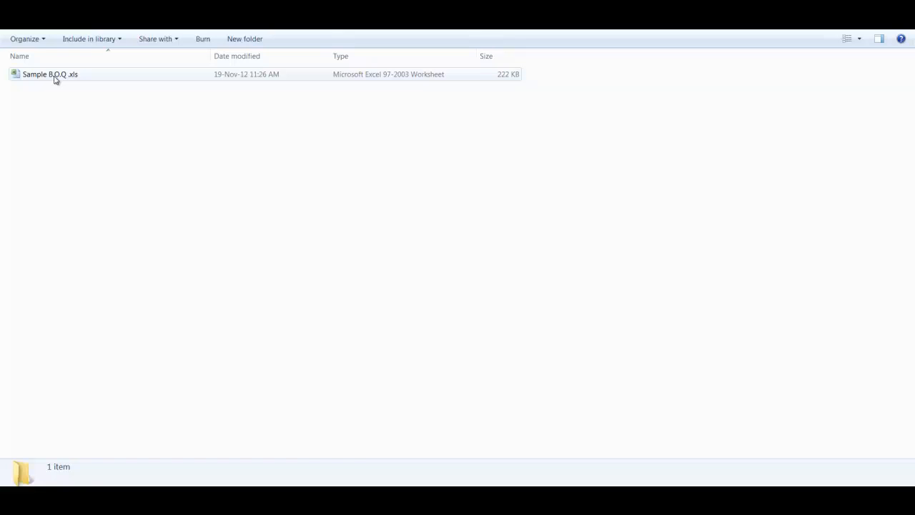
Create a new Excel worksheet file named WBS-Activity List in this folder and open it.
right_click(55, 161)
mouse_move(114, 314)
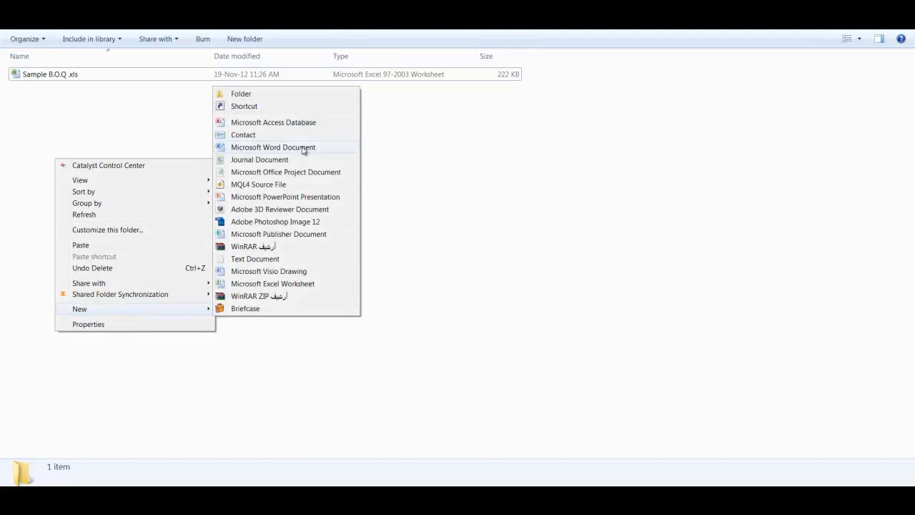
click(301, 284)
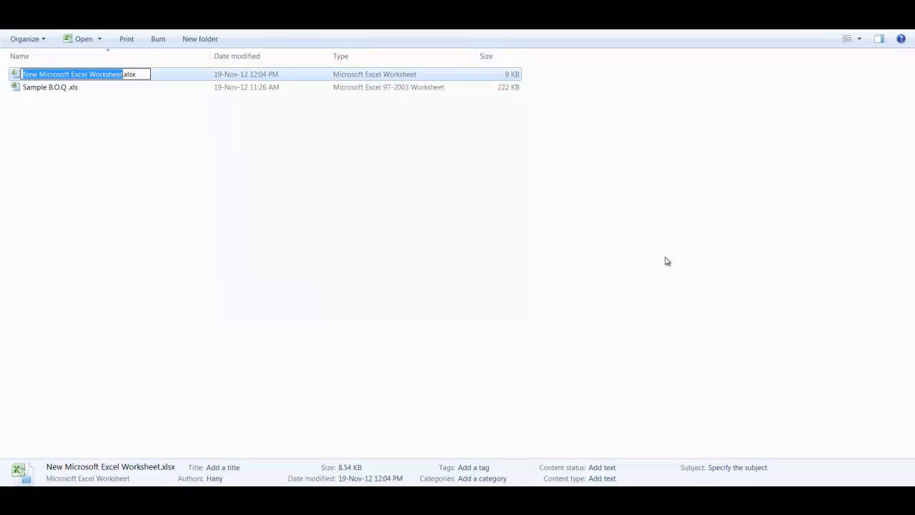
text(WBS)
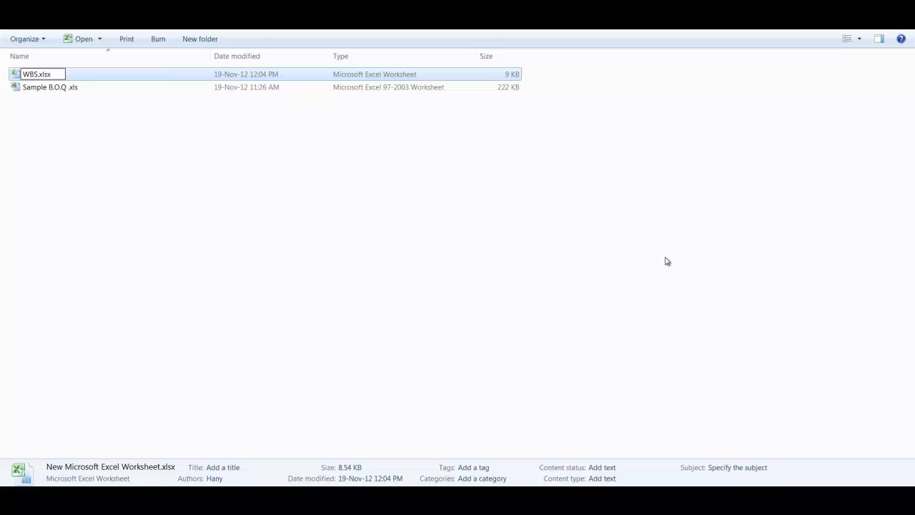
text(-Activity )
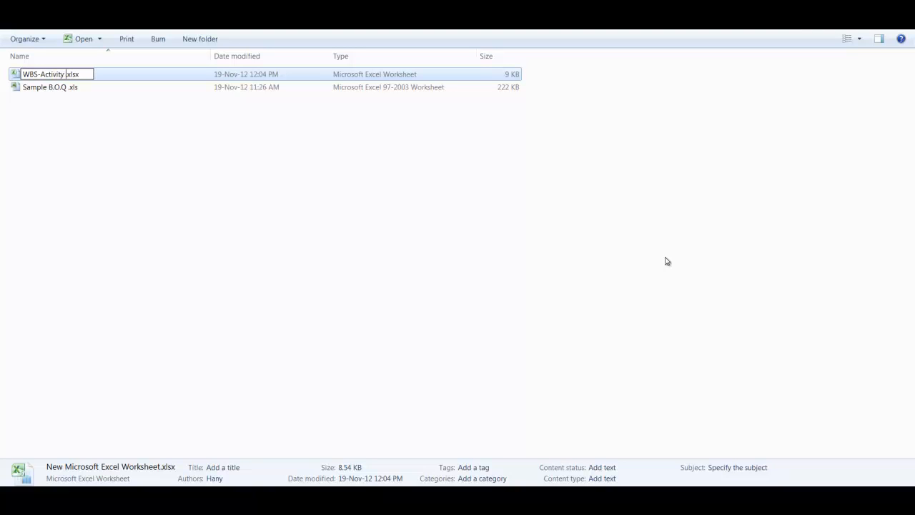
text(List)
click(122, 212)
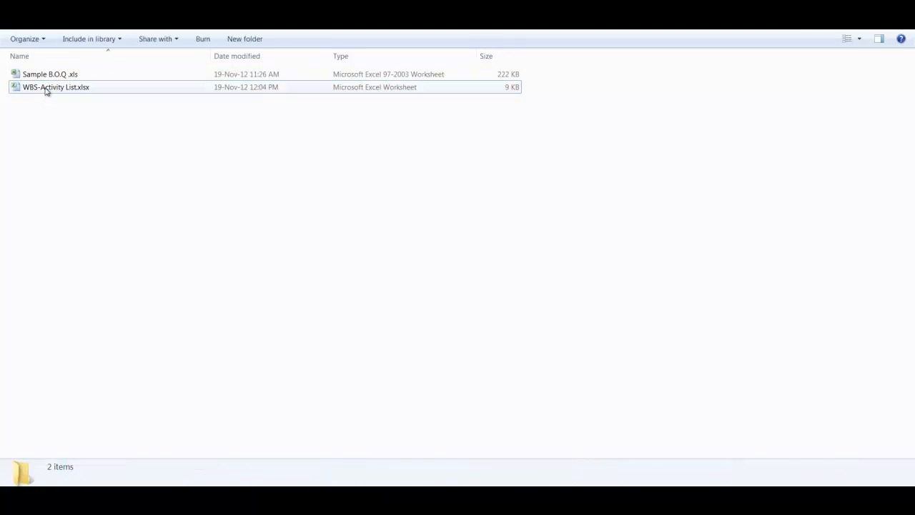
double_click(45, 88)
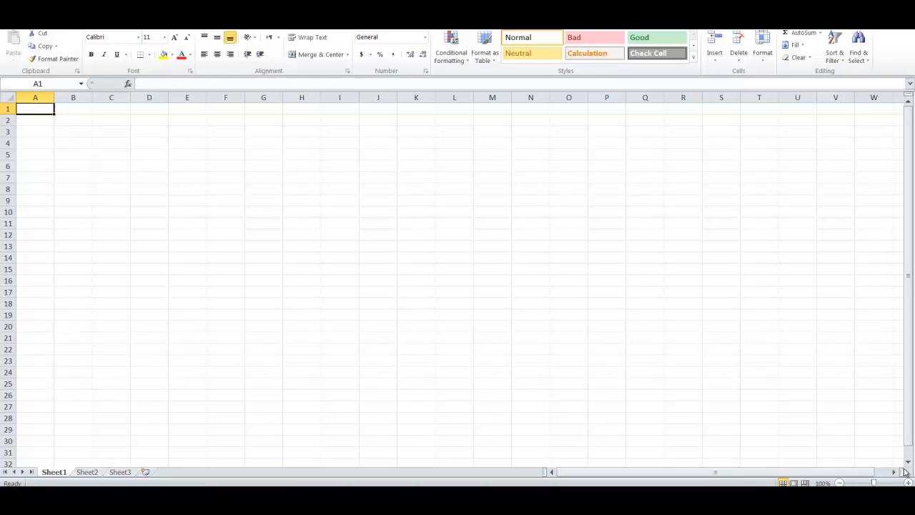
Enter the column headings B.O.Q Ref., DIV and Activity ID in cells A1 to C1.
text(B)
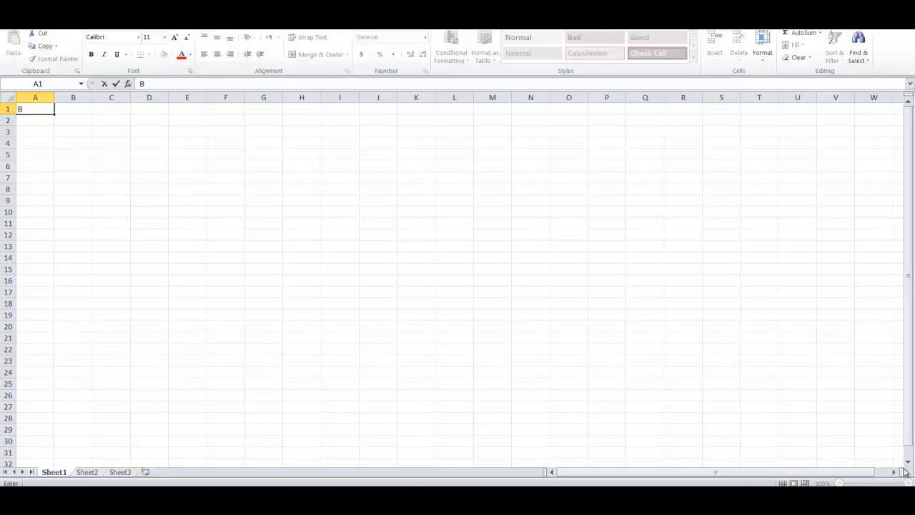
text(.O.Q Ref.)
key(Tab)
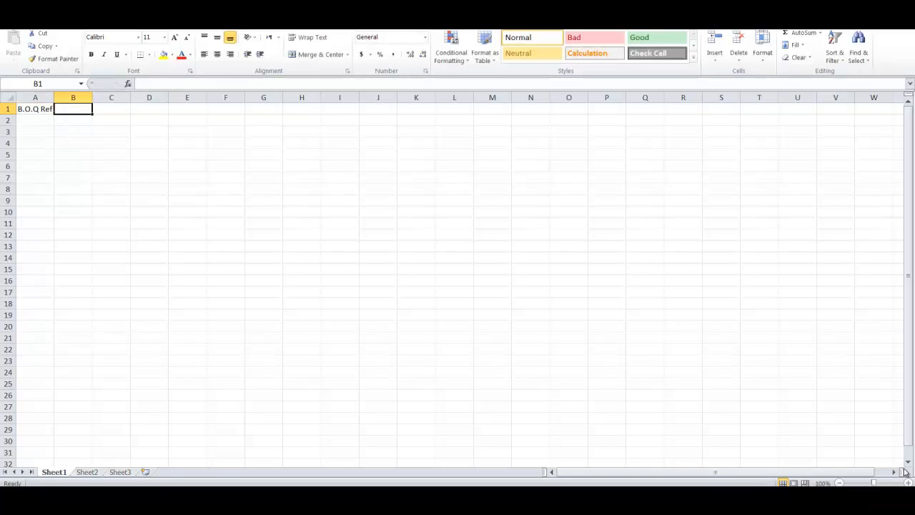
text(DIV)
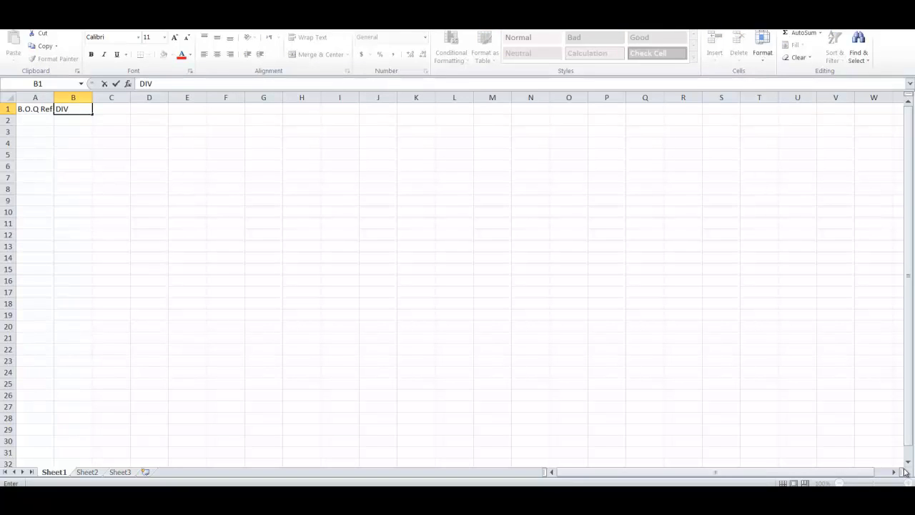
key(Tab)
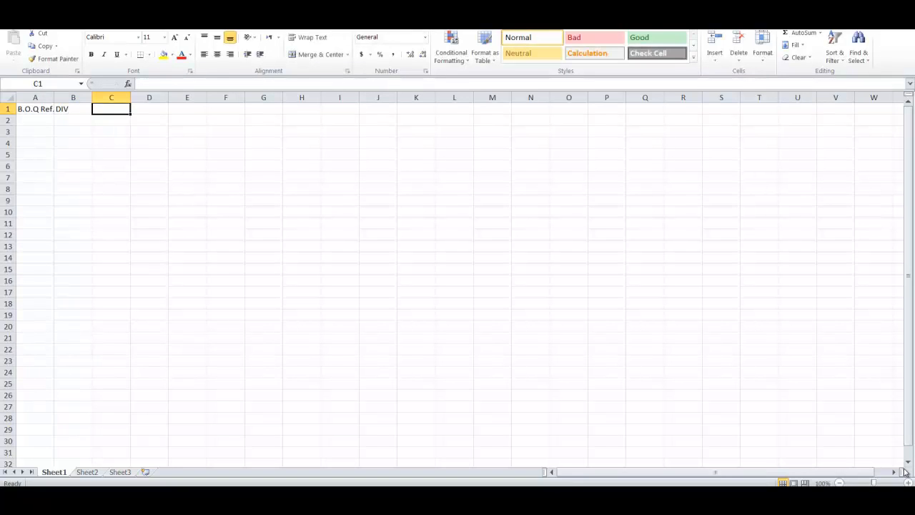
text(Activit)
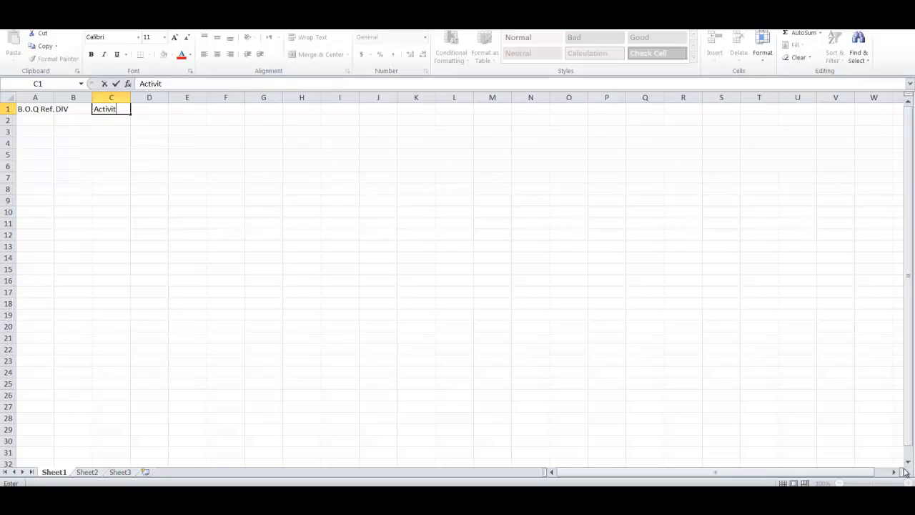
text(y ID)
key(Tab)
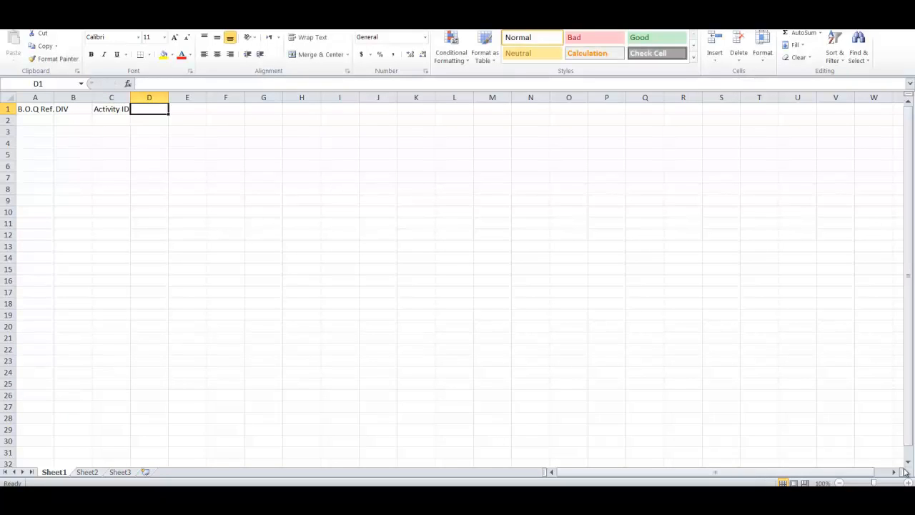
Add the headings Activity Name in cell D1 and B.O.Q Description in cell E1.
text(Act)
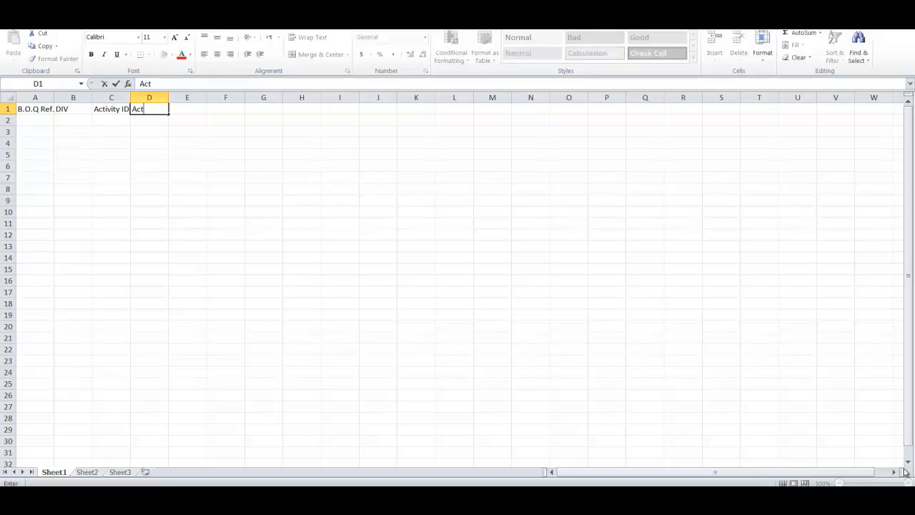
text(ivity Name)
key(Tab)
text(B)
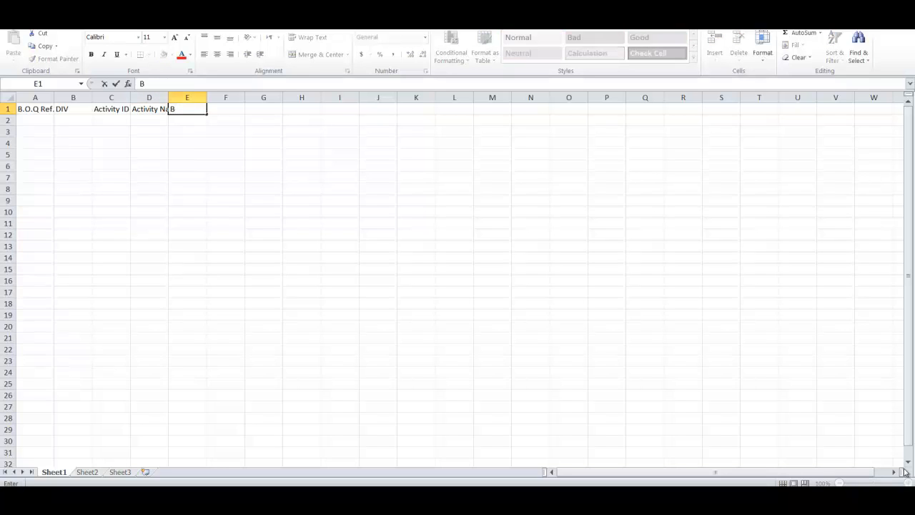
text(.O.Q Description)
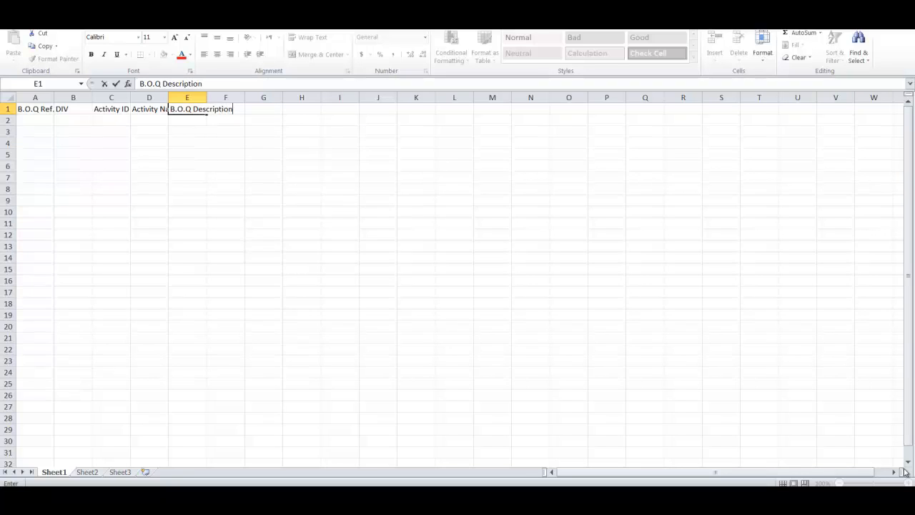
key(Tab)
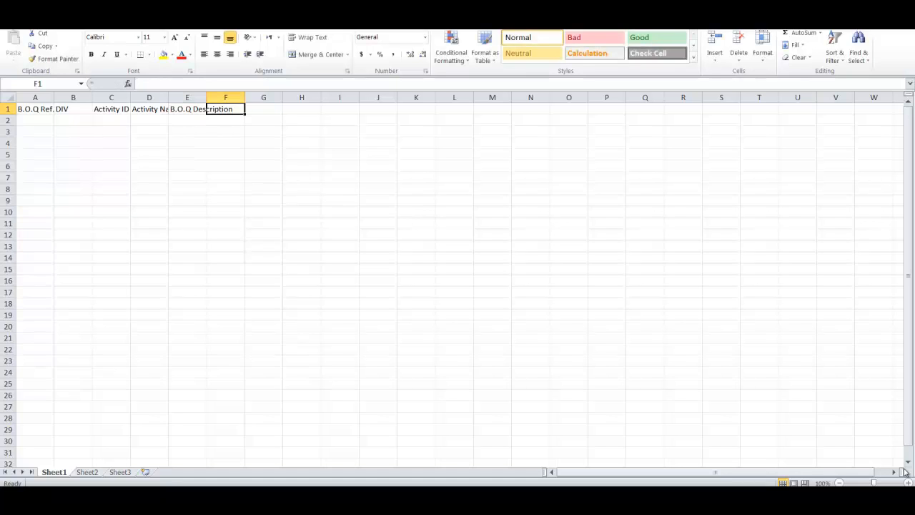
Complete the heading row with QTY, Unit, Rate, % and Amount in cells F1 to J1.
text(QTY)
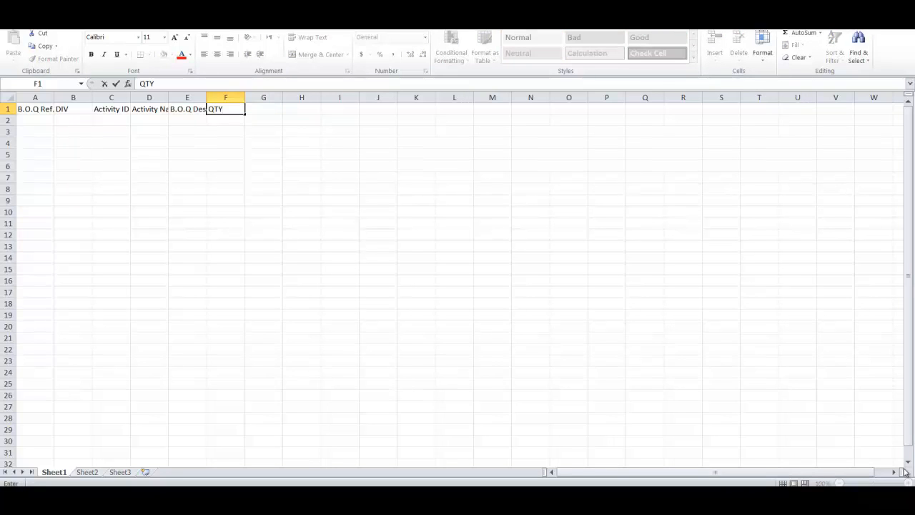
key(Tab)
text(U)
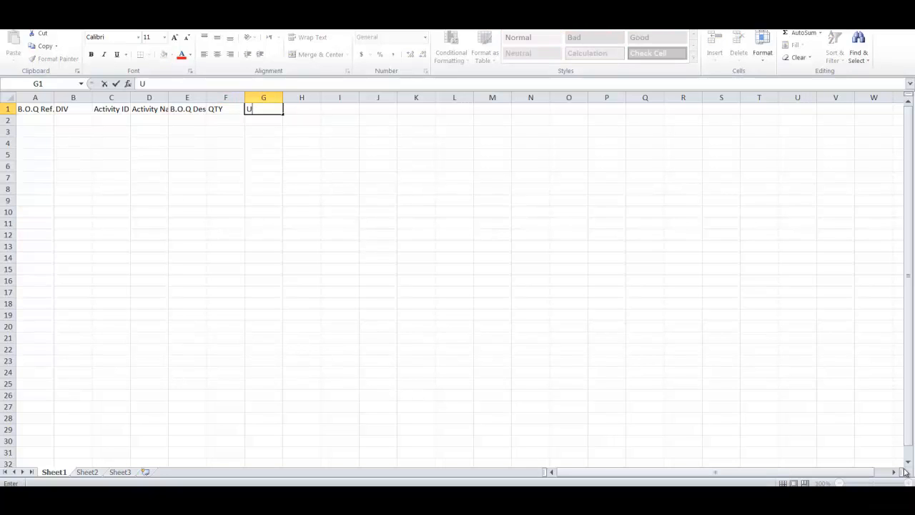
text(nit)
key(Tab)
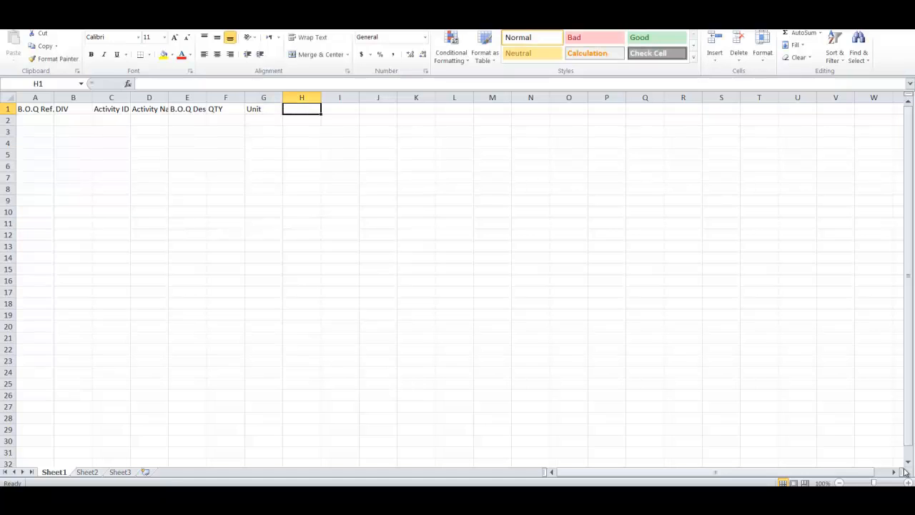
text(Rate)
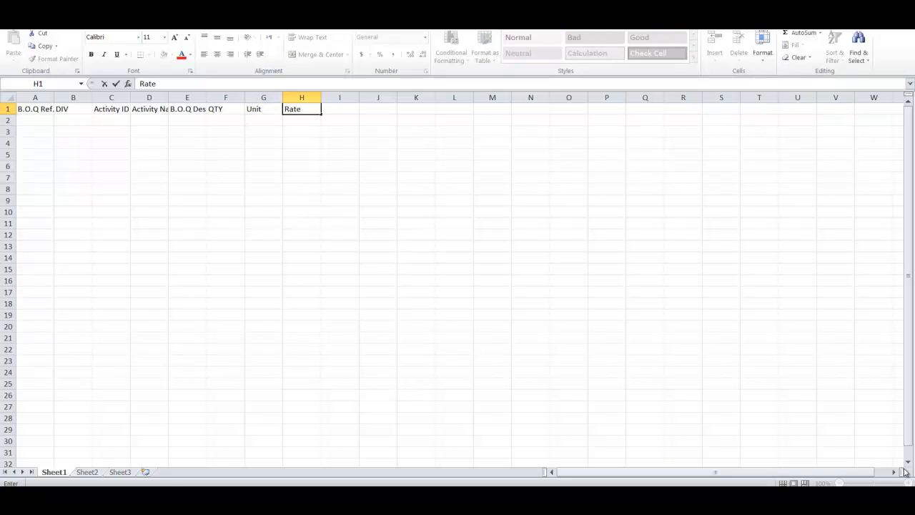
key(Tab)
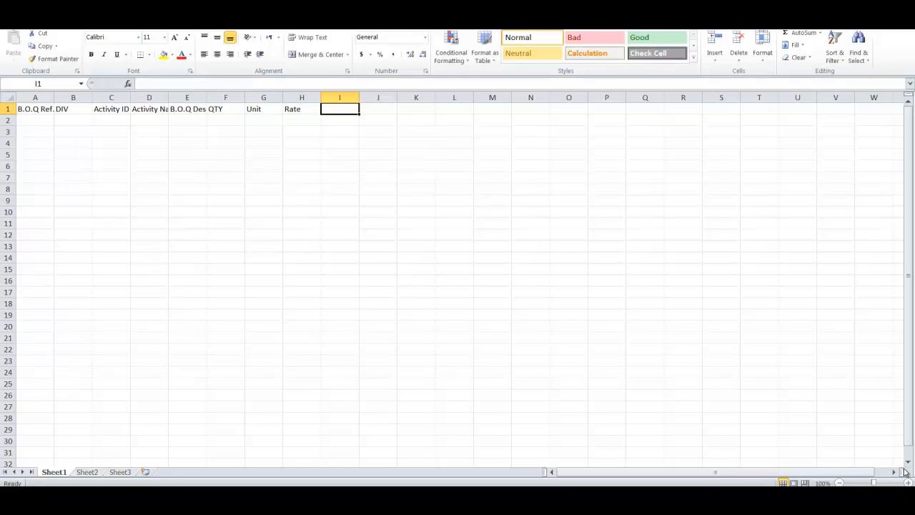
text(%)
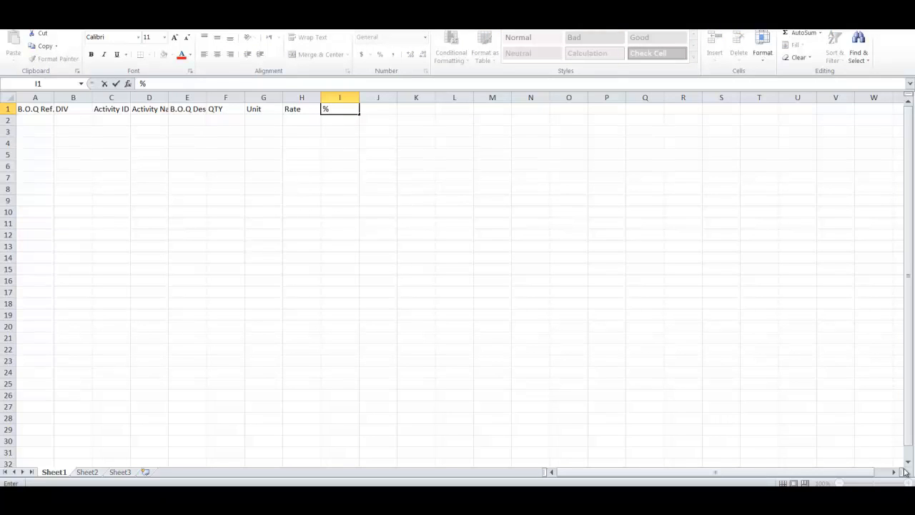
key(Tab)
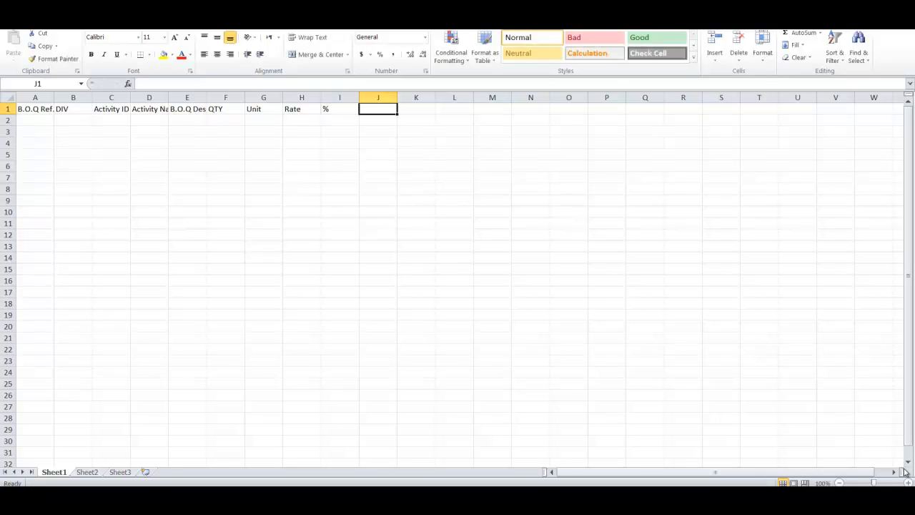
text(Amount)
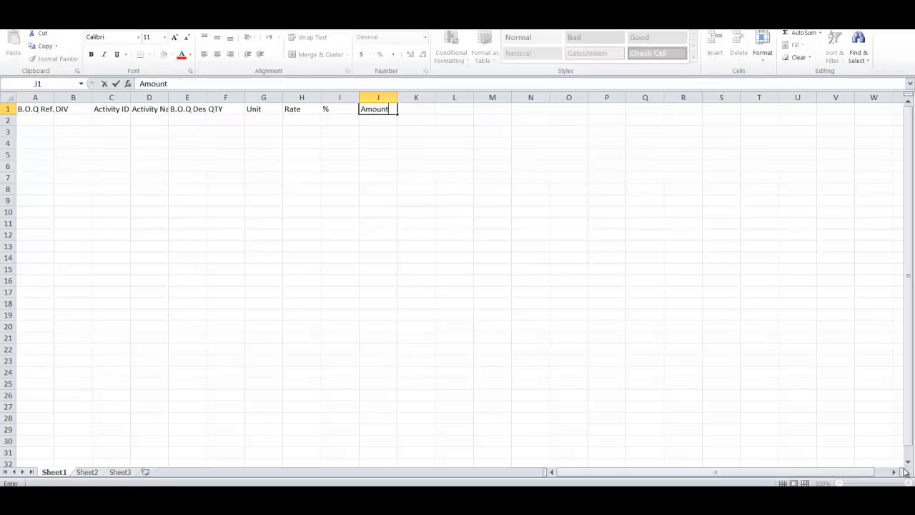
key(Return)
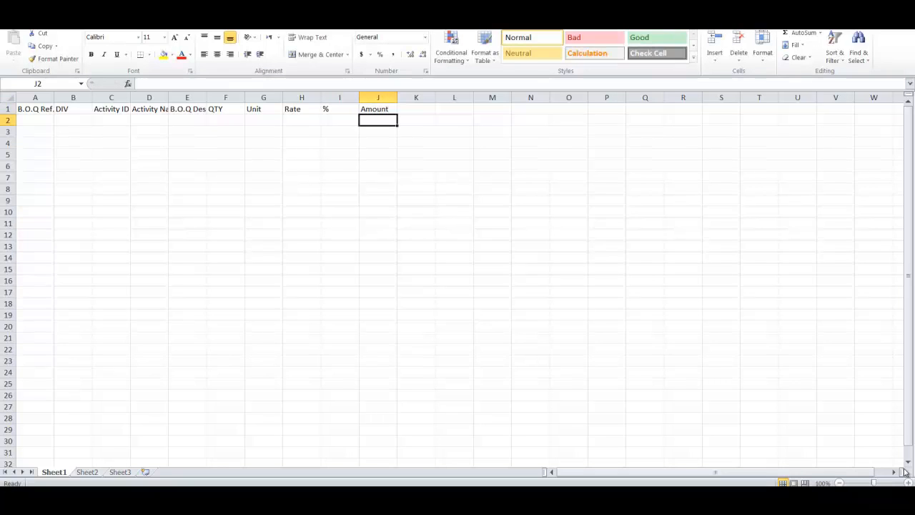
Autofit the widths of columns A through J to their heading text.
drag(32, 96, 365, 96)
double_click(398, 96)
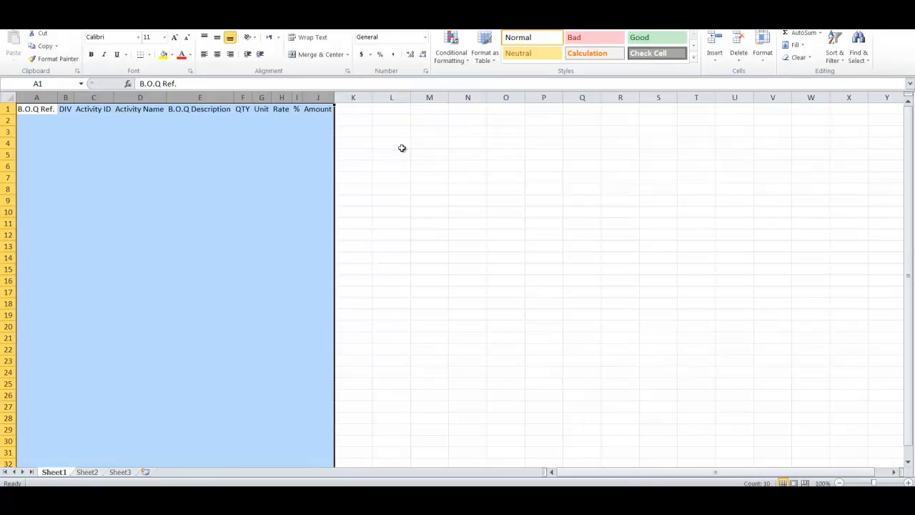
click(143, 170)
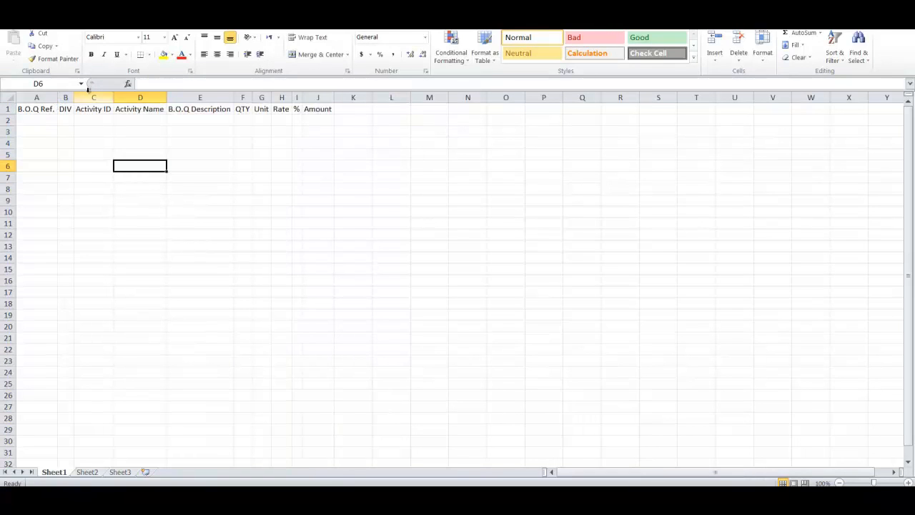
Widen columns A through E individually, with extra room for Activity Name and B.O.Q Description, and give columns F through J one equal, wider width.
mouse_move(75, 98)
mouse_down()
mouse_move(87, 98)
mouse_move(64, 97)
mouse_up()
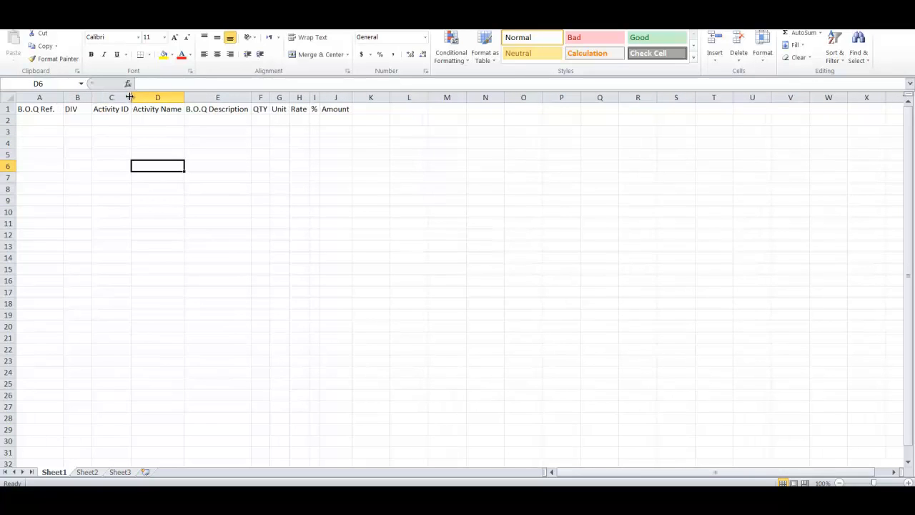
drag(131, 97, 239, 97)
click(273, 144)
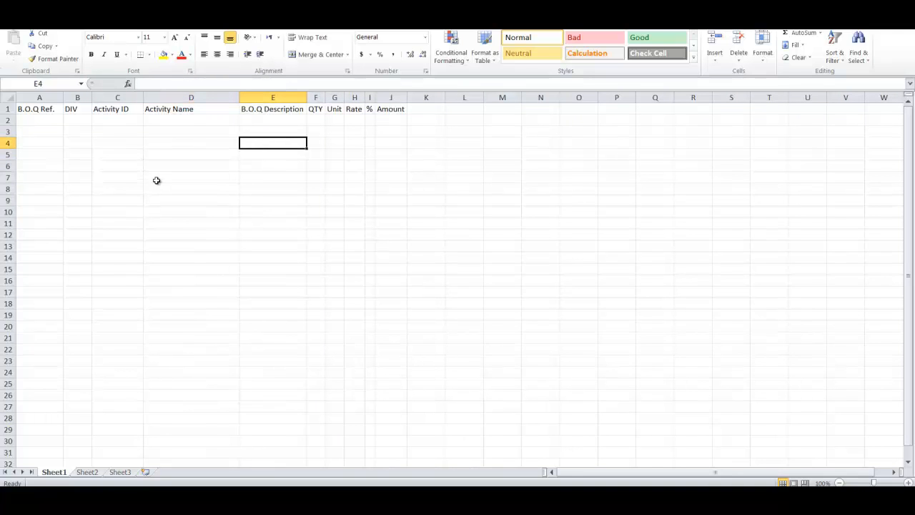
drag(308, 95, 357, 91)
click(291, 120)
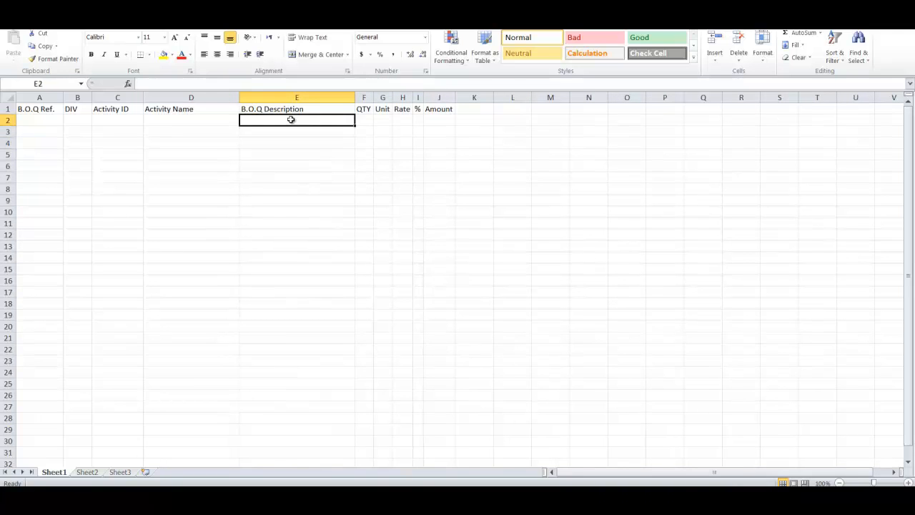
drag(364, 97, 469, 98)
click(529, 152)
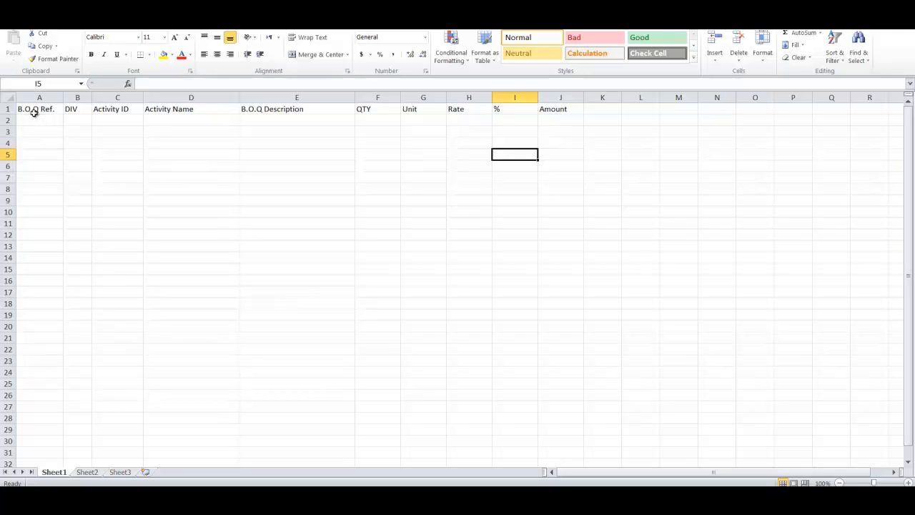
drag(31, 108, 541, 109)
right_click(551, 112)
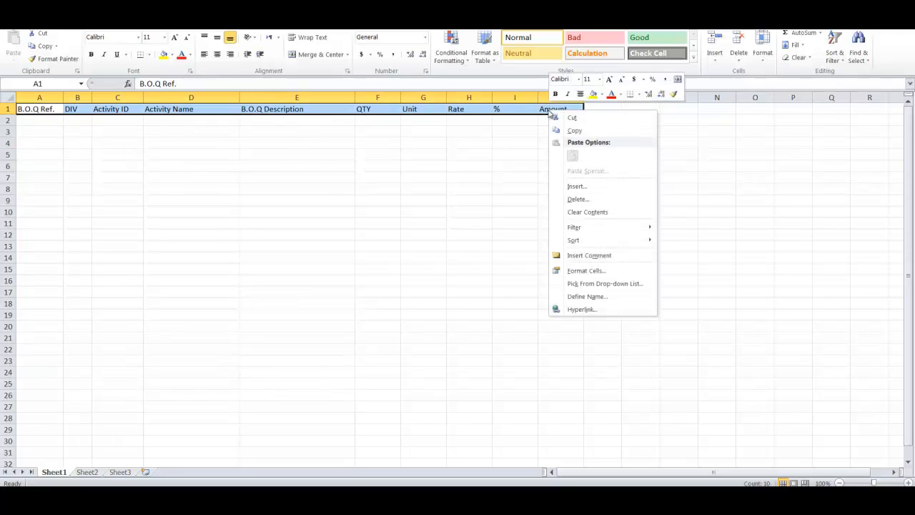
click(505, 121)
Apply outline and inside borders to the table range A1:J40.
drag(21, 120, 576, 452)
right_click(567, 348)
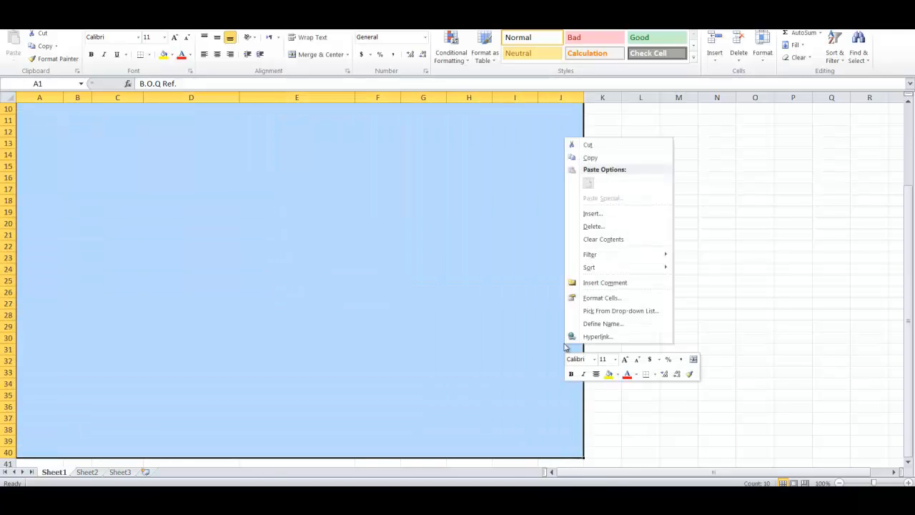
click(628, 304)
click(613, 187)
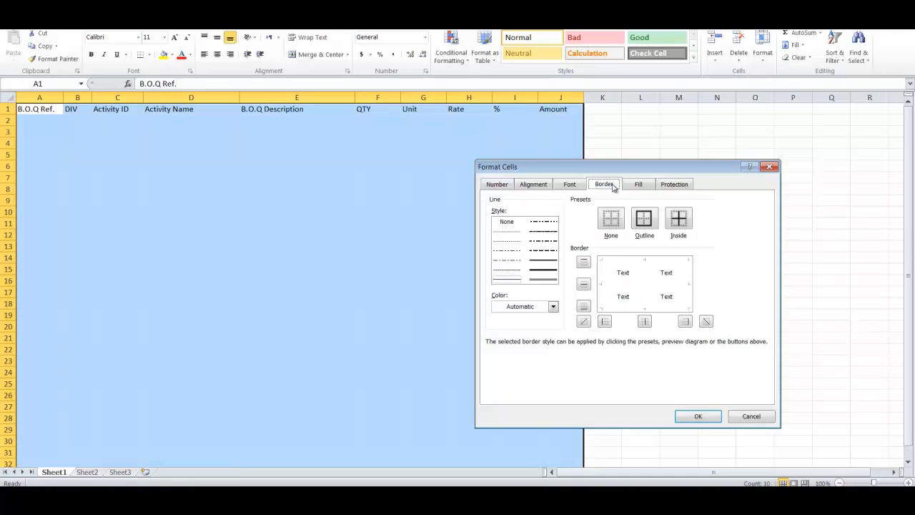
click(679, 219)
click(644, 218)
click(698, 416)
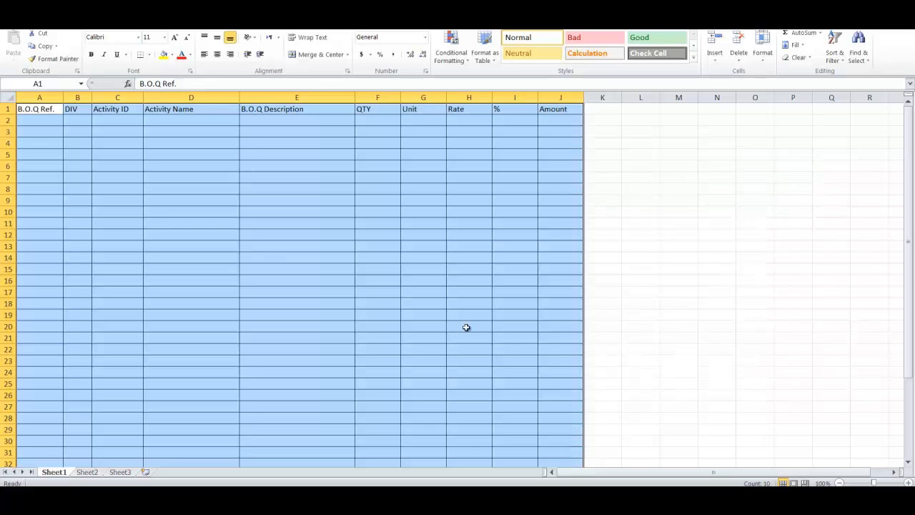
Increase the height of heading row 1 slightly, to about one and a half times the other rows.
click(86, 177)
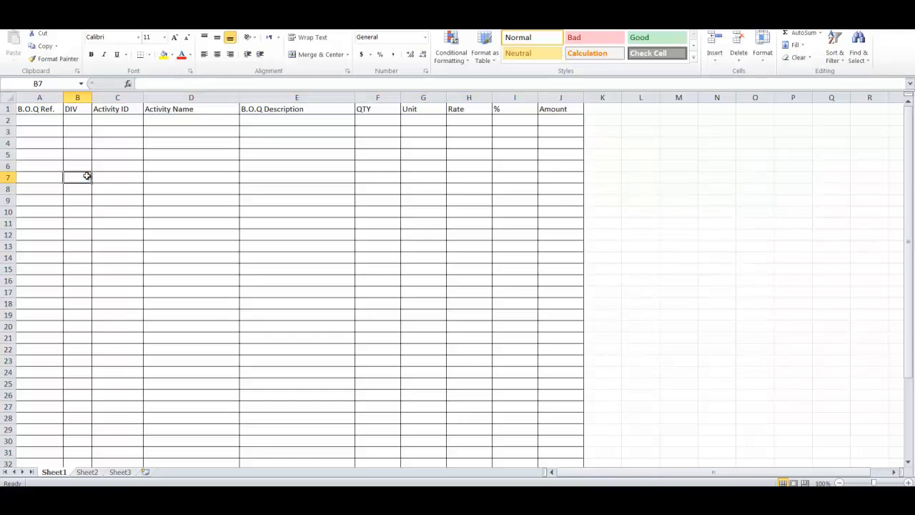
click(6, 109)
drag(6, 114, 6, 120)
click(178, 184)
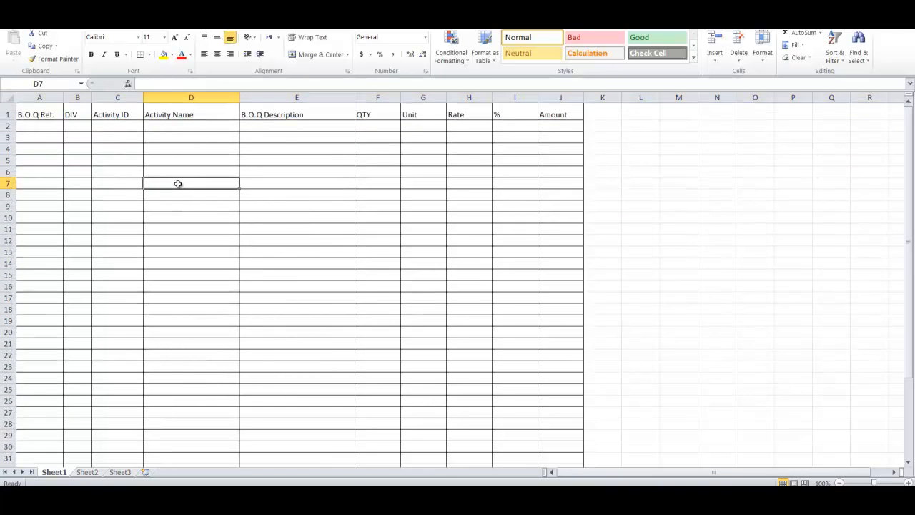
Centre the contents of every cell in the sheet both vertically and horizontally.
click(8, 97)
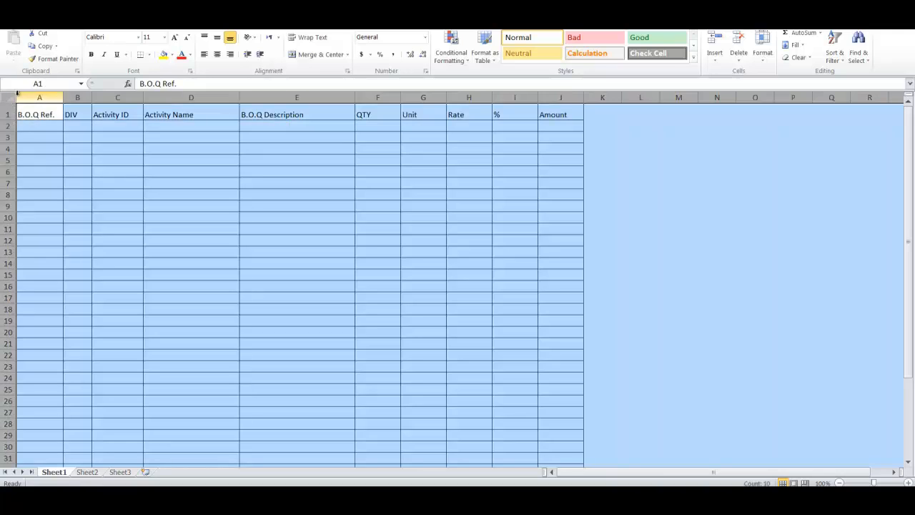
click(217, 37)
click(217, 54)
click(201, 207)
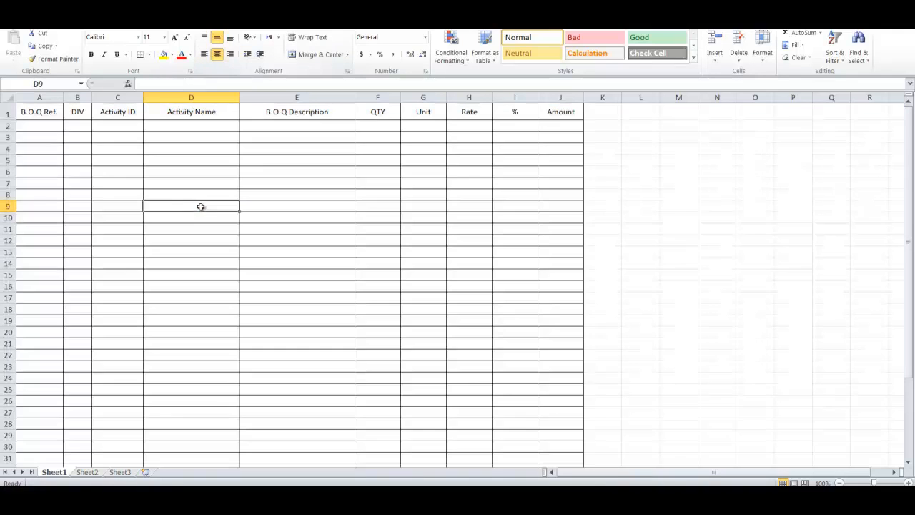
Enter Substructure in A2, merge A2:J2 into one section row and left-align its text.
click(34, 128)
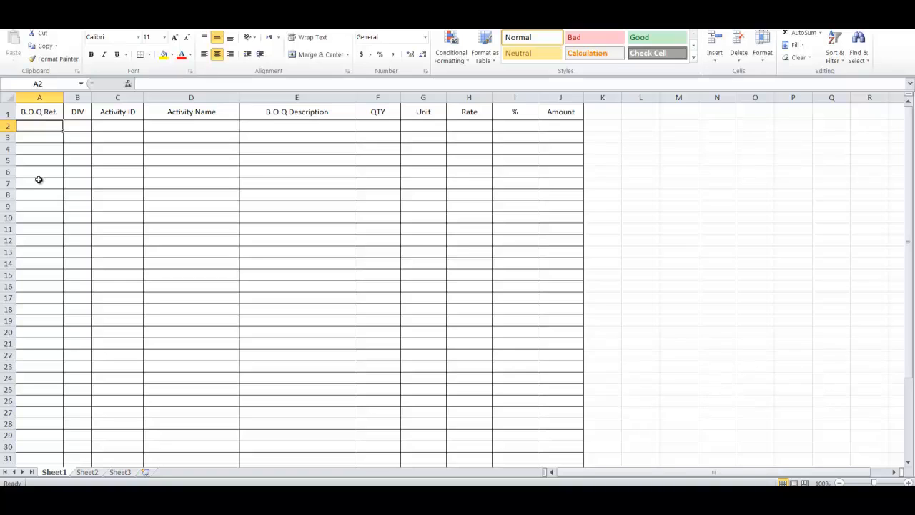
text(S)
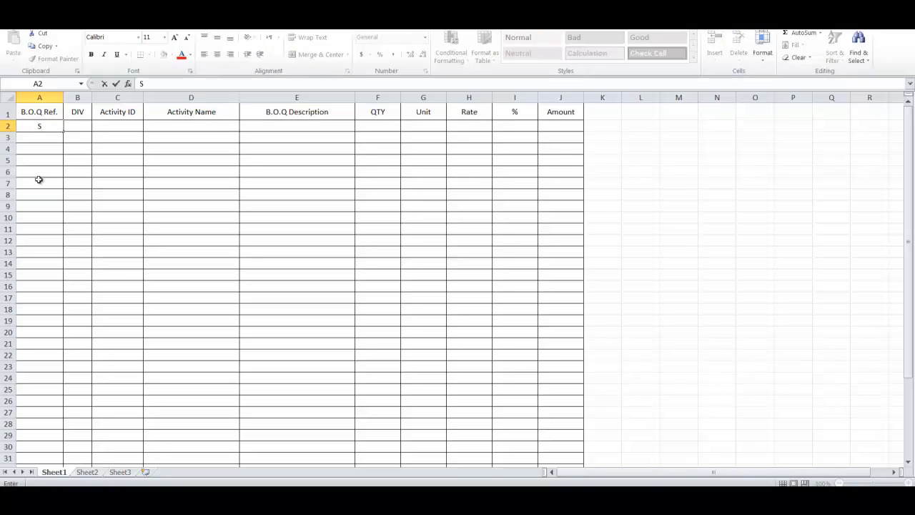
text(ubstructure)
key(Return)
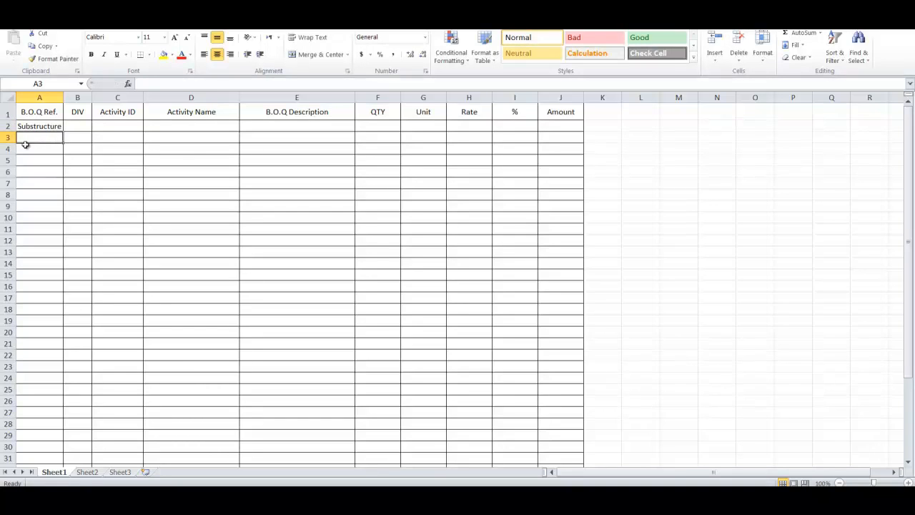
drag(25, 125, 563, 124)
click(314, 54)
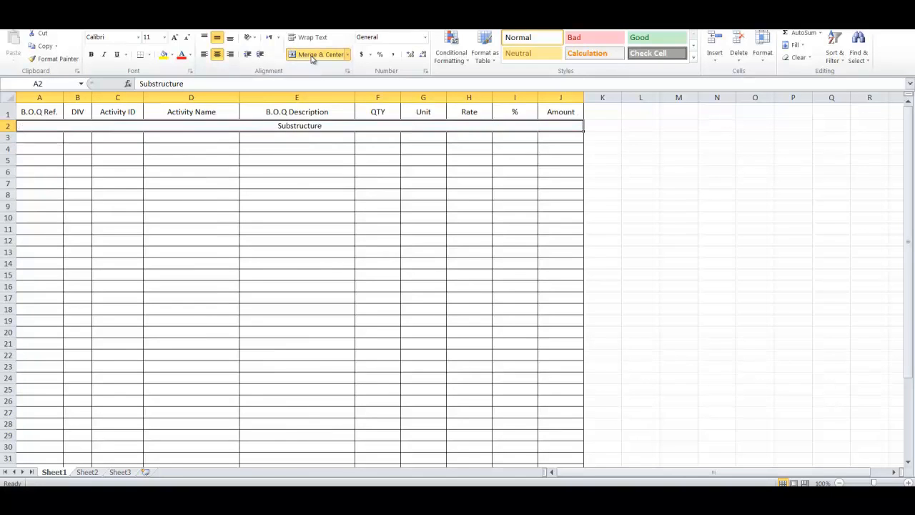
click(205, 54)
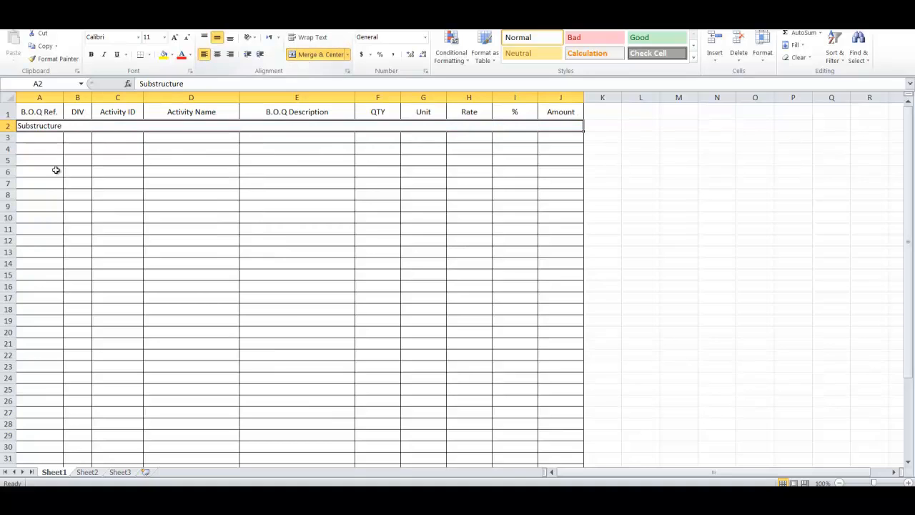
Fill the merged Substructure row down into row 3 and change the copy's text to Superstructure.
click(26, 138)
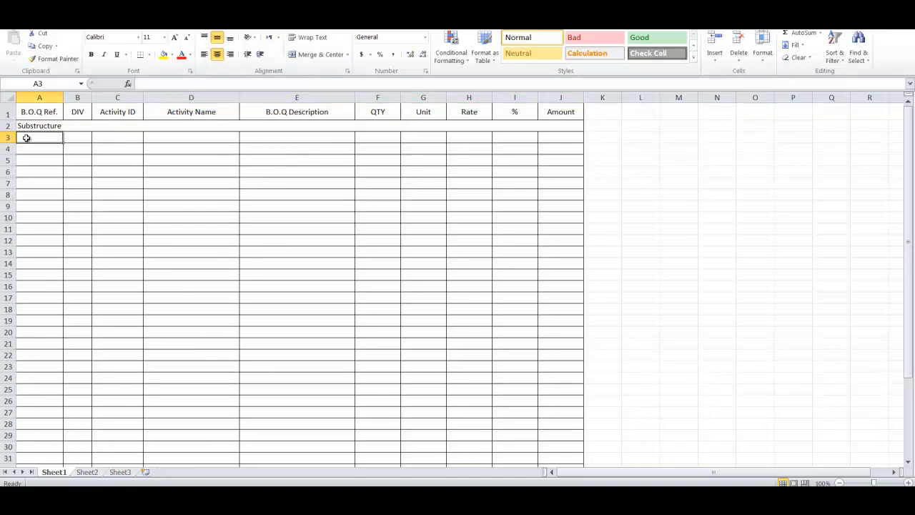
drag(26, 138, 122, 138)
click(390, 129)
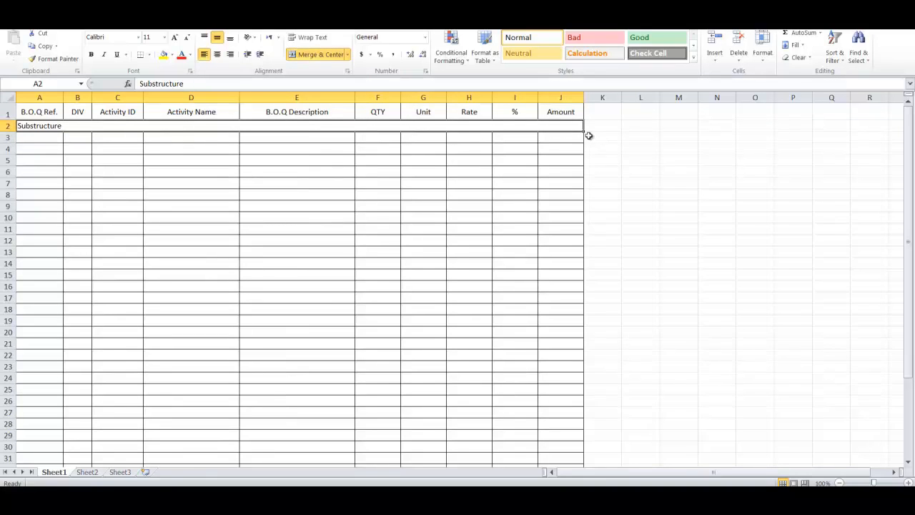
drag(584, 133, 586, 145)
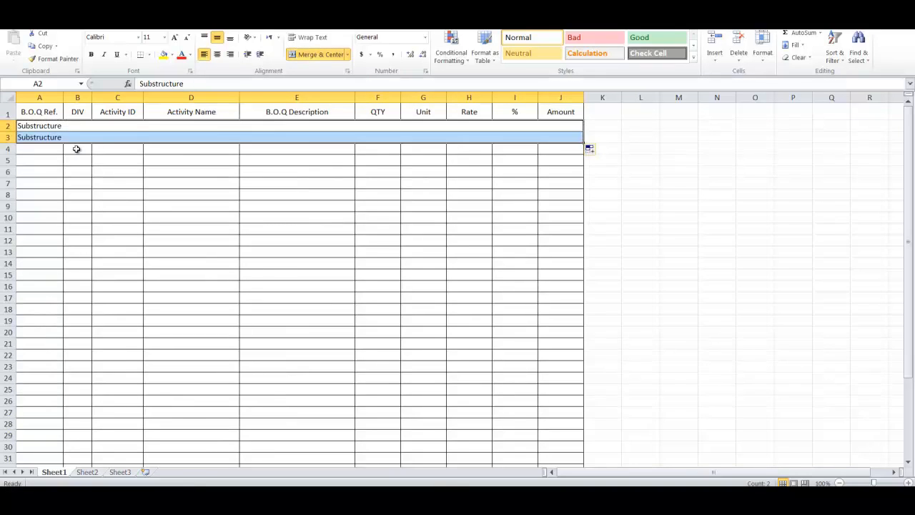
double_click(68, 138)
drag(63, 137, 40, 137)
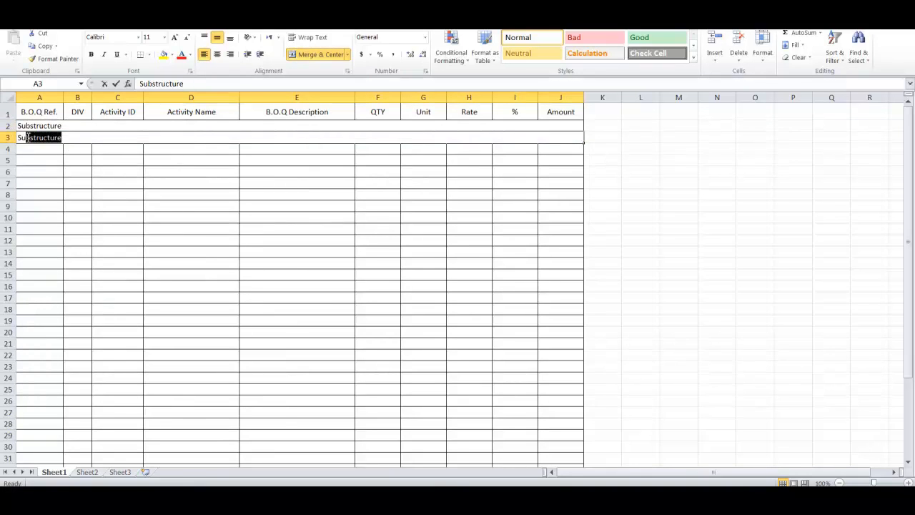
text(per)
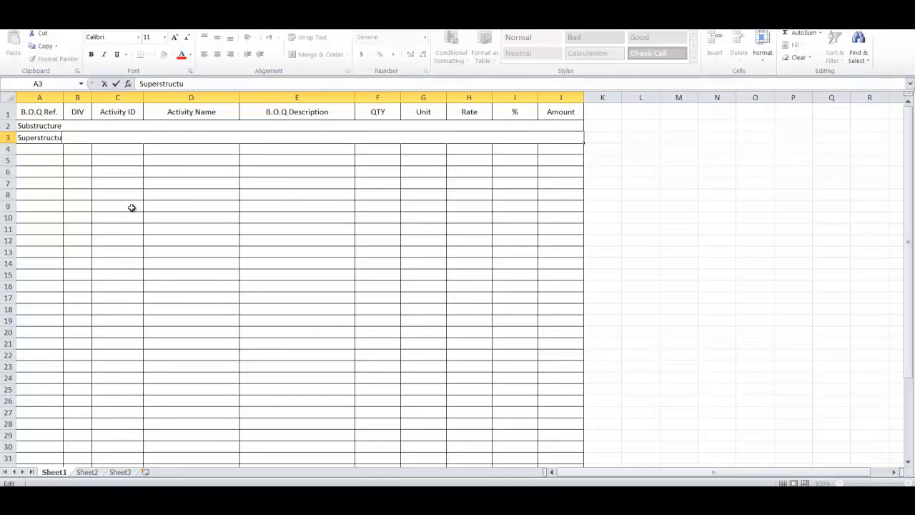
key(Return)
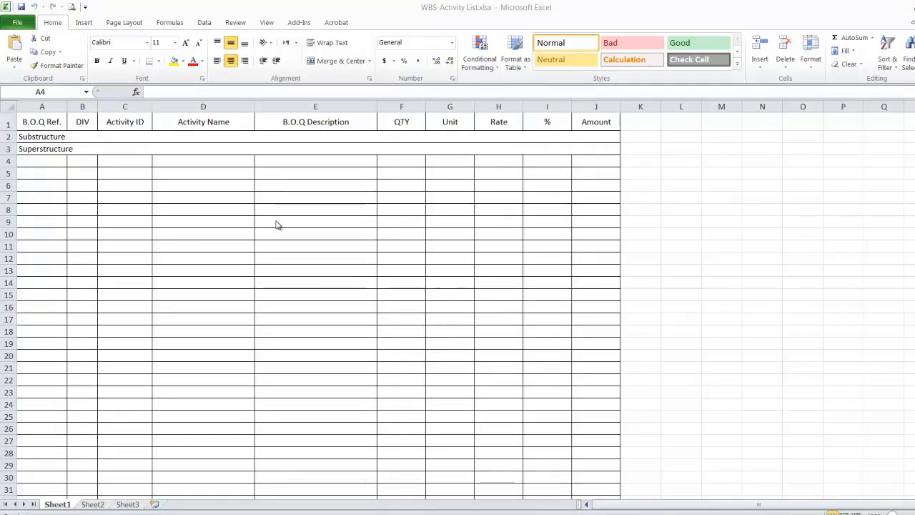
Insert a copy of the Superstructure row as row 4 and replace its text with Rough Finishes.
click(8, 149)
right_click(8, 149)
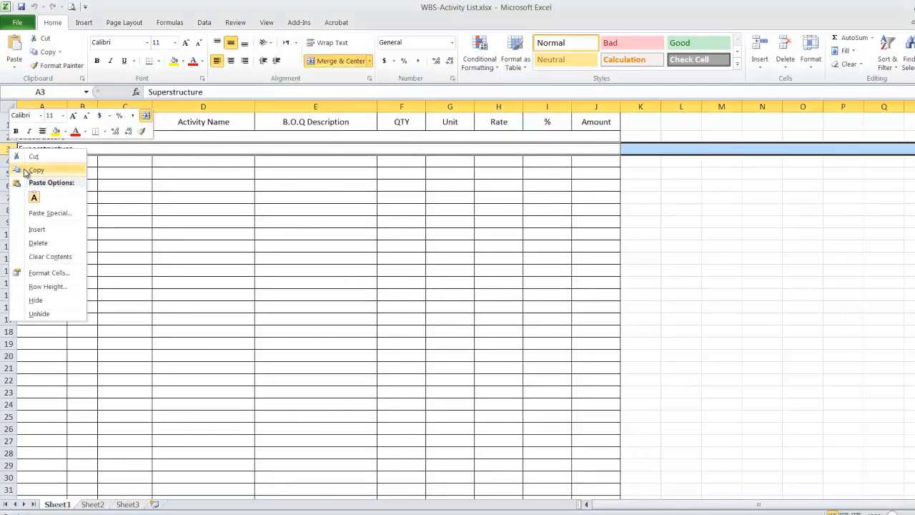
click(25, 171)
click(8, 160)
right_click(8, 160)
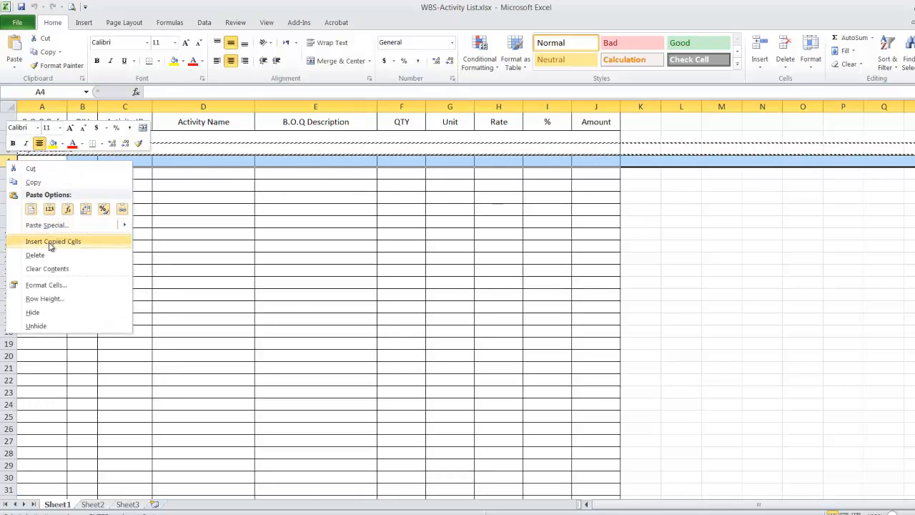
click(50, 241)
click(74, 161)
double_click(73, 161)
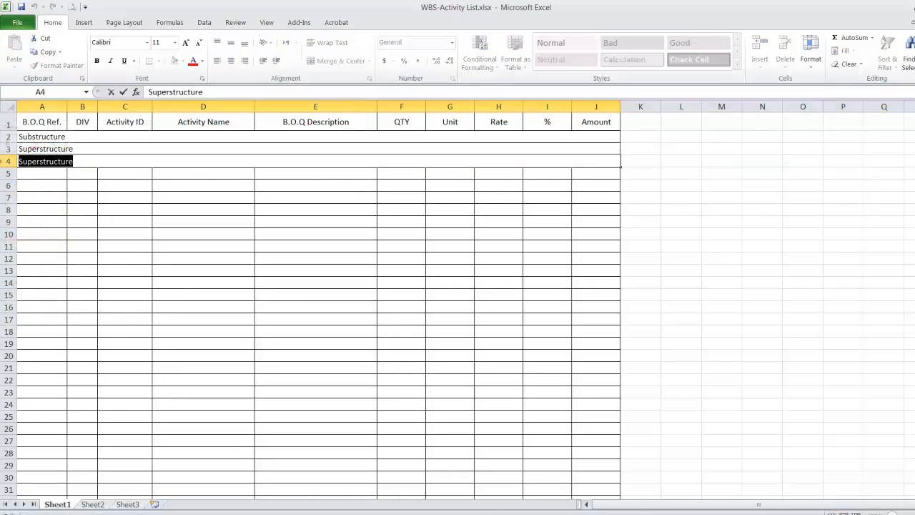
text(Rough)
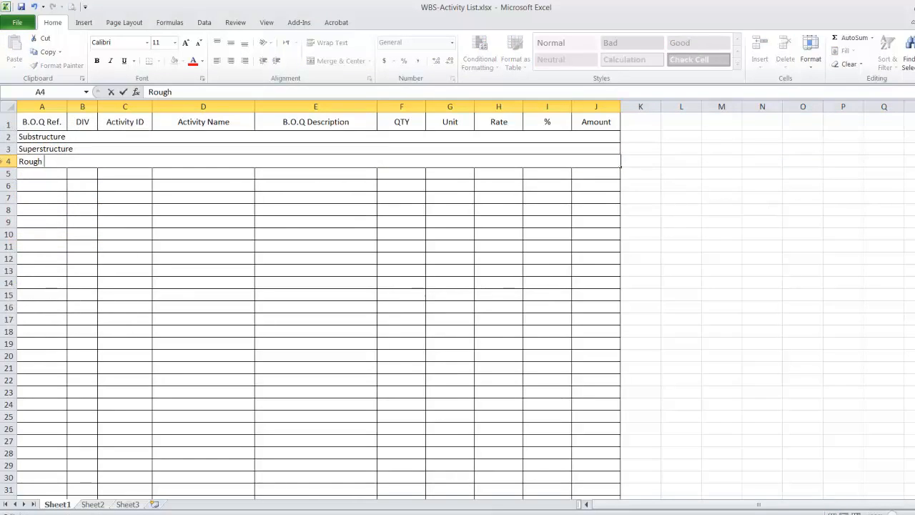
text( Finishes)
click(127, 199)
Insert a copy of the Rough Finishes row as row 5 and change its text to Final Finishes.
right_click(7, 160)
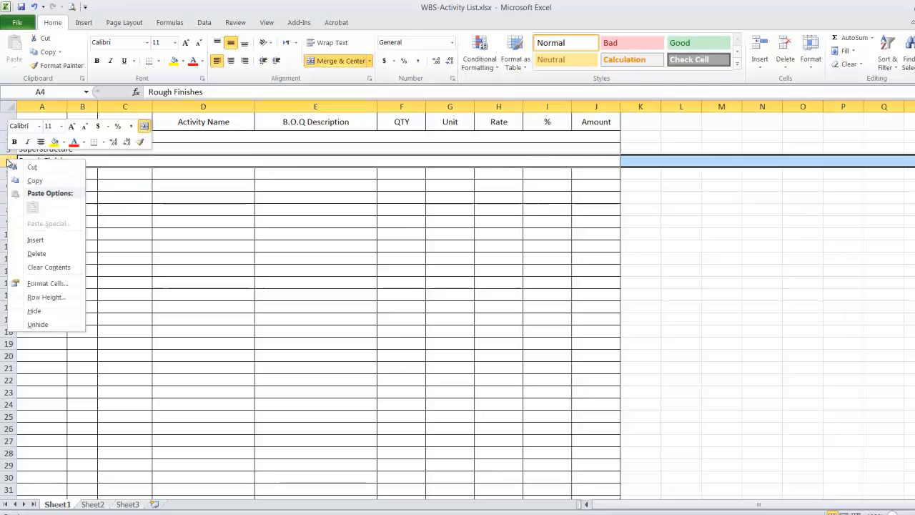
click(44, 183)
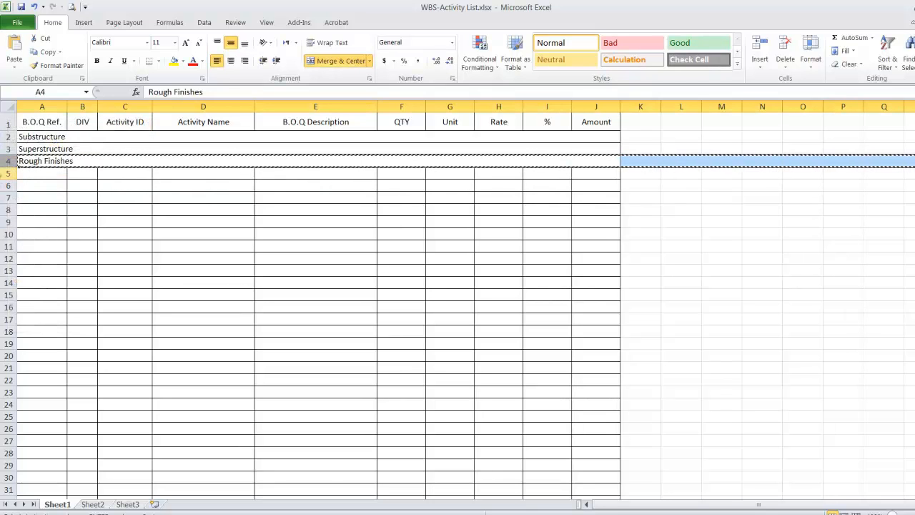
click(7, 174)
right_click(7, 173)
click(57, 255)
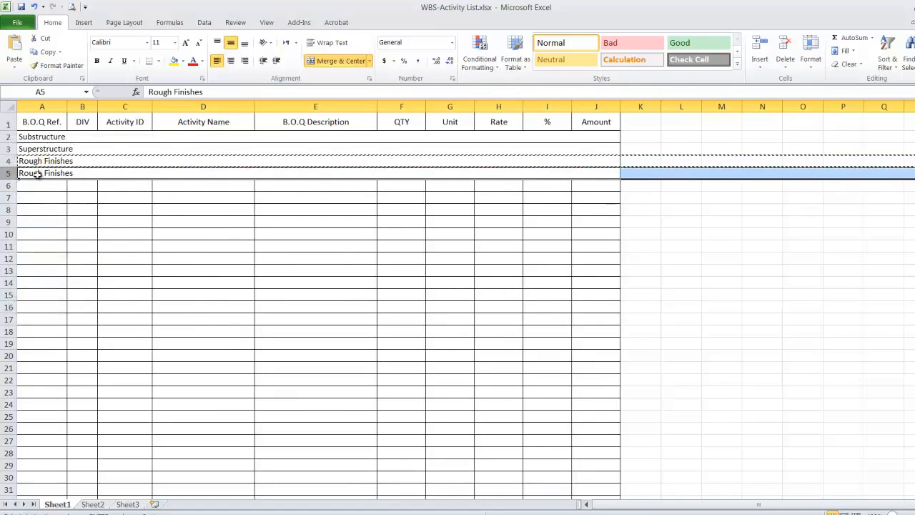
double_click(37, 174)
double_click(32, 174)
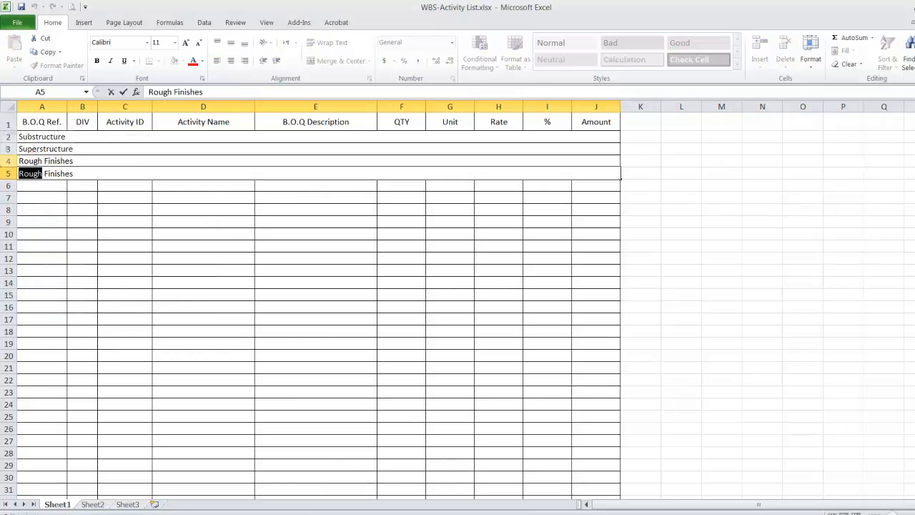
text(Final)
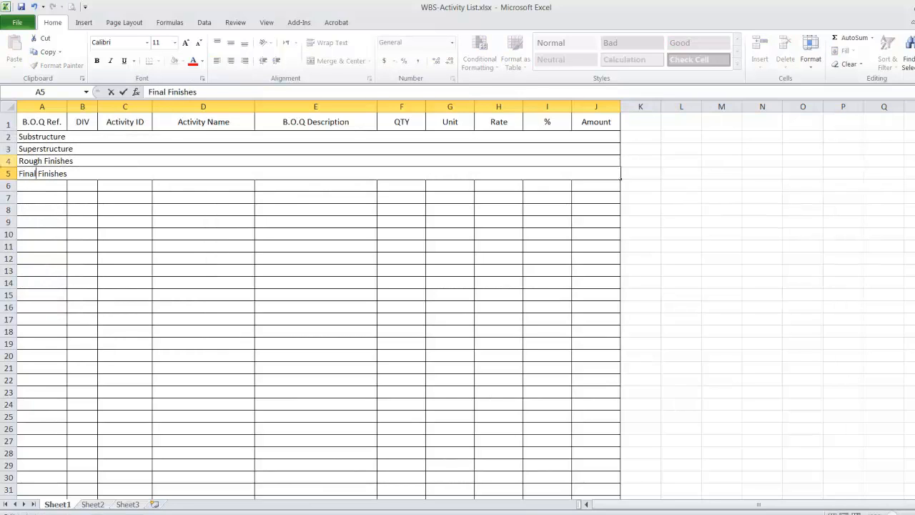
key(Return)
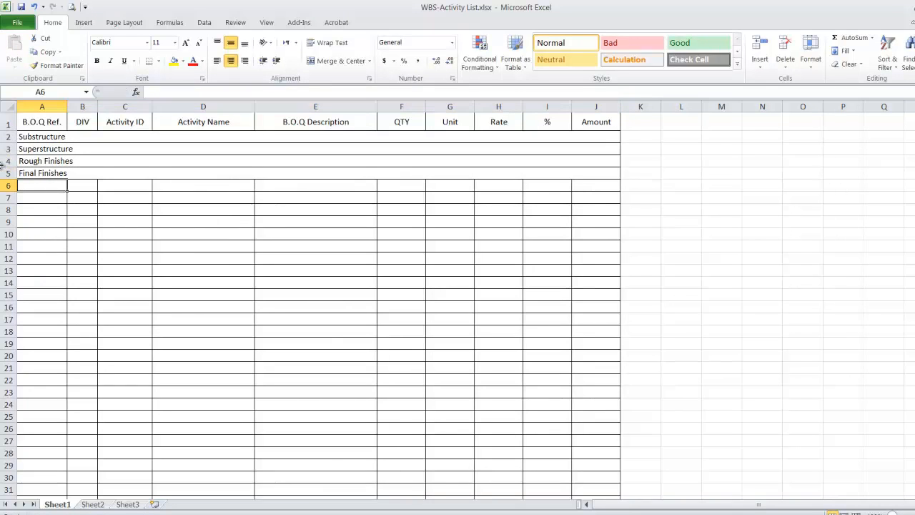
Insert a copy of the Final Finishes row as row 6 and replace its text with Electrical works.
click(8, 173)
right_click(8, 174)
click(36, 191)
right_click(11, 187)
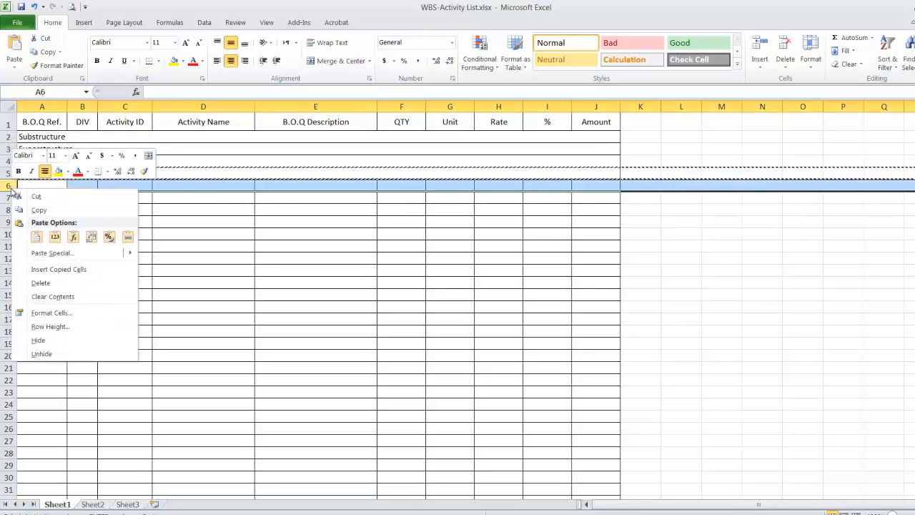
click(71, 269)
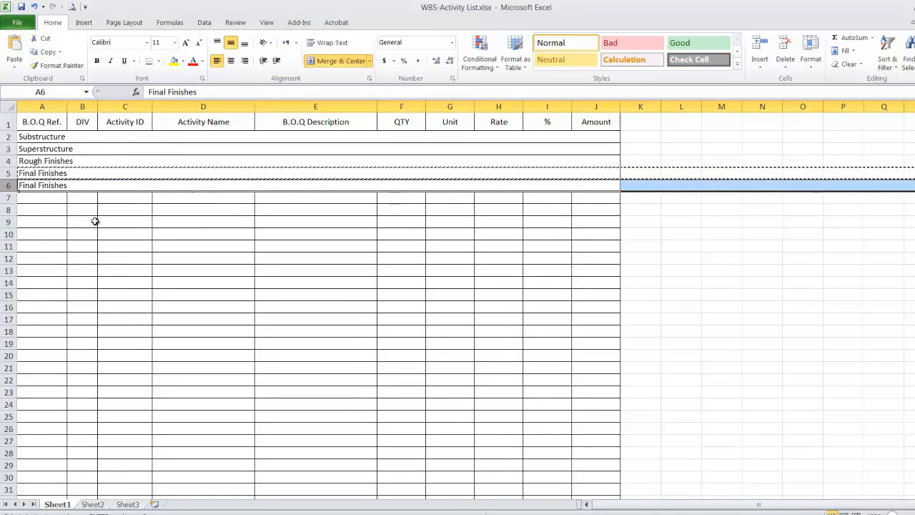
double_click(70, 186)
drag(70, 185, 3, 185)
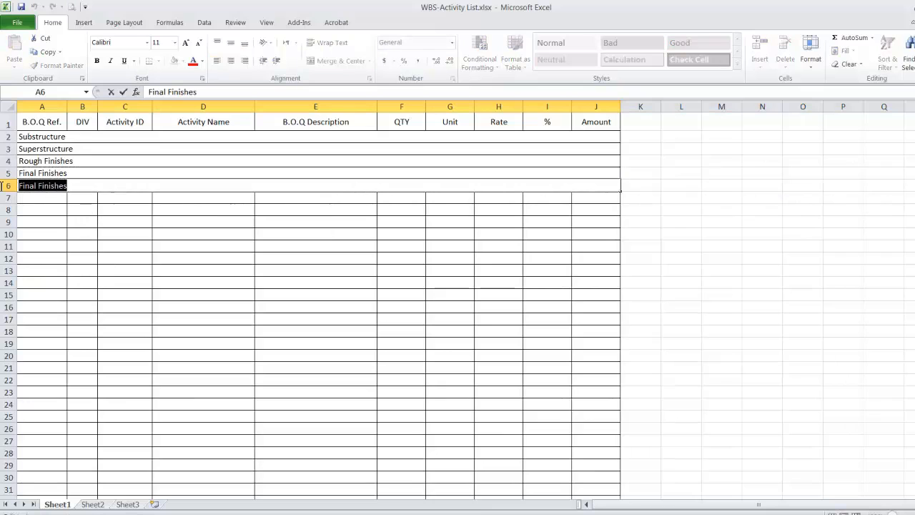
text(E)
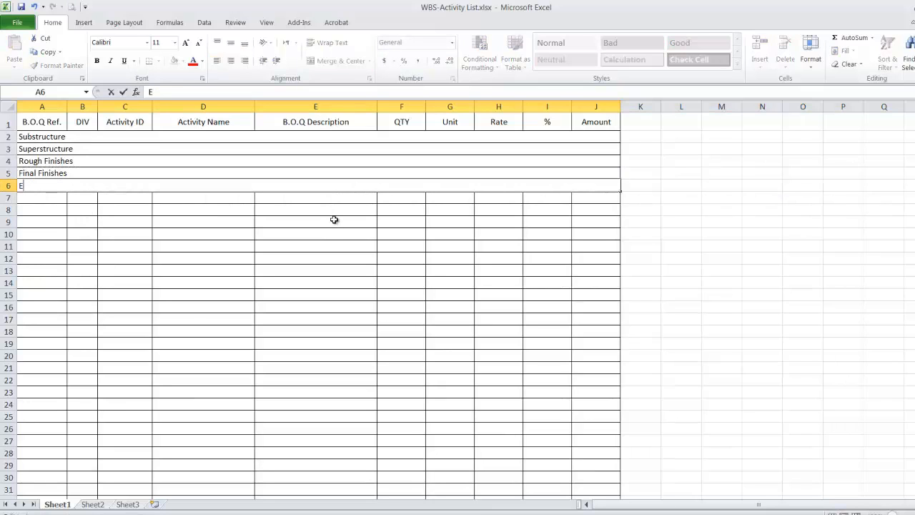
text(lectrical works)
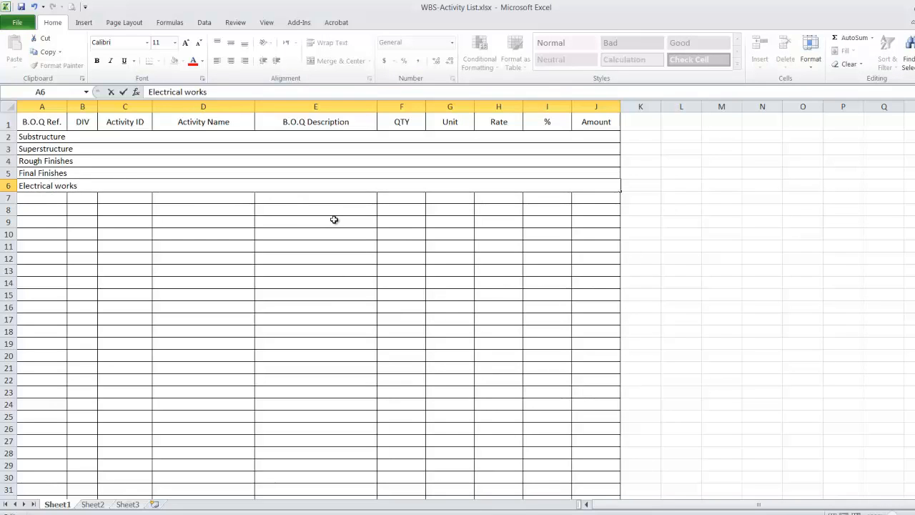
key(Return)
Insert a copy of the Electrical works row as row 7 and change its text to Mechanical works.
click(9, 185)
right_click(9, 185)
click(32, 206)
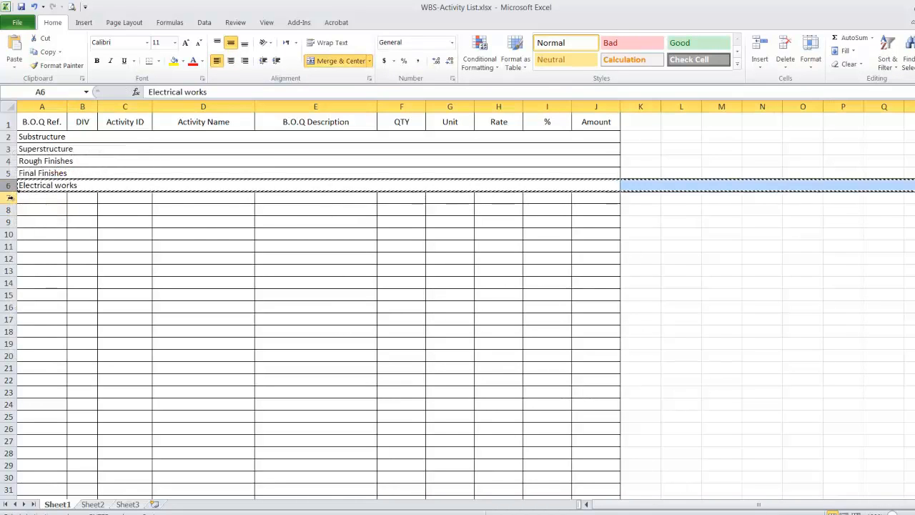
right_click(10, 197)
click(63, 280)
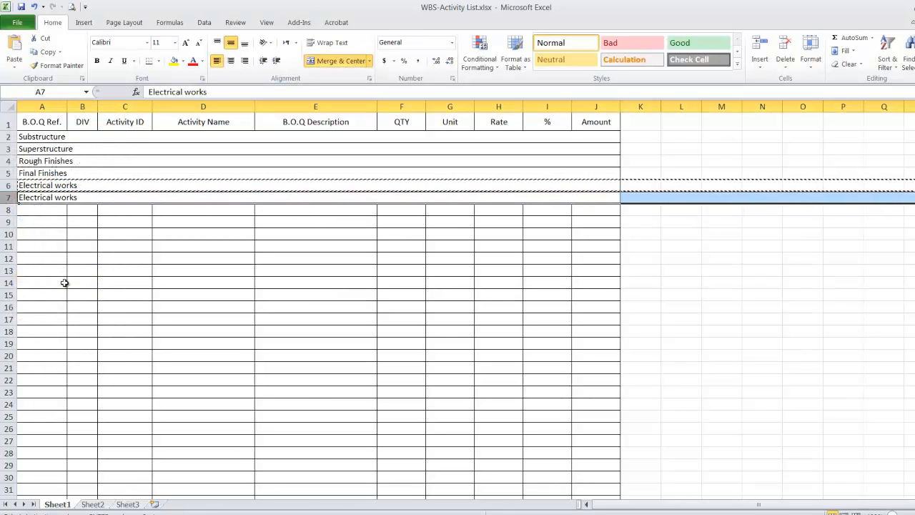
double_click(43, 197)
double_click(36, 197)
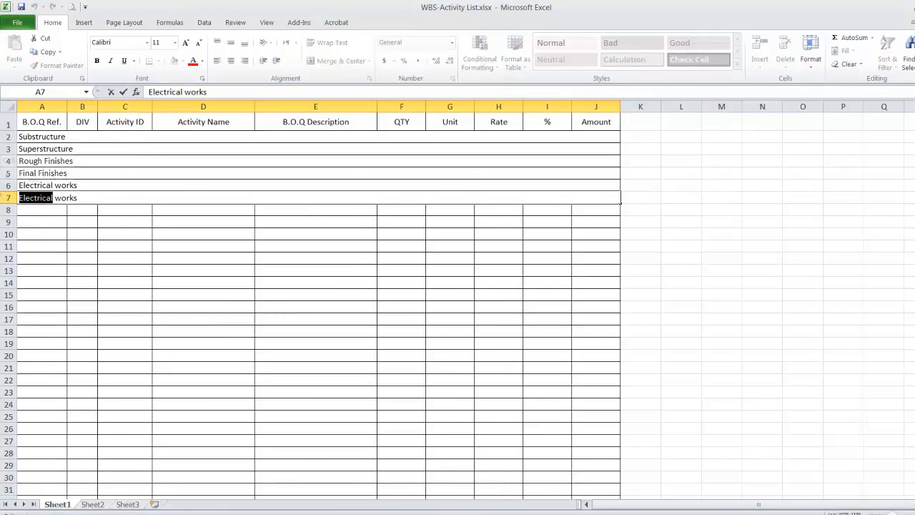
text(Mech)
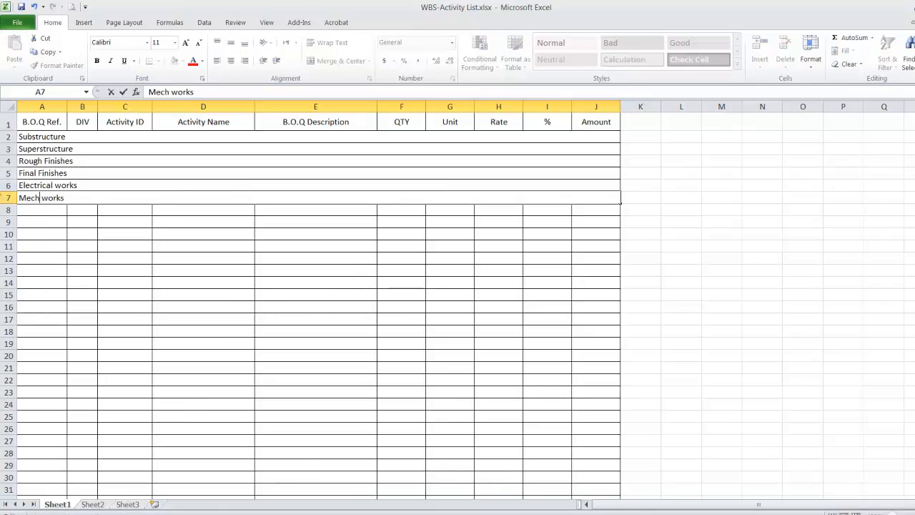
text(anical)
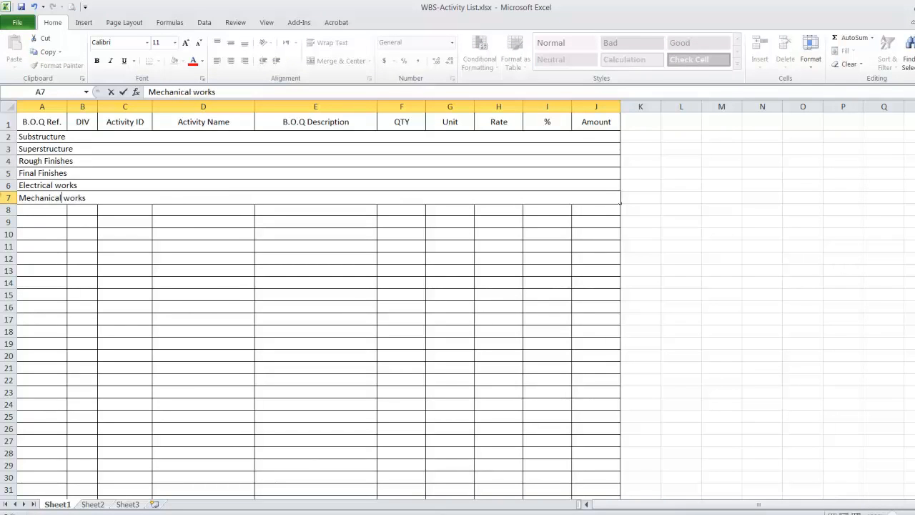
click(74, 236)
Insert a copy of the Mechanical works row as row 8.
right_click(5, 198)
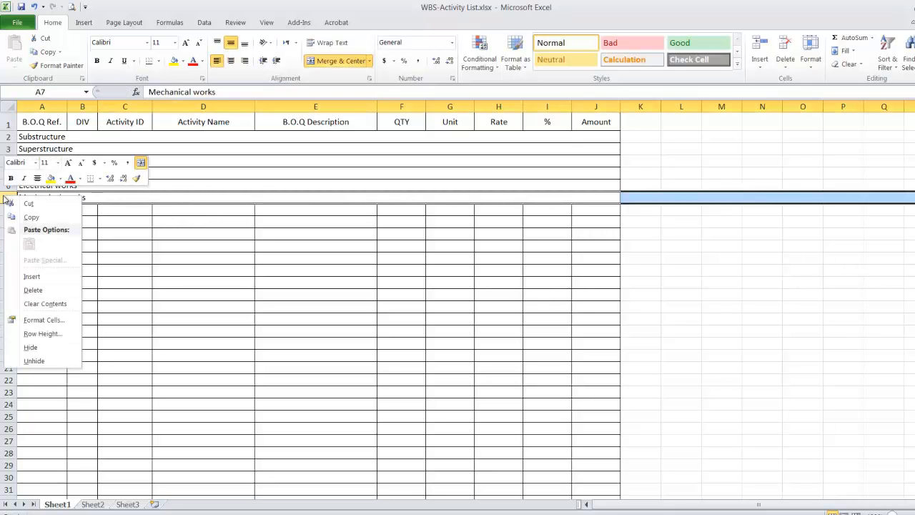
click(24, 216)
click(8, 210)
right_click(7, 209)
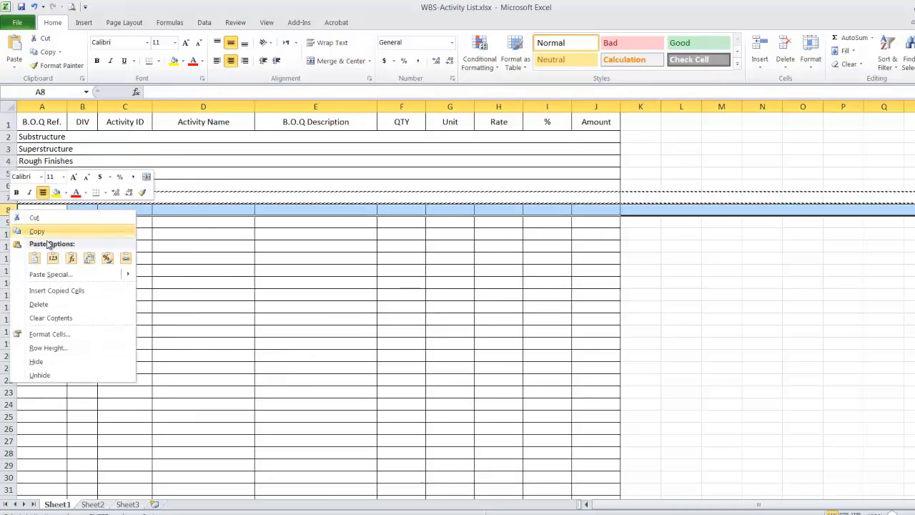
click(80, 290)
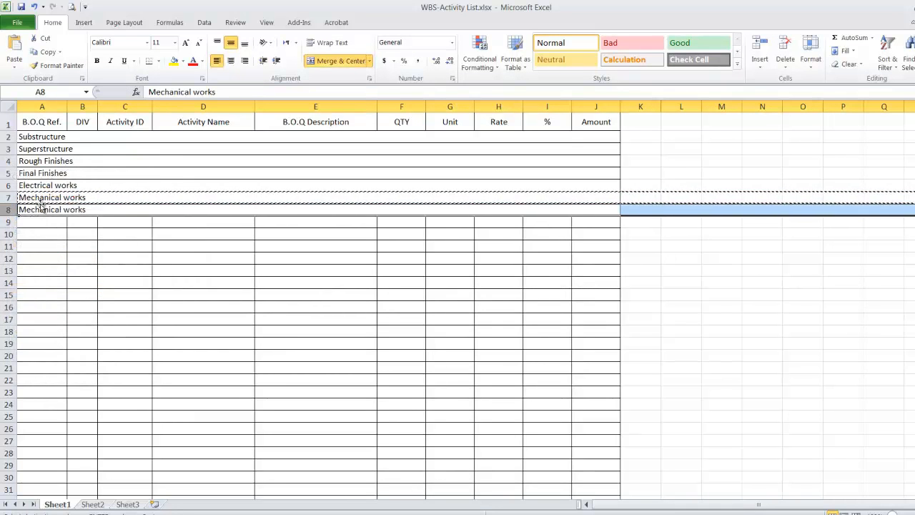
Change the text of the copied section row 8 to Firefighting works.
key(ctrl+Home)
click(41, 207)
double_click(67, 210)
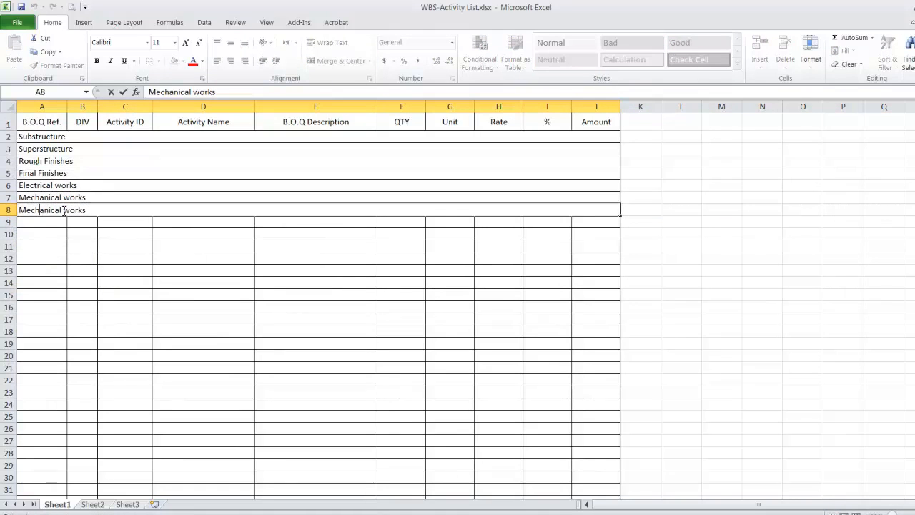
drag(60, 210, 19, 211)
key(Delete)
key(Delete)
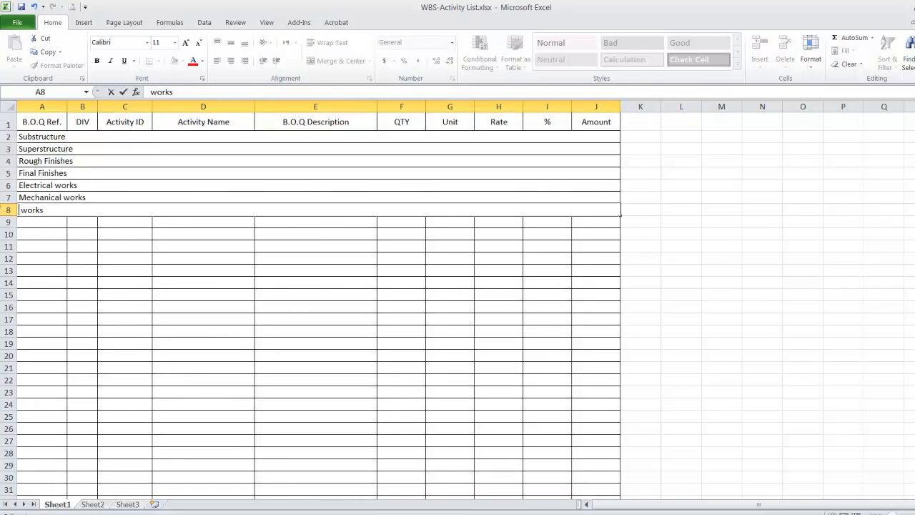
text(Firefighting)
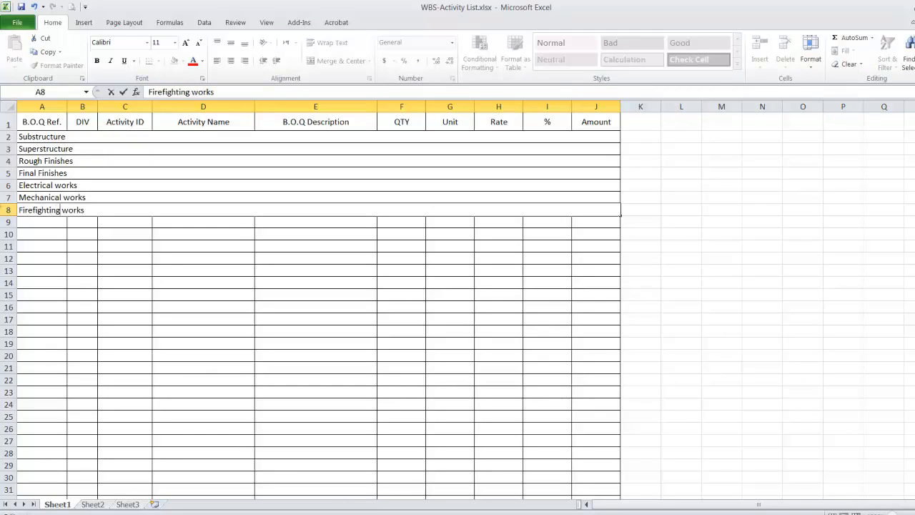
key(Return)
click(8, 209)
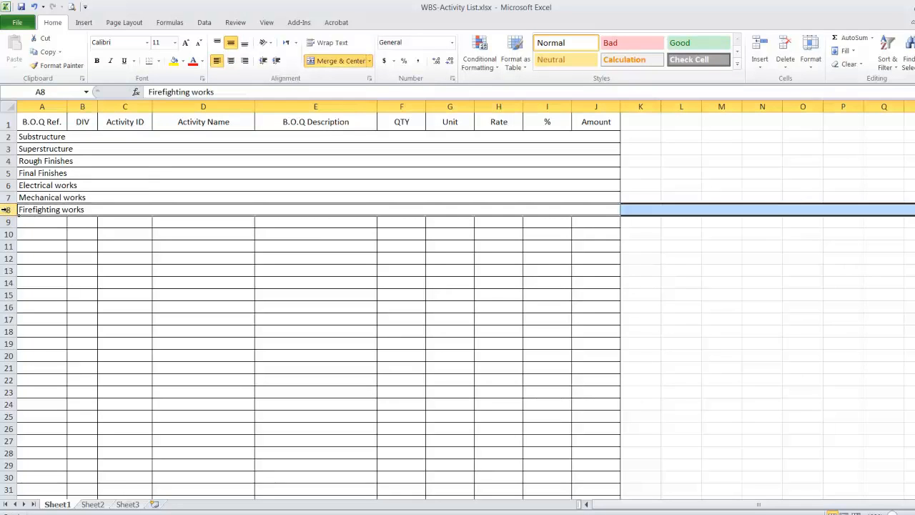
right_click(10, 212)
click(16, 231)
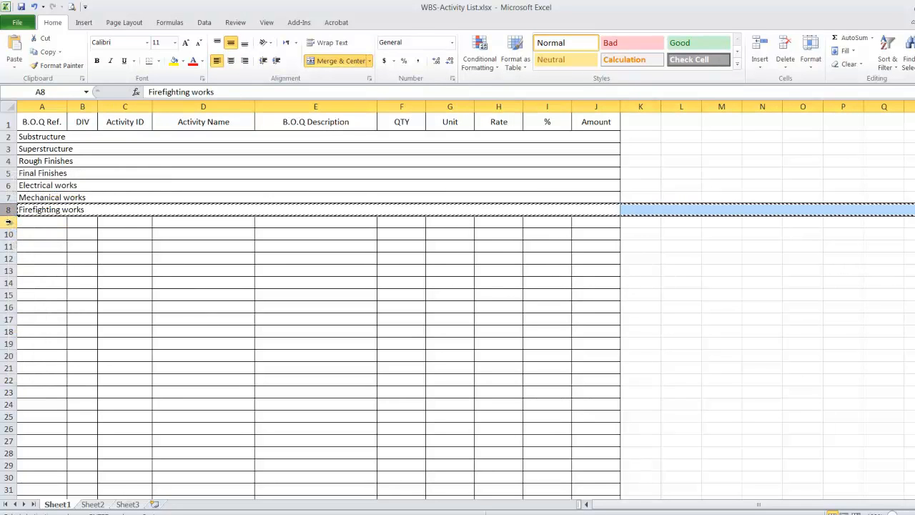
right_click(8, 222)
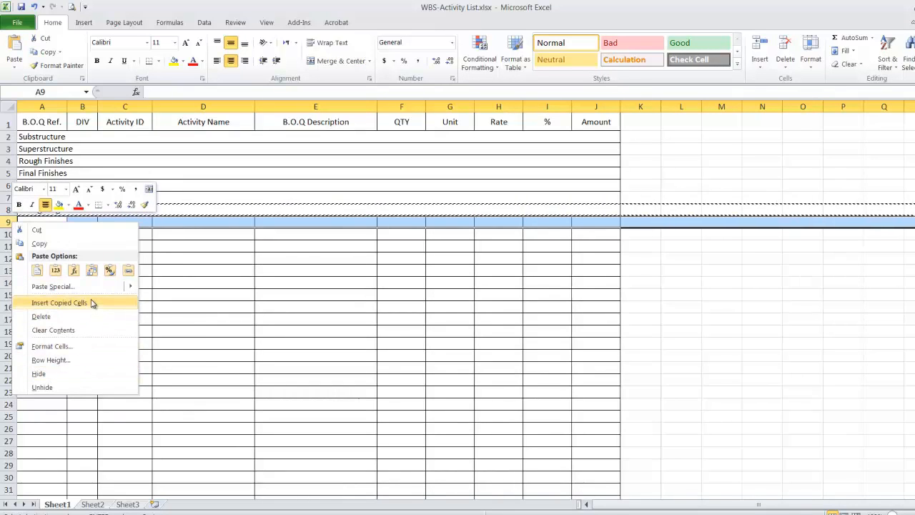
click(7, 223)
Insert a copy of the Firefighting works row as row 9.
click(7, 210)
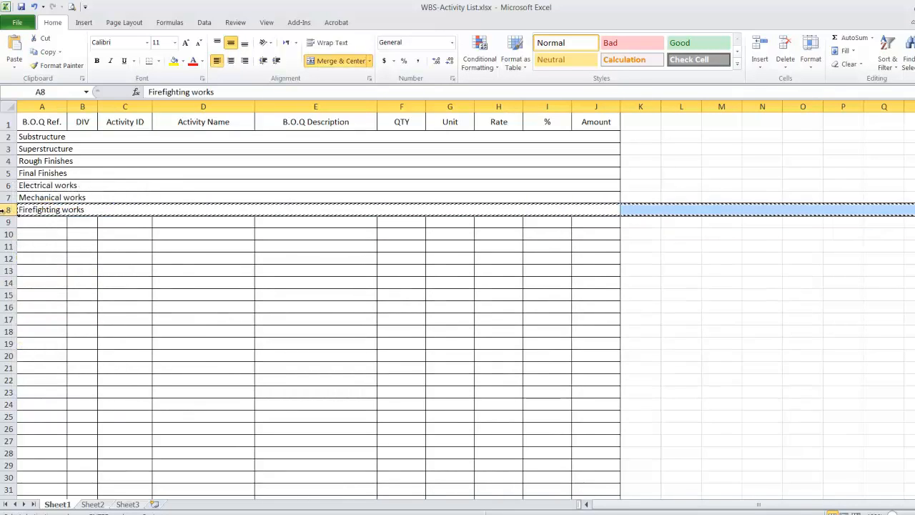
right_click(8, 210)
click(36, 238)
right_click(7, 222)
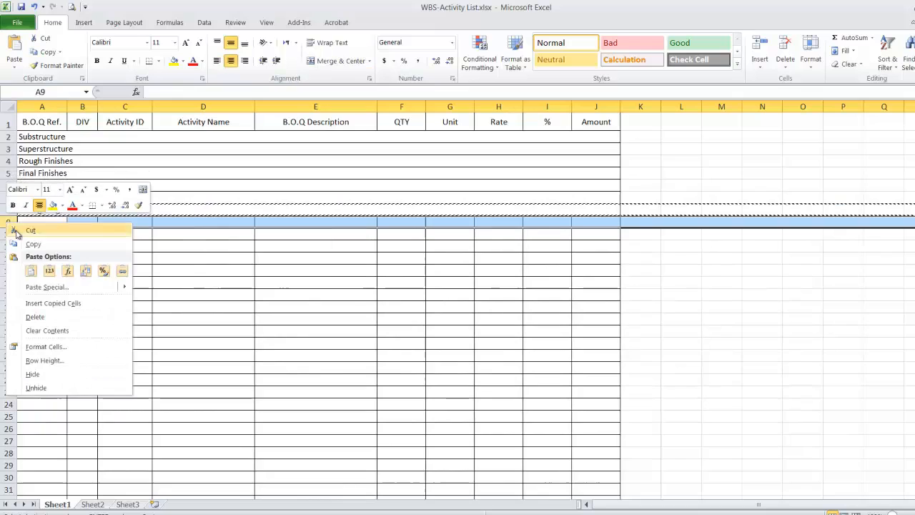
click(72, 302)
Replace the text of the copied section row 9 with Conveying system.
double_click(39, 222)
double_click(60, 221)
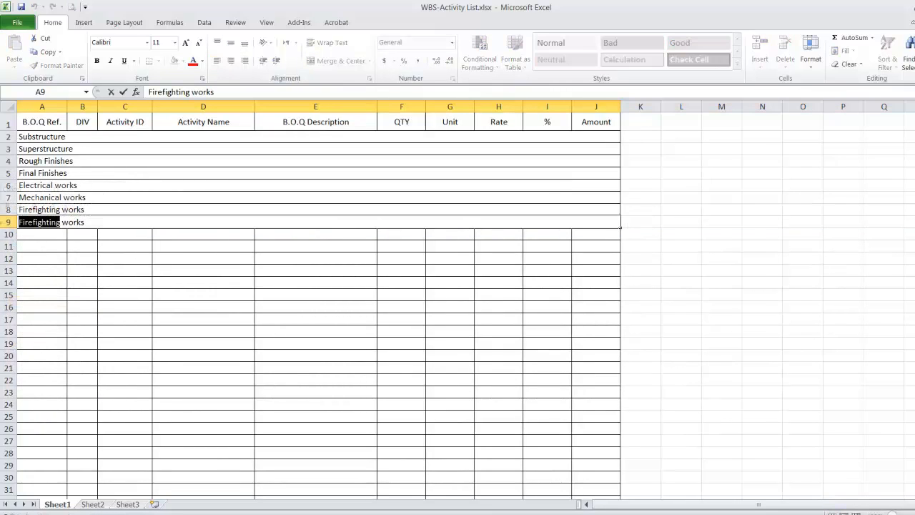
text(Con)
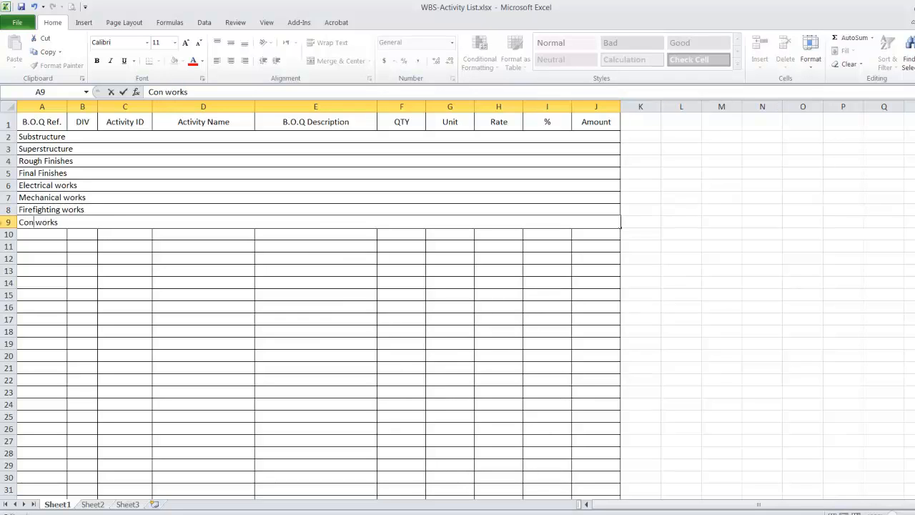
text(veying)
key(Delete)
key(Delete)
key(Delete)
key(Delete)
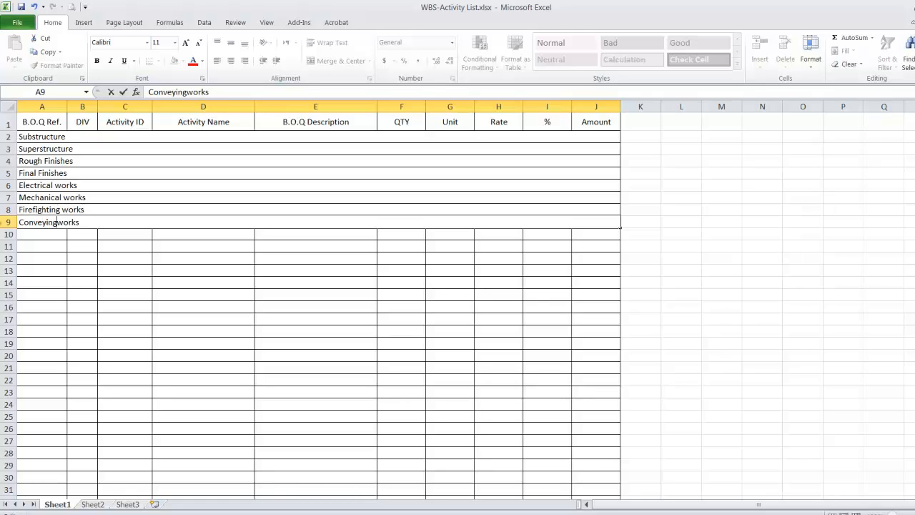
text(system)
key(Return)
Insert a copy of the Conveying system row as row 10 and replace its text with Close Out.
click(8, 221)
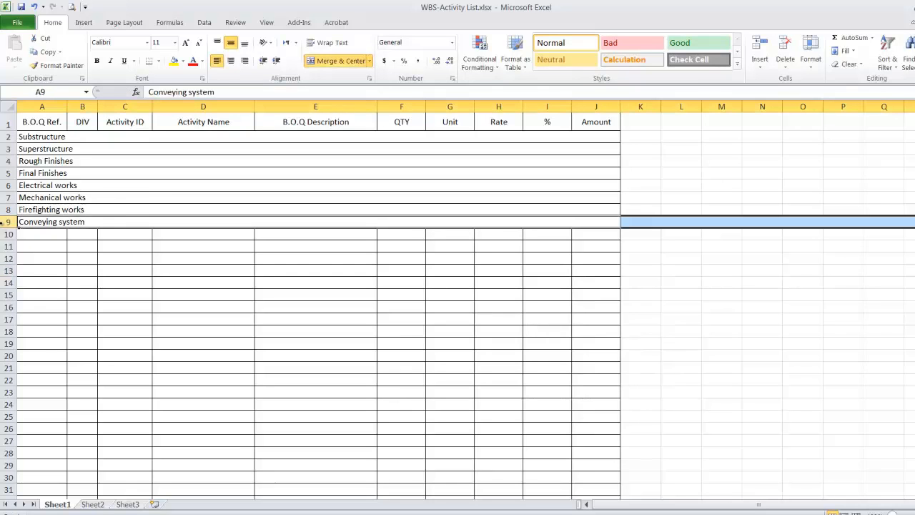
right_click(8, 222)
click(28, 244)
click(8, 234)
right_click(7, 233)
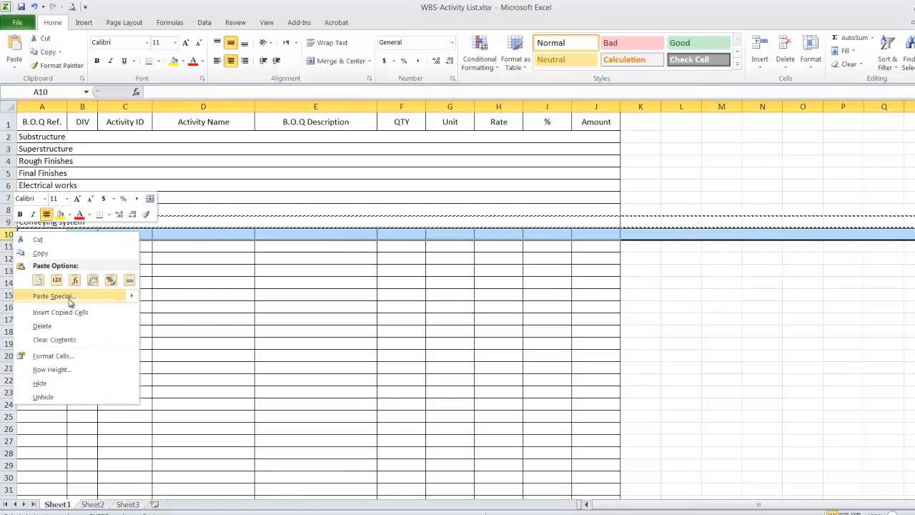
click(43, 311)
key(F2)
key(shift+Home)
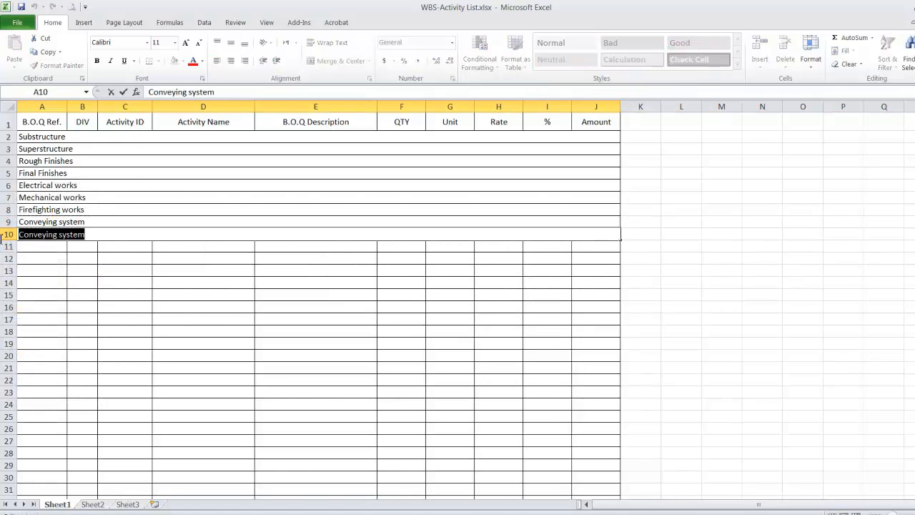
key(BackSpace)
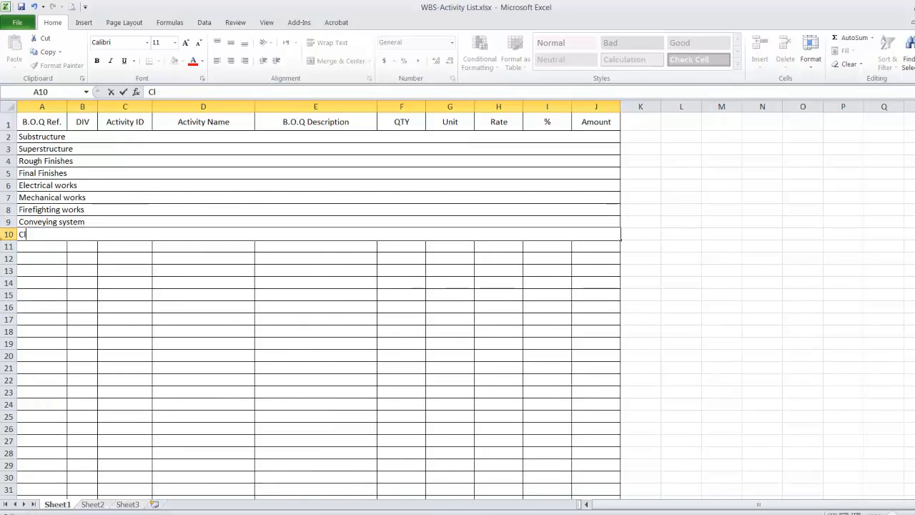
text(lose Out)
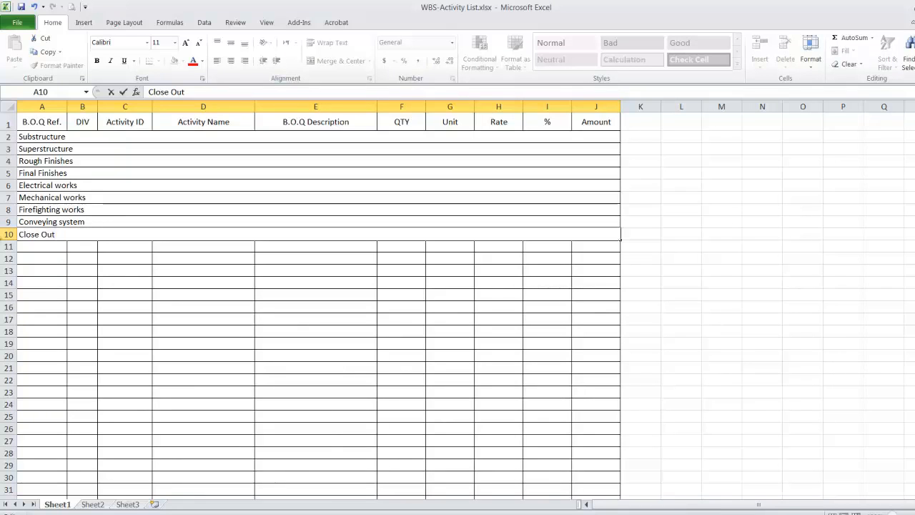
click(151, 329)
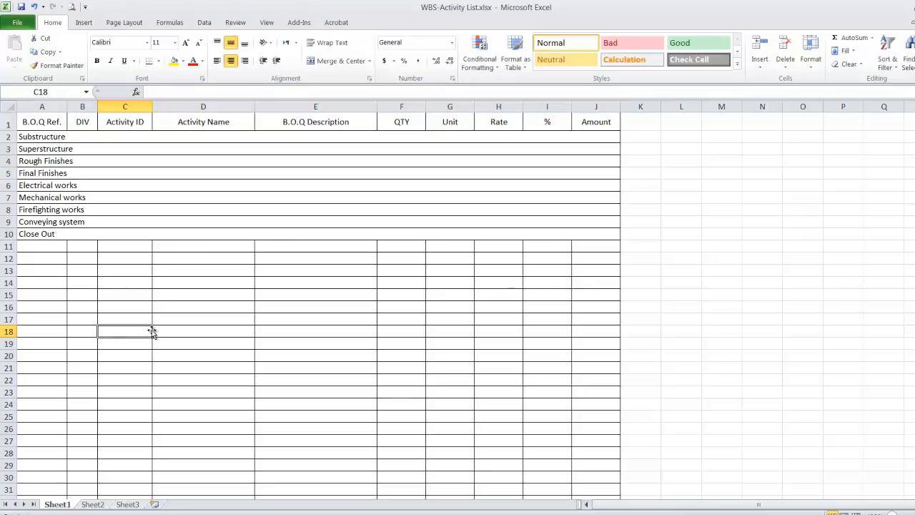
Increase the height of the heading row slightly.
click(9, 123)
drag(8, 130, 9, 136)
drag(83, 298, 82, 288)
Fill the heading cells A1 to J1 with grey and make their text bold.
drag(39, 124, 593, 130)
click(183, 61)
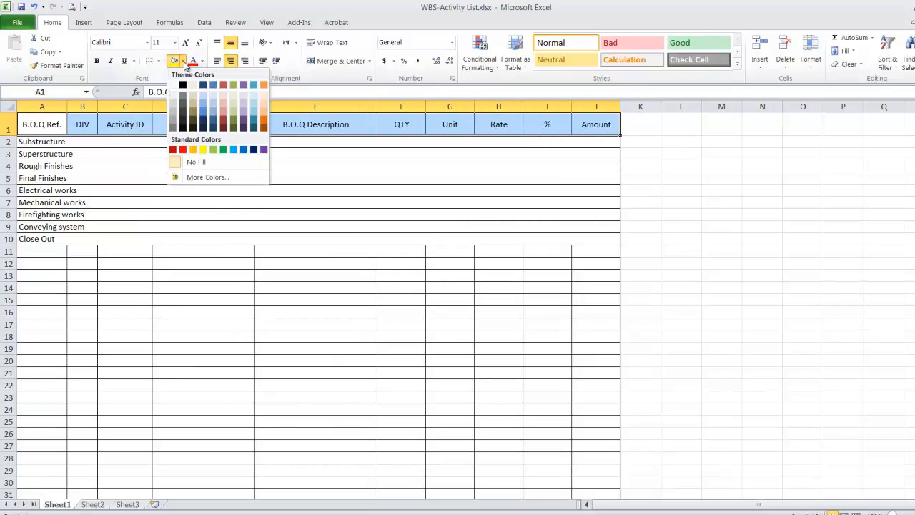
click(172, 107)
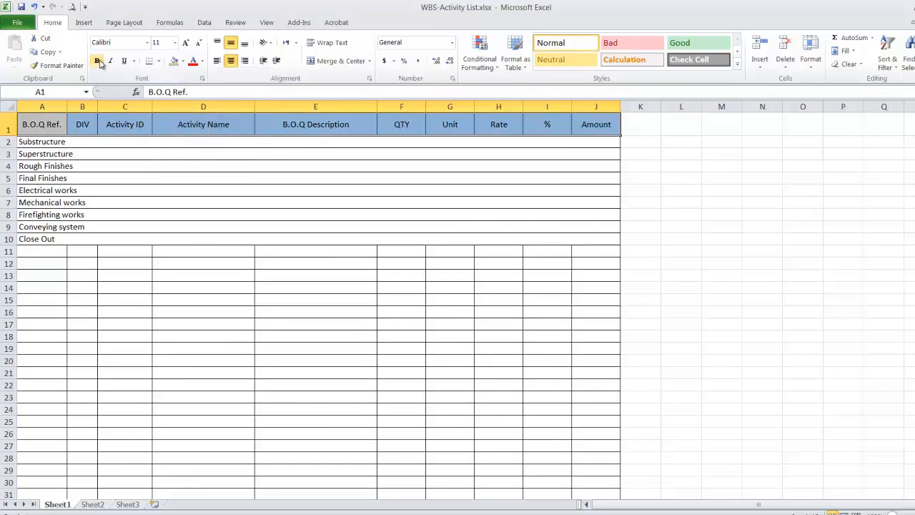
click(82, 182)
Fill the merged Substructure row with yellow and copy its formatting to the section rows from Superstructure through Close Out.
drag(33, 140, 568, 139)
click(184, 61)
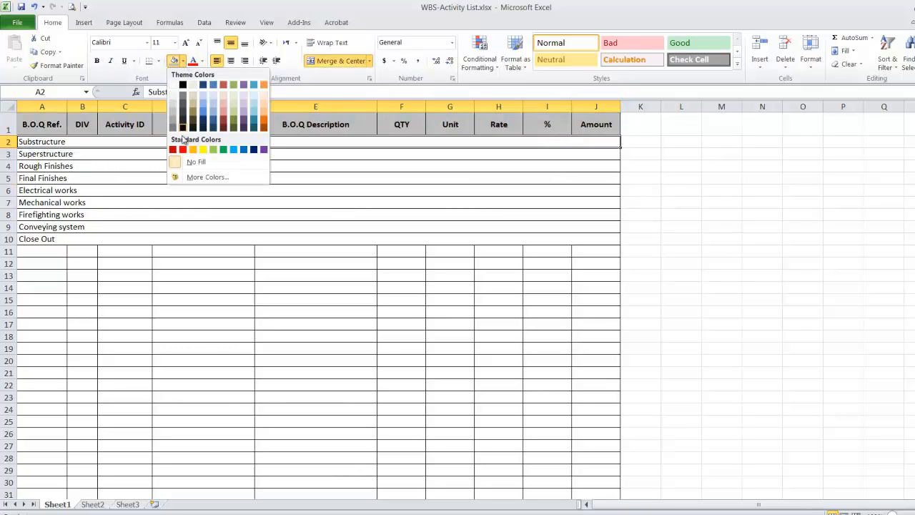
click(202, 140)
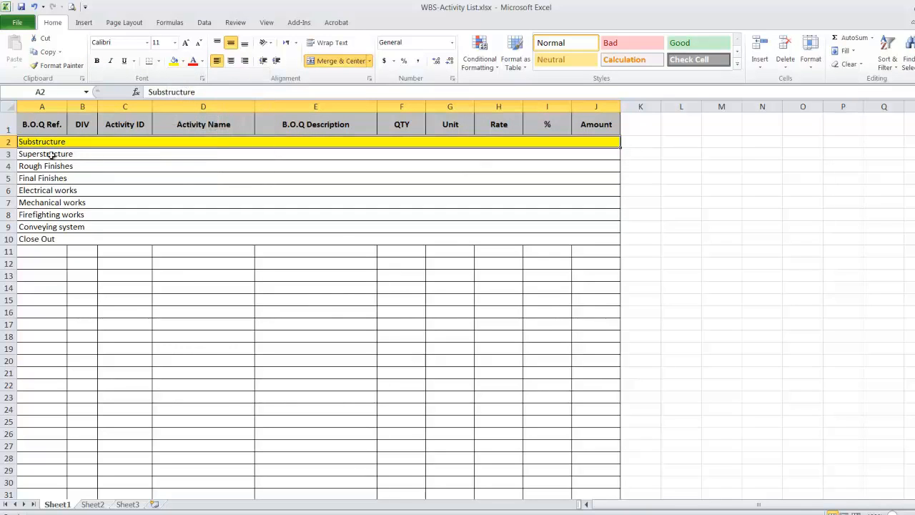
click(36, 65)
mouse_move(33, 154)
mouse_down()
mouse_move(215, 219)
mouse_move(216, 242)
mouse_up()
click(113, 299)
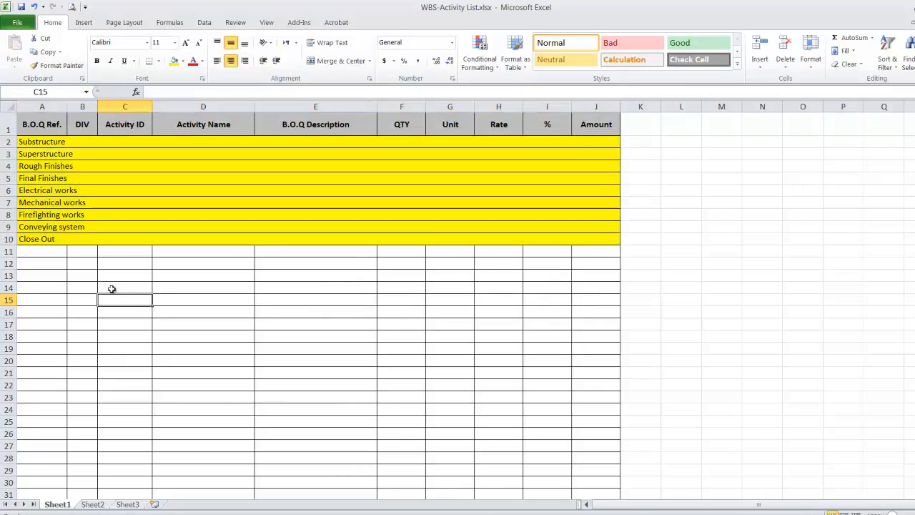
Insert a copy of the blank bordered row 11 between the Substructure and Superstructure rows.
click(9, 251)
right_click(8, 251)
click(30, 259)
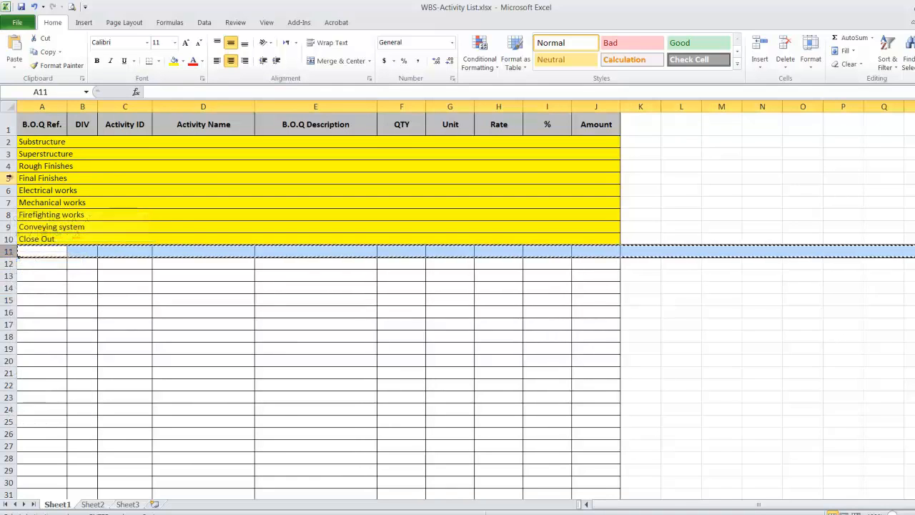
right_click(9, 154)
click(43, 235)
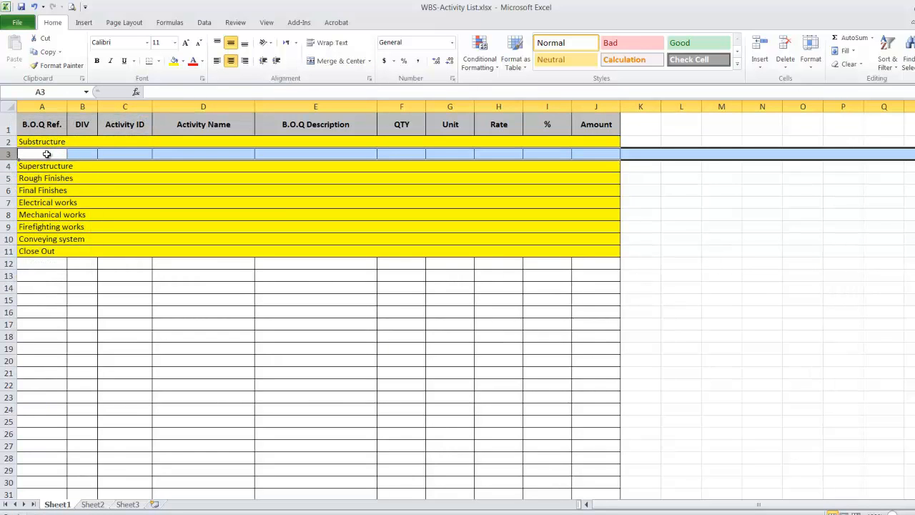
Merge and center cells A3 to J3 below Substructure and fill the merged row with light green.
drag(35, 153, 579, 151)
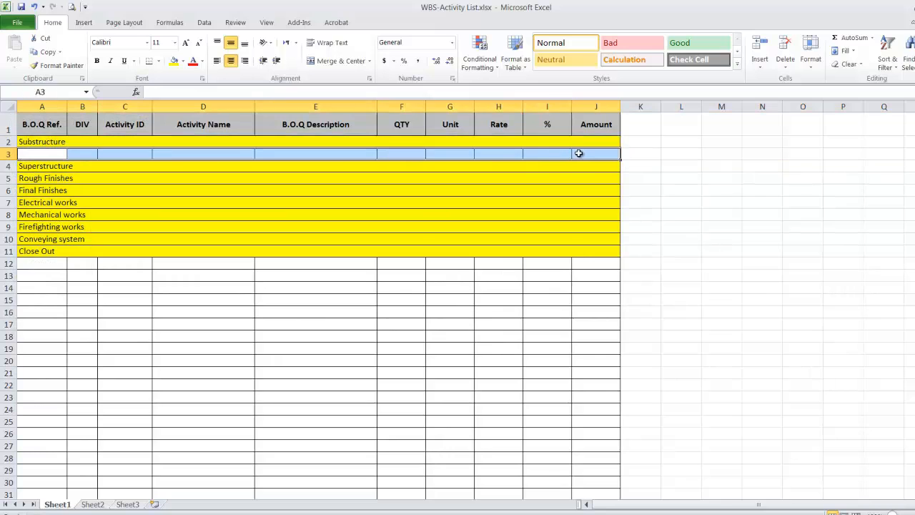
click(342, 61)
click(183, 61)
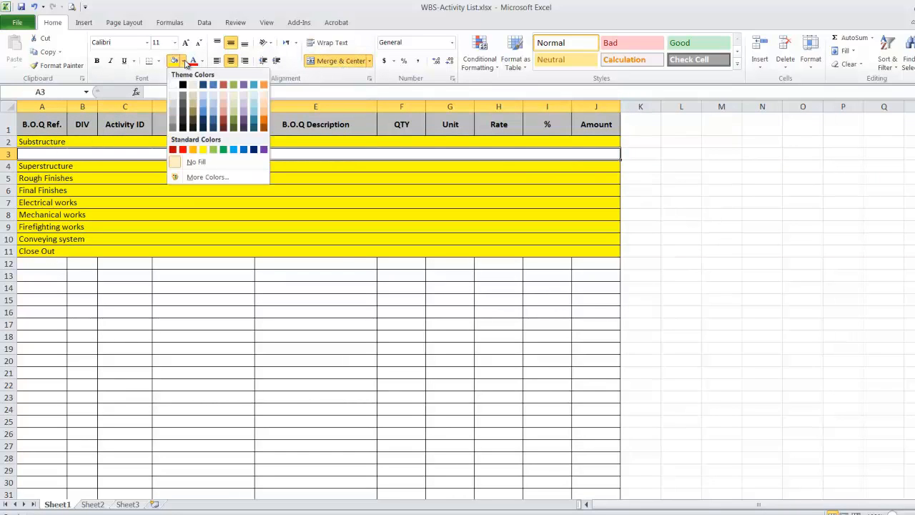
click(215, 151)
click(114, 336)
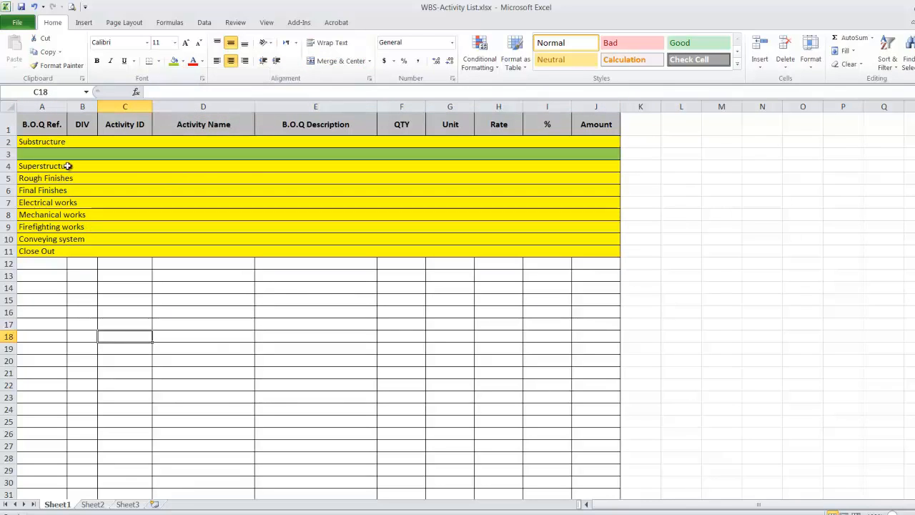
Enter "Earth Works" in the green merged row below Substructure and left-align it.
click(69, 151)
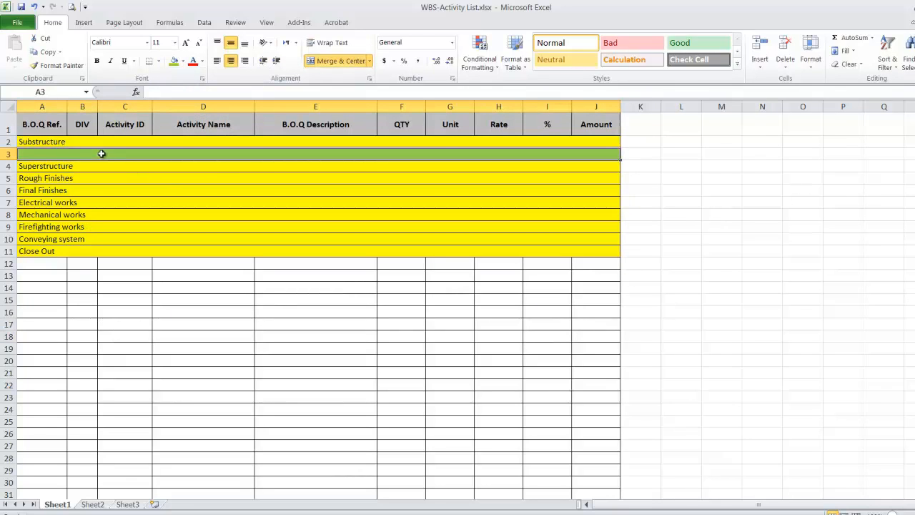
text(Ea)
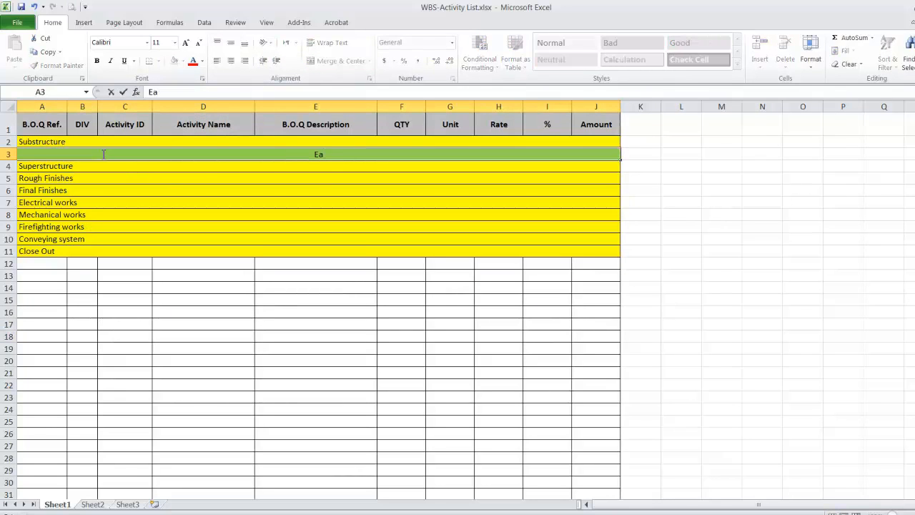
text(rth Works)
click(173, 328)
click(268, 153)
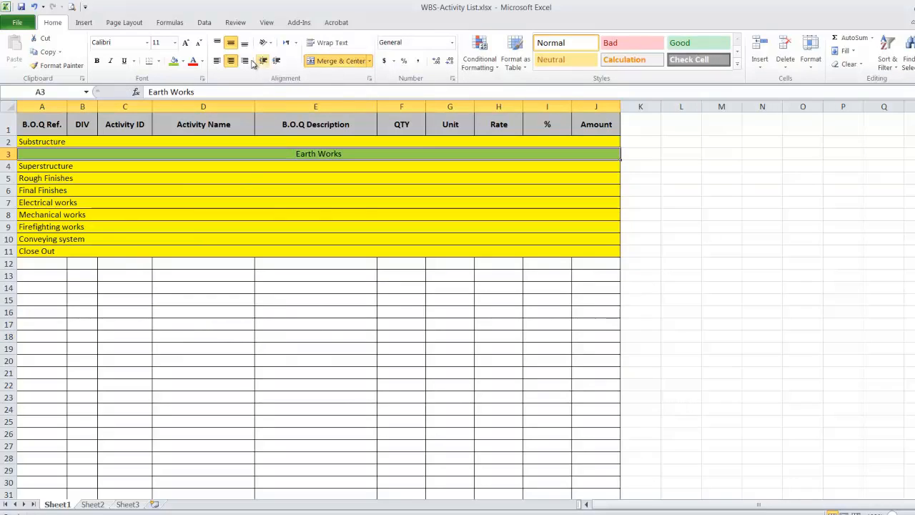
click(218, 61)
Insert a copy of the Earth Works row above Superstructure and rename the copy "Concrete Works".
right_click(10, 154)
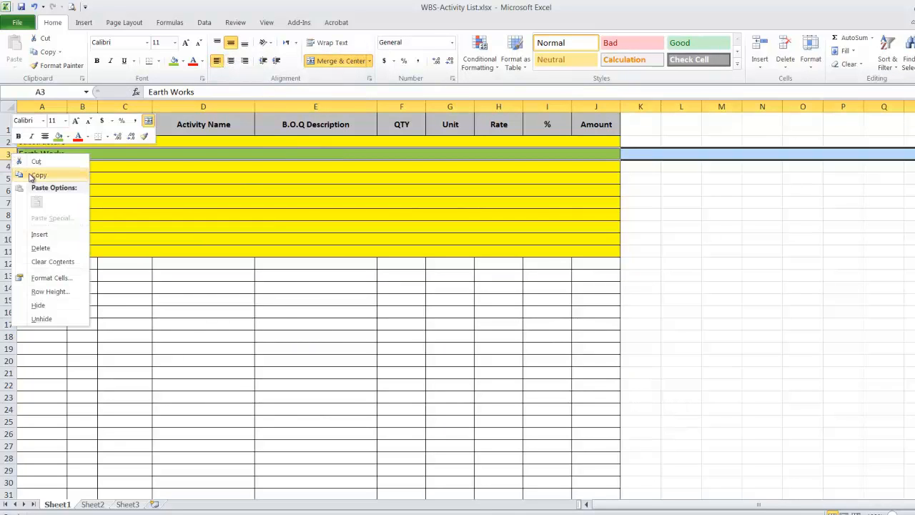
click(16, 175)
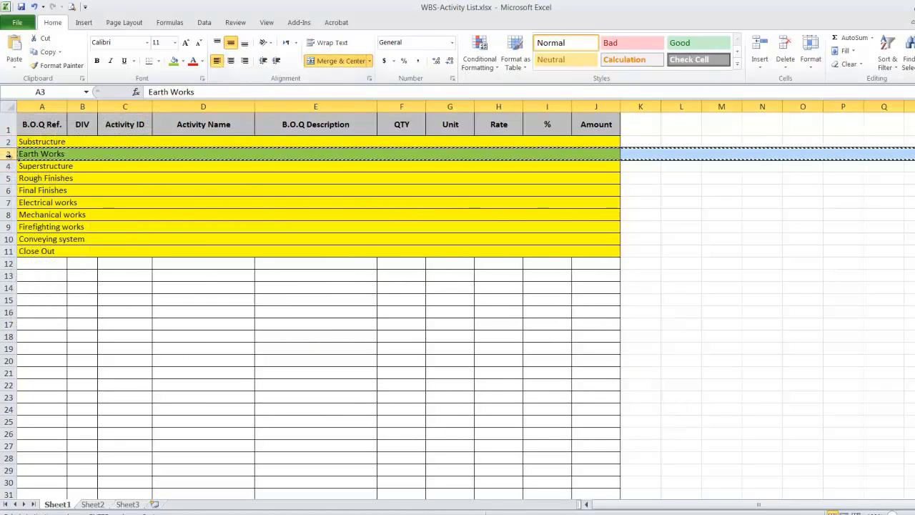
click(4, 165)
right_click(4, 165)
click(68, 246)
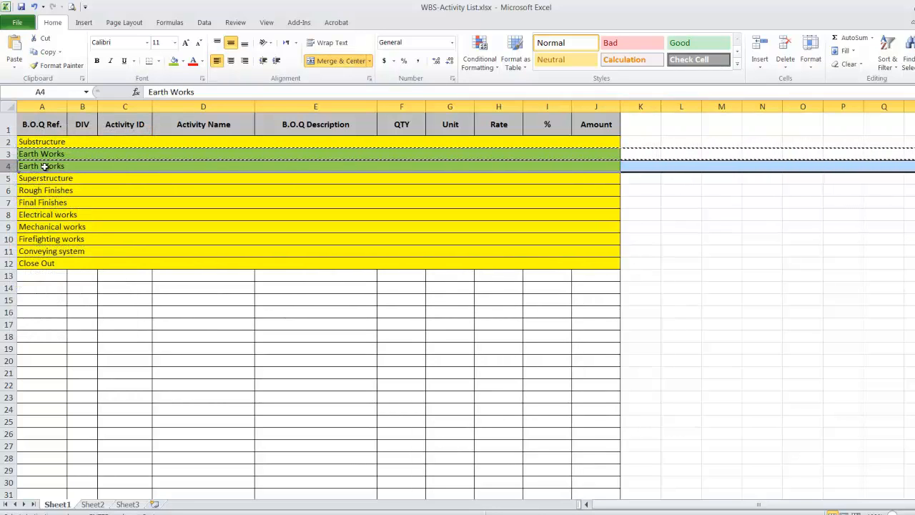
click(43, 166)
double_click(40, 165)
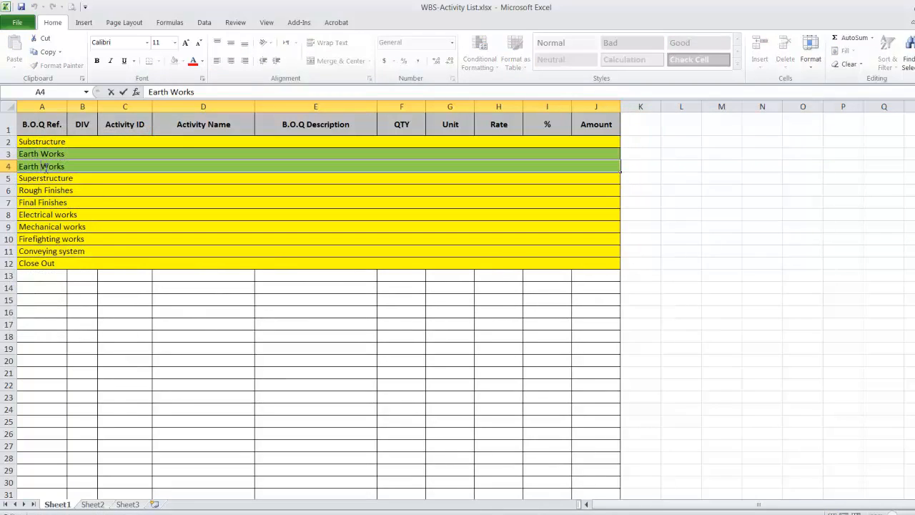
double_click(39, 165)
text(C)
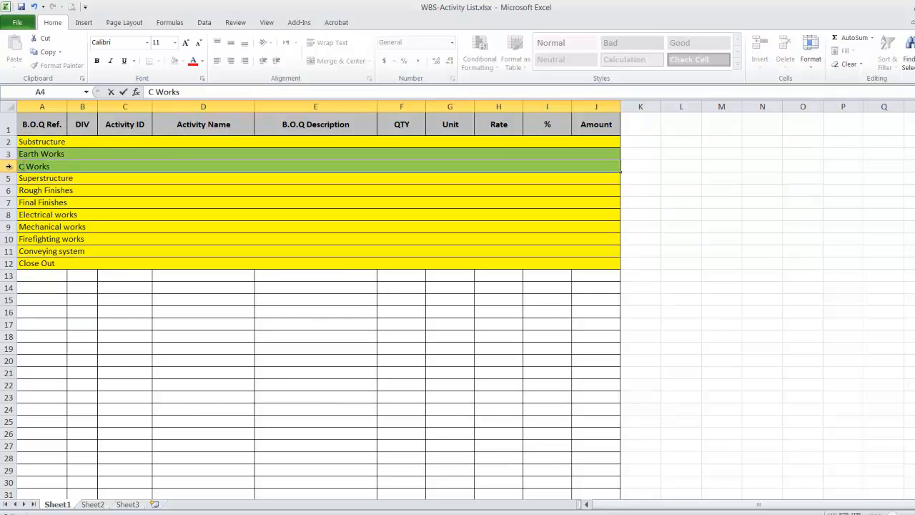
text(oncrete)
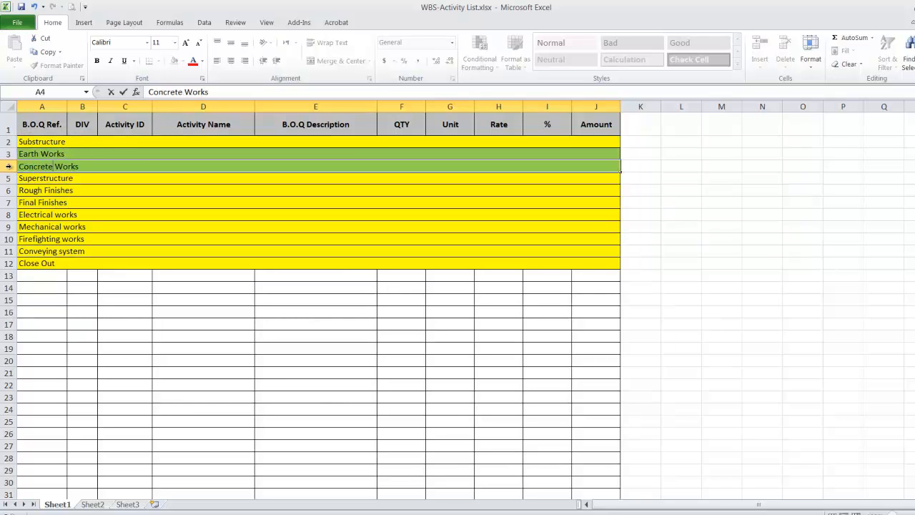
key(BackSpace)
drag(202, 324, 202, 296)
Insert a copy of the Concrete Works row above Superstructure and rename the copy "Waterproofing".
right_click(8, 166)
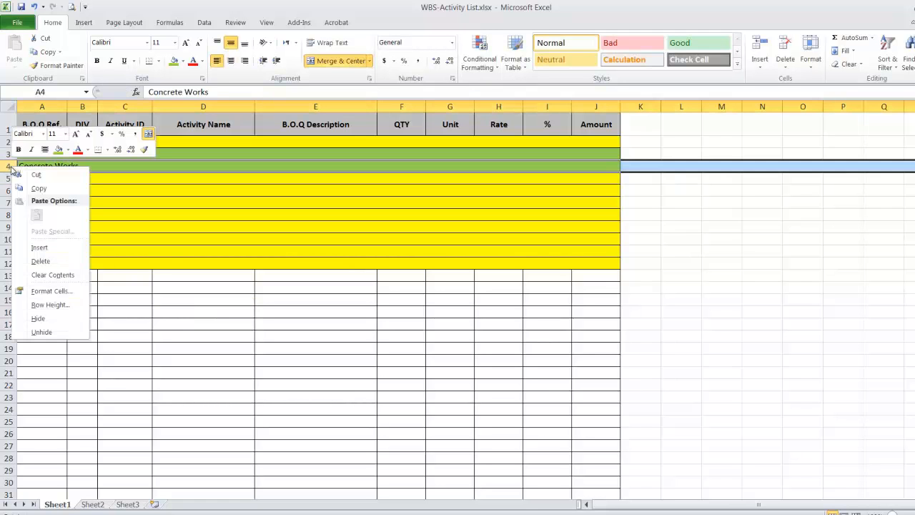
click(37, 189)
right_click(10, 180)
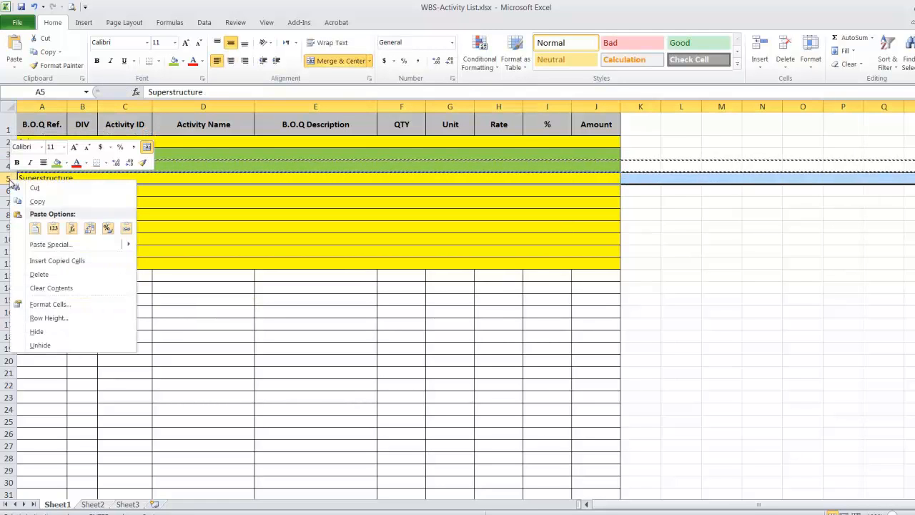
click(66, 261)
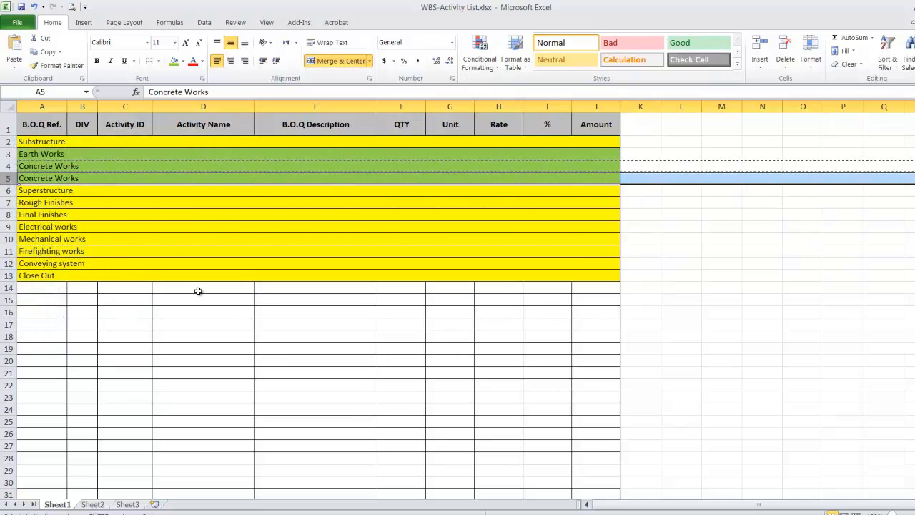
double_click(96, 180)
drag(93, 179, 18, 178)
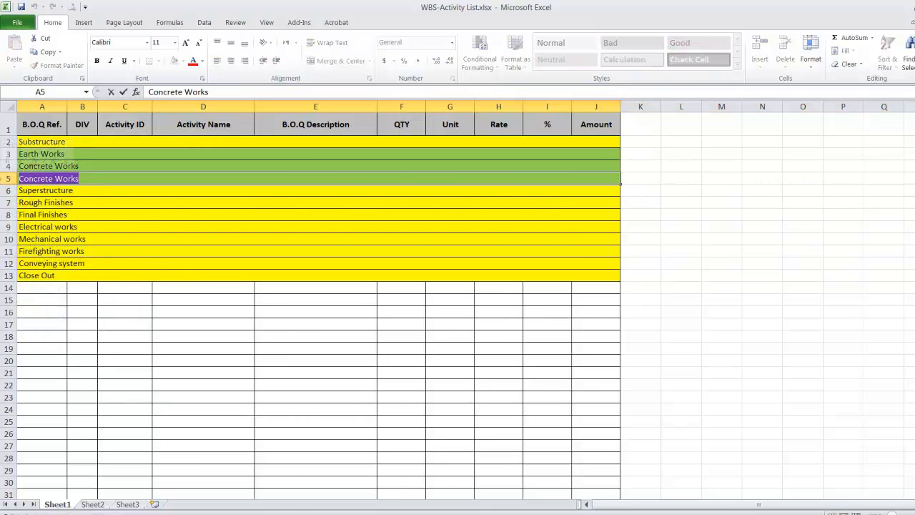
text(Water)
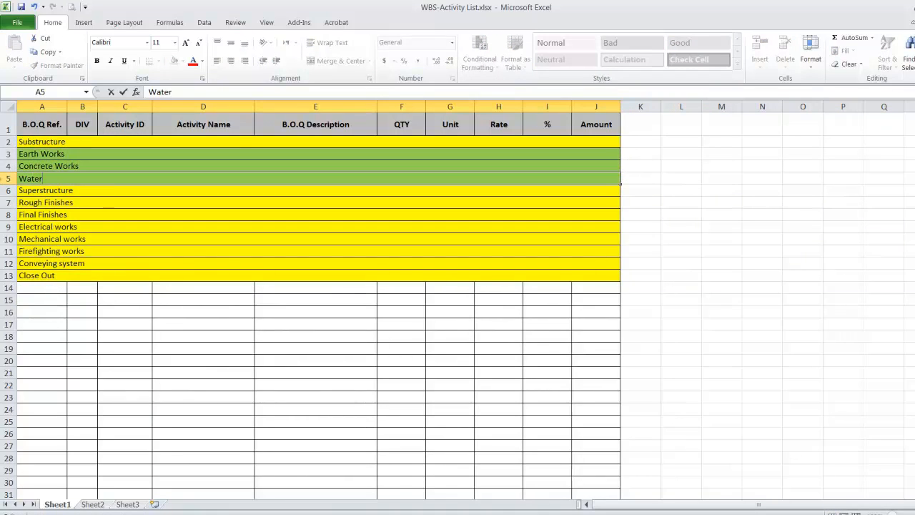
text(proofing)
click(91, 291)
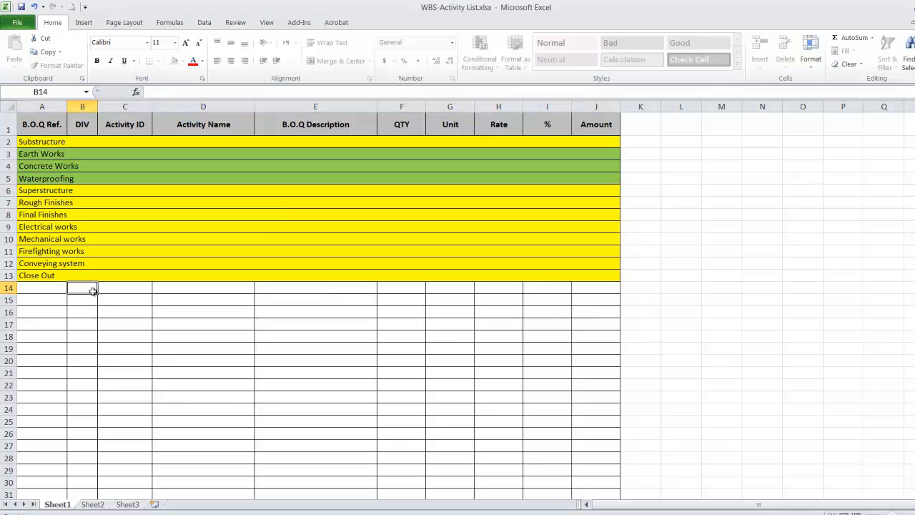
Insert a copy of the Waterproofing row between Superstructure and Rough Finishes and rename the copy "Ground Floor".
right_click(7, 178)
click(29, 200)
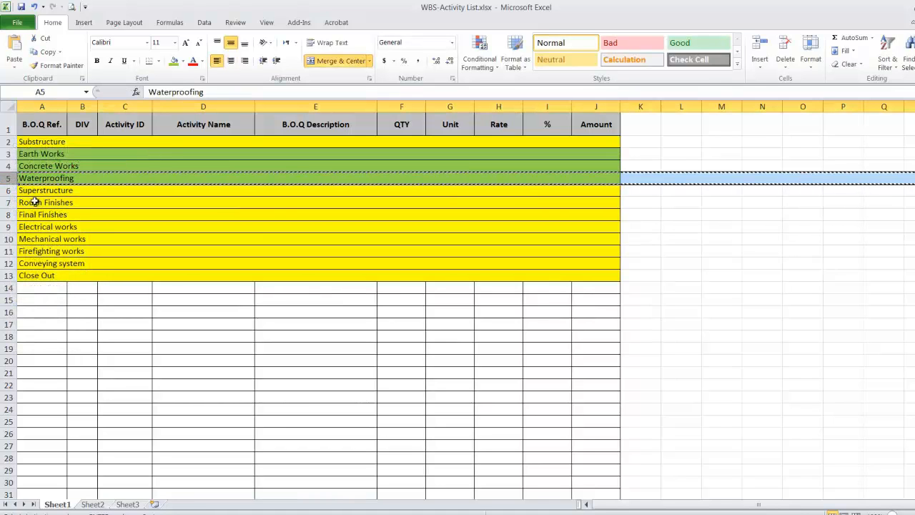
right_click(7, 202)
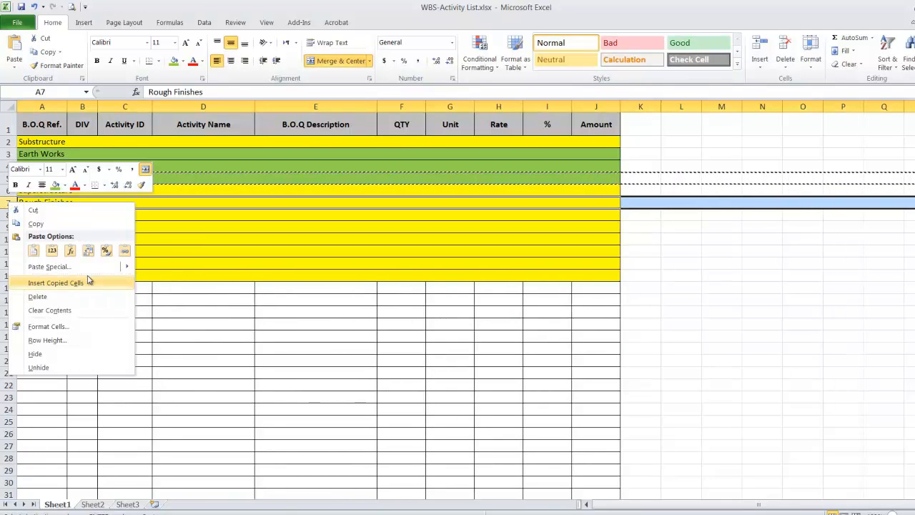
click(56, 283)
click(92, 203)
double_click(92, 202)
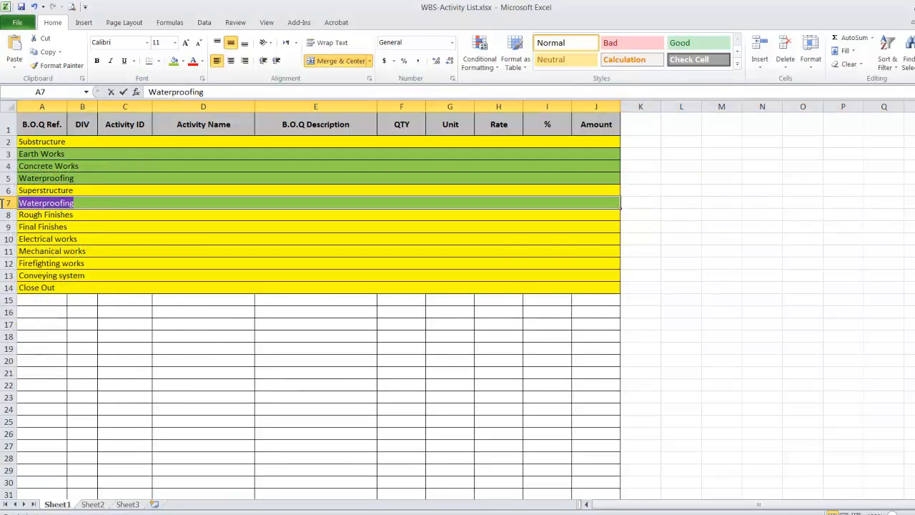
text(Grou)
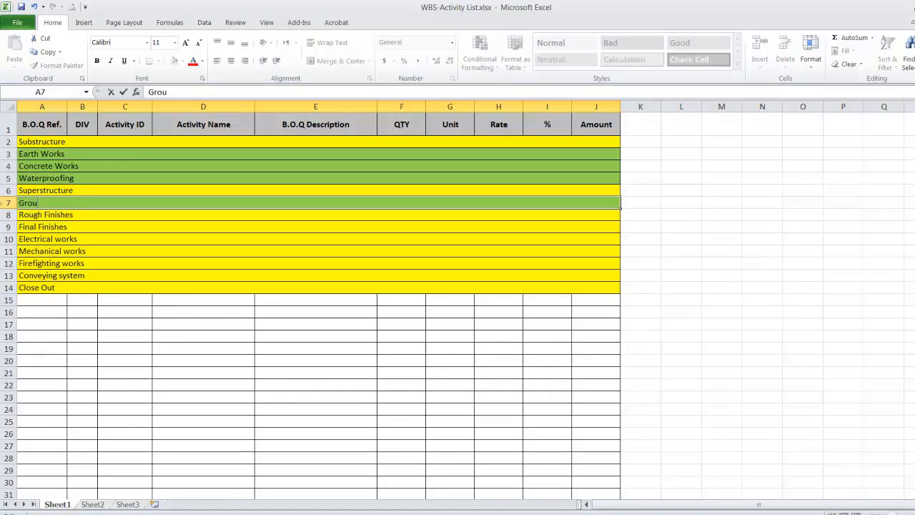
text(nf)
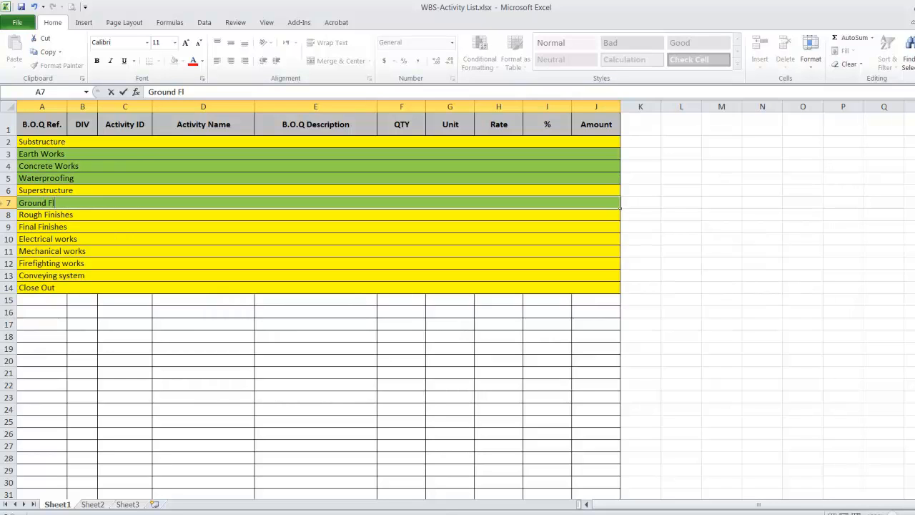
click(179, 336)
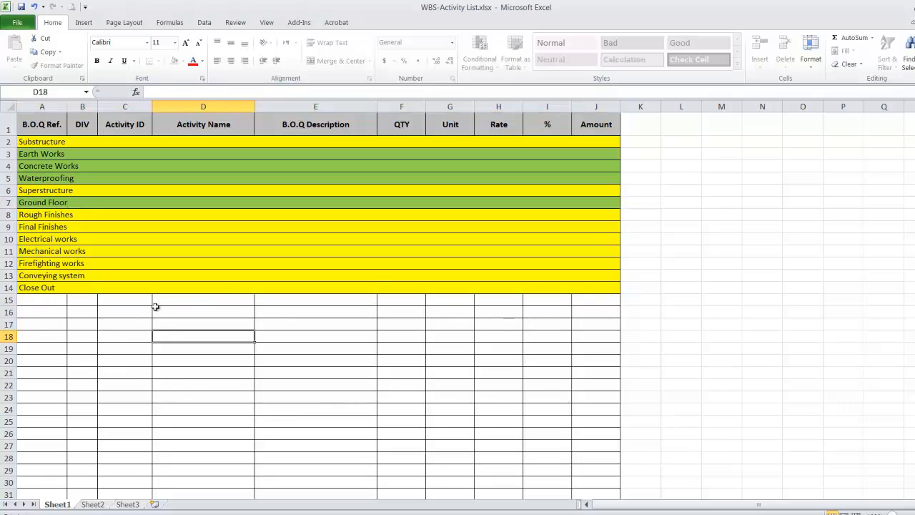
Insert a copy of the Ground Floor row above Rough Finishes and rename the copy "First Floor".
right_click(8, 203)
click(36, 225)
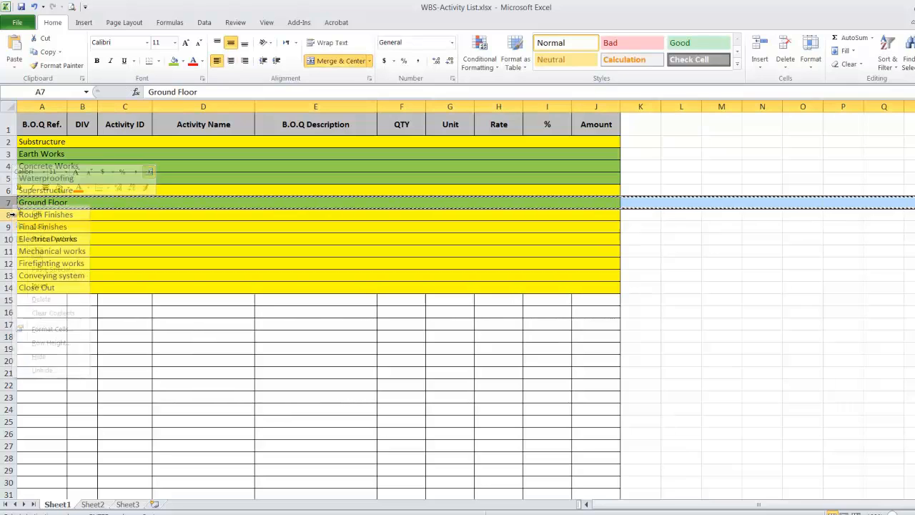
right_click(8, 215)
click(64, 294)
click(35, 215)
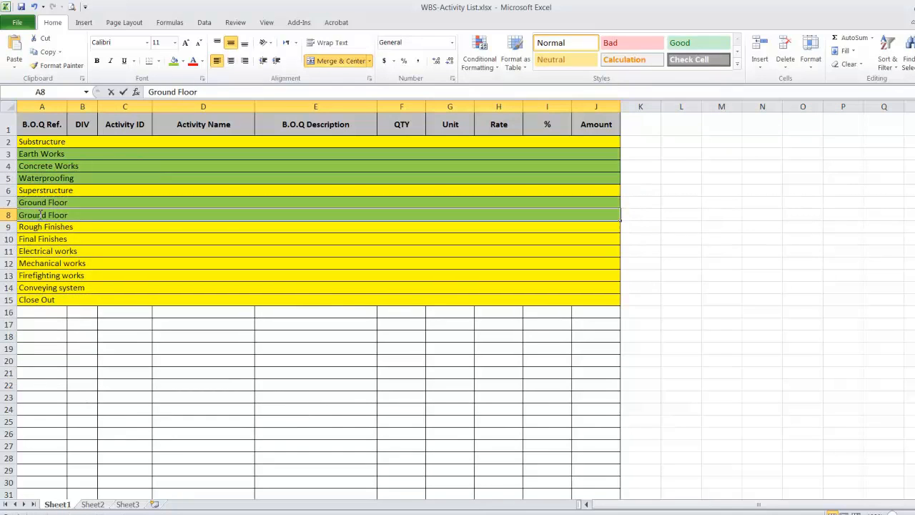
double_click(36, 214)
double_click(32, 214)
text(First)
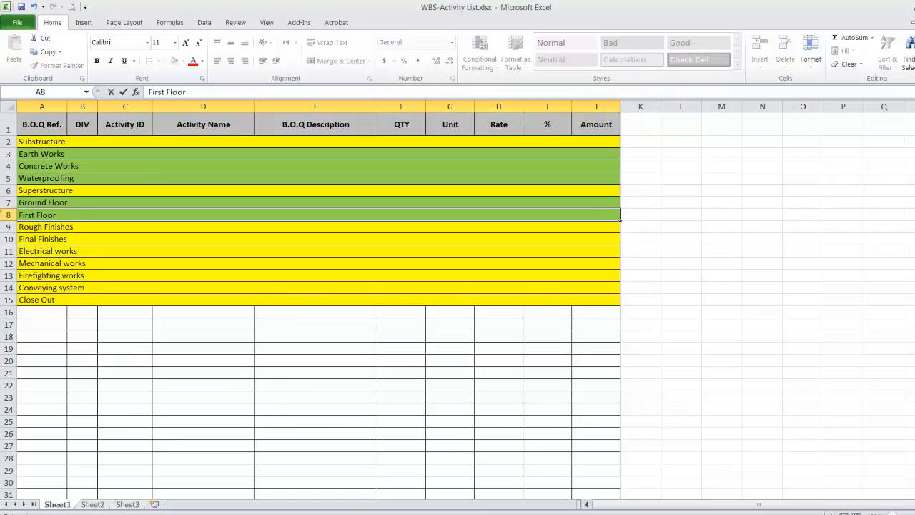
click(113, 364)
Insert a copy of the First Floor row above Rough Finishes and rename the copy "Second Floor".
click(8, 215)
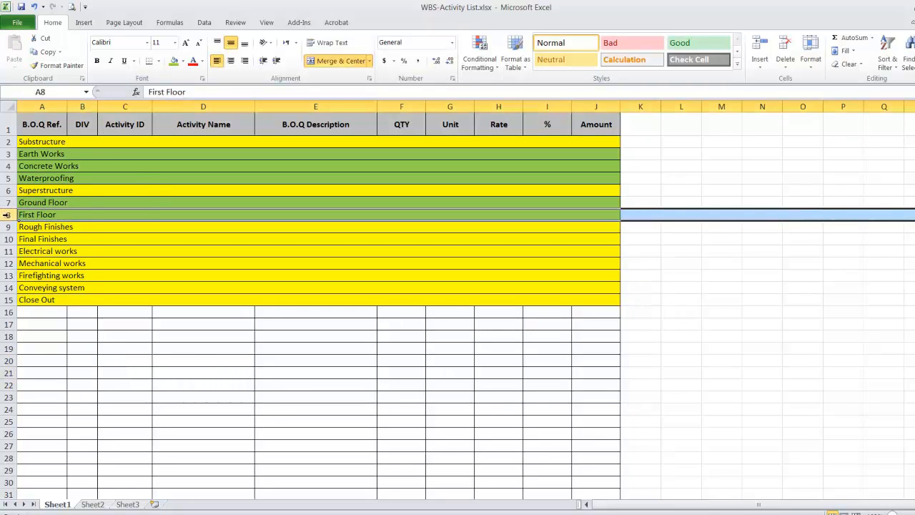
right_click(8, 214)
click(47, 241)
click(7, 227)
right_click(8, 227)
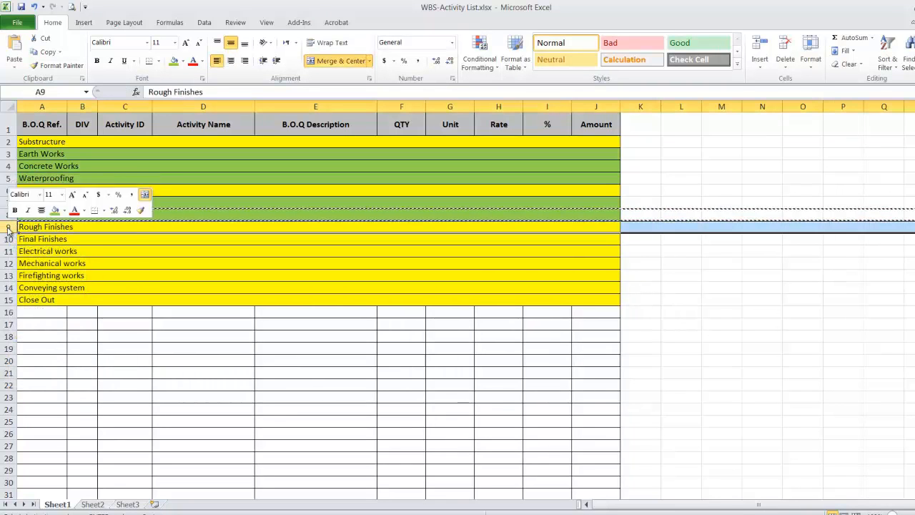
click(85, 311)
double_click(29, 226)
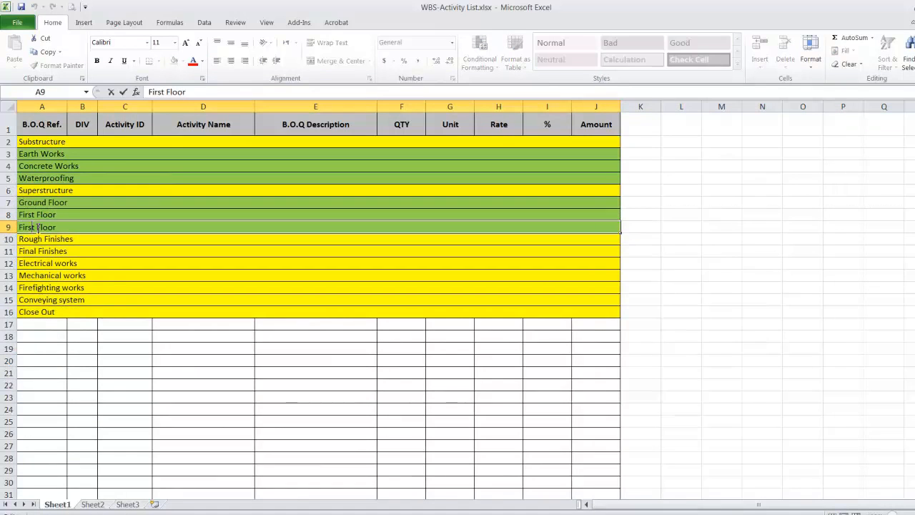
double_click(26, 226)
text(Second)
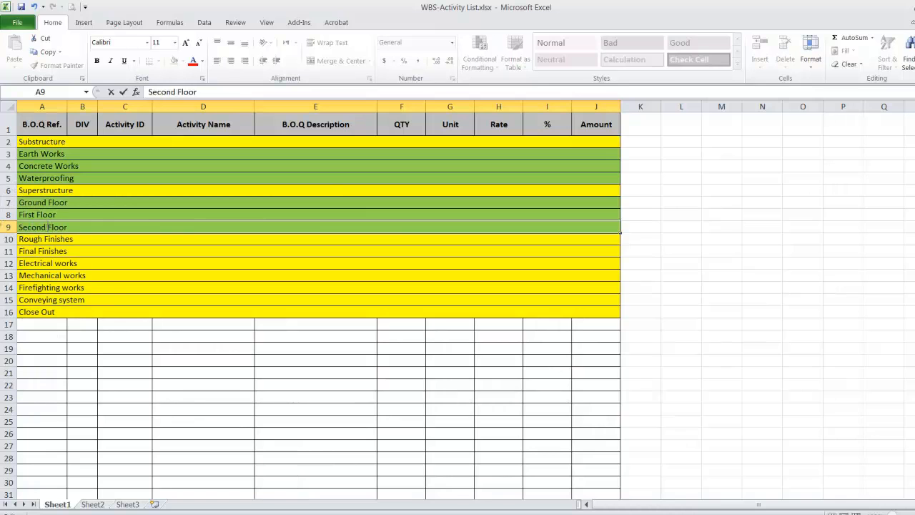
click(164, 374)
Insert a copy of the Second Floor row above Rough Finishes and rename the copy "Third Floor".
right_click(7, 228)
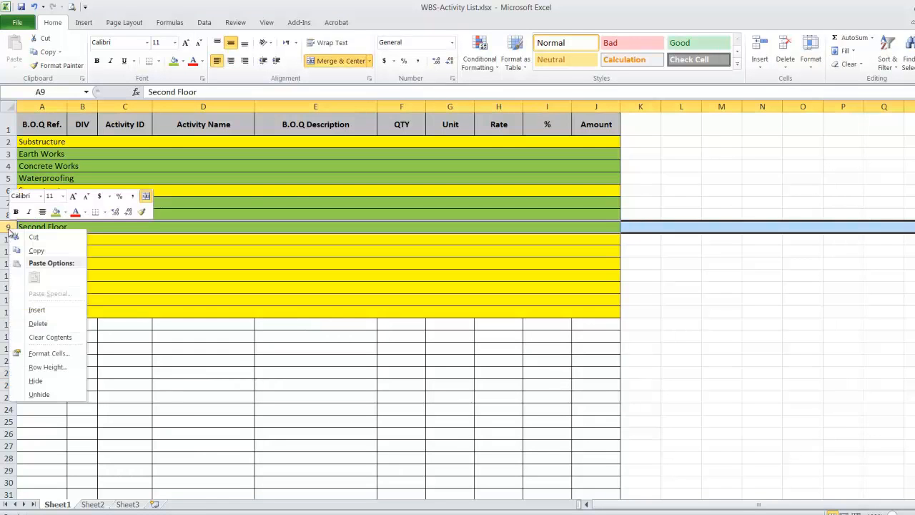
click(36, 250)
right_click(9, 239)
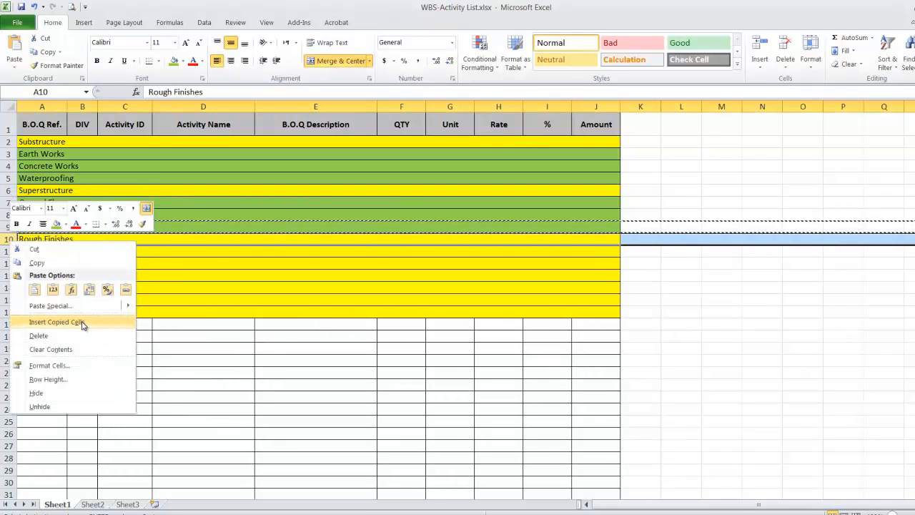
click(57, 322)
double_click(32, 238)
double_click(32, 239)
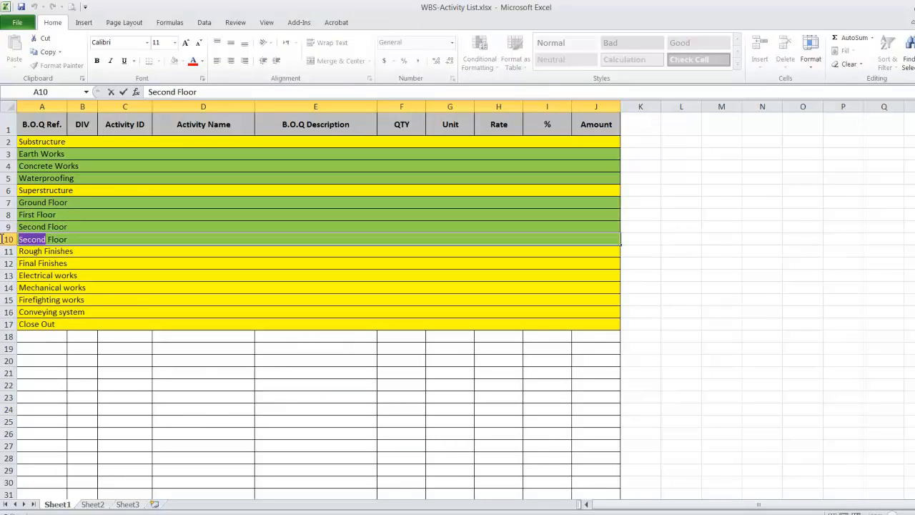
text(Th)
text(ird)
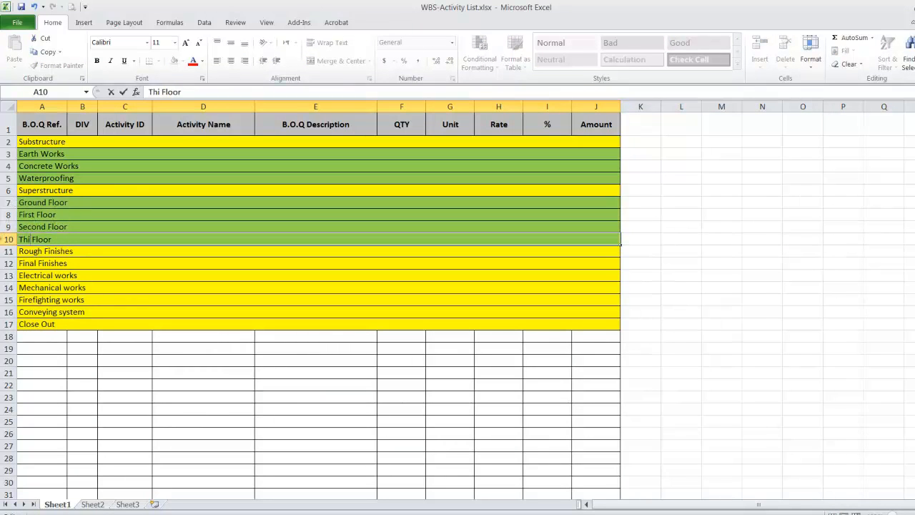
click(80, 386)
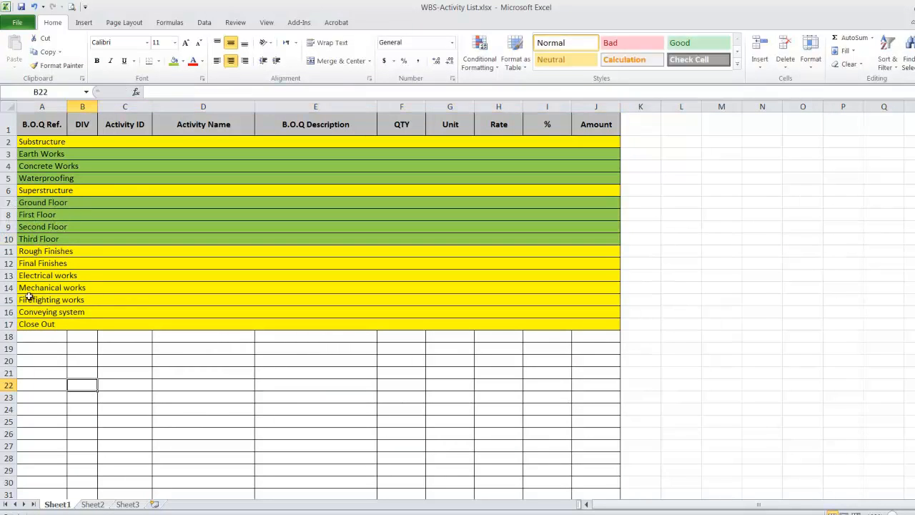
Insert a copy of the Third Floor row above Rough Finishes and rename the copy "Roof Floor".
right_click(7, 238)
click(38, 263)
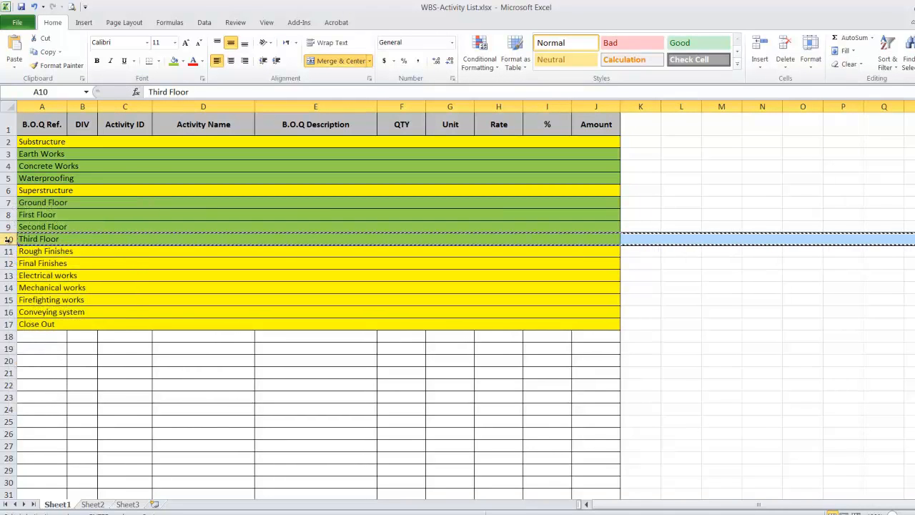
right_click(8, 240)
click(78, 321)
double_click(37, 252)
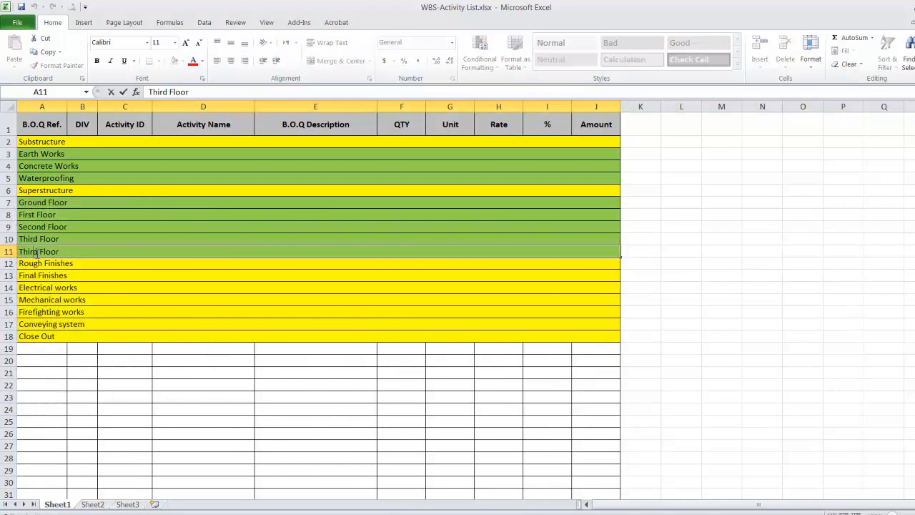
double_click(35, 252)
text(Roof)
click(164, 407)
Insert a copy of the five Superstructure floor rows, Ground Floor to Roof Floor, between Rough Finishes and Final Finishes.
drag(7, 203, 3, 250)
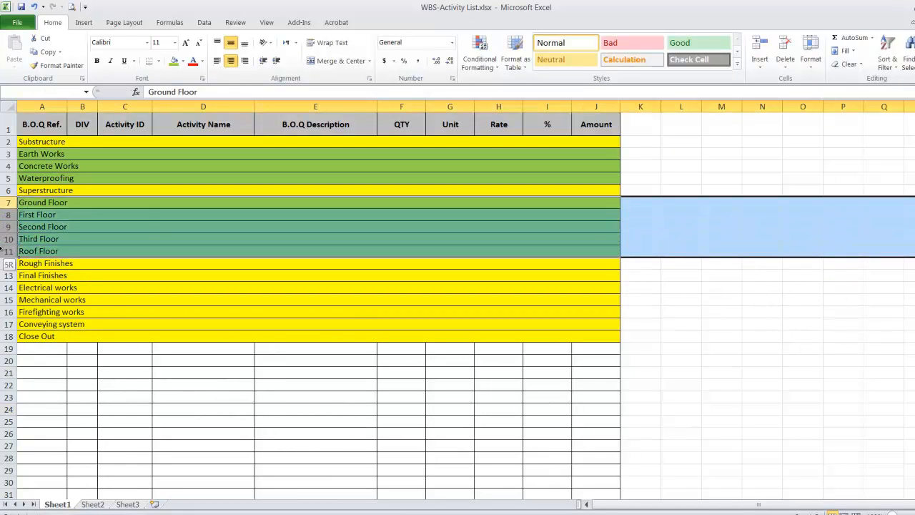
right_click(4, 250)
click(29, 270)
click(6, 276)
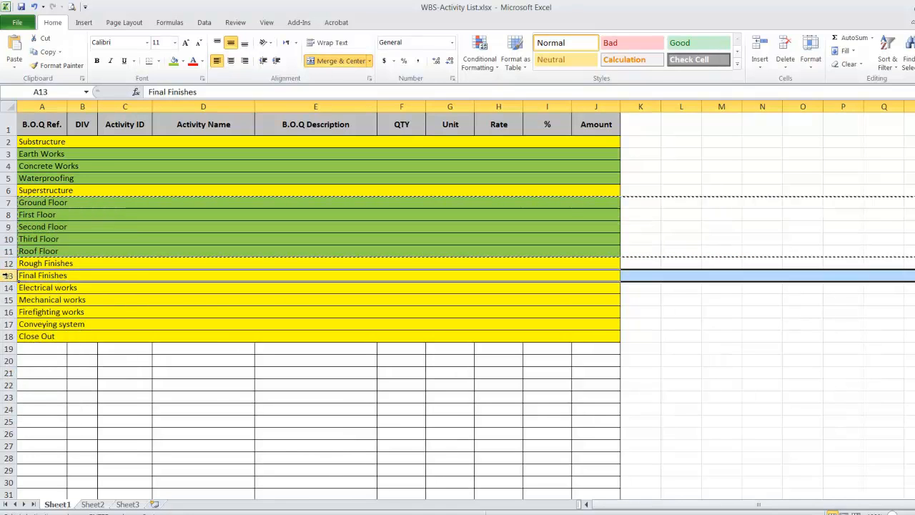
right_click(5, 276)
click(57, 351)
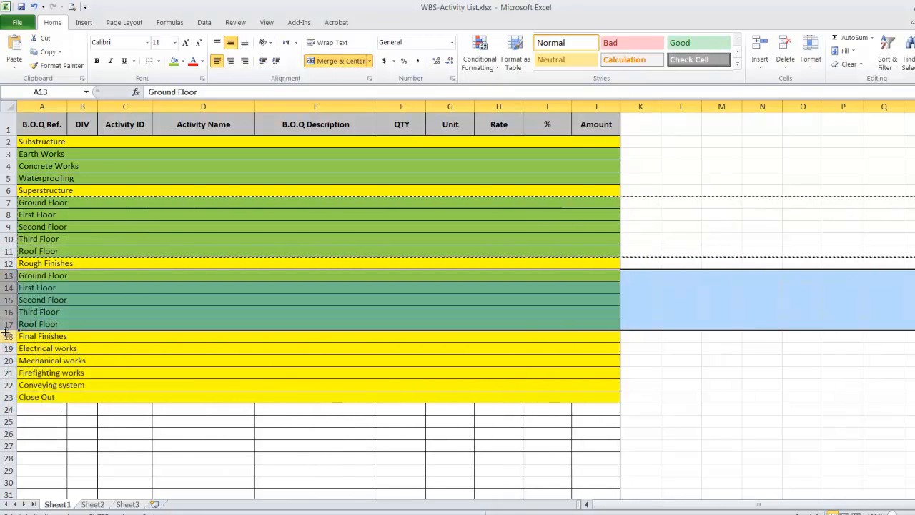
Insert a copy of the five Rough Finishes floor rows between Final Finishes and Electrical works.
right_click(7, 295)
click(29, 319)
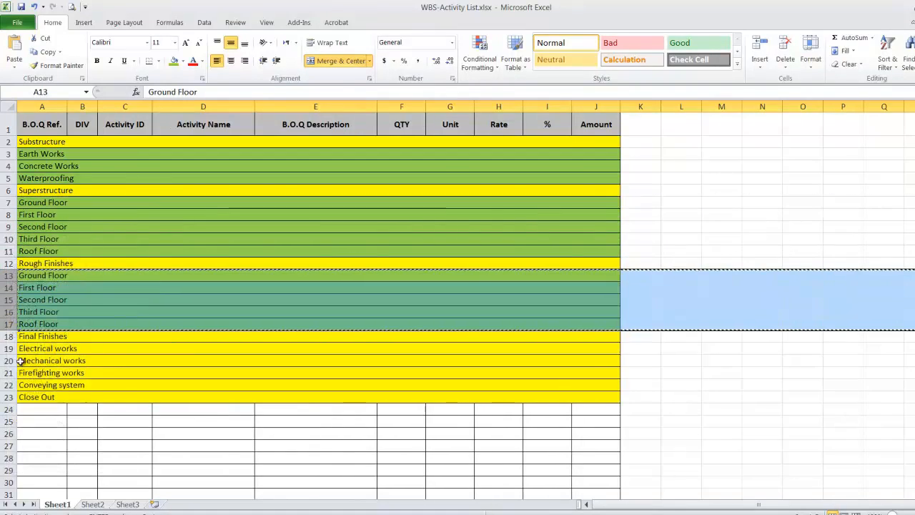
right_click(7, 349)
click(79, 428)
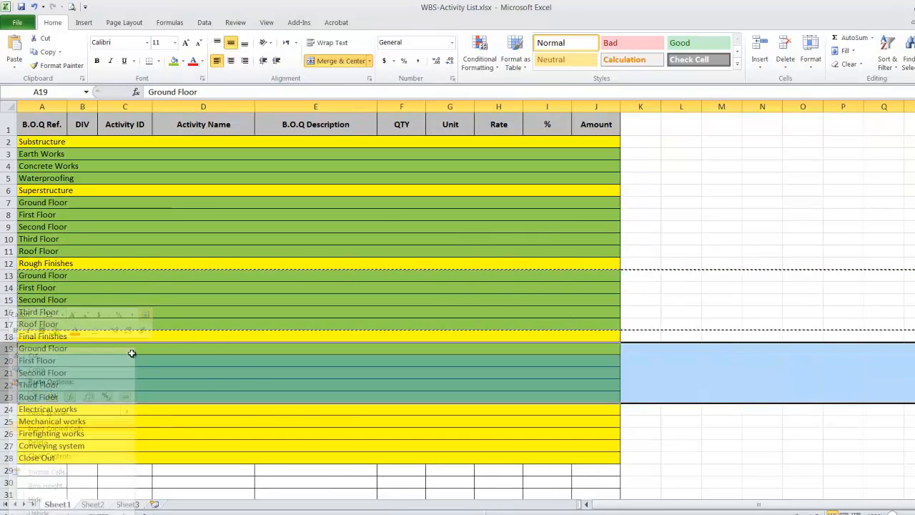
Insert a copy of the five Final Finishes floor rows between Electrical works and Mechanical works.
scroll(132, 353, down, 1)
right_click(10, 351)
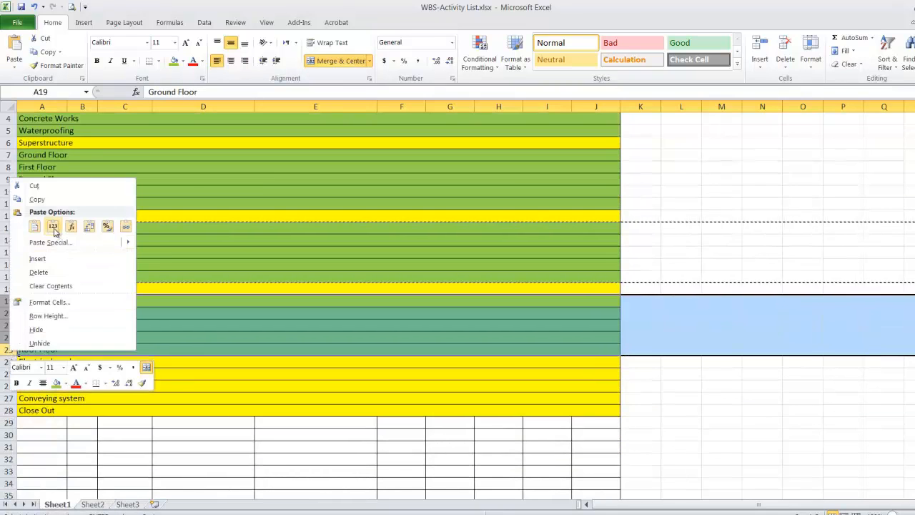
click(32, 198)
right_click(8, 374)
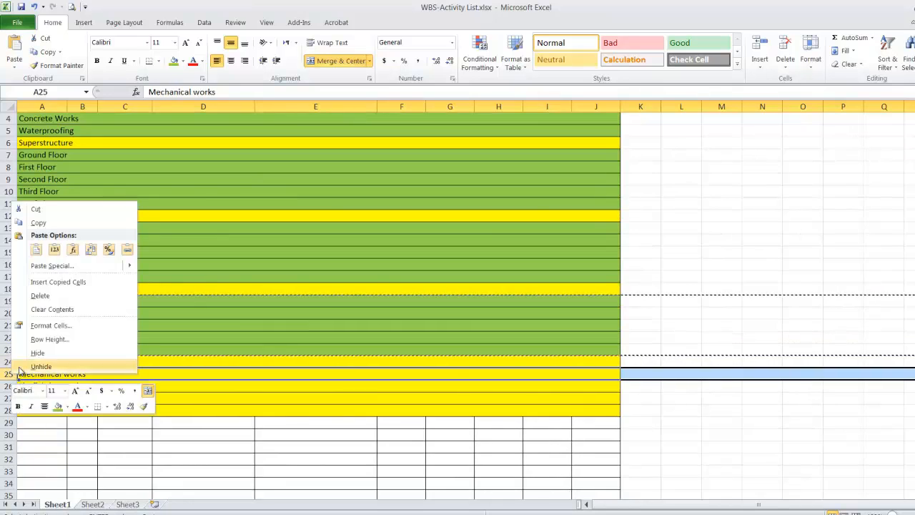
click(79, 282)
Insert a copy of the five Electrical works floor rows between Mechanical works and Firefighting works.
click(8, 446)
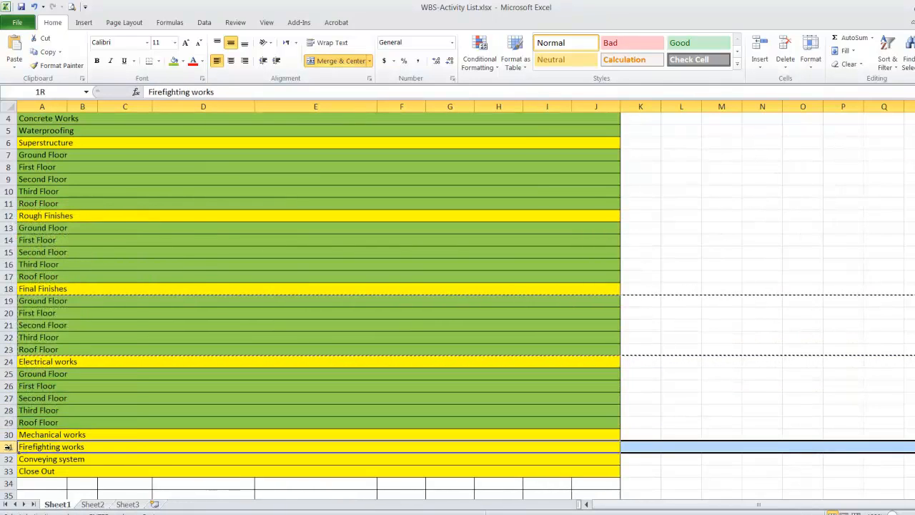
right_click(10, 447)
click(41, 440)
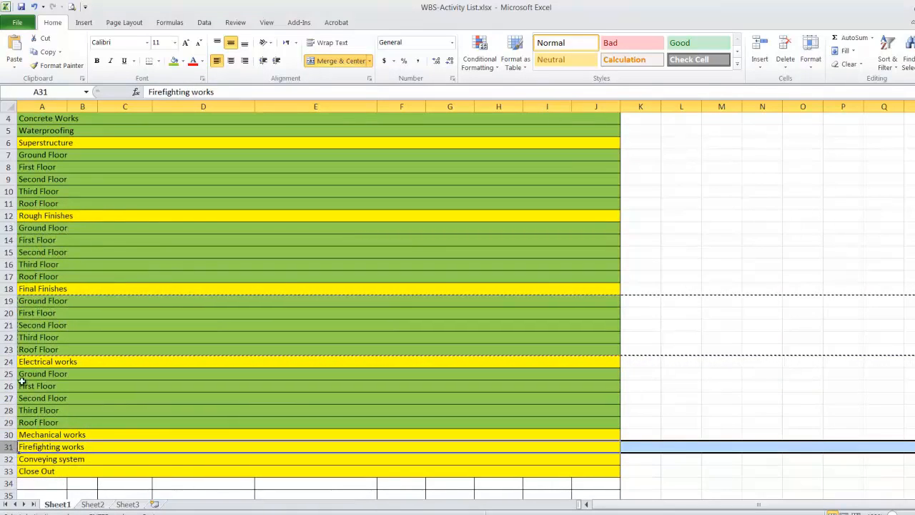
drag(8, 374, 8, 427)
right_click(9, 427)
click(43, 277)
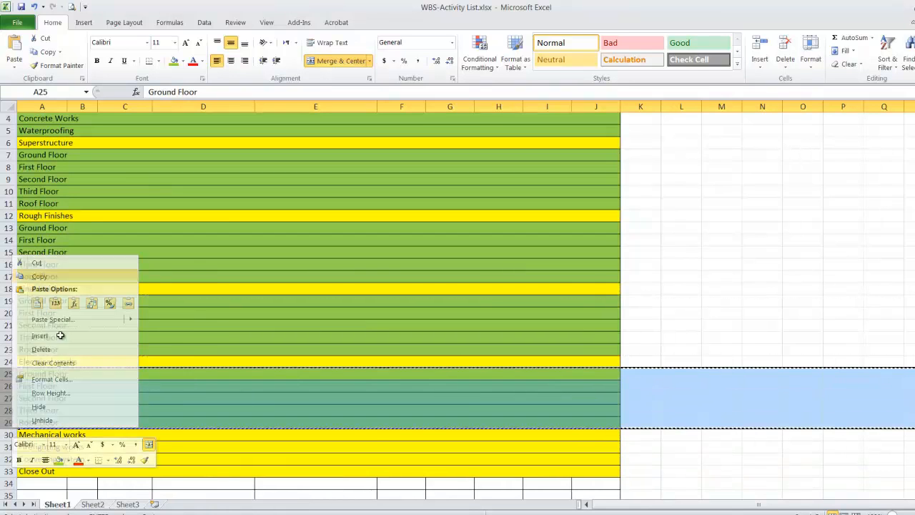
scroll(61, 384, down, 1)
click(8, 408)
right_click(9, 407)
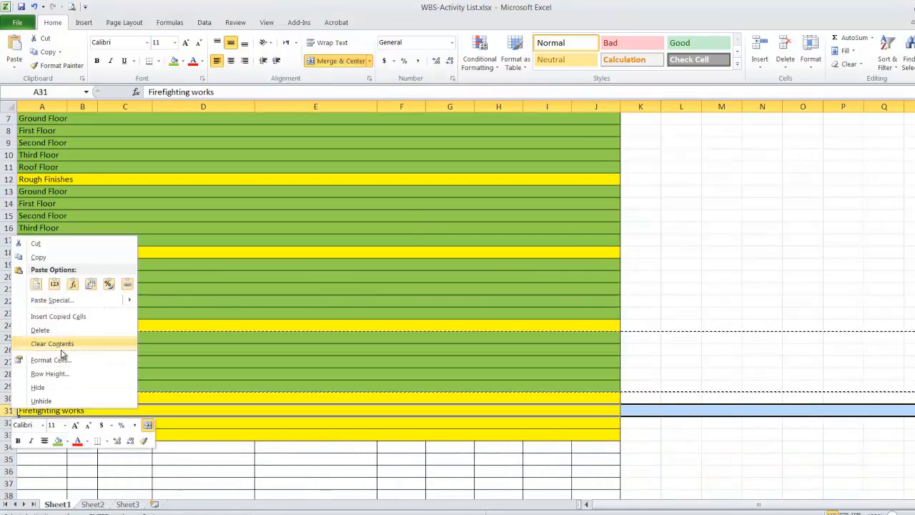
click(78, 319)
Insert a copy of the five Mechanical works floor rows between Firefighting works and Conveying system.
scroll(133, 411, down, 1)
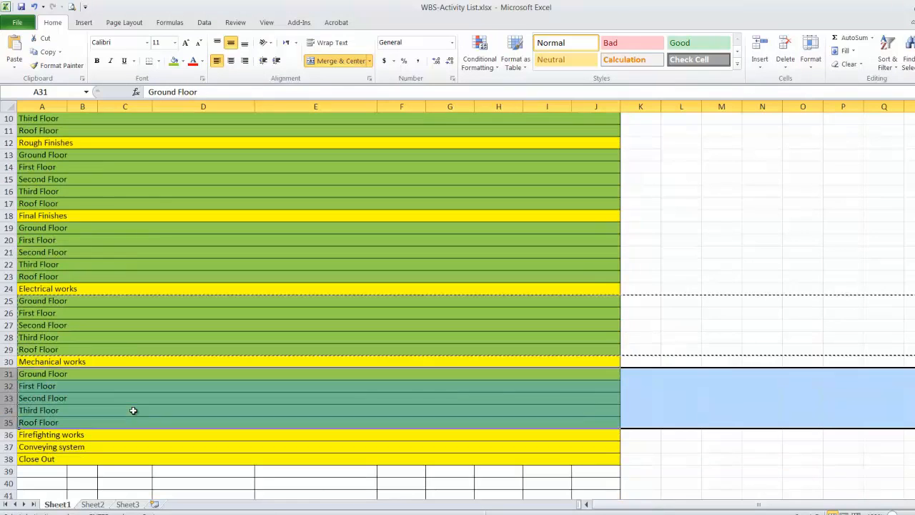
right_click(15, 402)
click(40, 236)
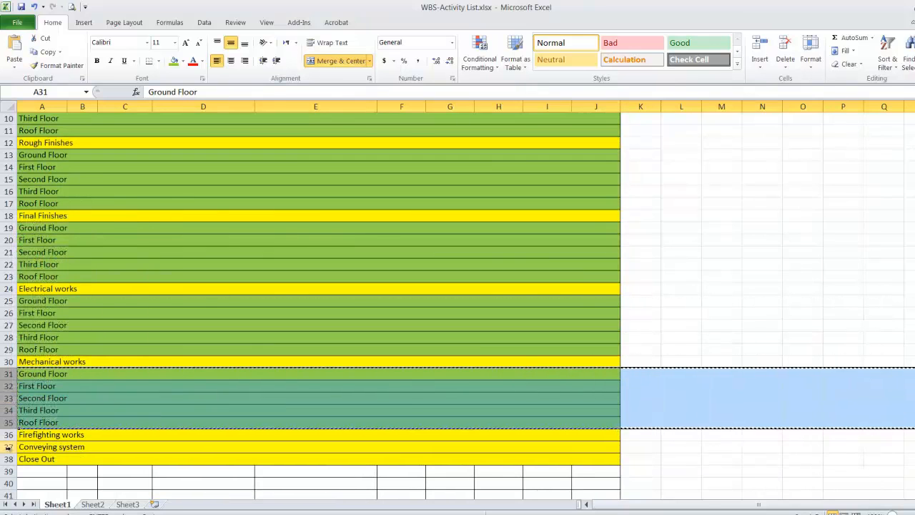
right_click(8, 449)
click(79, 357)
Insert a copy of the Firefighting Ground Floor row between Conveying system and Close Out and rename the copy "All Floors".
scroll(107, 375, down, 2)
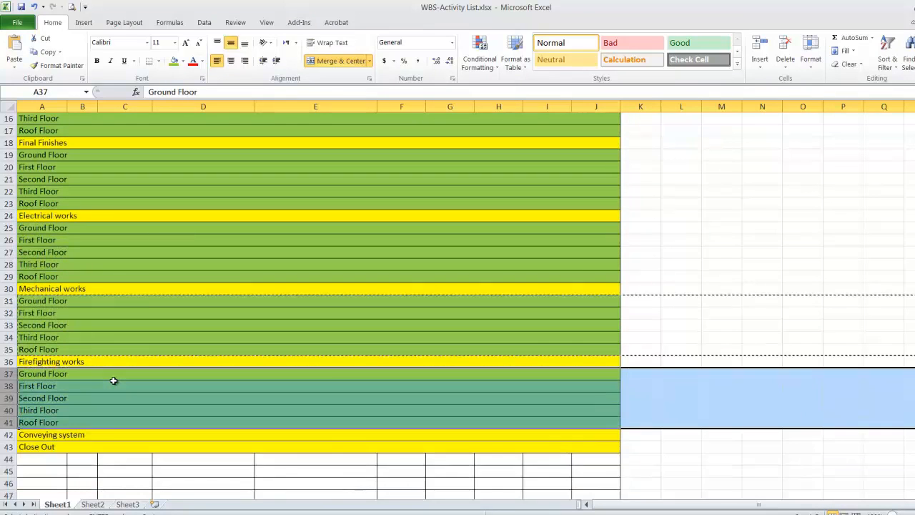
right_click(10, 374)
click(41, 222)
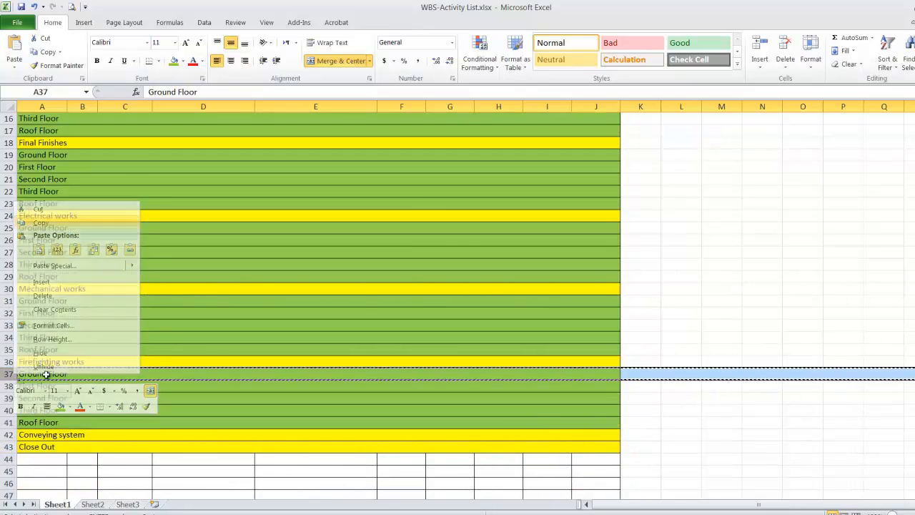
right_click(10, 446)
click(61, 355)
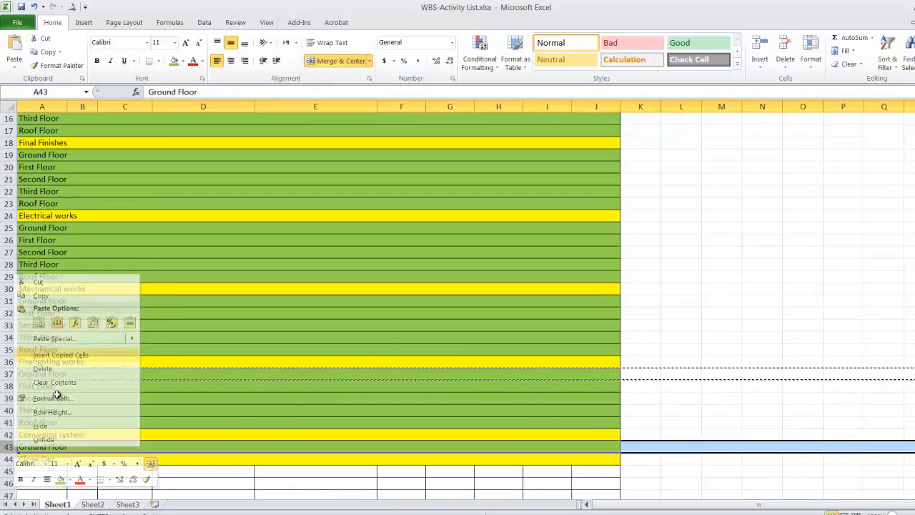
double_click(70, 444)
drag(70, 446, 1, 448)
text(All)
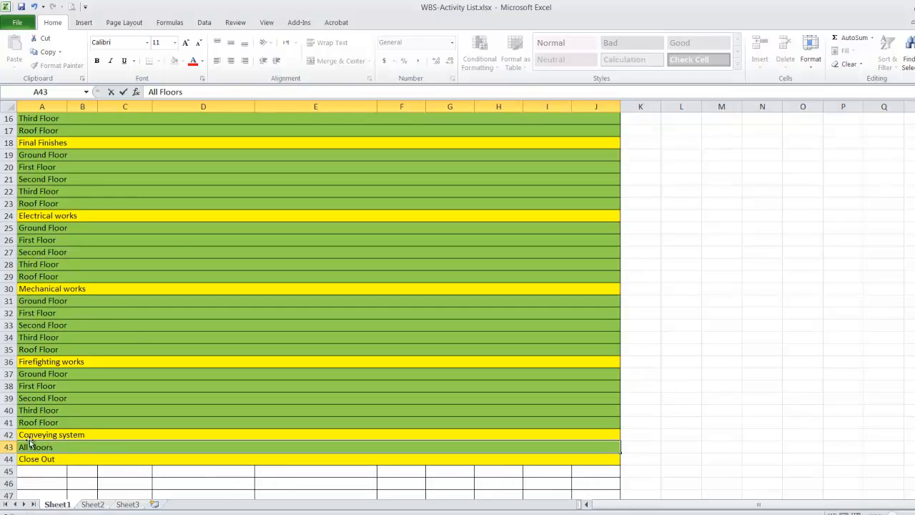
click(122, 464)
Copy the Rough Finishes, Final Finishes, Electrical, Mechanical, Firefighting and Conveying system heading rows into the rows directly below Close Out.
scroll(111, 394, down, 2)
scroll(107, 385, up, 7)
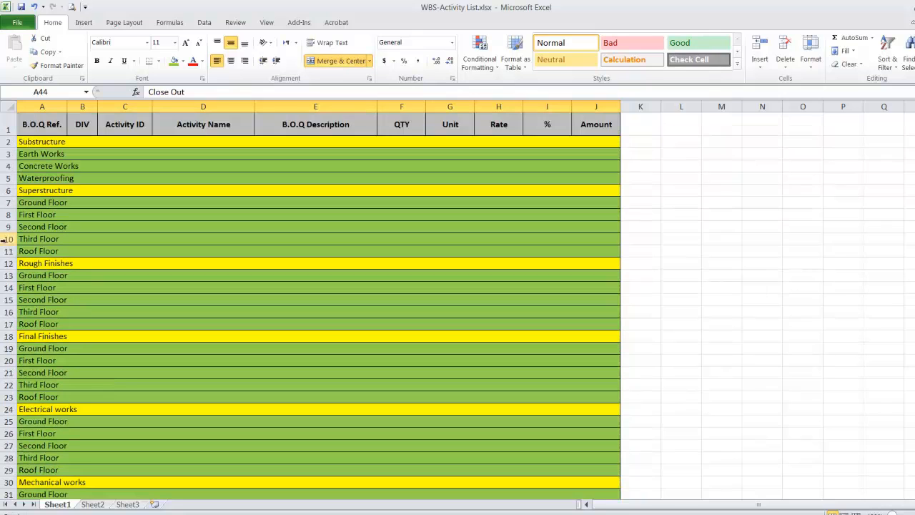
click(9, 264)
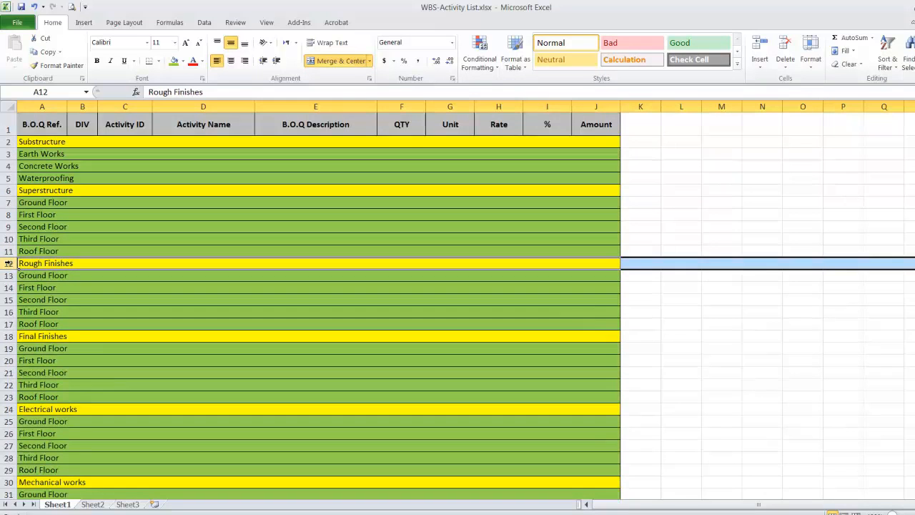
ctrl+click(9, 336)
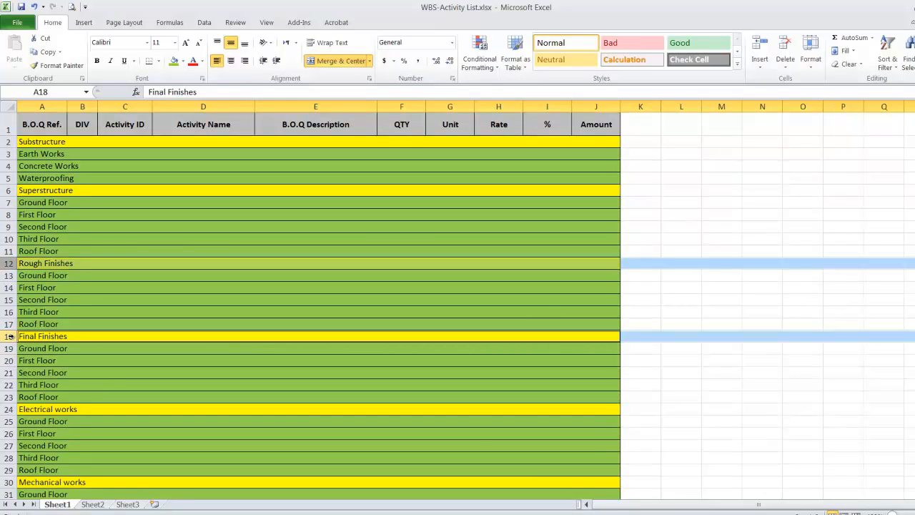
ctrl+click(8, 410)
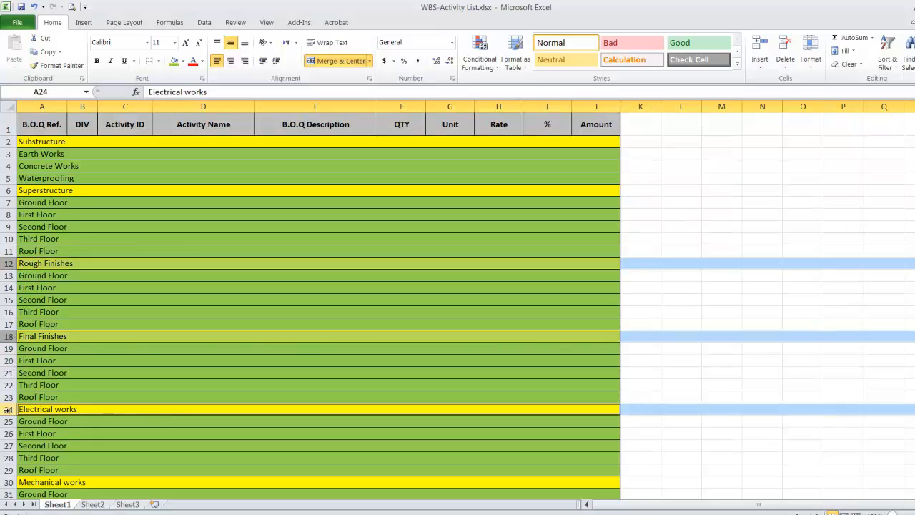
ctrl+click(9, 482)
scroll(42, 398, down, 3)
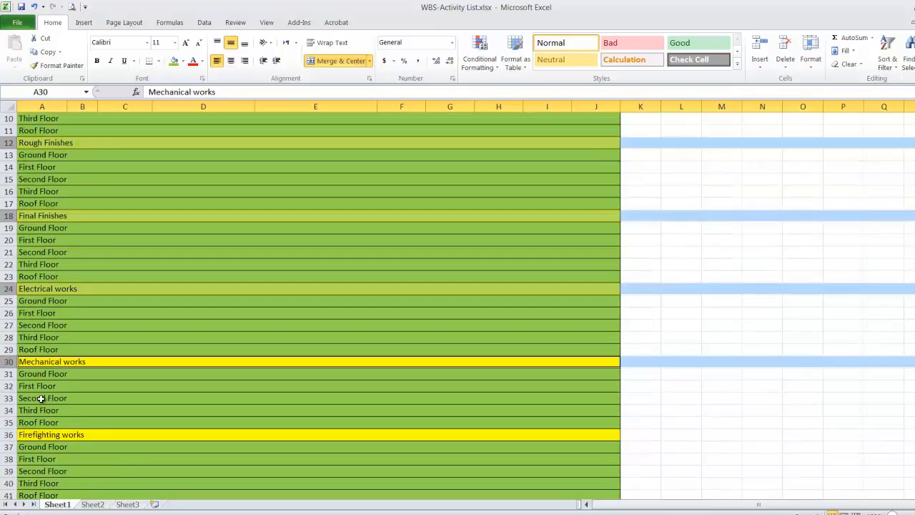
ctrl+click(7, 434)
scroll(36, 386, down, 2)
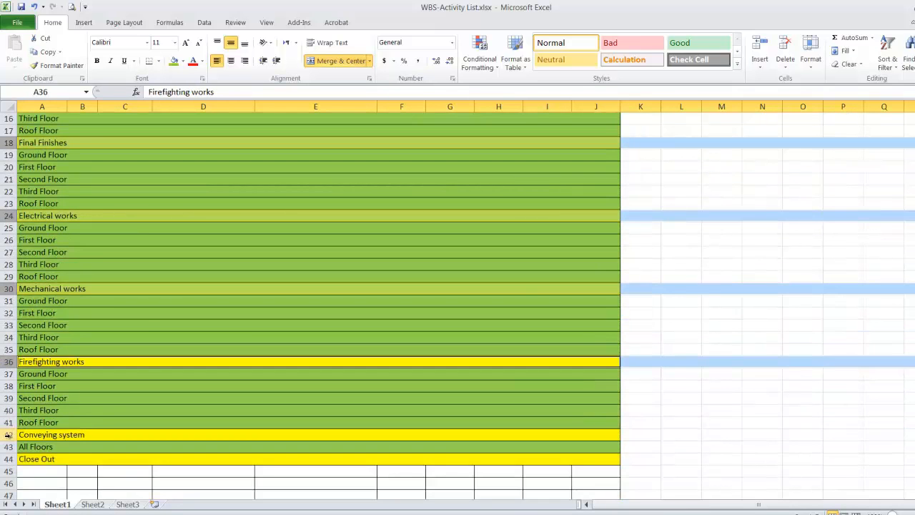
ctrl+click(8, 434)
right_click(8, 435)
click(43, 286)
scroll(149, 386, down, 2)
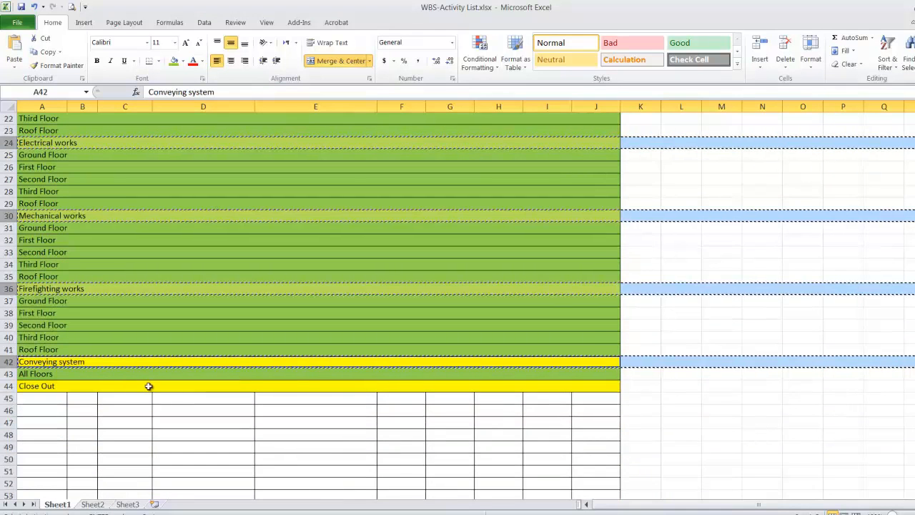
right_click(8, 398)
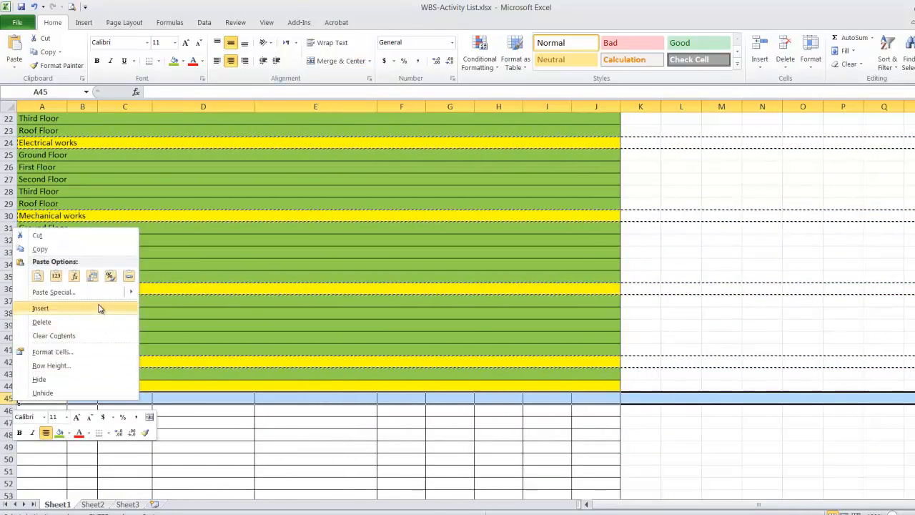
click(253, 441)
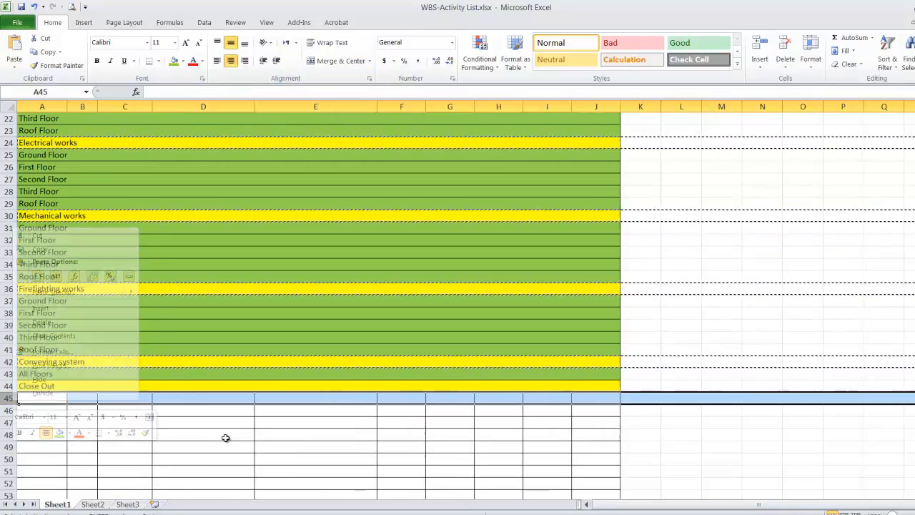
right_click(9, 398)
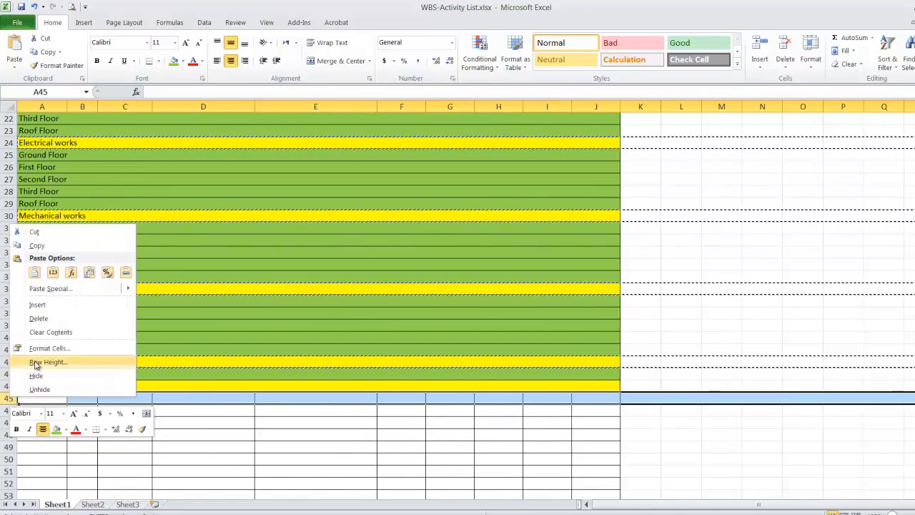
click(36, 276)
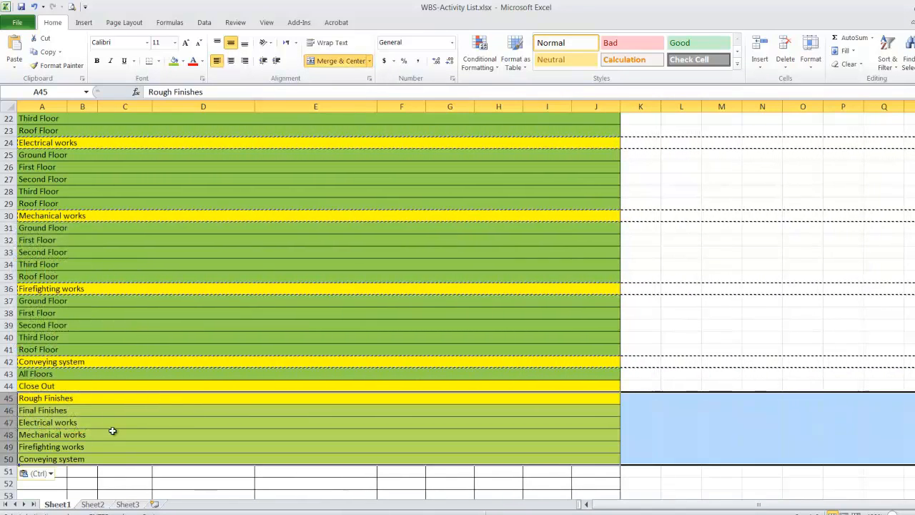
click(138, 474)
Apply the green formatting of the Third Floor row to the rows from Close Out through the last Conveying system row.
click(86, 336)
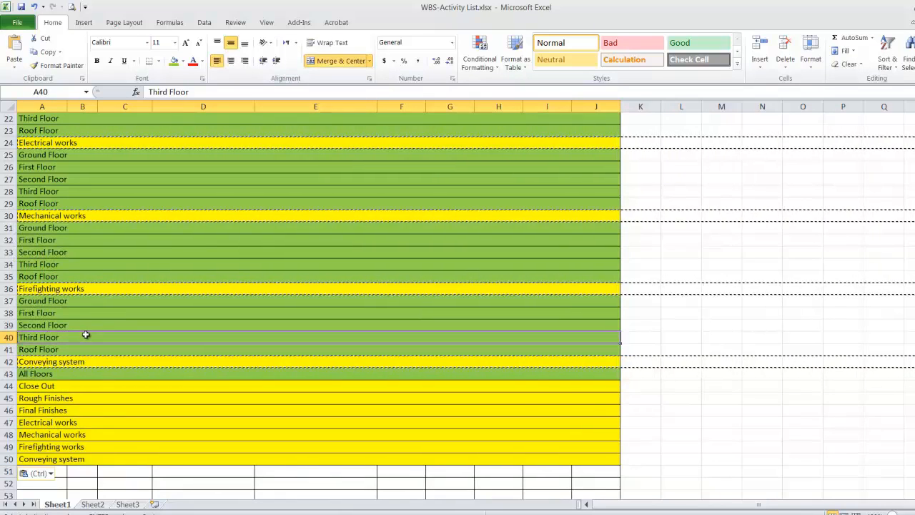
click(61, 66)
mouse_move(63, 384)
mouse_down()
mouse_move(584, 453)
mouse_move(540, 463)
mouse_up()
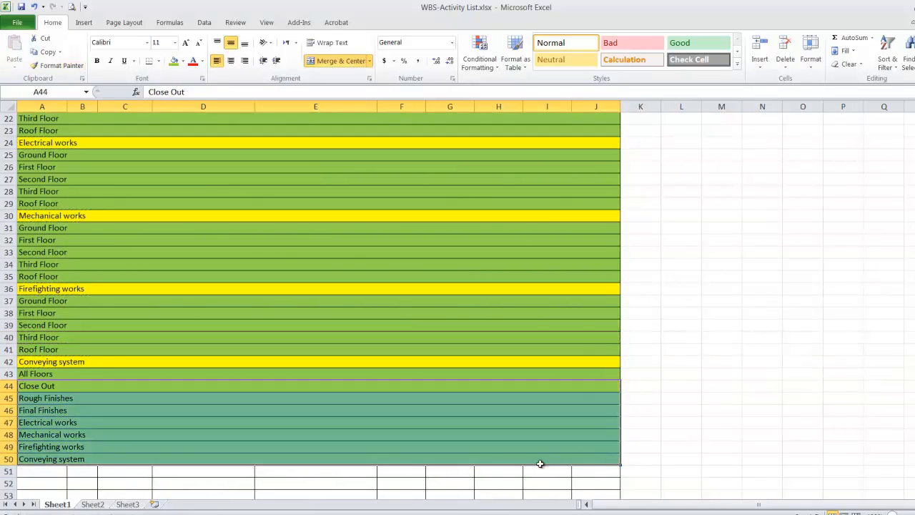
click(219, 474)
Apply the yellow section formatting of the Conveying system heading in row 42 to the Close Out row.
click(145, 363)
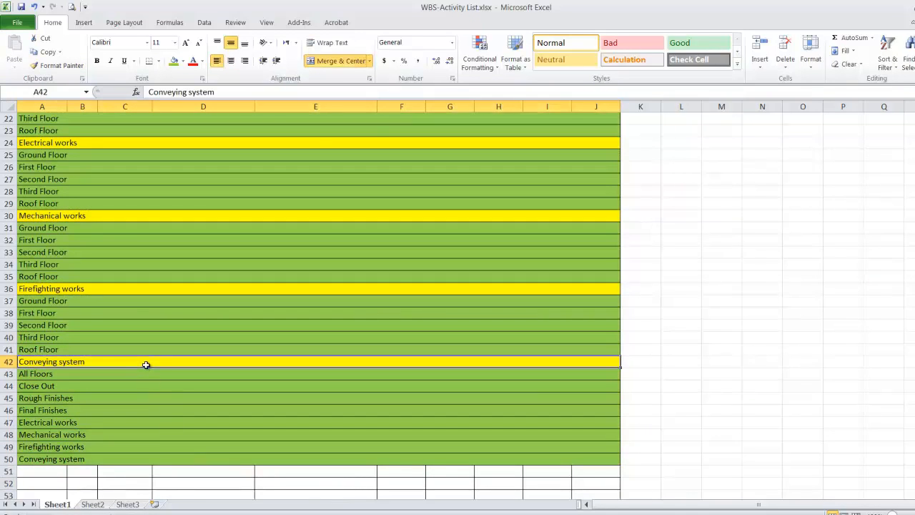
click(58, 65)
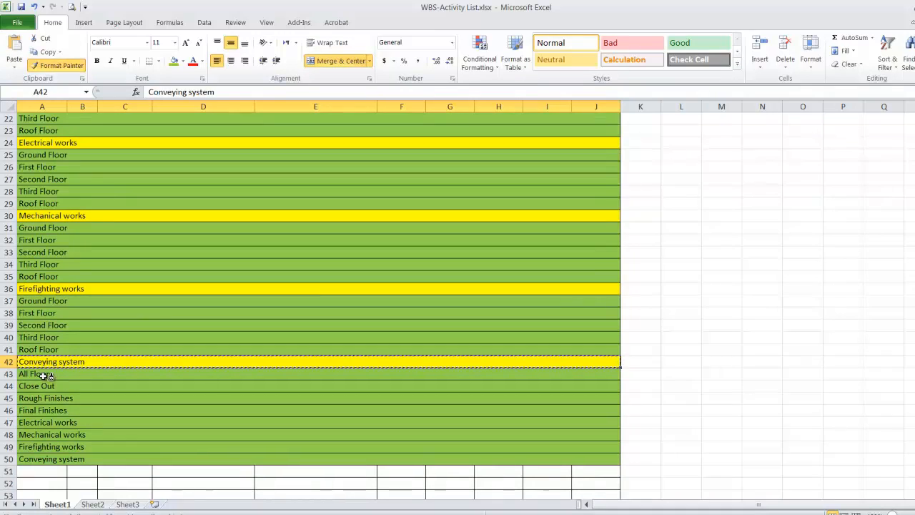
click(44, 386)
click(242, 458)
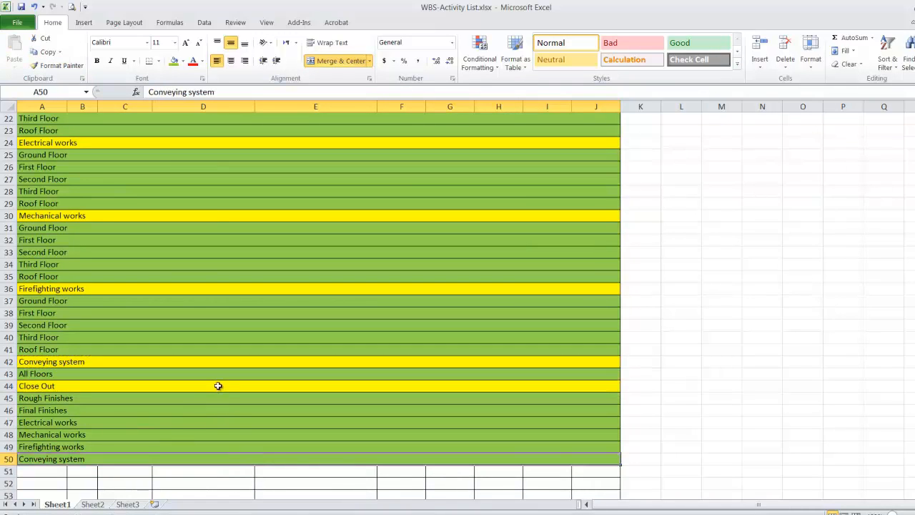
Review the Earth Works, Concrete Works and Waterproofing rows under Substructure in the activity list.
scroll(218, 386, up, 7)
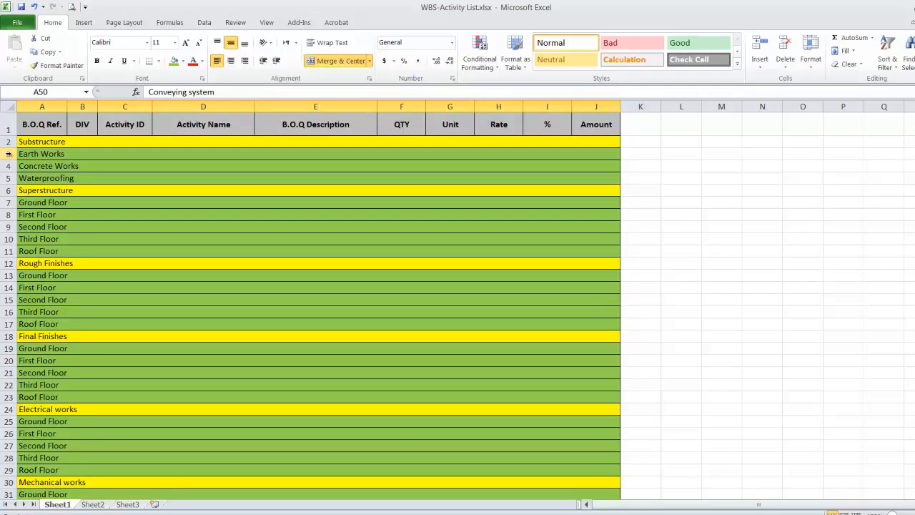
click(63, 157)
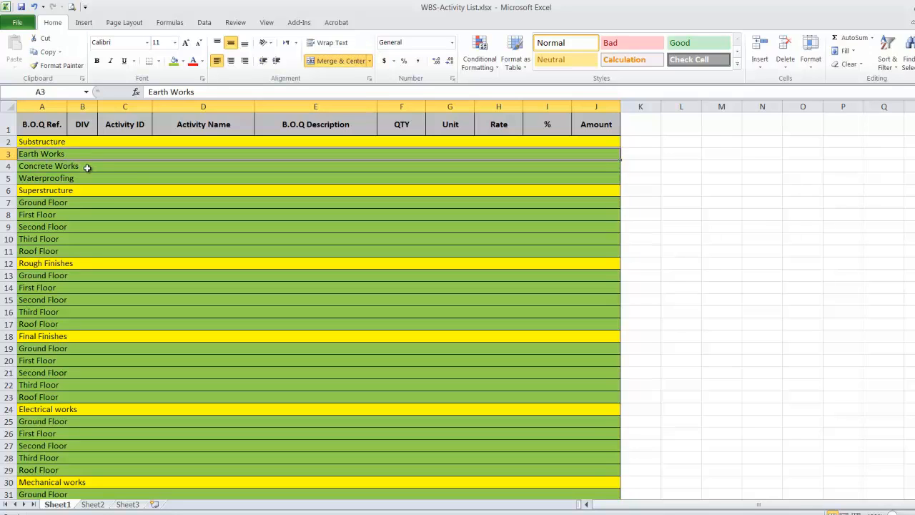
click(87, 168)
click(89, 177)
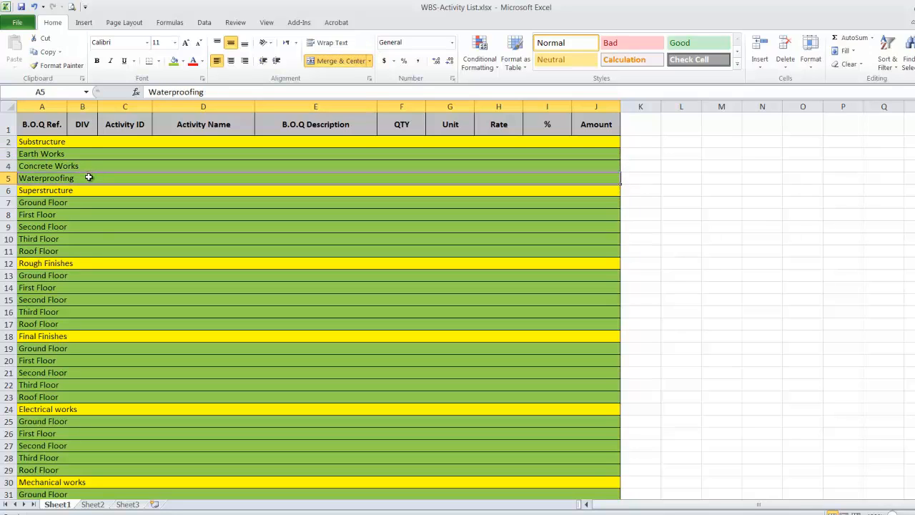
click(63, 155)
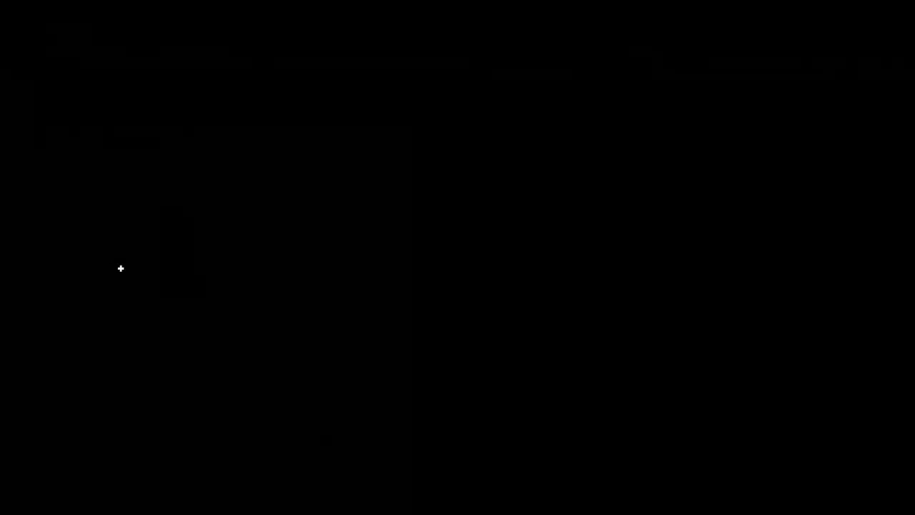
Look through the 2-SITE, 3-Concrete, 4-Masonry and 5-Metals sheets of the Sample B.O.Q .xls workbook.
scroll(115, 293, down, 1)
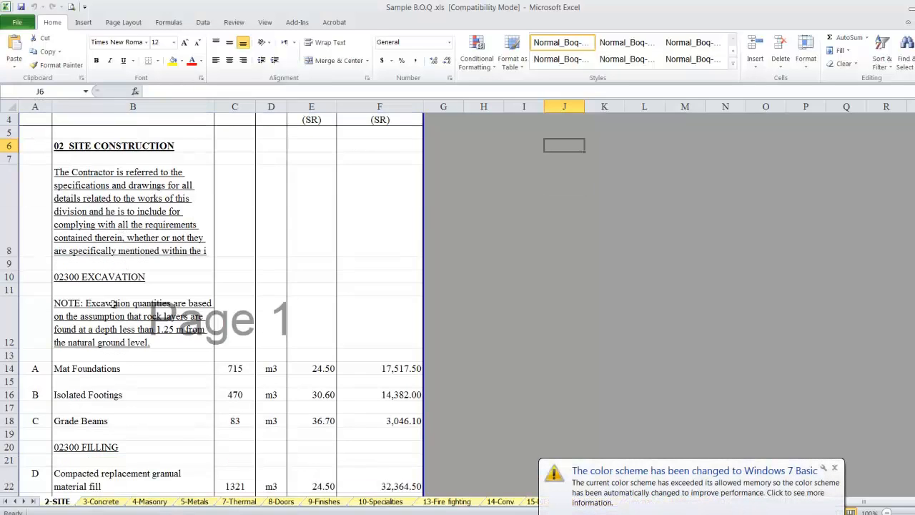
click(101, 502)
click(146, 503)
click(196, 503)
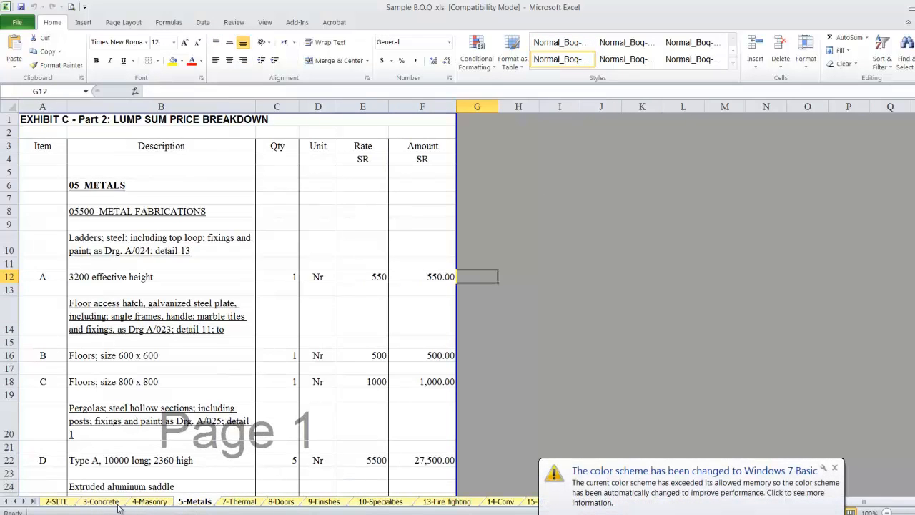
click(65, 503)
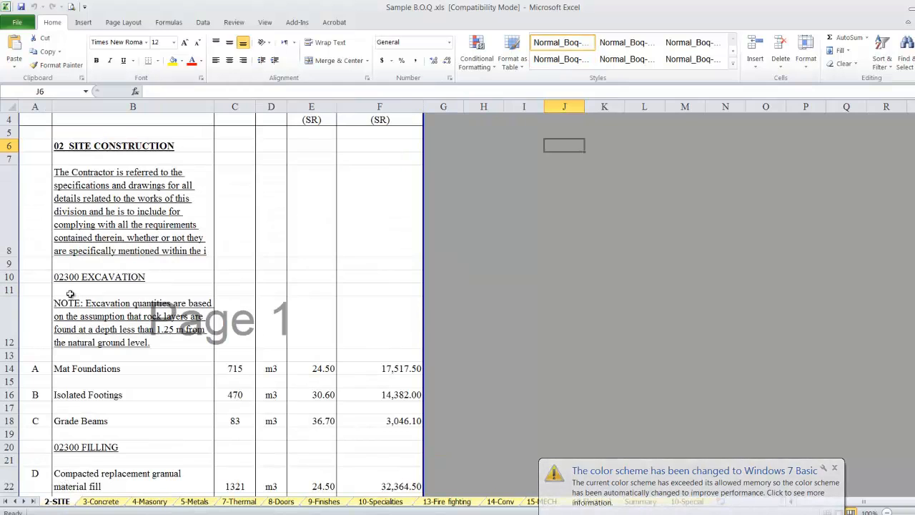
click(100, 501)
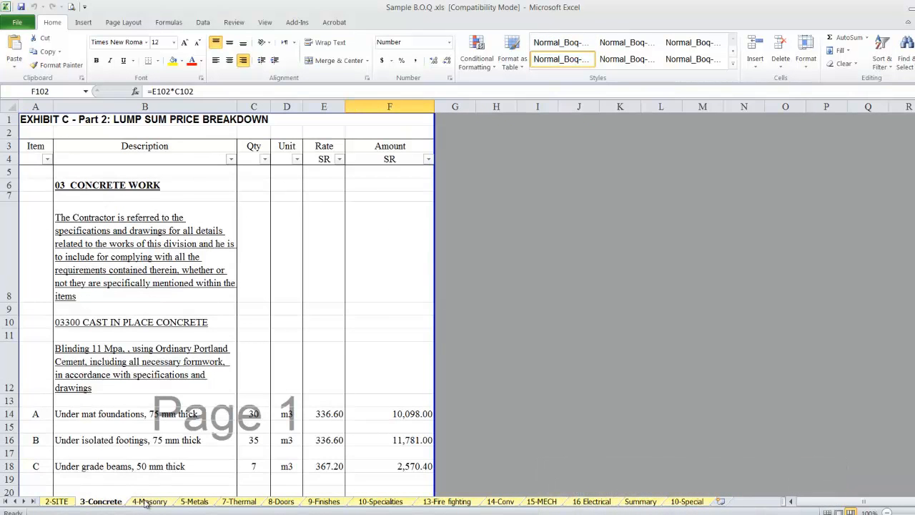
click(147, 502)
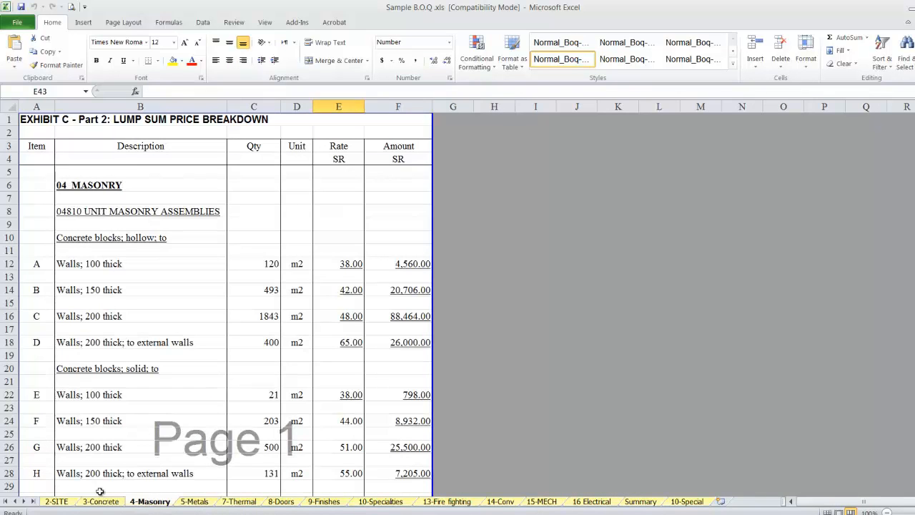
Examine the 02300 EXCAVATION section on the 2-SITE sheet, including its Mat Foundations, Isolated Footings and Grade Beams items.
click(54, 502)
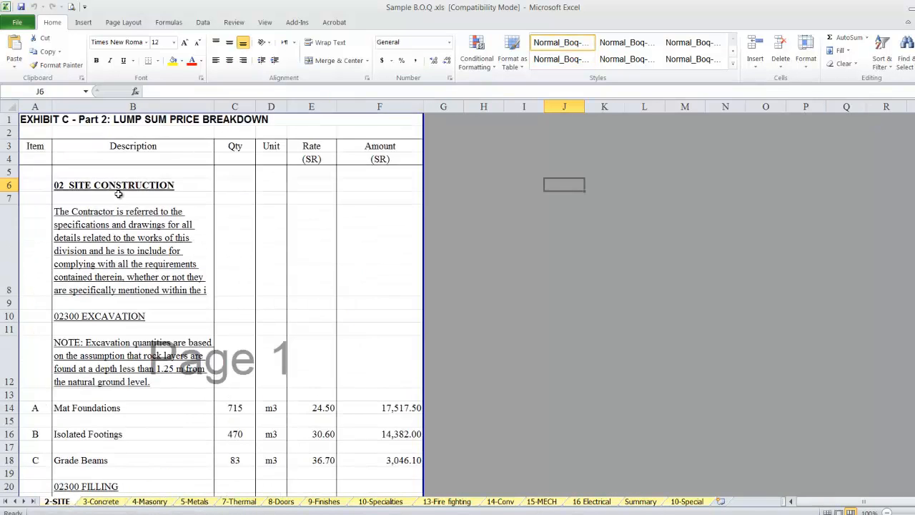
scroll(118, 194, down, 2)
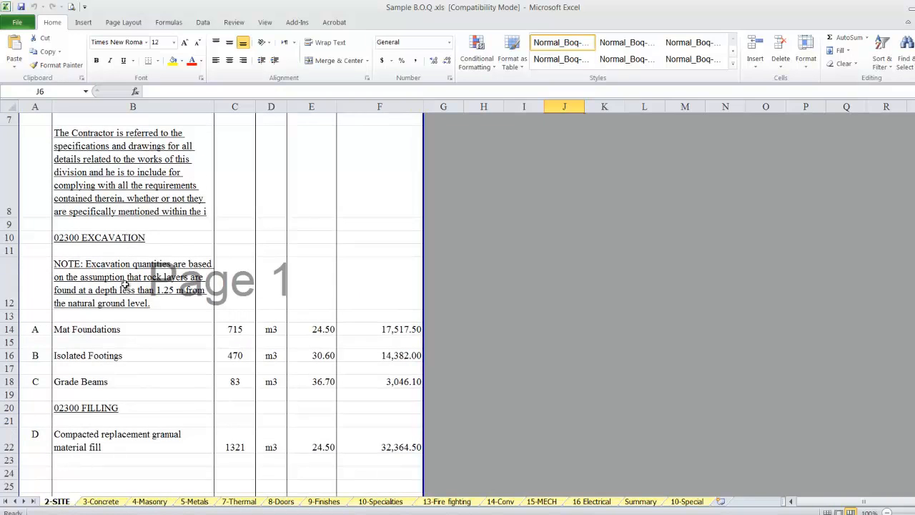
scroll(125, 285, up, 2)
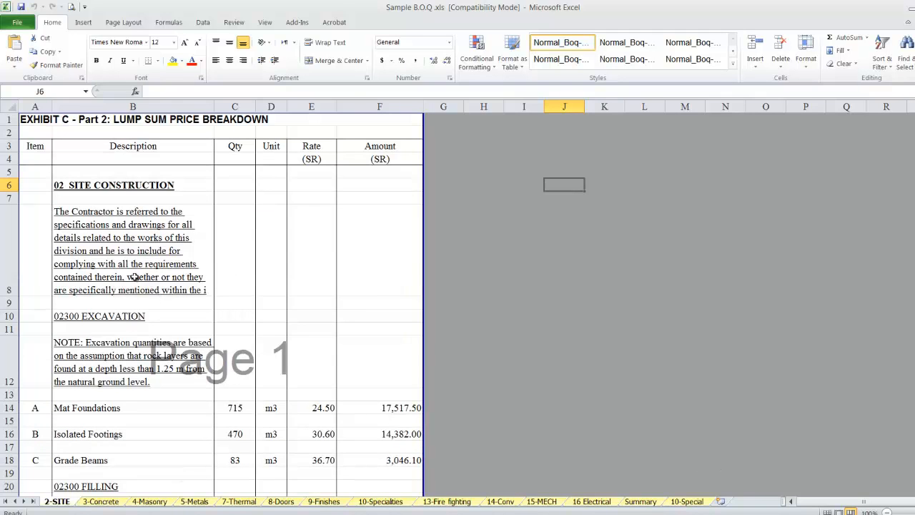
scroll(133, 277, down, 1)
click(62, 371)
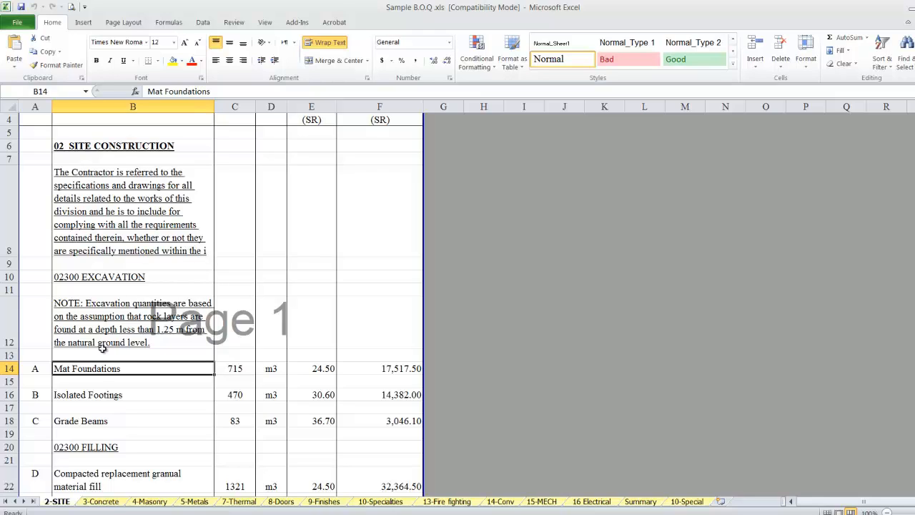
scroll(95, 383, up, 1)
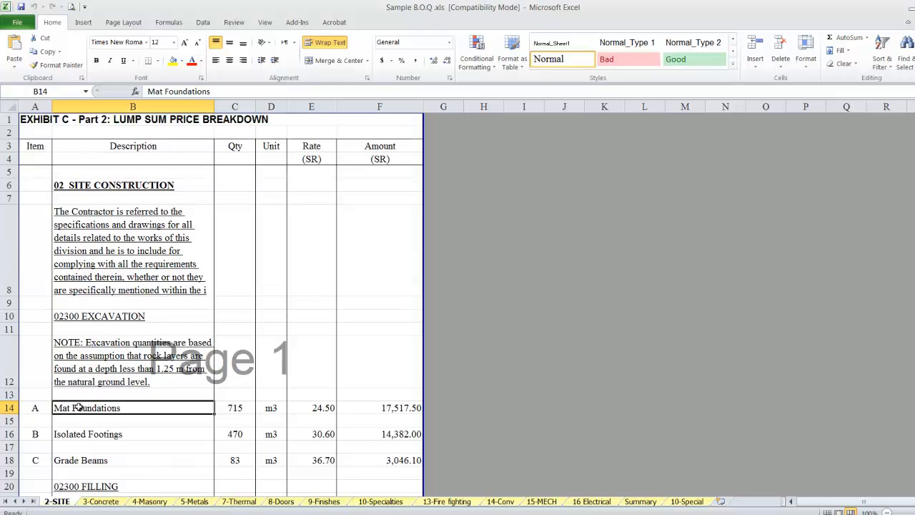
click(93, 317)
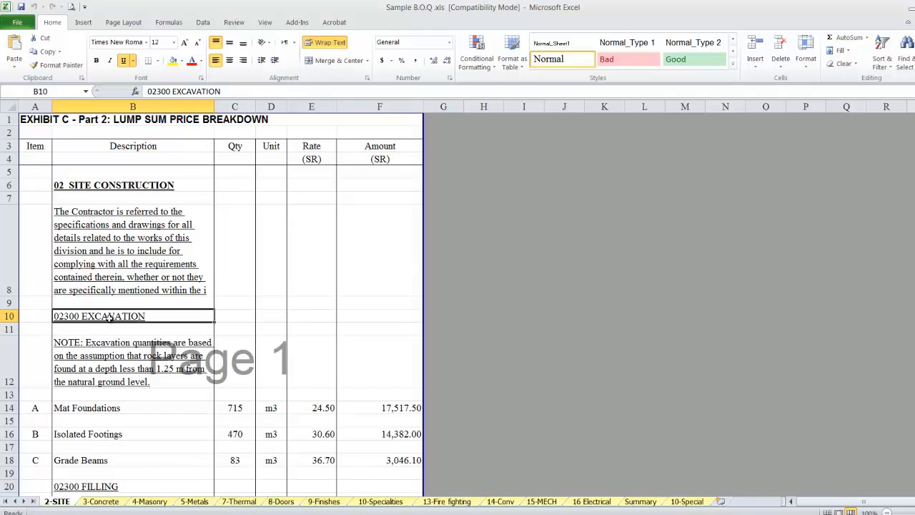
click(95, 411)
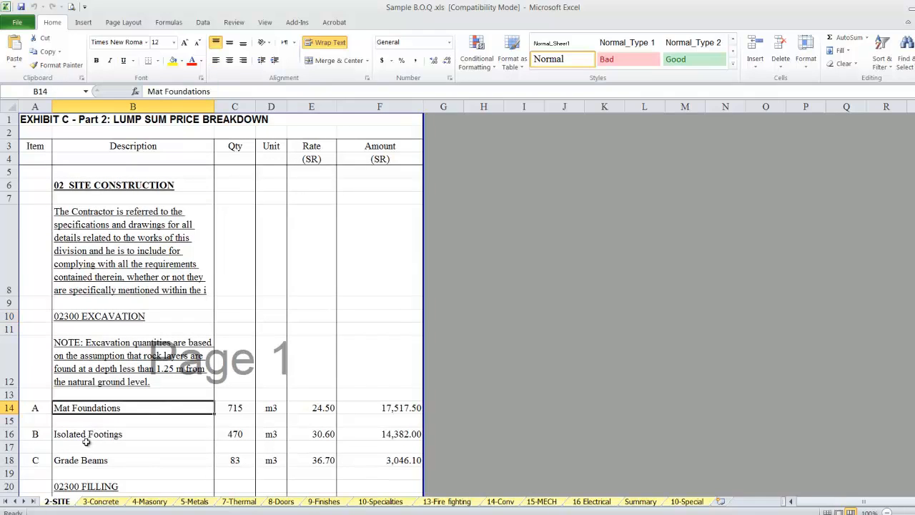
click(85, 435)
click(80, 460)
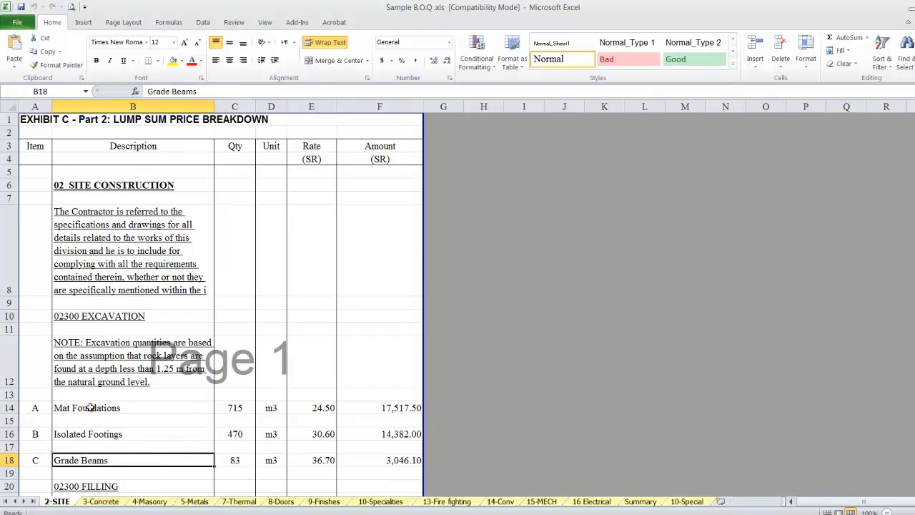
click(90, 407)
click(85, 438)
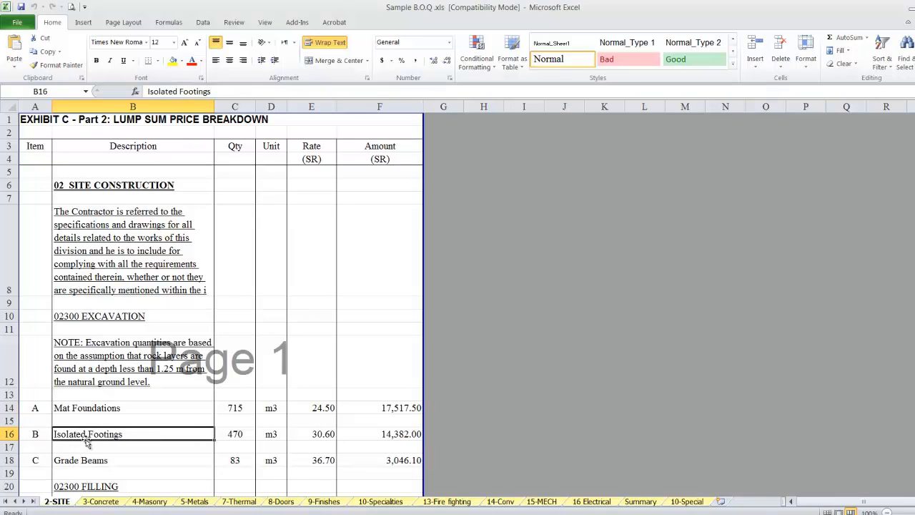
click(84, 462)
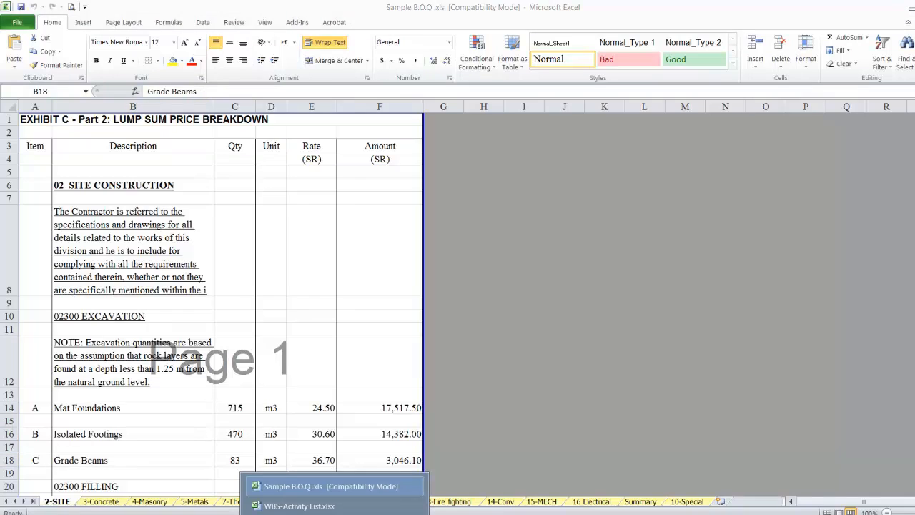
Switch to WBS-Activity List.xlsx and insert a copy of blank bordered row 53 directly below the Earth Works row.
click(299, 505)
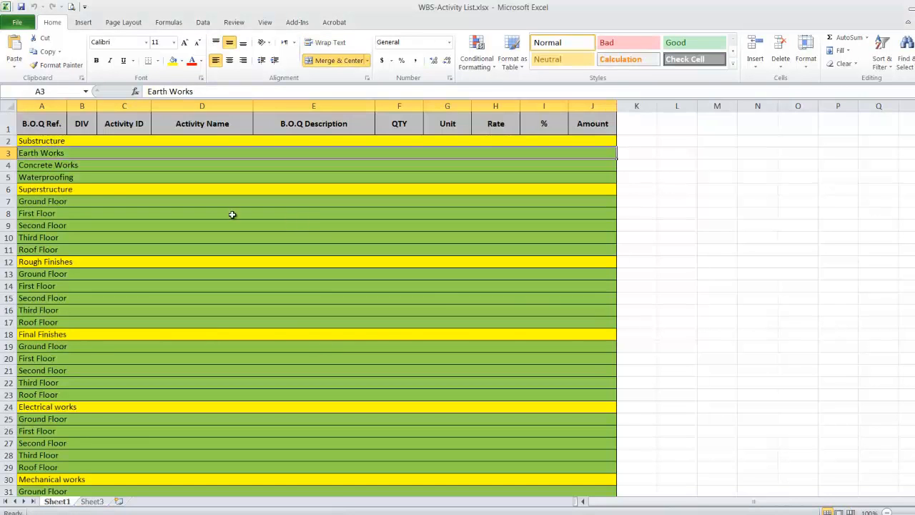
scroll(60, 236, down, 10)
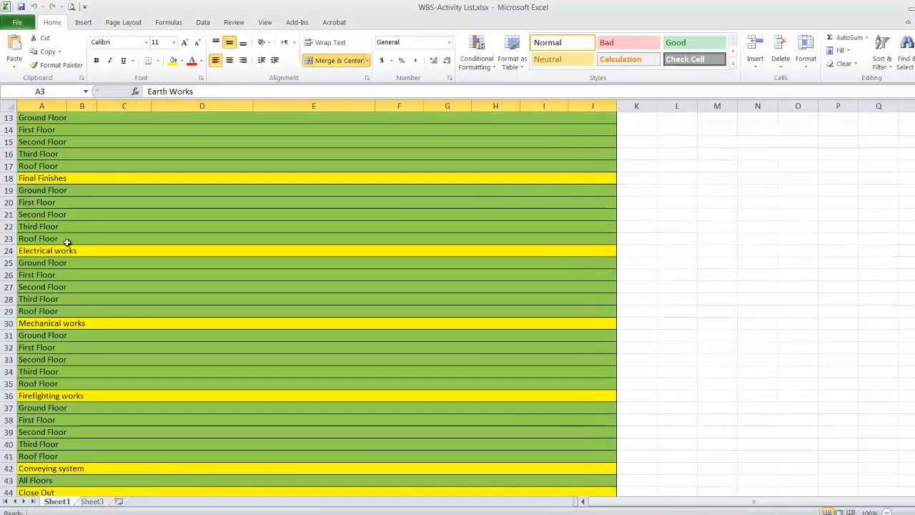
click(8, 384)
right_click(8, 384)
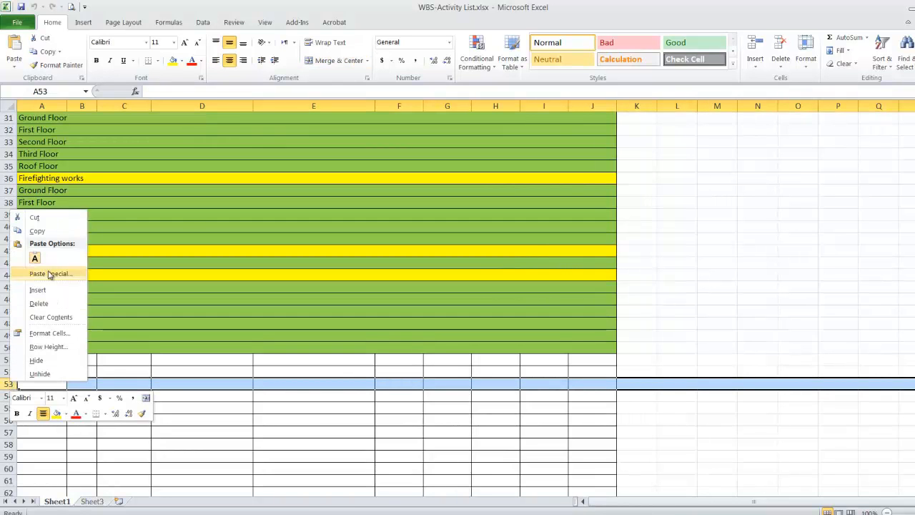
click(35, 231)
scroll(63, 247, up, 10)
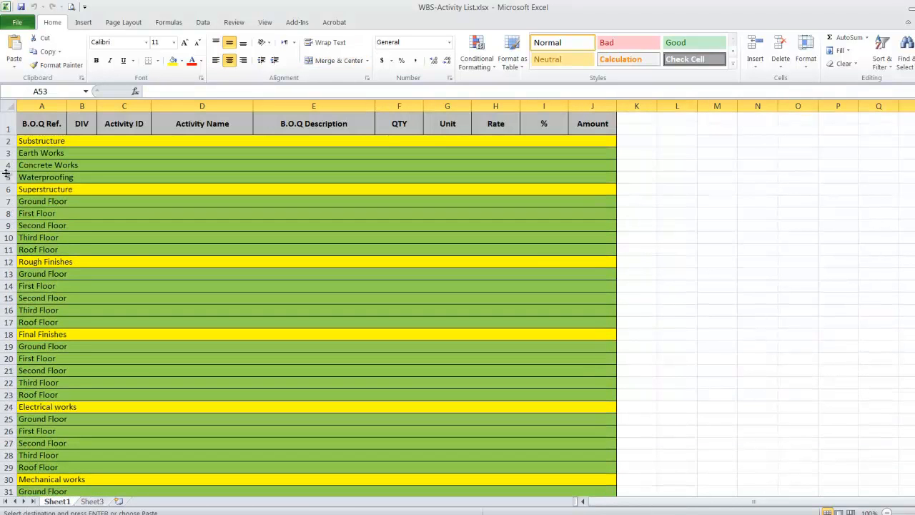
right_click(6, 165)
click(71, 245)
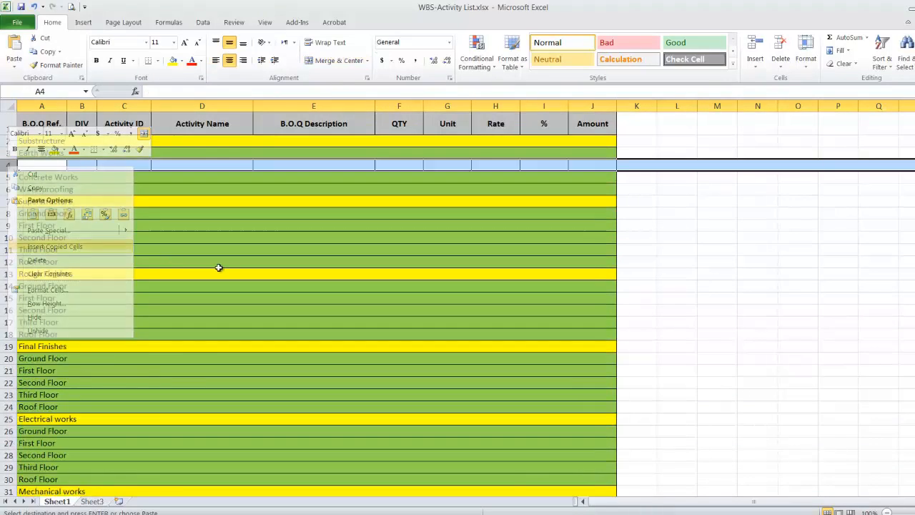
click(152, 254)
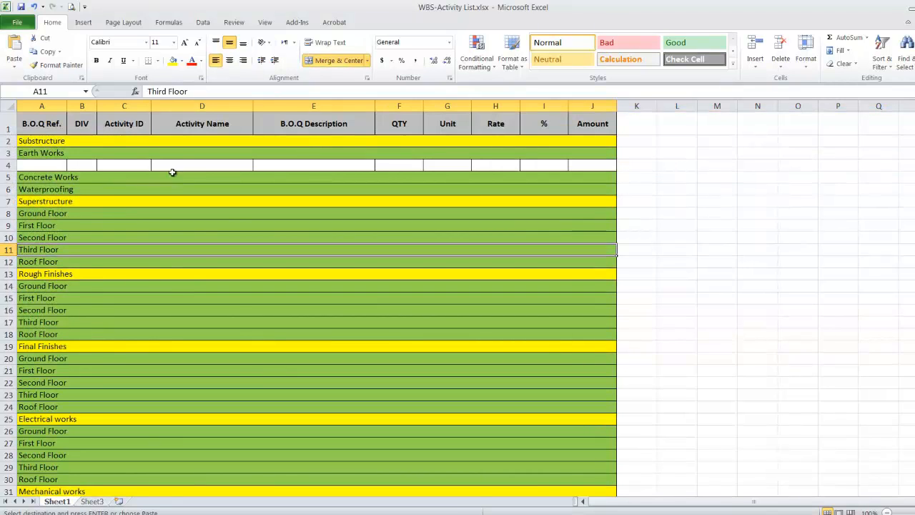
Enter "Excavation Works" as the Activity Name in the blank row below Earth Works.
click(179, 164)
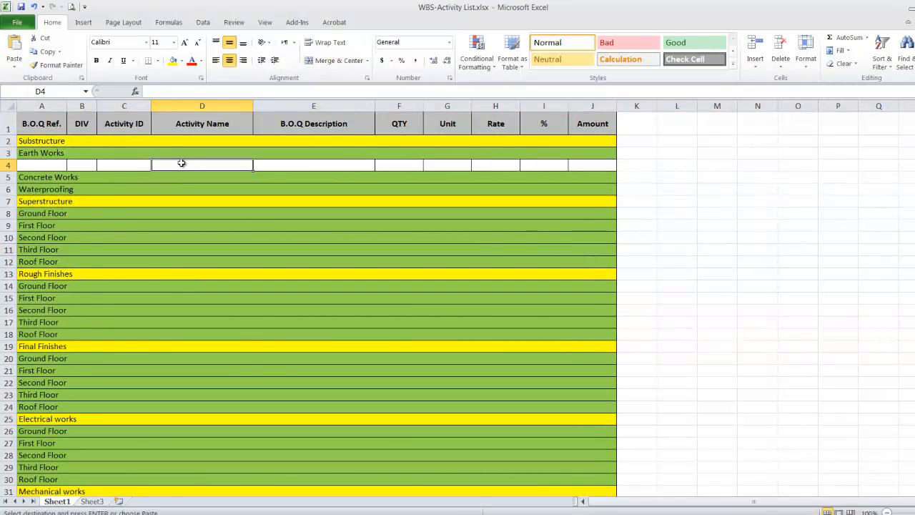
text(Exc)
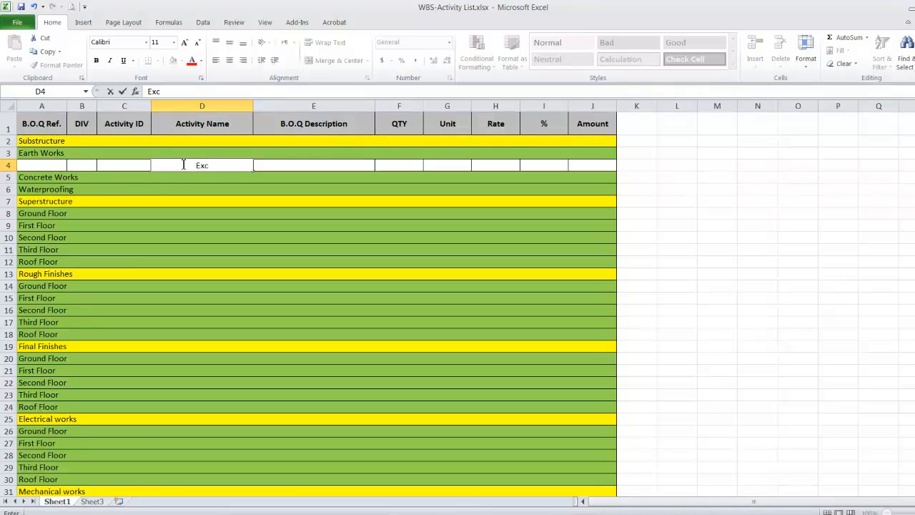
text(avation Works)
click(290, 208)
Format the Excavation Works row from B.O.Q Ref. through Amount with the Automatic font color and a light grey fill.
drag(24, 166, 591, 166)
click(189, 61)
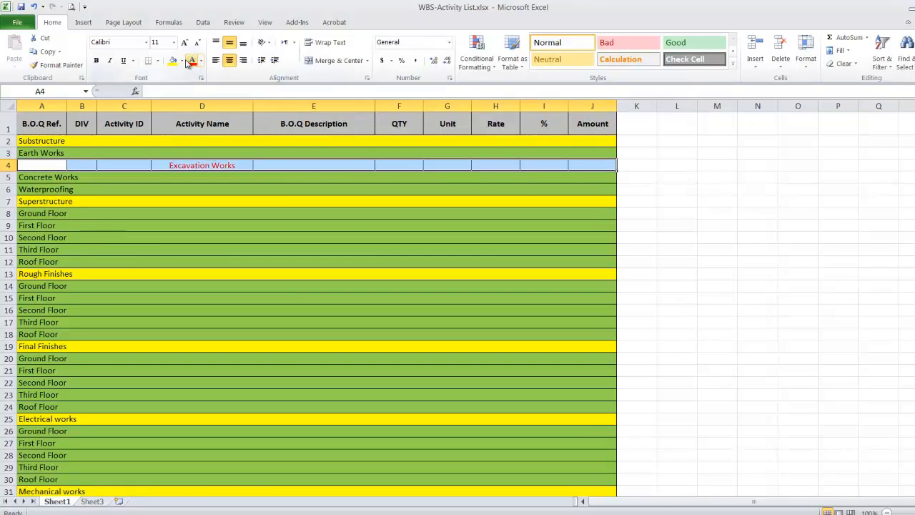
click(200, 61)
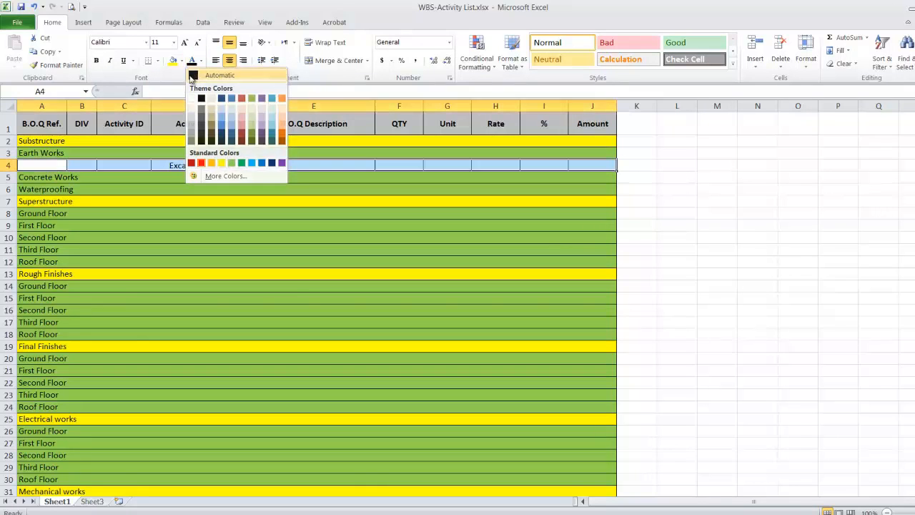
click(197, 75)
click(182, 61)
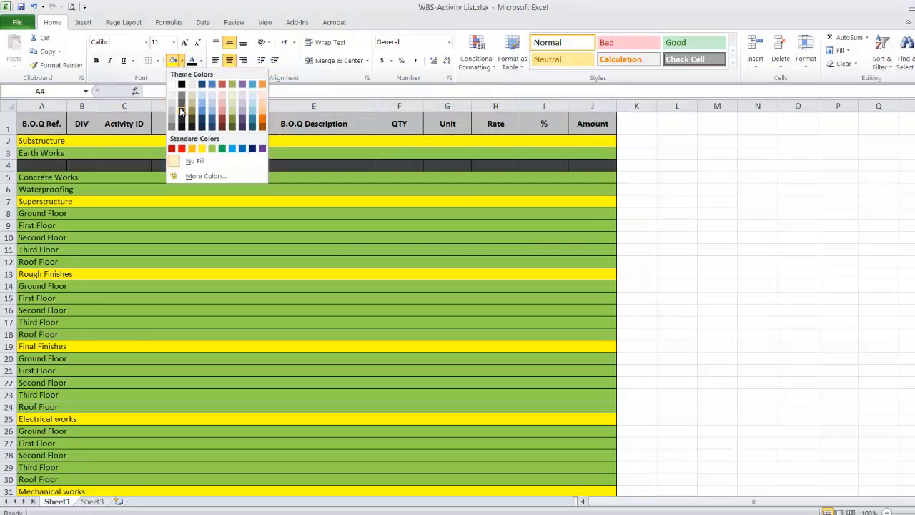
click(171, 105)
click(206, 213)
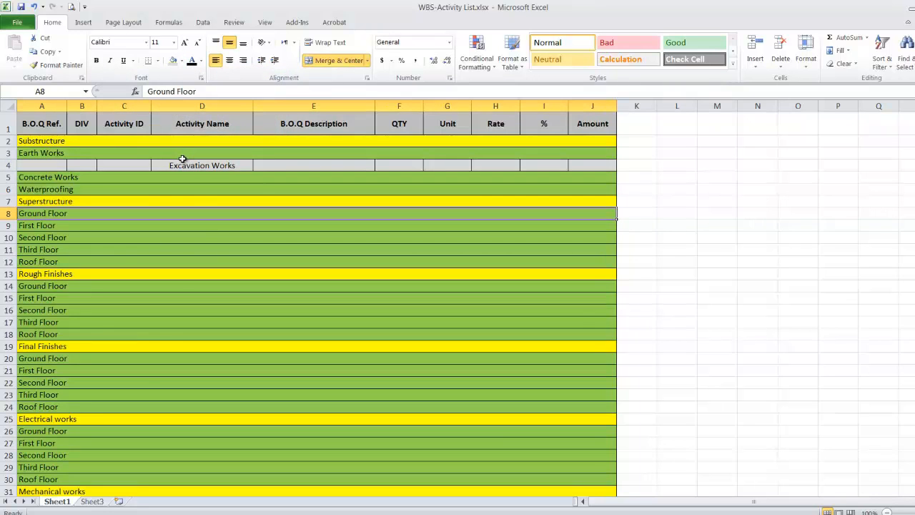
Insert copies of the three blank bordered rows 53 to 55 between the Excavation Works and Concrete Works rows.
scroll(144, 383, down, 10)
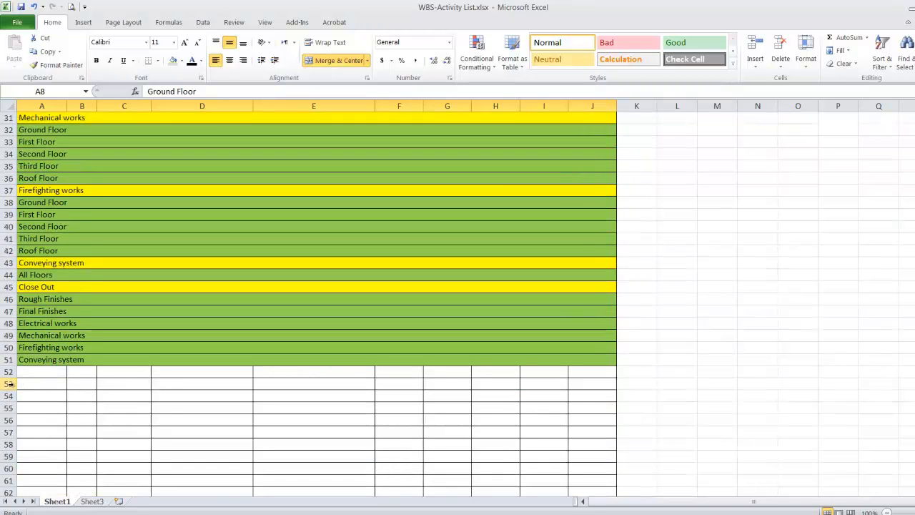
drag(8, 384, 9, 408)
right_click(8, 408)
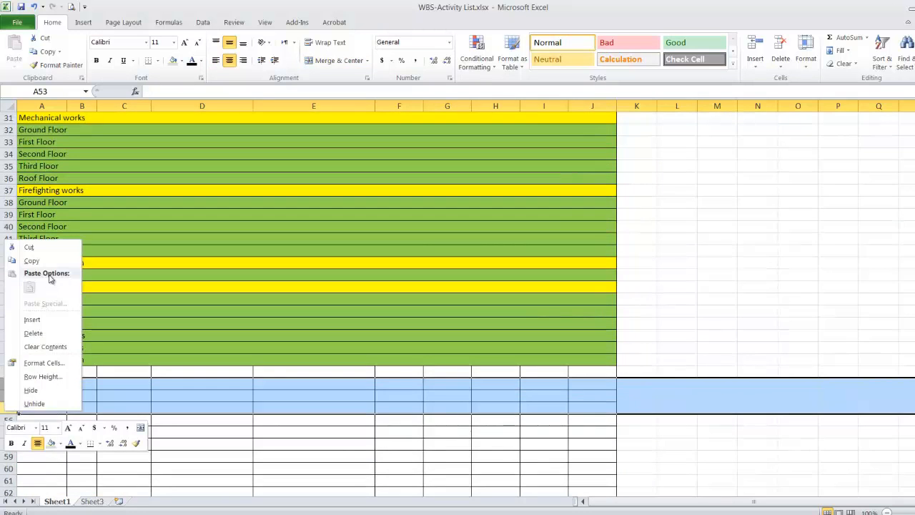
click(32, 260)
scroll(75, 268, up, 10)
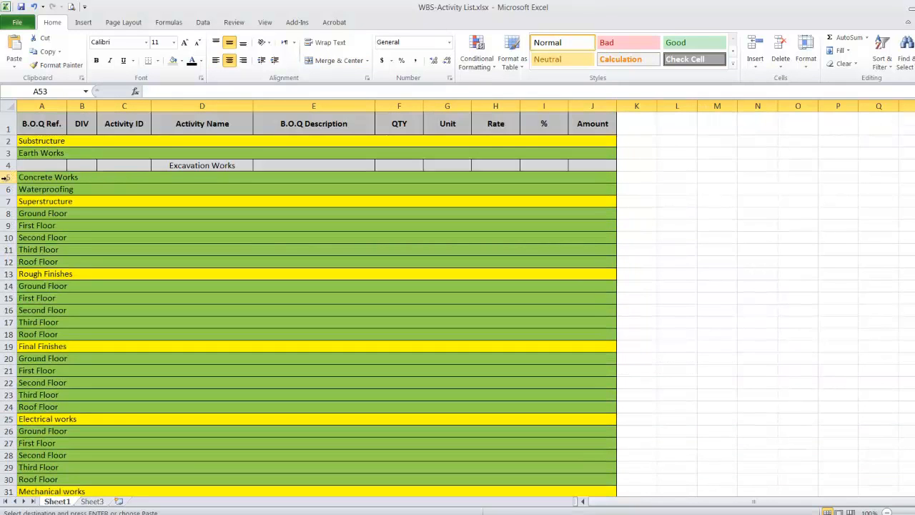
right_click(7, 178)
click(72, 260)
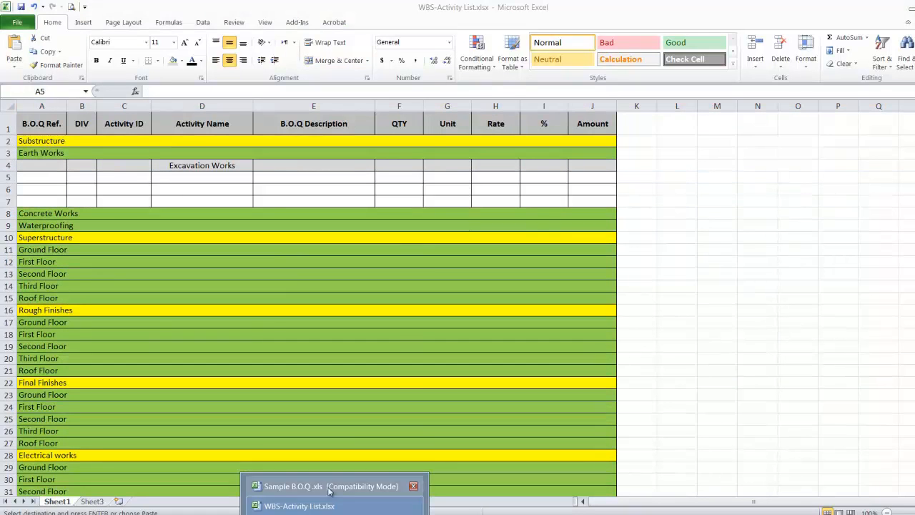
Switch to Sample B.O.Q.xls and delete the blank rows between the Mat Foundations, Isolated Footings and Grade Beams items.
click(328, 484)
scroll(65, 350, down, 2)
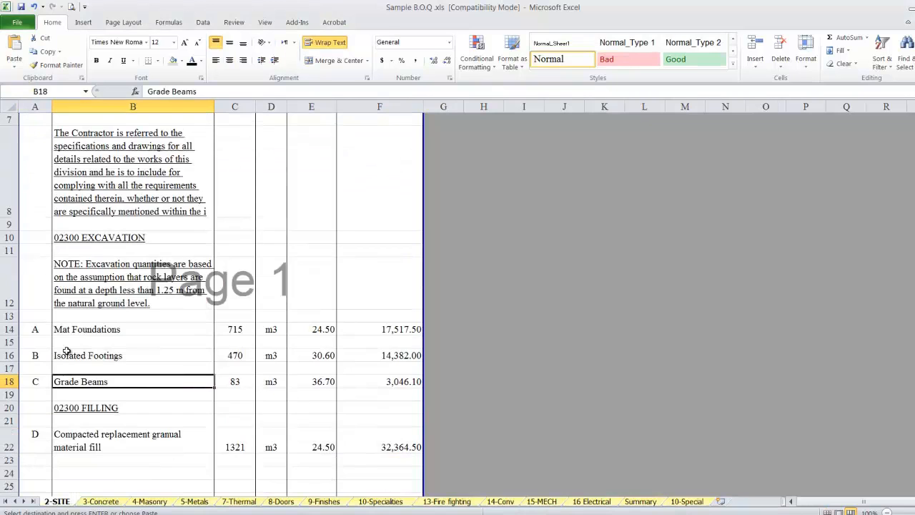
click(4, 344)
right_click(4, 344)
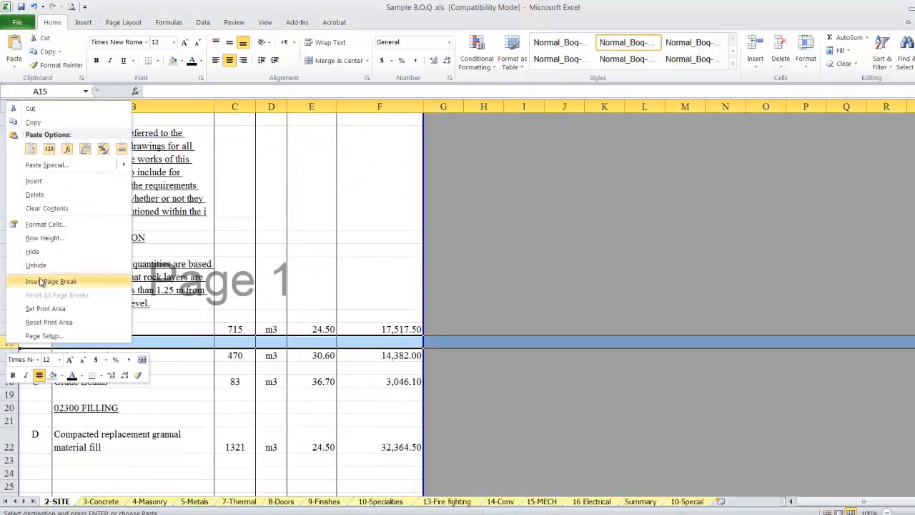
click(52, 200)
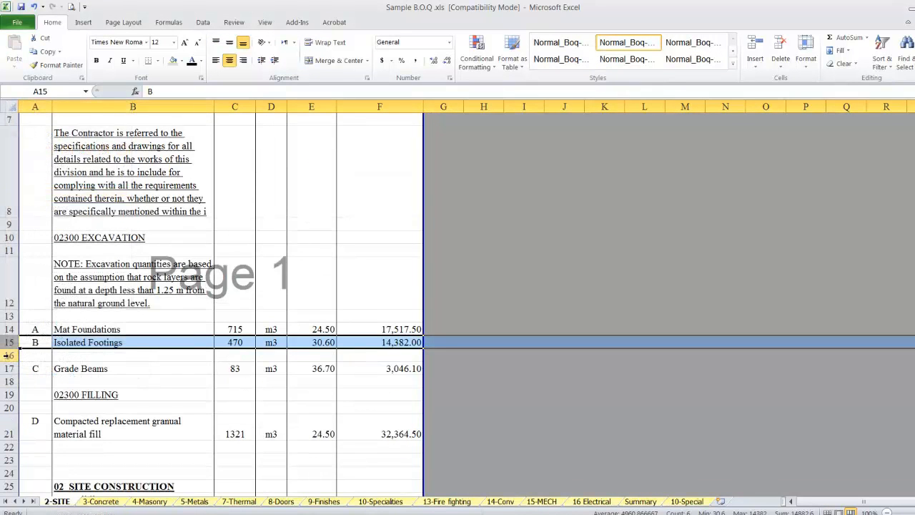
right_click(9, 355)
click(54, 207)
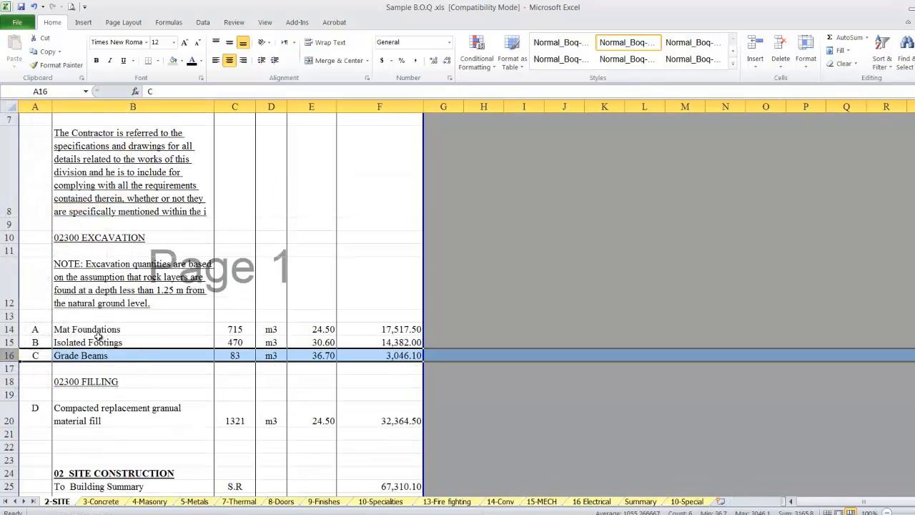
Copy the description, quantity, unit and rate of the three excavation items and paste them as values under Excavation Works in WBS-Activity List.xlsx.
drag(98, 334, 321, 351)
right_click(322, 354)
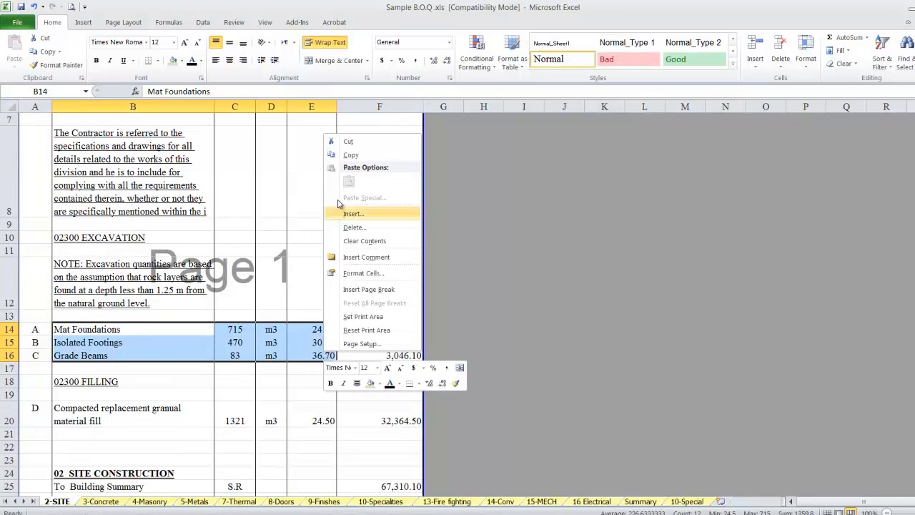
click(350, 155)
click(334, 514)
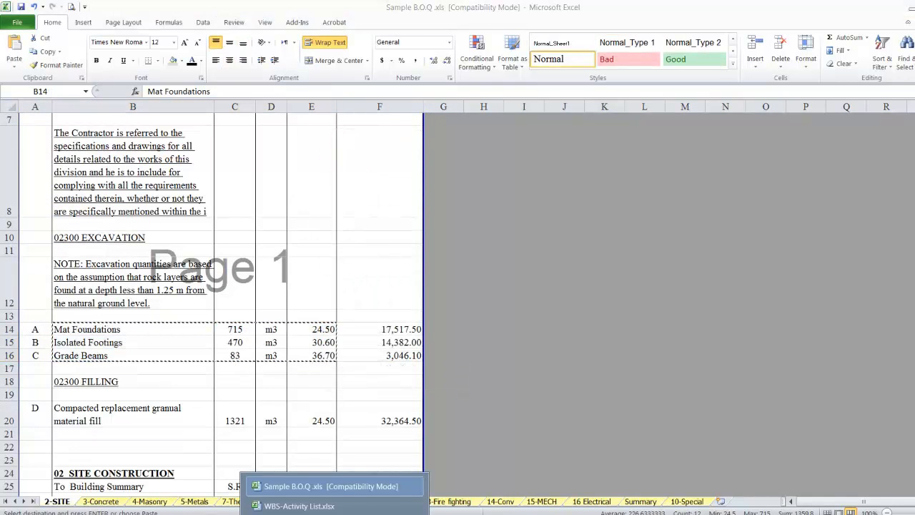
click(299, 506)
click(178, 178)
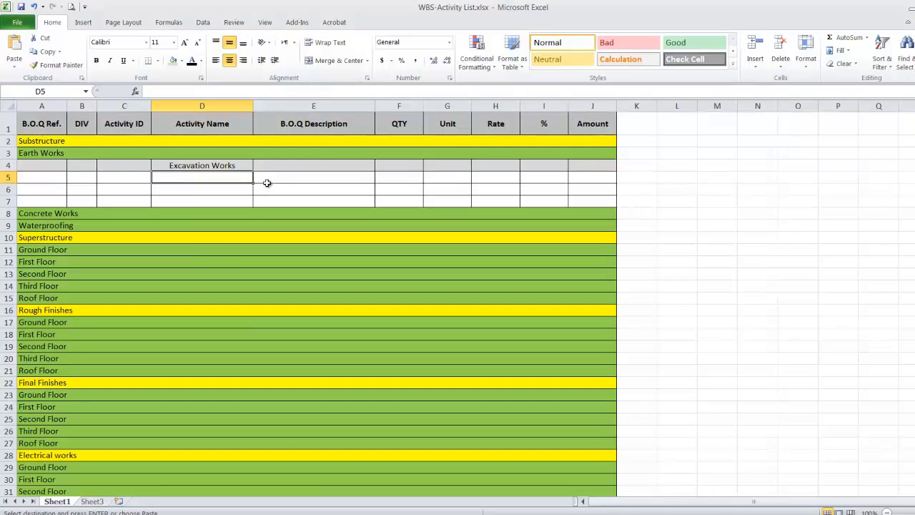
click(301, 179)
right_click(301, 179)
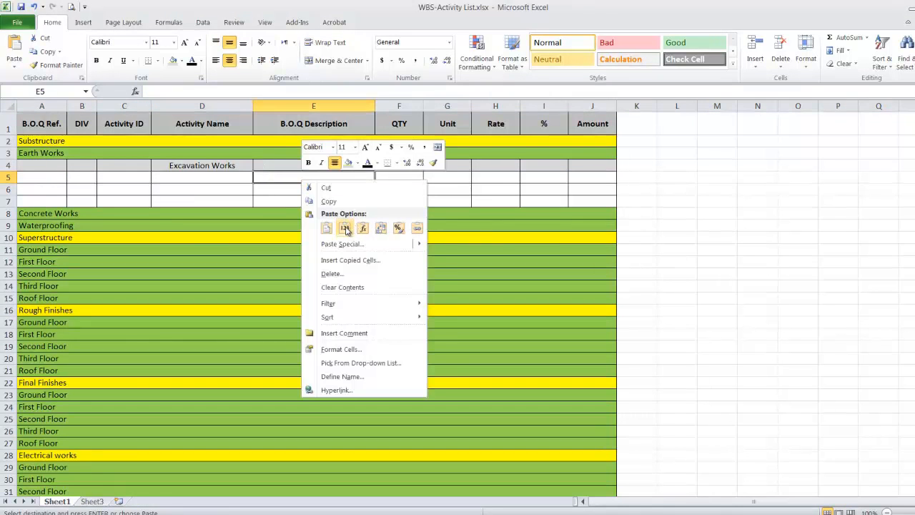
click(344, 229)
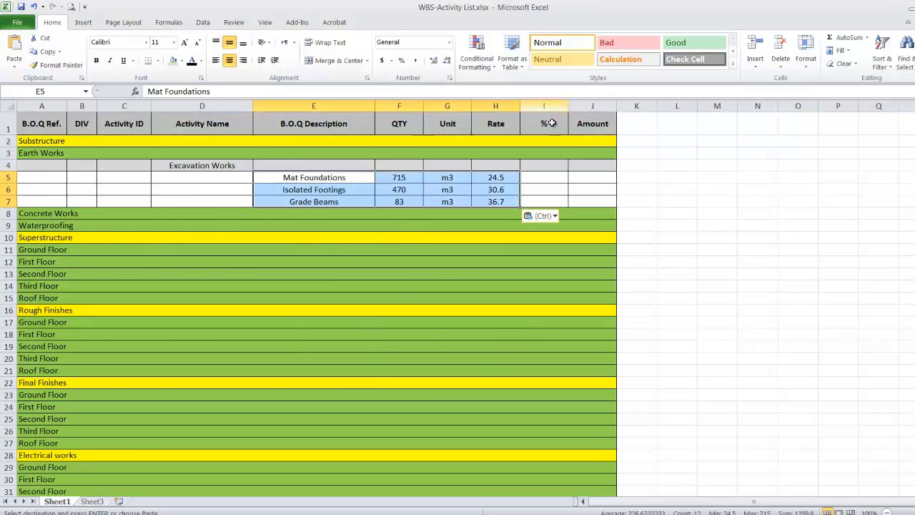
Enter 100 as the % value of the Mat Foundations row.
click(550, 179)
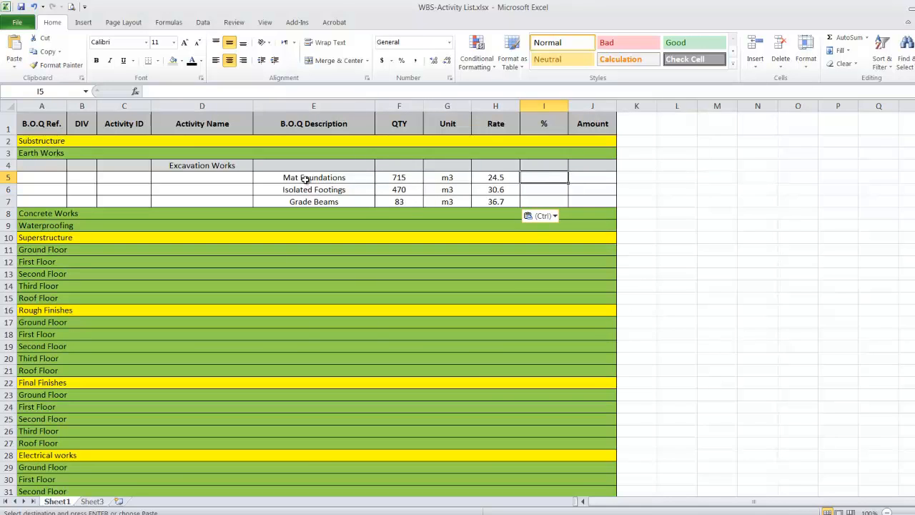
click(544, 177)
text(100)
key(Return)
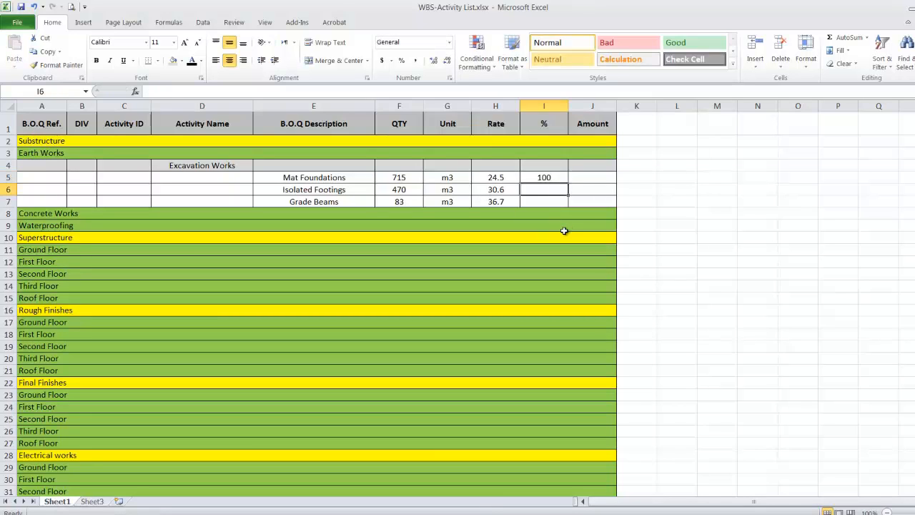
Format the % cells of the three excavation items as Percentage with one decimal place.
drag(559, 178, 557, 200)
right_click(559, 200)
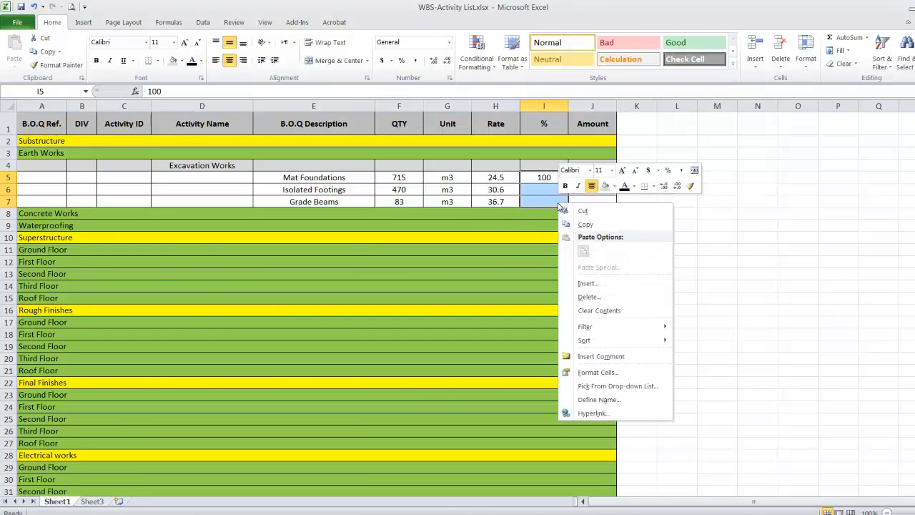
click(598, 372)
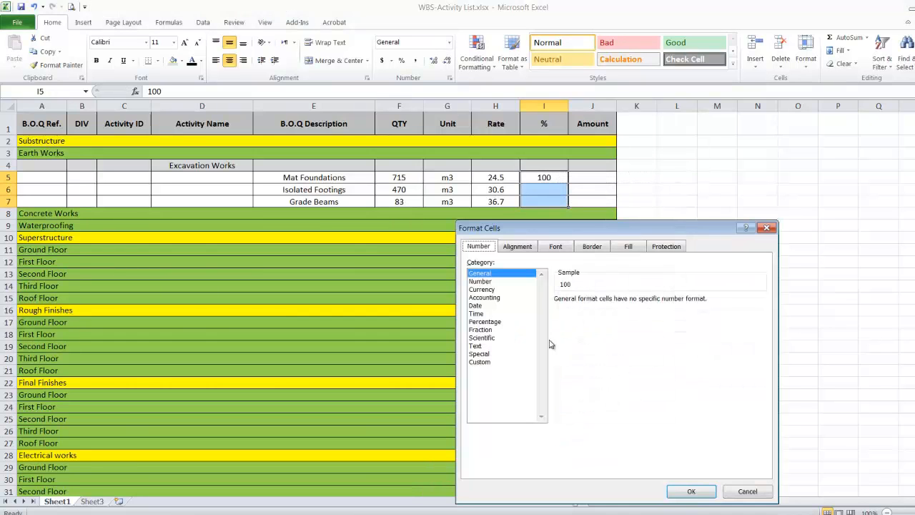
click(492, 323)
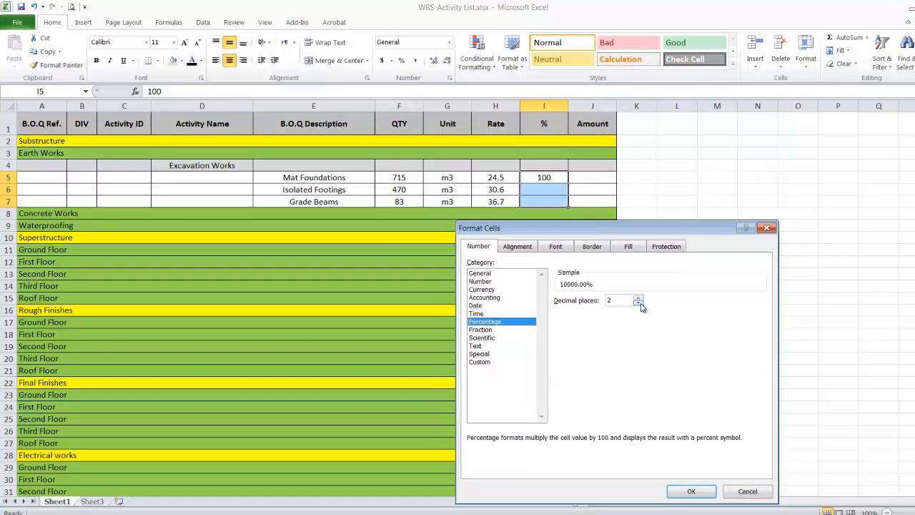
click(639, 303)
click(684, 492)
click(541, 199)
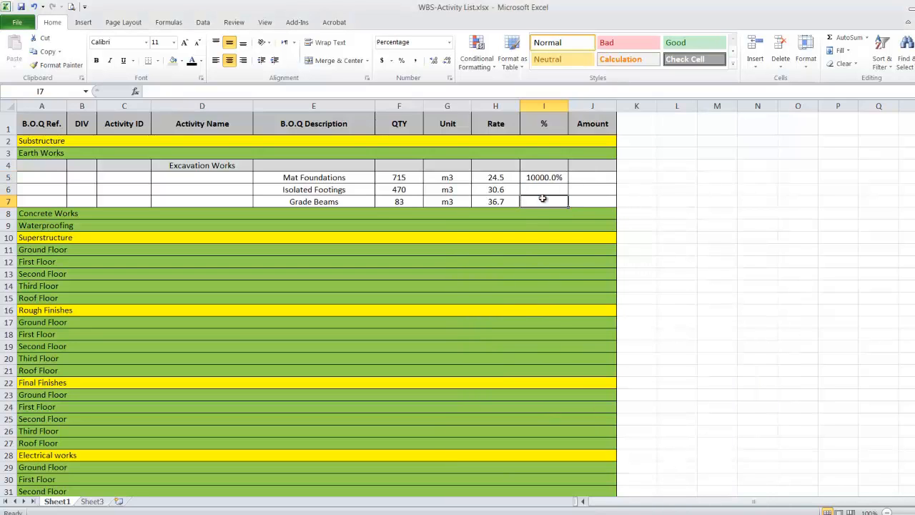
Enter 100% in the % column for Mat Foundations, Isolated Footings and Grade Beams.
click(544, 178)
text(100)
key(Return)
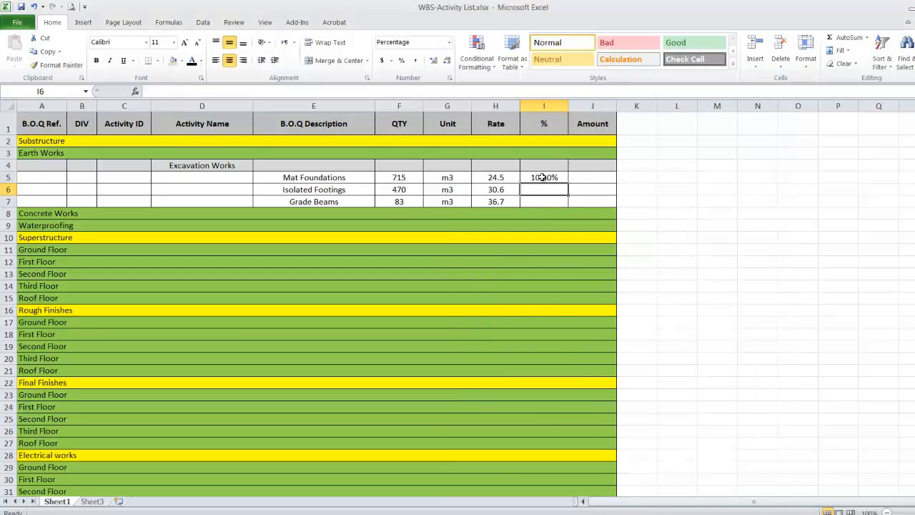
text(100)
key(Return)
text(100)
key(Return)
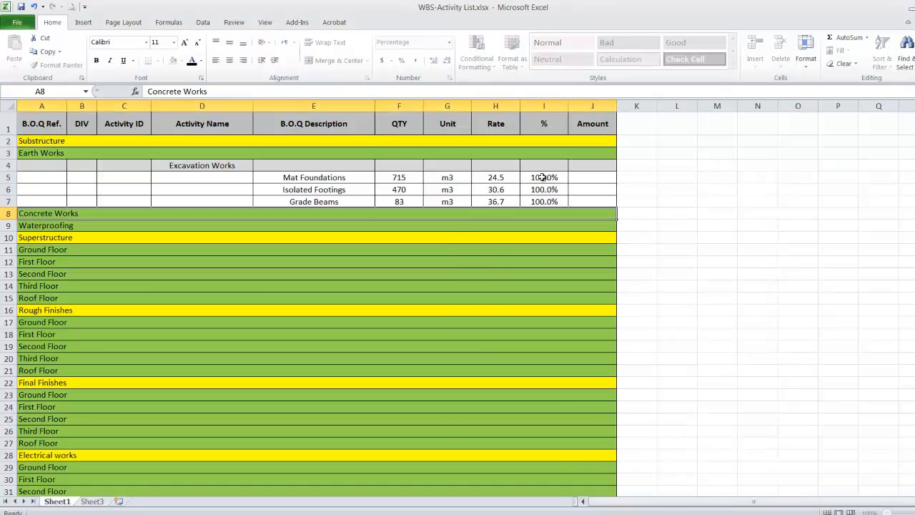
Calculate the Mat Foundations Amount with =I5*H5*F5 and fill the formula down through the Grade Beams row.
click(586, 177)
text(=)
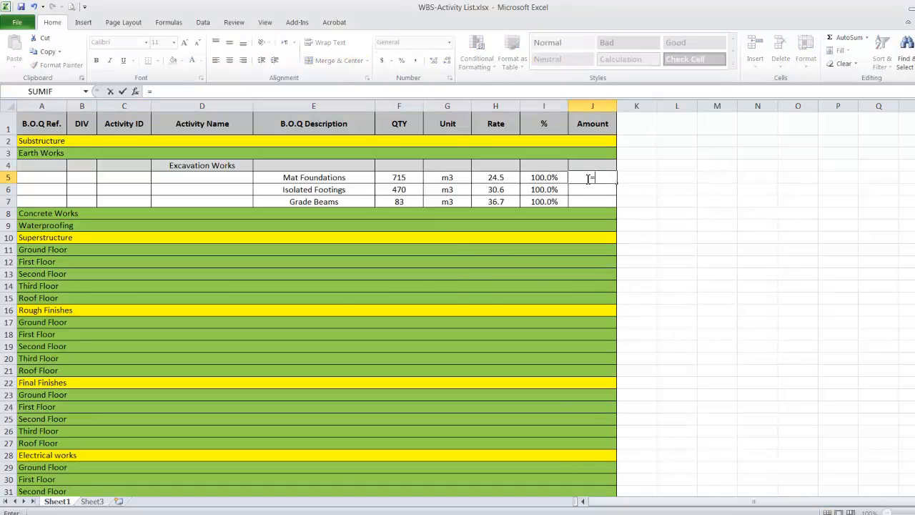
key(Left)
text(*)
key(Left)
key(Left)
text(*)
key(Left)
key(Left)
key(Left)
key(Left)
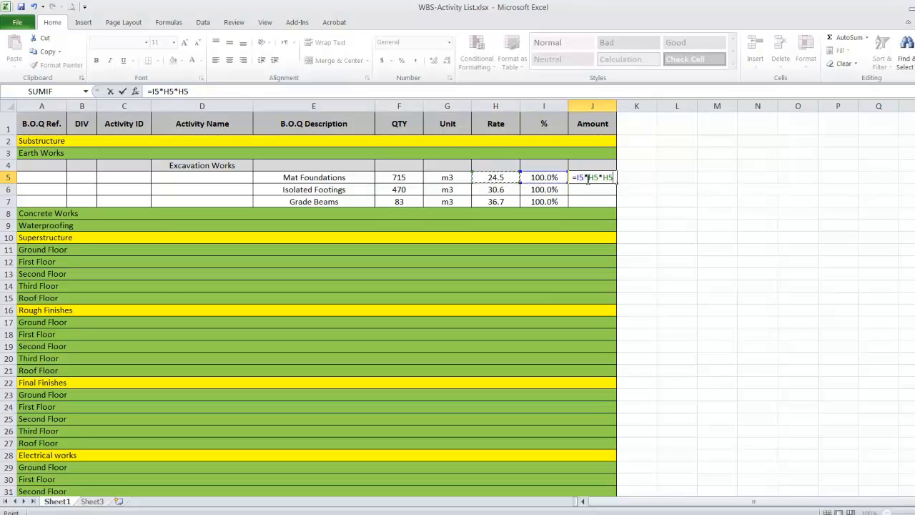
key(Return)
click(587, 178)
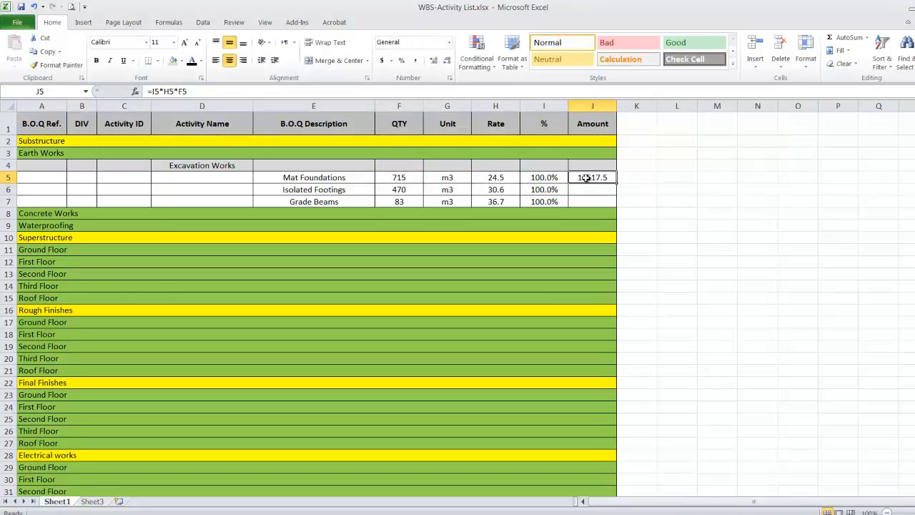
drag(616, 183, 615, 213)
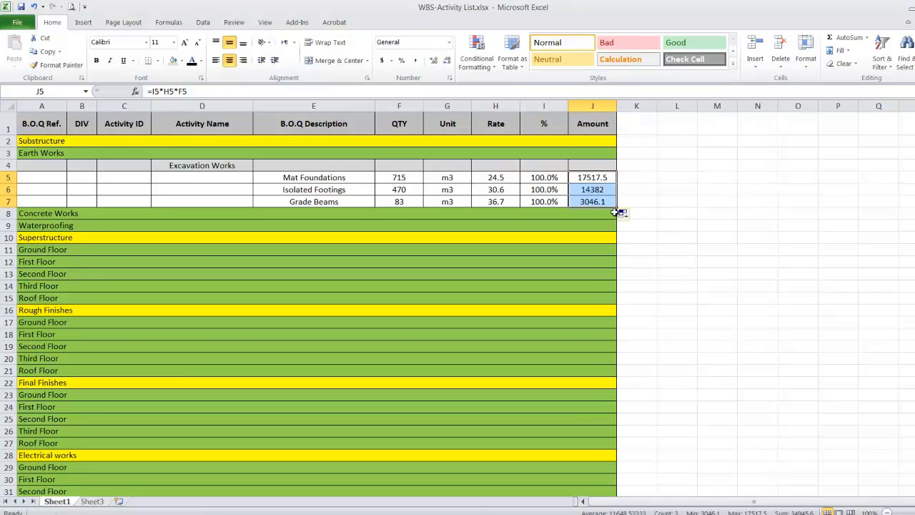
Total the three item amounts in the Amount cell of the Excavation Works row with =SUM(J5:J7).
click(589, 166)
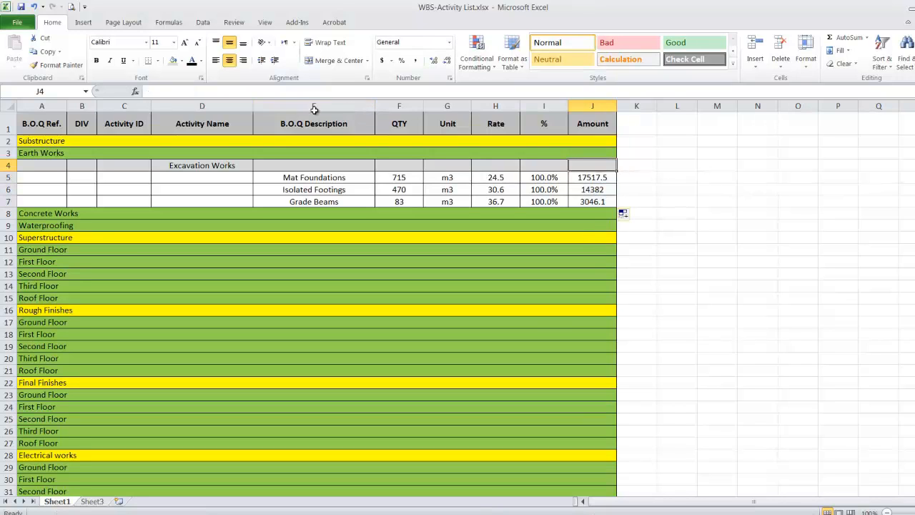
click(841, 38)
drag(591, 178, 584, 201)
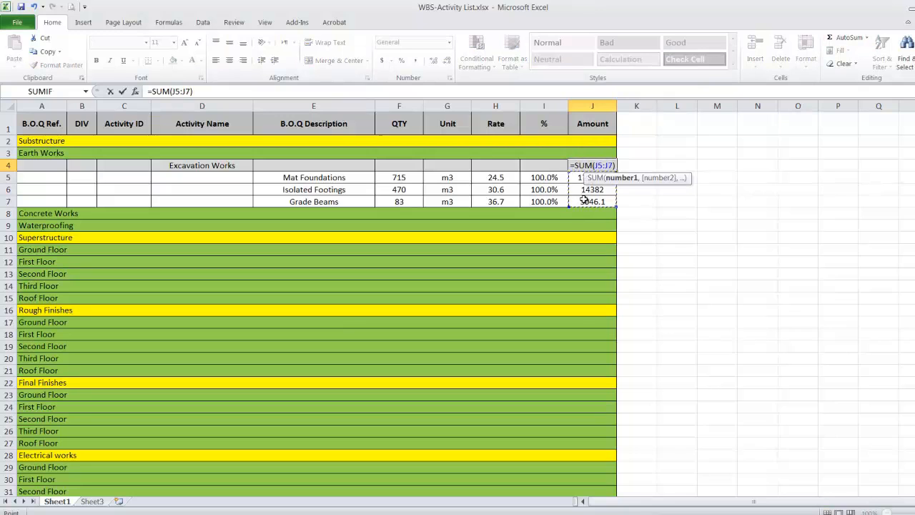
key(Return)
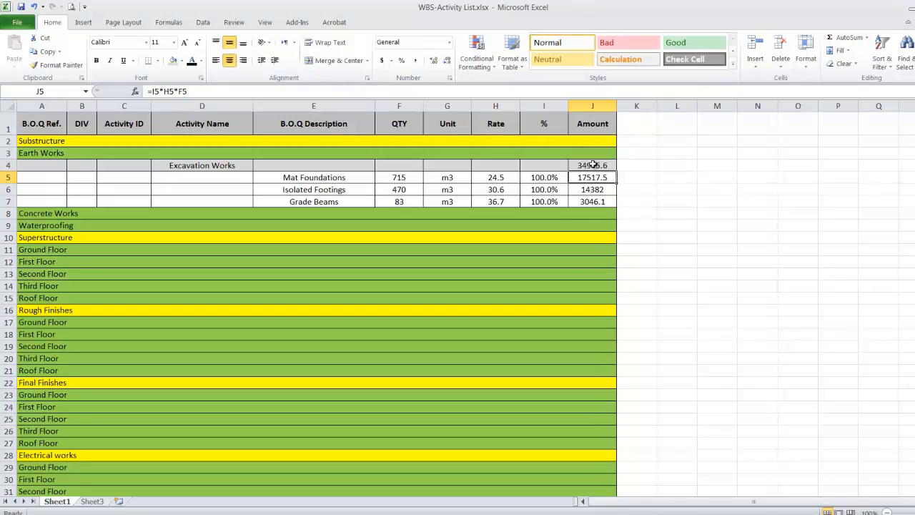
Format the amounts in J4 to J7 as Number with a 1000 separator and one decimal place, and save the workbook.
drag(593, 164, 595, 201)
right_click(596, 201)
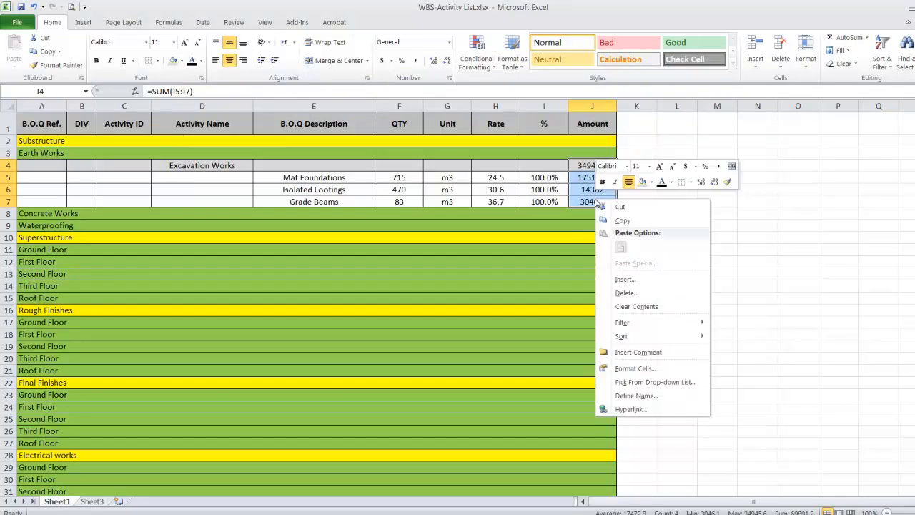
click(647, 368)
click(513, 280)
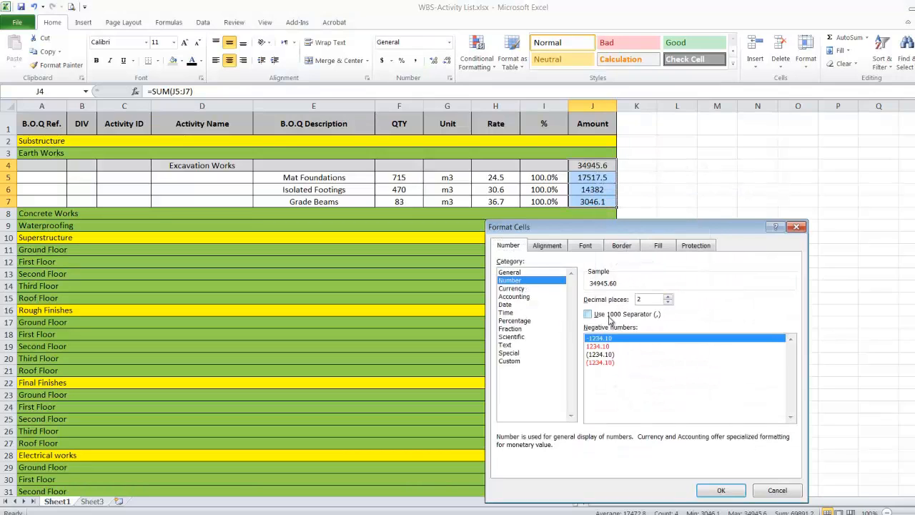
click(589, 315)
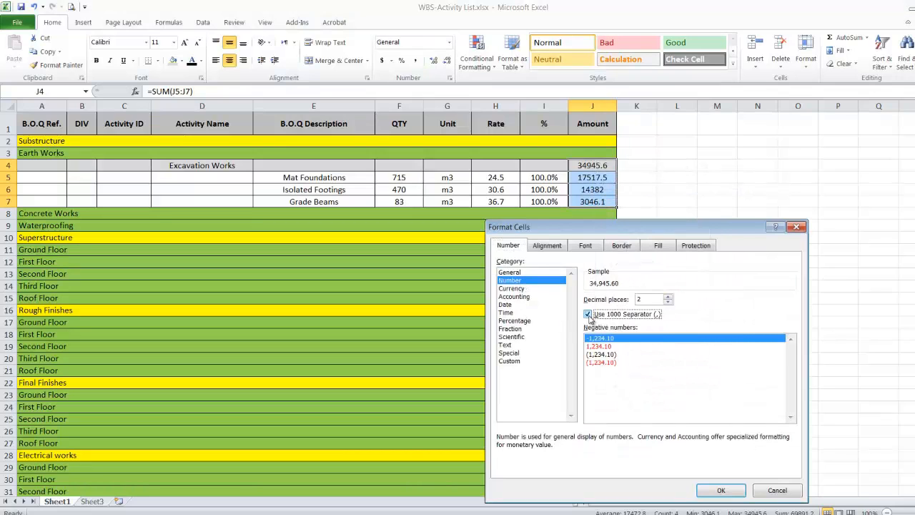
click(668, 303)
click(721, 490)
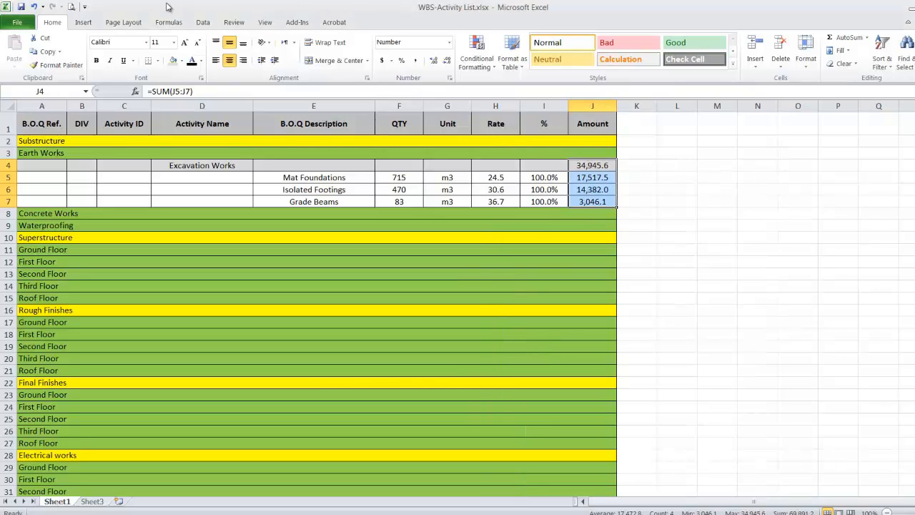
click(22, 9)
Switch to Sample B.O.Q.xls and fill the copied cells of the three excavation items with yellow.
click(323, 488)
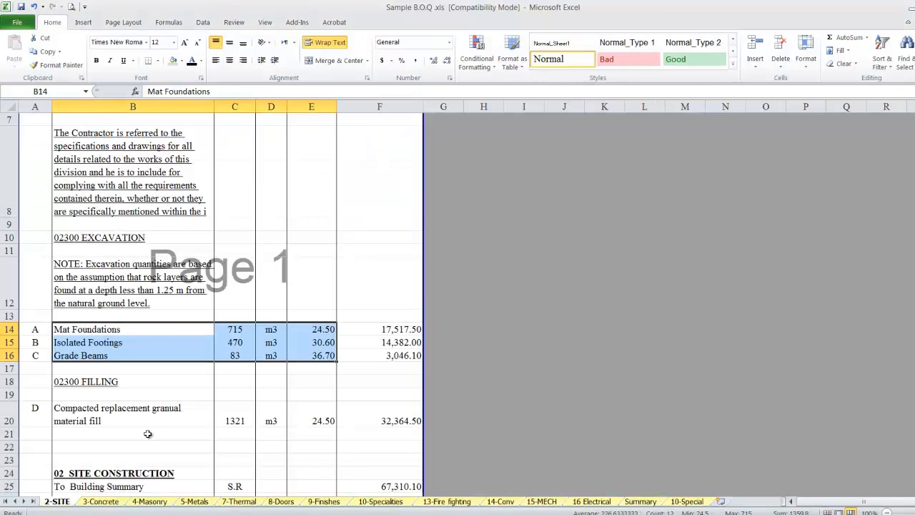
click(181, 60)
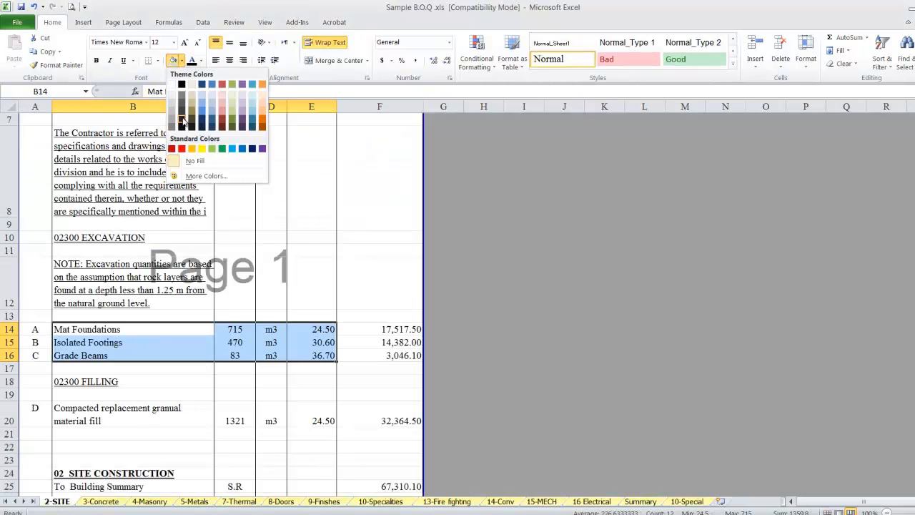
click(204, 148)
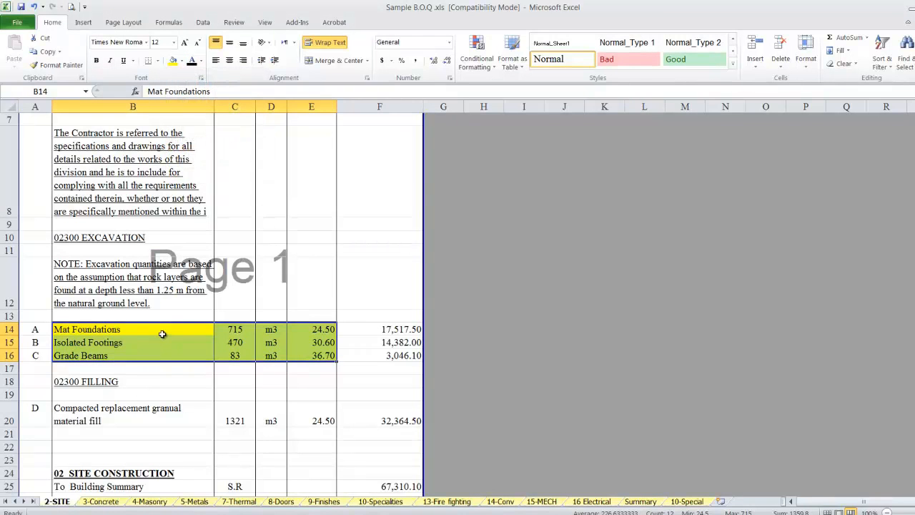
Check the compacted granular fill item under 02300 FILLING on the 2-SITE sheet, and switch to the WBS-Activity List workbook.
scroll(278, 321, down, 2)
scroll(268, 321, up, 1)
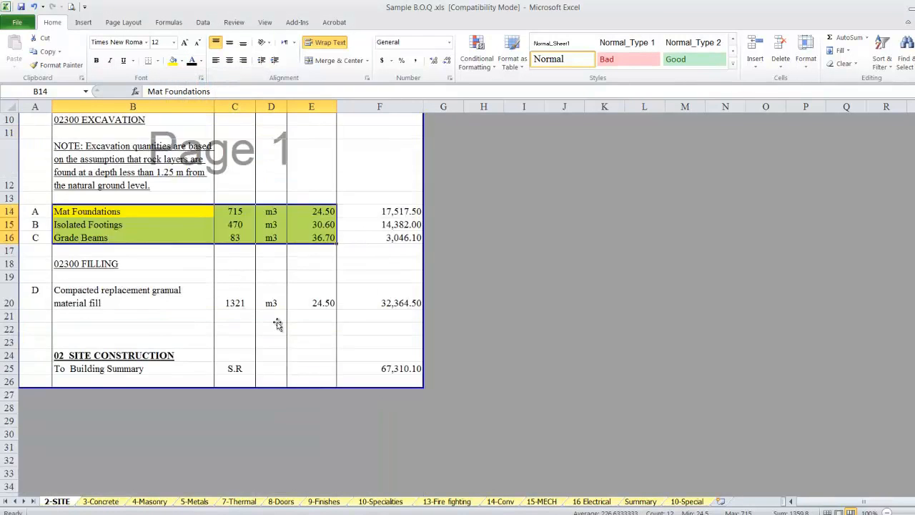
click(72, 295)
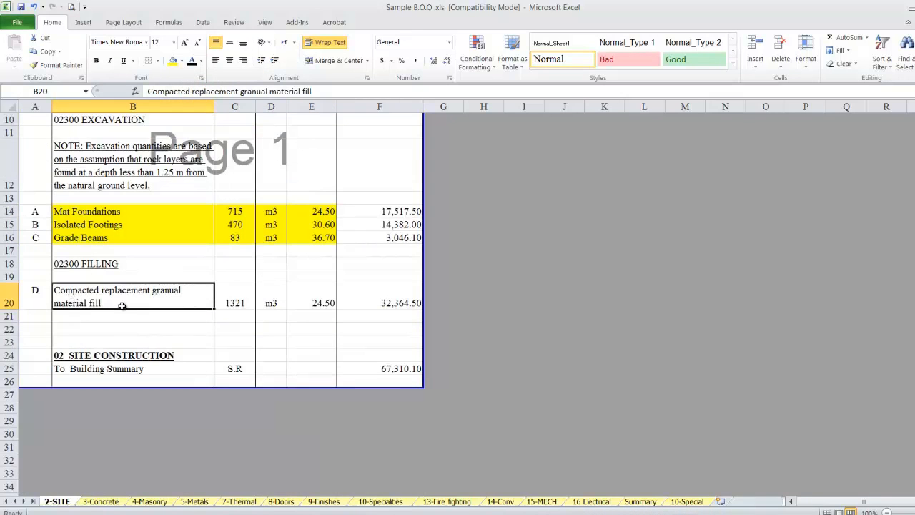
click(329, 513)
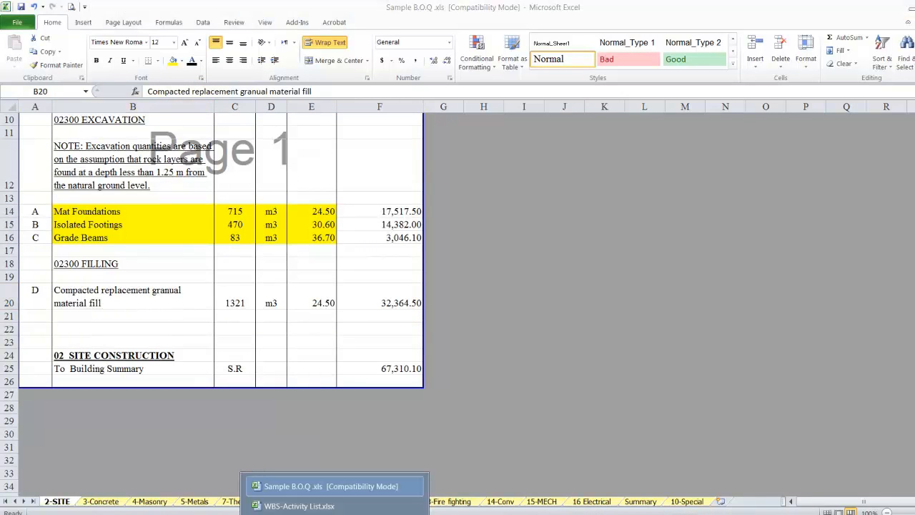
click(322, 509)
Insert a copy of the Excavation Works row directly above the Concrete Works row.
click(5, 165)
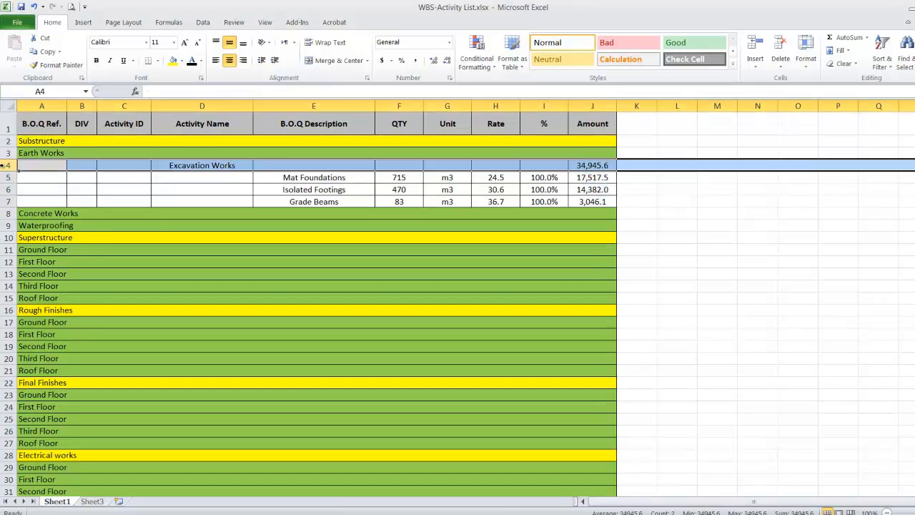
right_click(5, 165)
click(29, 186)
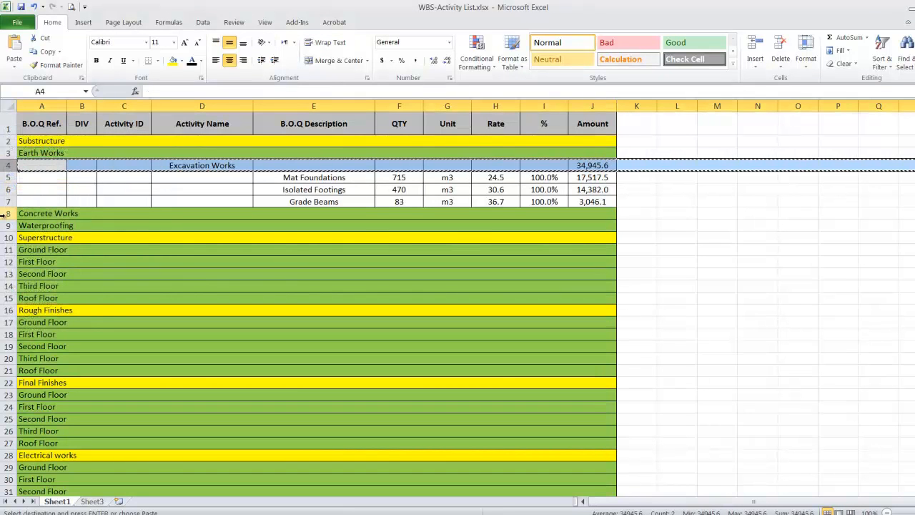
click(7, 213)
right_click(7, 214)
click(78, 302)
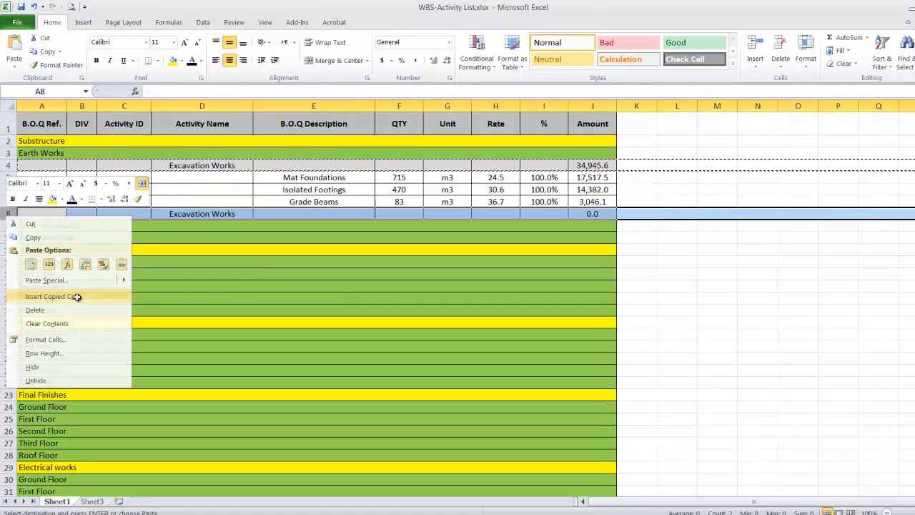
Insert a copy of the first Mat Foundations row (row 5) directly above the Concrete Works row.
click(8, 177)
right_click(10, 178)
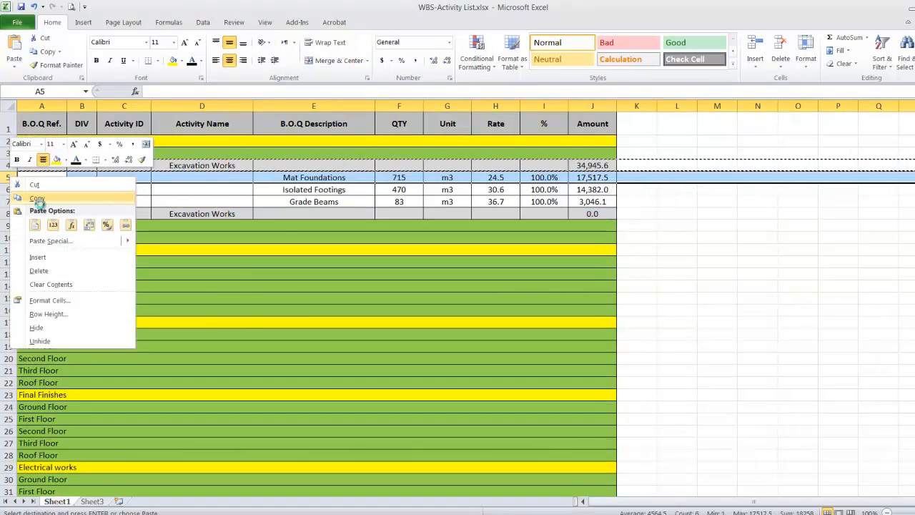
click(35, 198)
click(7, 225)
right_click(7, 226)
click(71, 307)
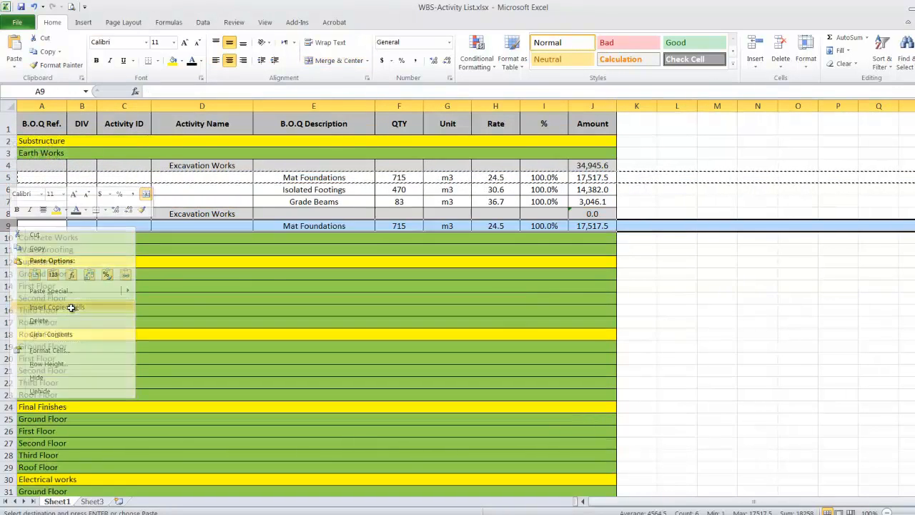
Rename the duplicated Excavation Works activity in D8 as Backfilling Works.
double_click(225, 214)
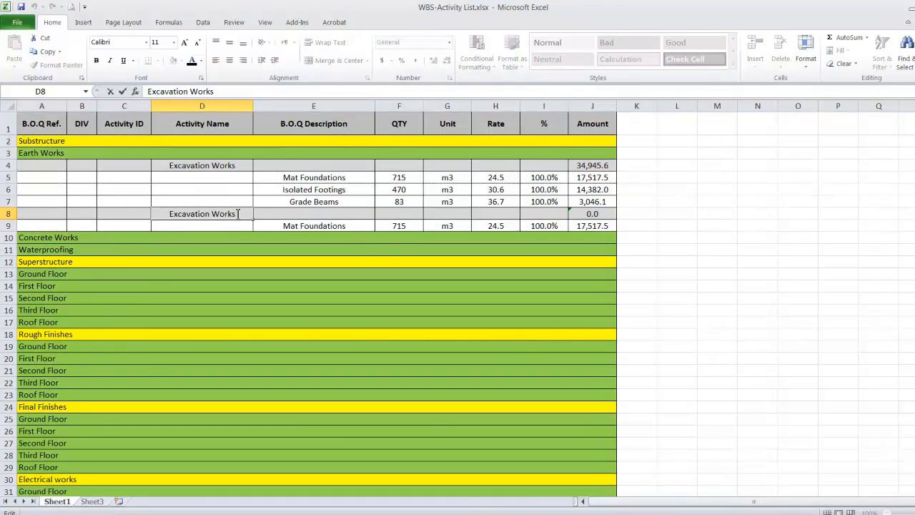
drag(236, 214, 155, 208)
text(Ba)
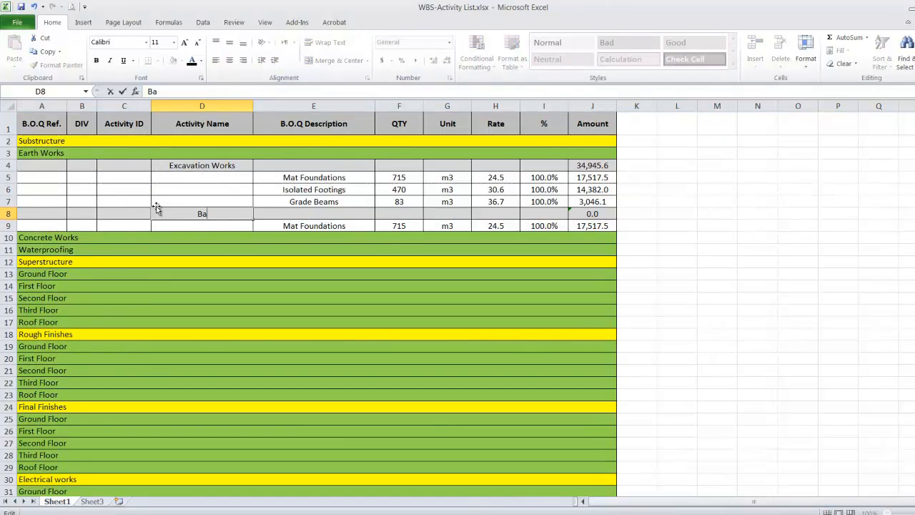
text(ckfilling Works)
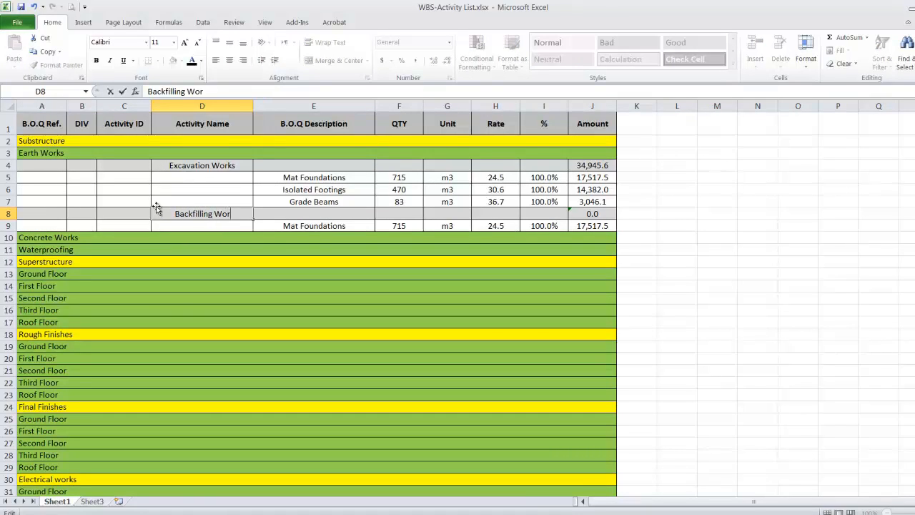
click(274, 228)
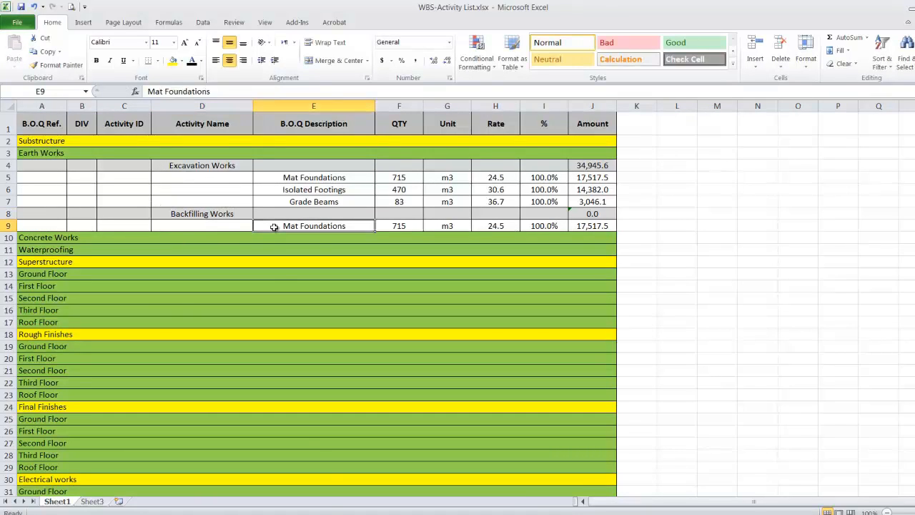
Copy the granular fill's quantity, unit and rate (1321, m3, 24.50) from Sample B.O.Q and paste them as values into F9:H9 of WBS-Activity List.
click(334, 513)
click(316, 487)
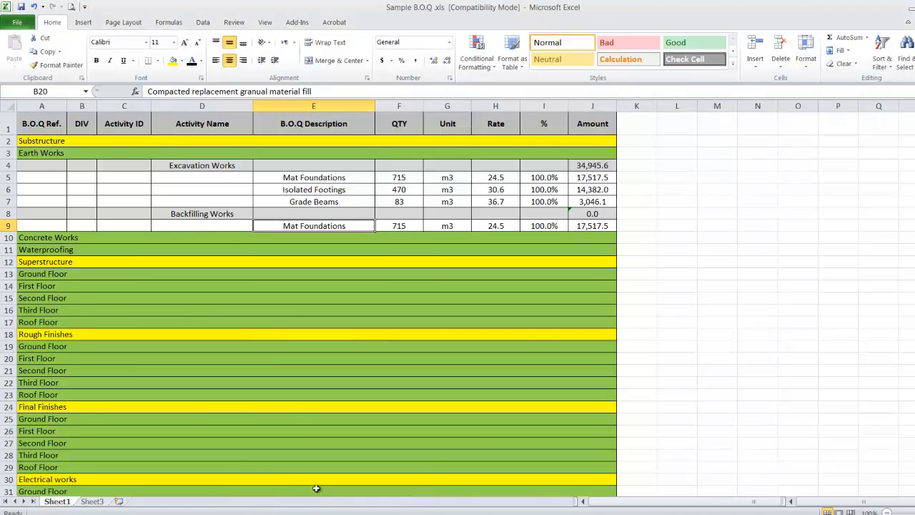
drag(230, 302, 306, 298)
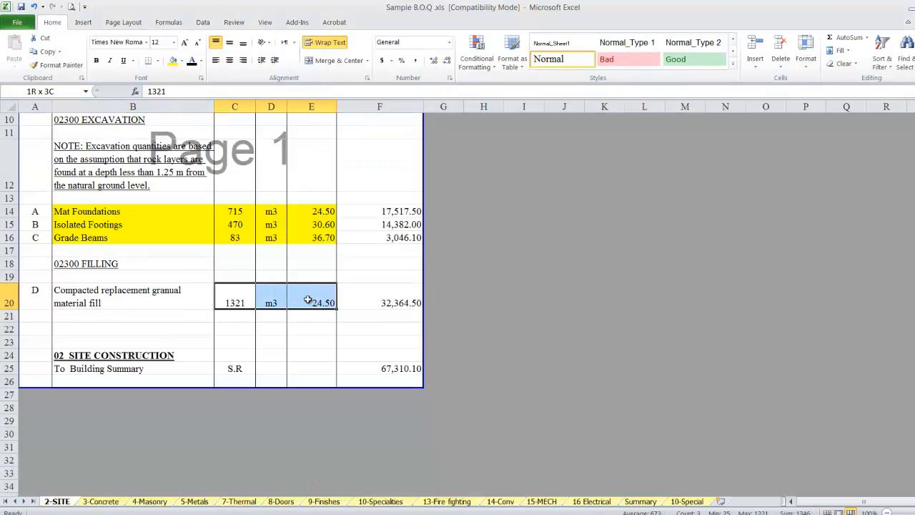
right_click(308, 299)
click(333, 322)
click(333, 512)
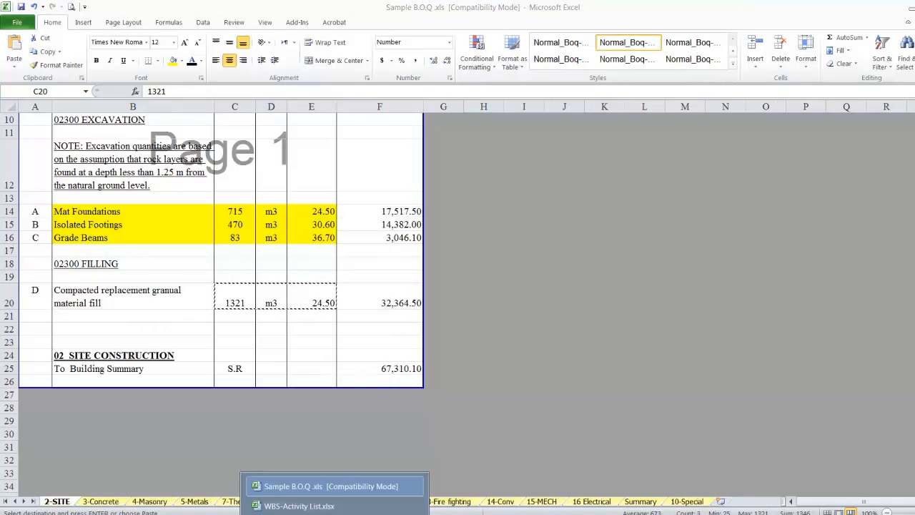
click(331, 506)
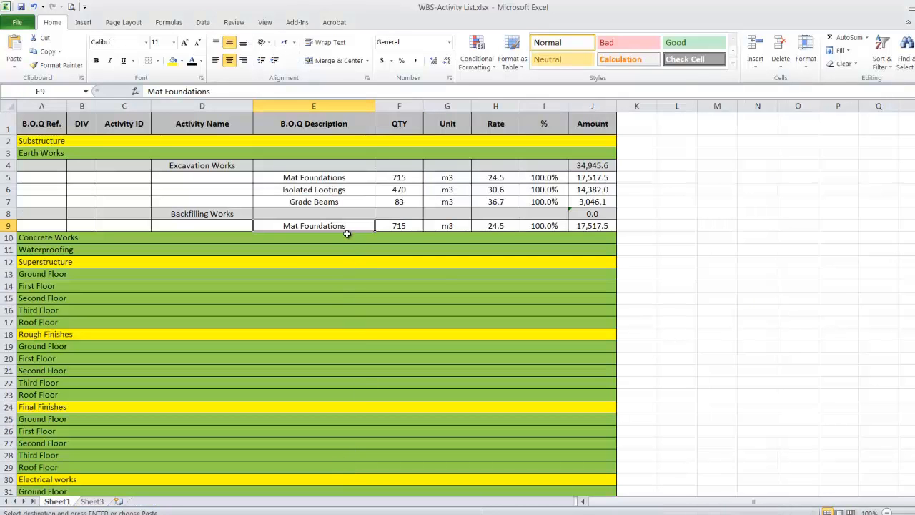
click(423, 224)
right_click(424, 225)
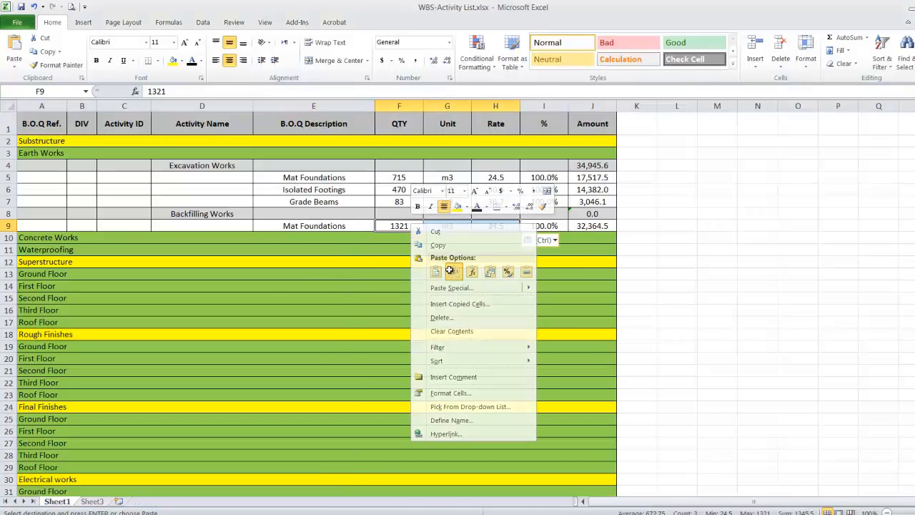
click(455, 271)
Change the Backfilling Works amount formula in J8 to =SUM(J9).
double_click(593, 214)
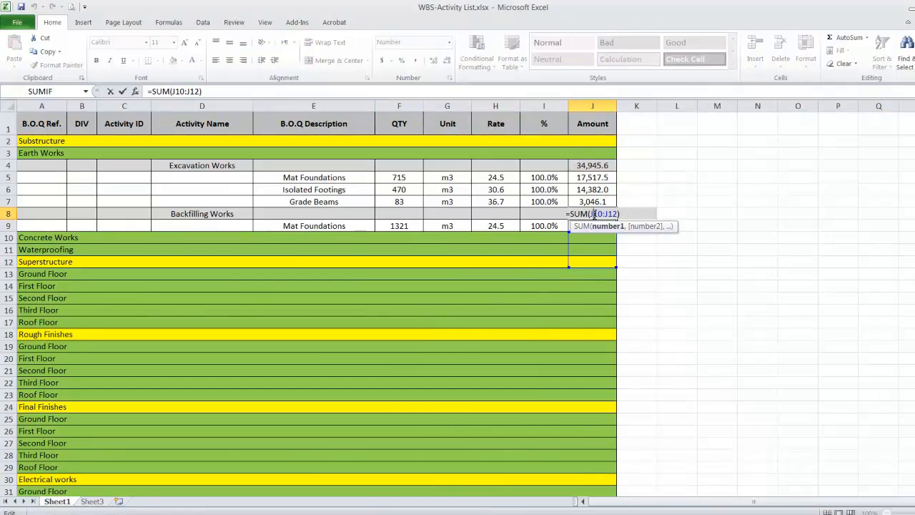
drag(593, 266, 570, 227)
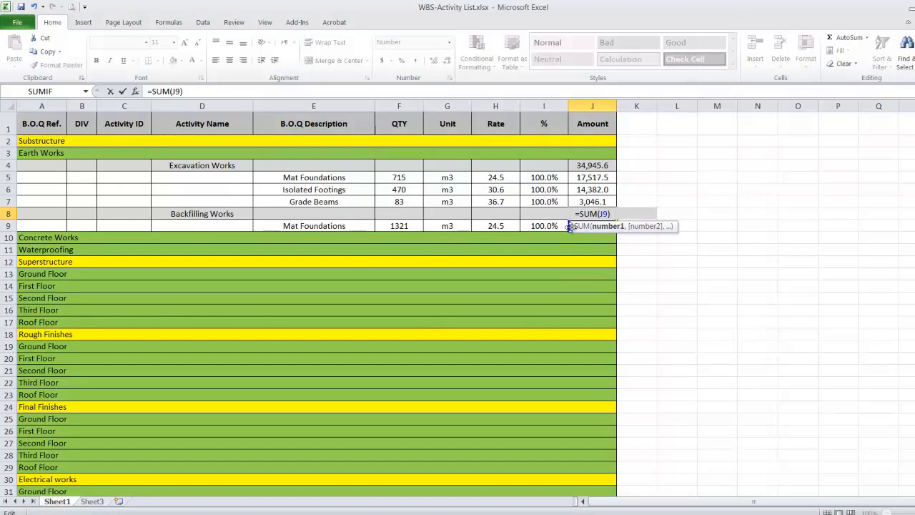
key(Return)
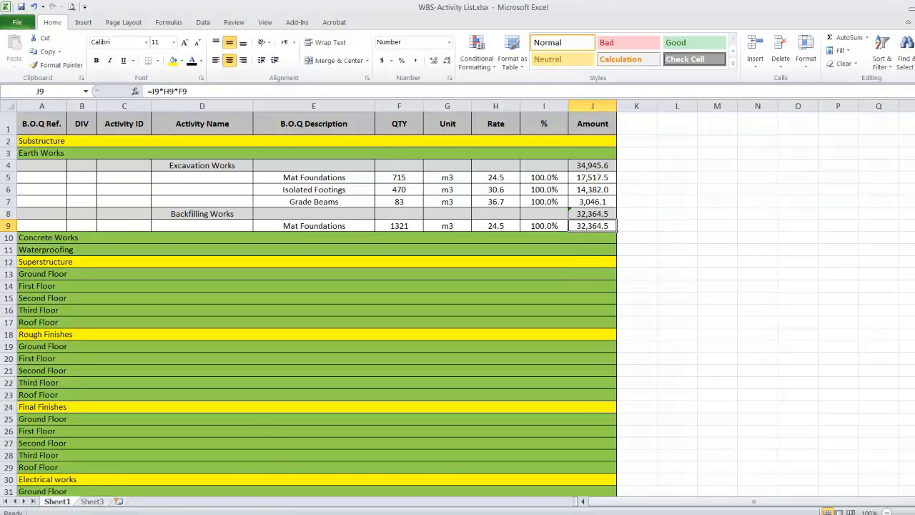
Switch to Sample B.O.Q and fill the compacted granular fill item, B20:E20, with yellow.
click(335, 514)
click(311, 487)
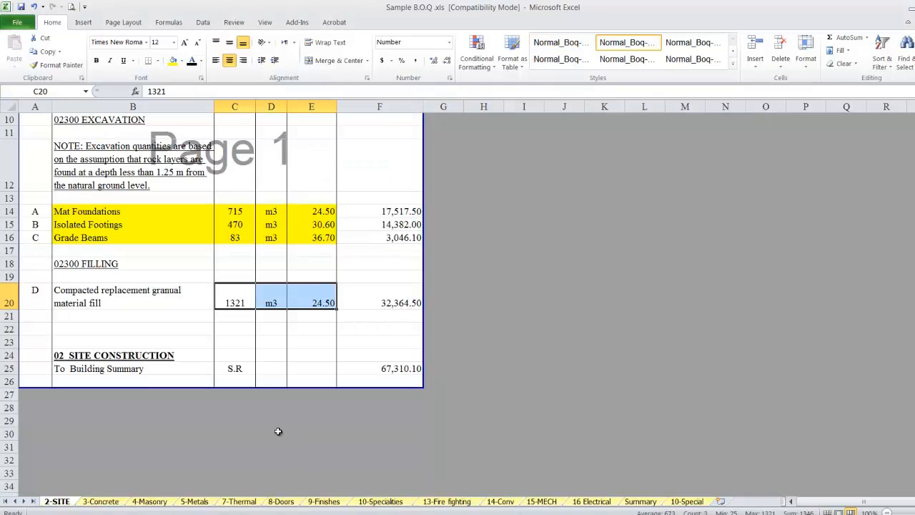
drag(75, 295, 310, 298)
click(173, 60)
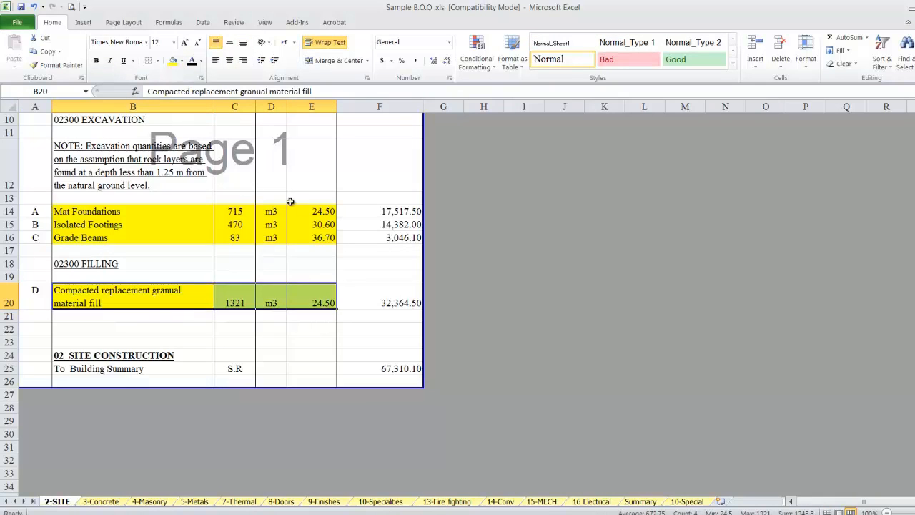
Check the division heading in Sample B.O.Q and enter 2 in the DIV cells B4 to B9 of WBS-Activity List.
scroll(81, 476, up, 3)
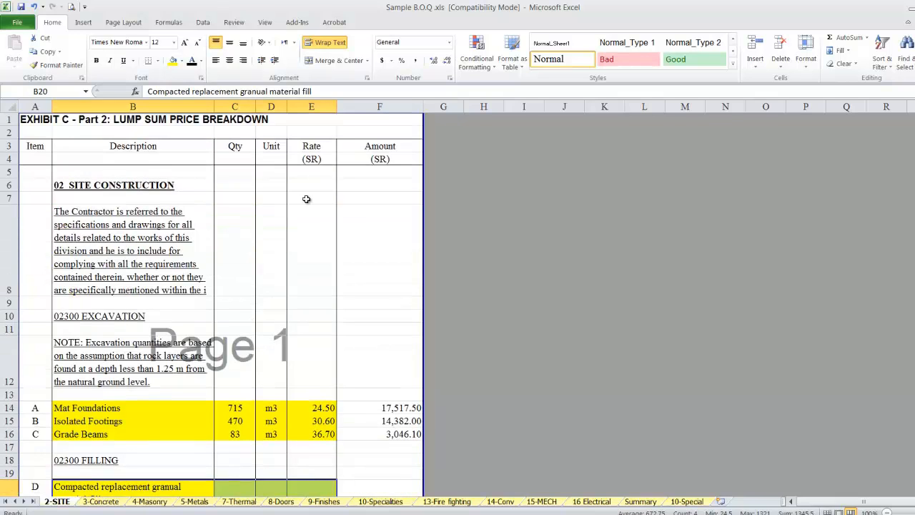
click(411, 501)
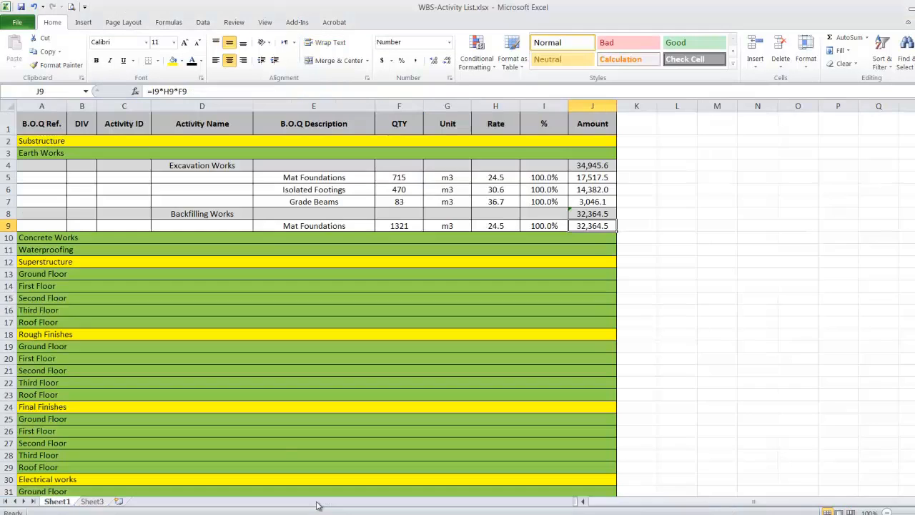
click(84, 178)
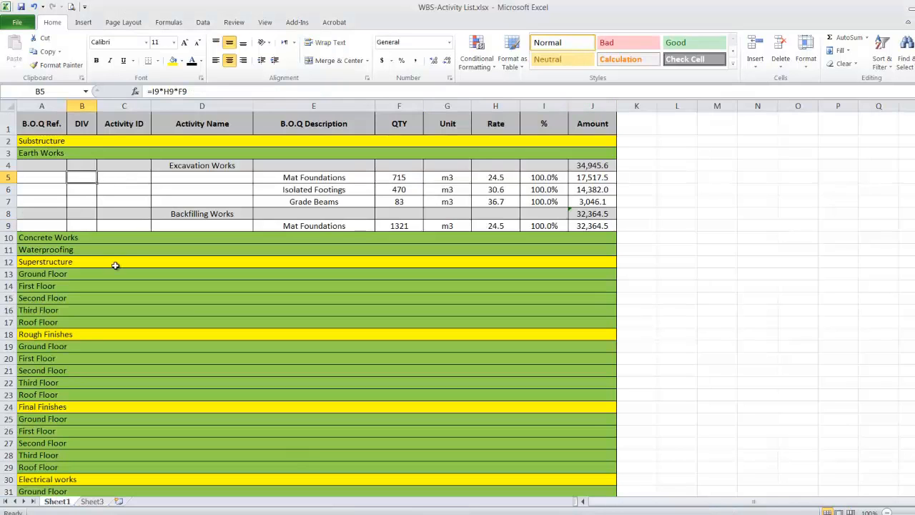
key(Up)
text(2)
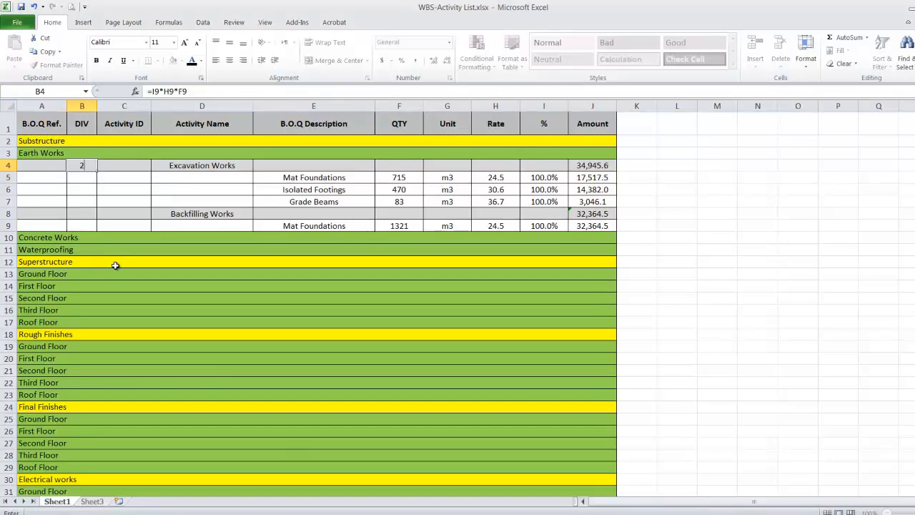
key(Return)
text(2)
key(Return)
text(2)
key(Return)
text(2)
key(Return)
text(2)
key(Return)
text(2)
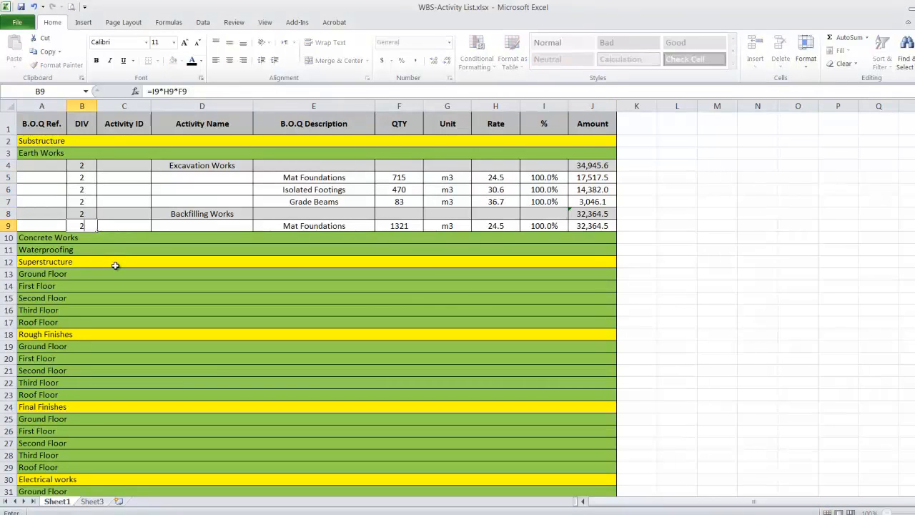
key(Return)
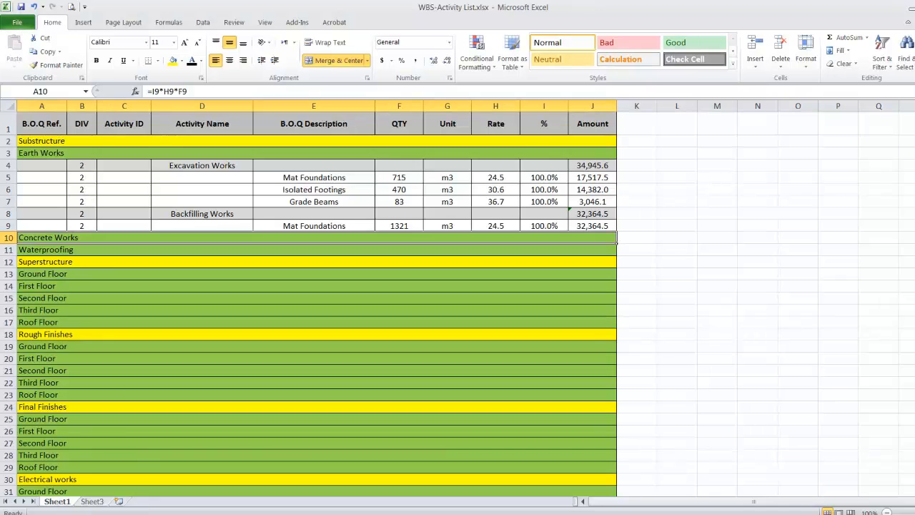
Examine the blinding concrete items on the 3-Concrete sheet of Sample B.O.Q, and return to WBS-Activity List.
mouse_move(327, 512)
click(325, 487)
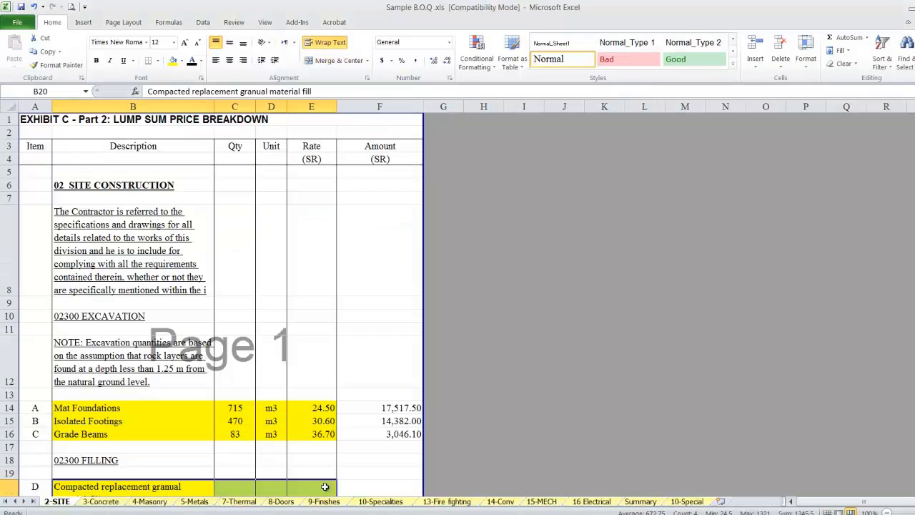
click(100, 502)
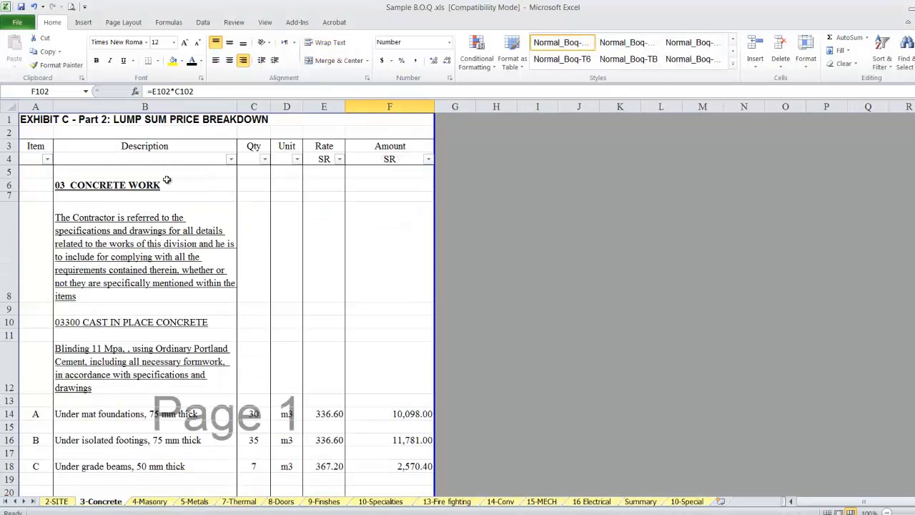
scroll(178, 334, down, 1)
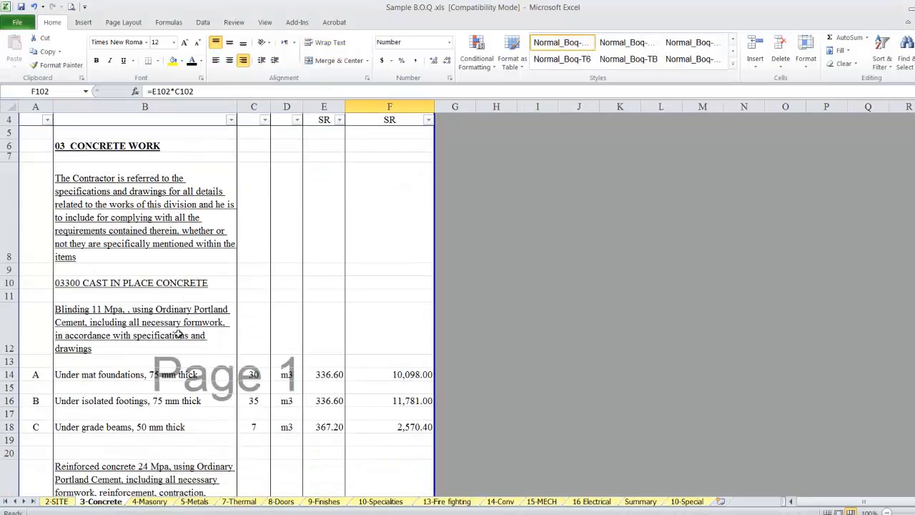
click(64, 311)
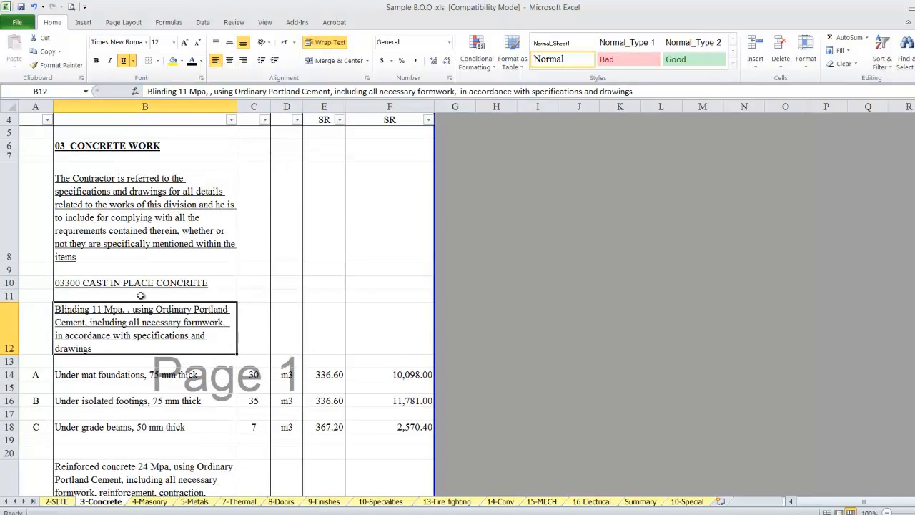
scroll(144, 293, down, 1)
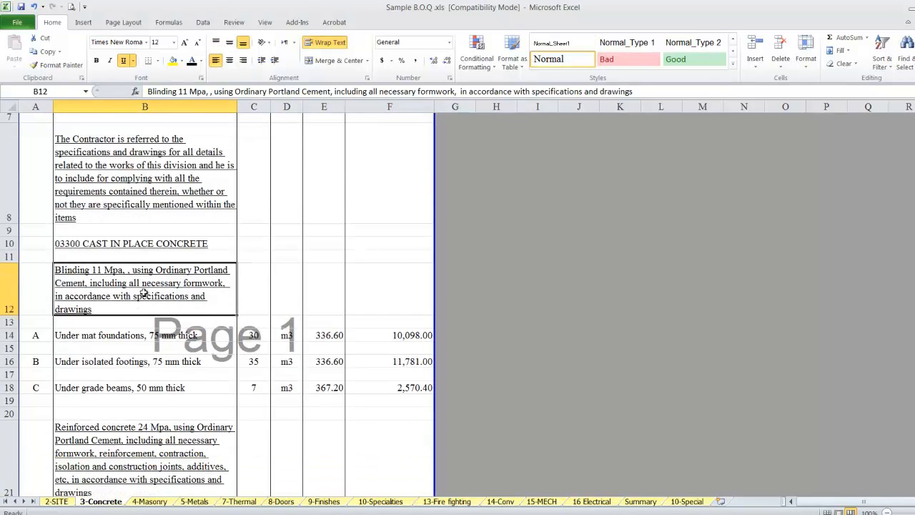
click(121, 337)
click(120, 365)
click(122, 390)
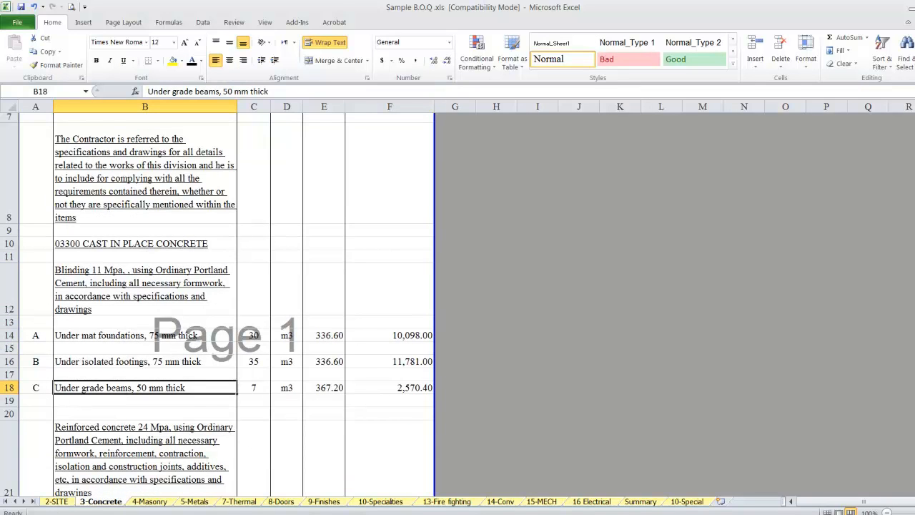
click(323, 509)
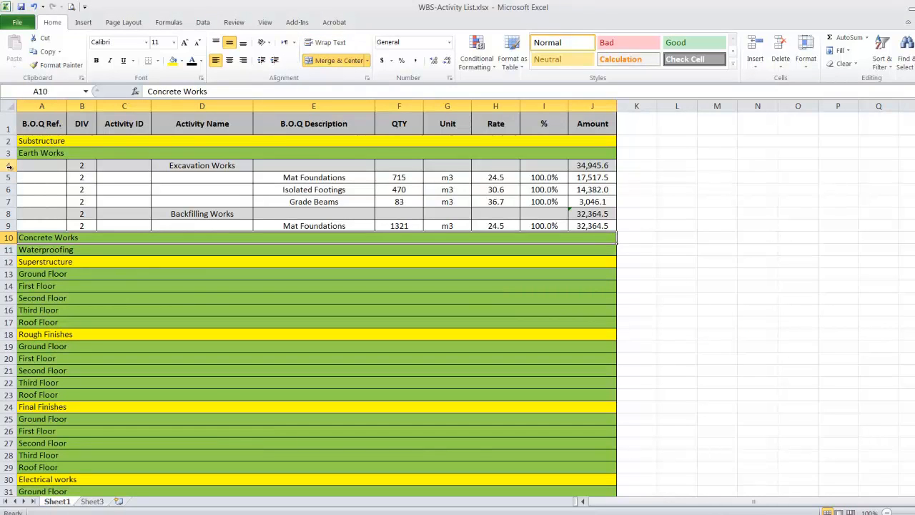
Copy the Excavation Works rows 4 to 7 and insert them above the Waterproofing row, under Concrete Works.
drag(7, 165, 7, 202)
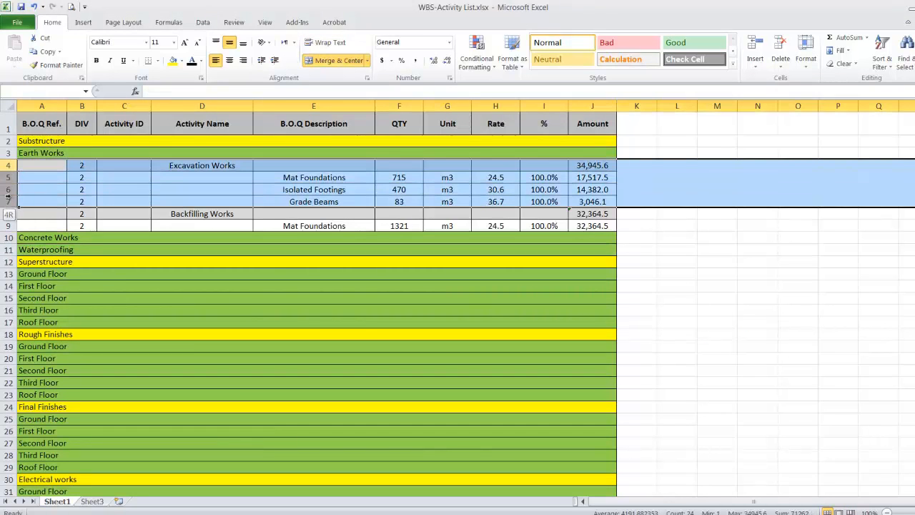
right_click(10, 165)
click(46, 186)
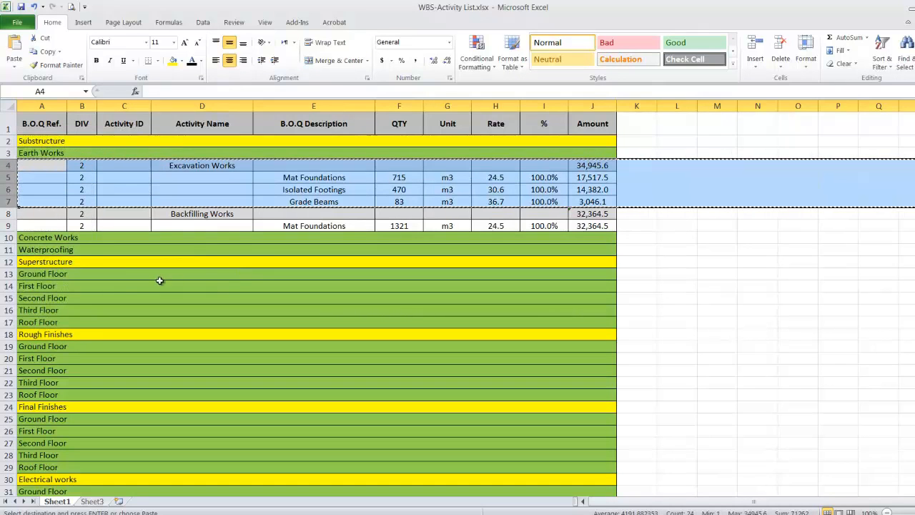
click(5, 249)
right_click(6, 250)
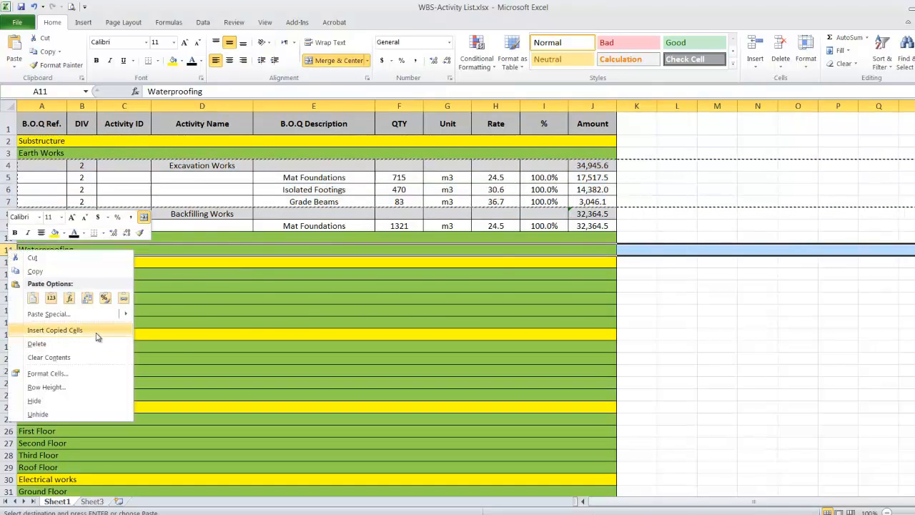
click(50, 330)
Switch to Sample B.O.Q and copy the word Blinding from the description in B12 of the 3-Concrete sheet.
click(205, 250)
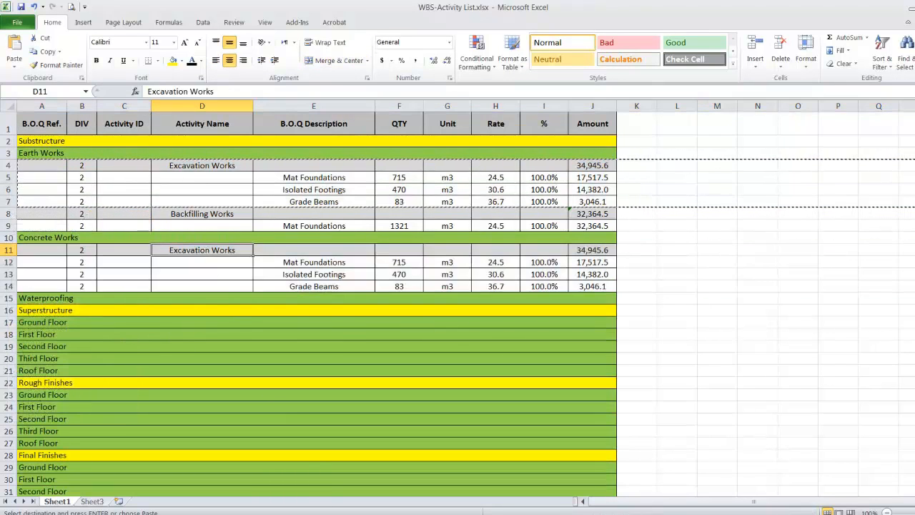
click(314, 477)
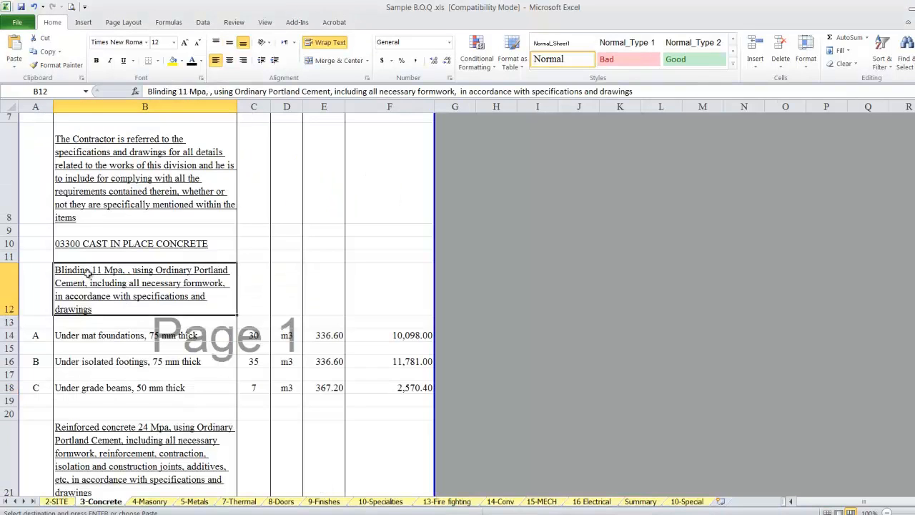
double_click(90, 274)
drag(90, 270, 30, 270)
right_click(63, 268)
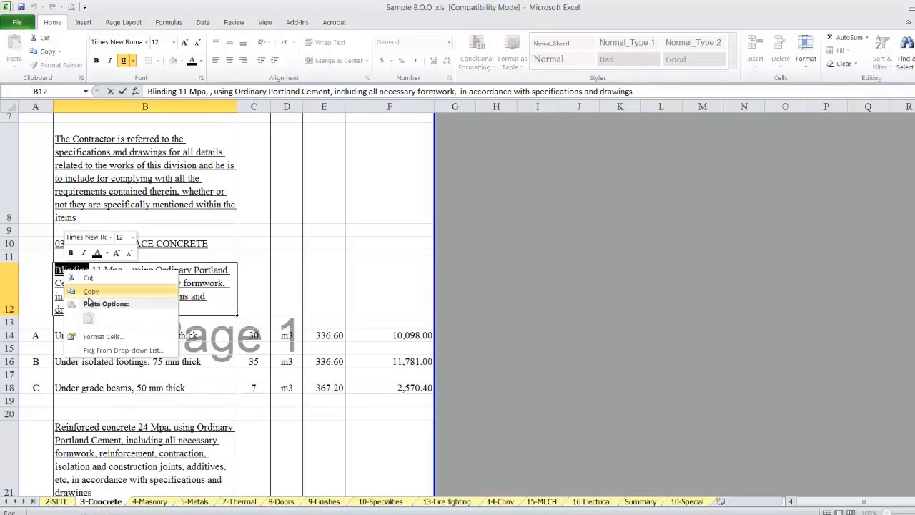
click(89, 292)
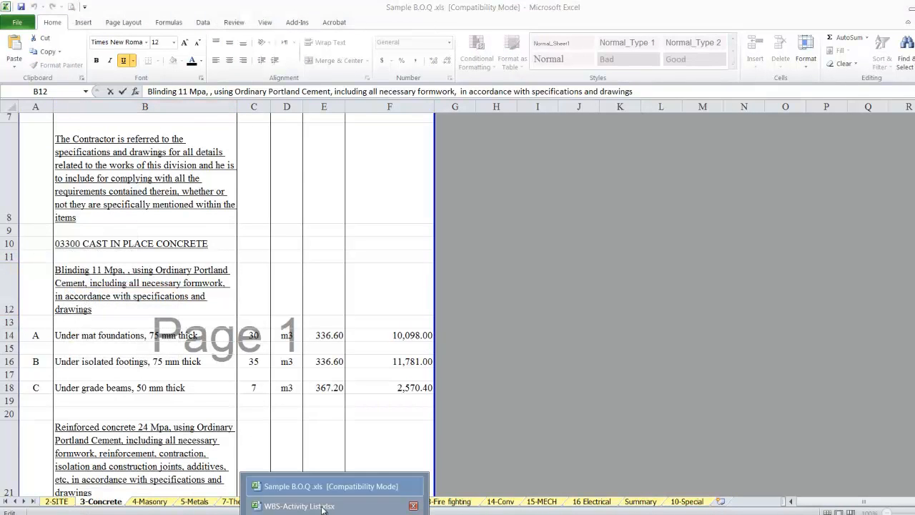
Return to WBS-Activity List and replace the activity name in D11 with Blinding Concrete.
click(308, 502)
double_click(183, 246)
drag(241, 248, 83, 236)
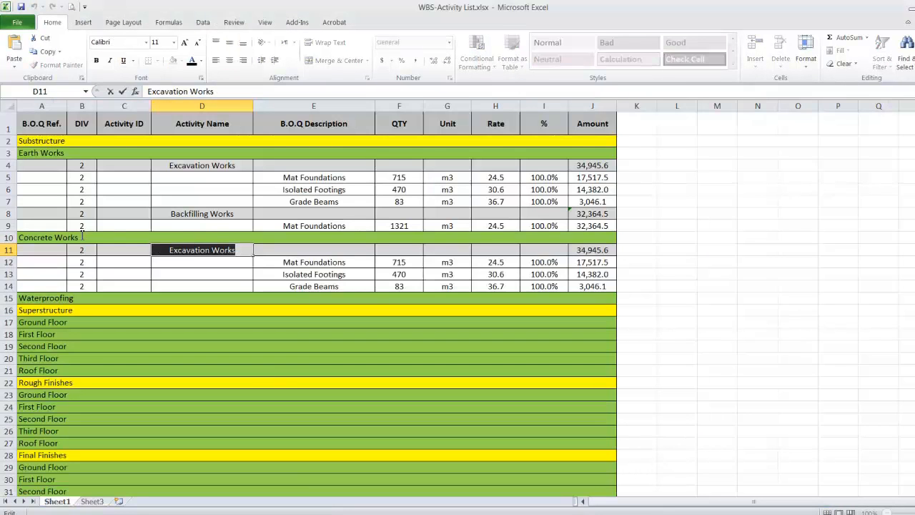
right_click(178, 247)
click(206, 294)
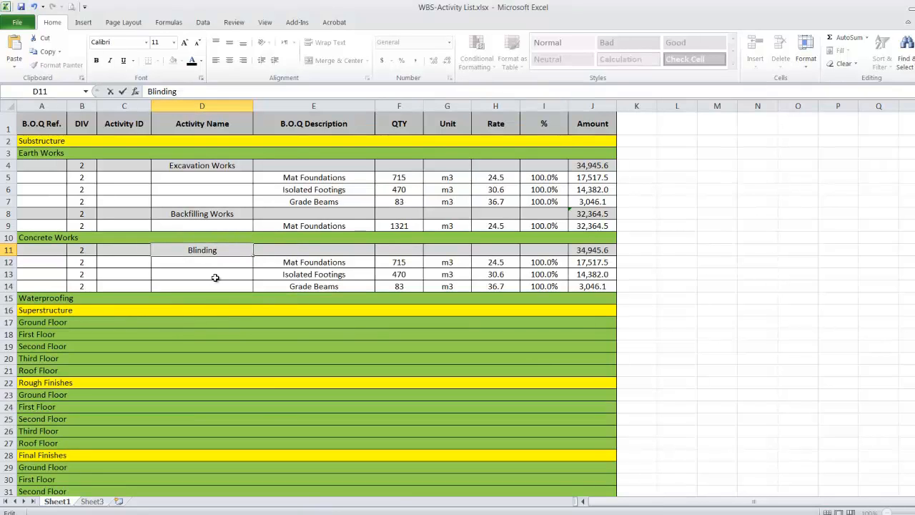
text(Concrete)
click(215, 278)
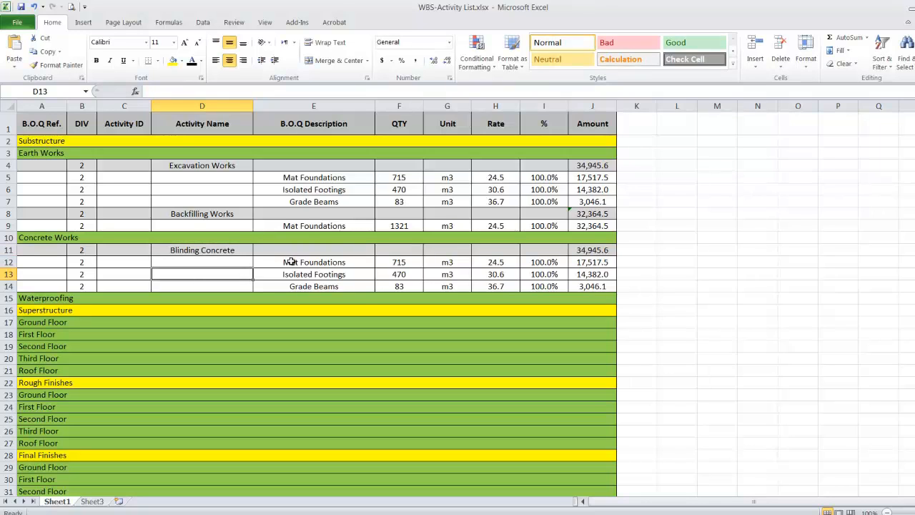
Switch to Sample B.O.Q and delete the two empty rows between blinding items A, B and C on the 3-Concrete sheet.
click(335, 514)
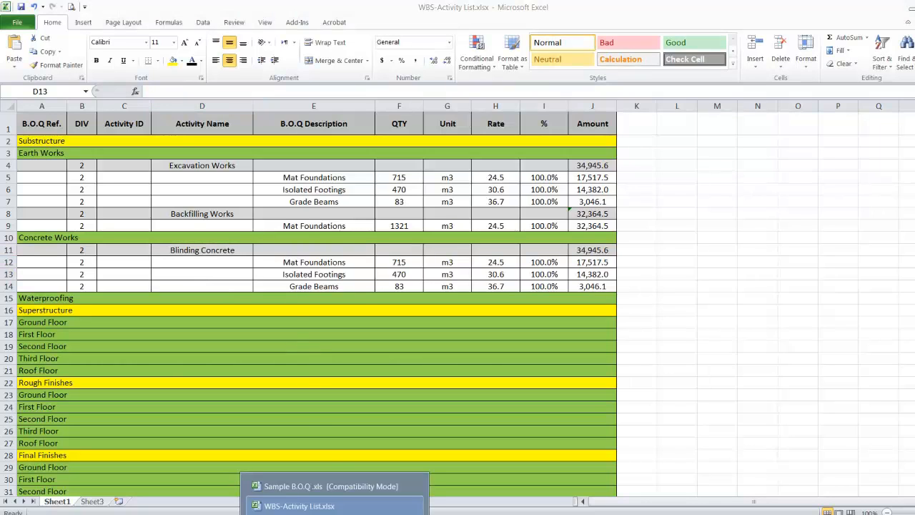
click(312, 487)
right_click(6, 349)
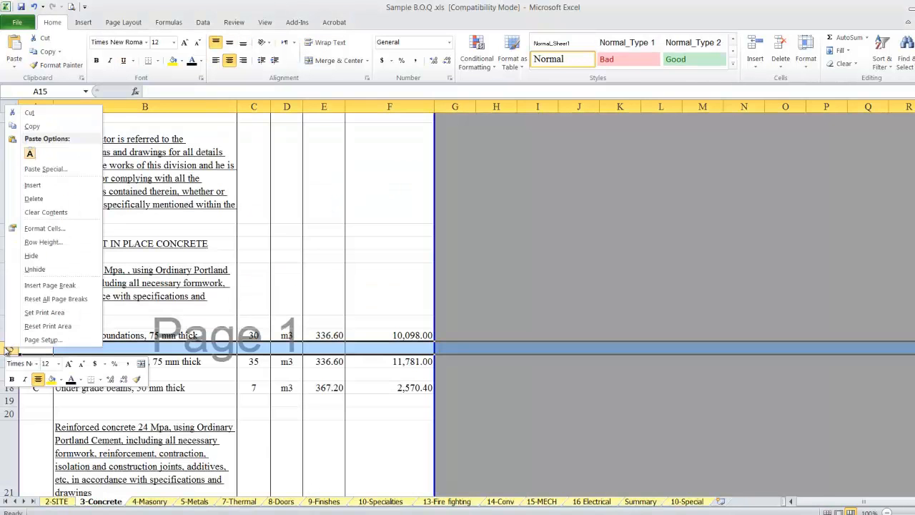
click(32, 198)
click(8, 362)
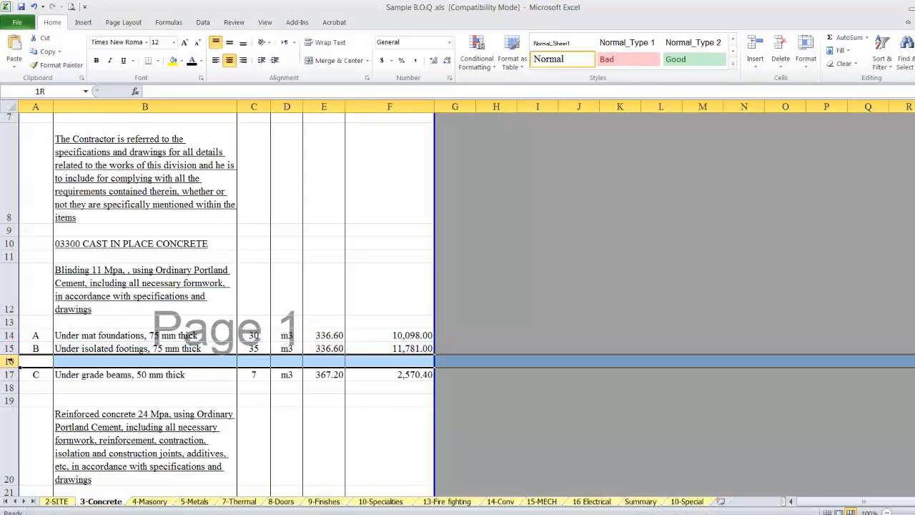
right_click(9, 361)
click(32, 212)
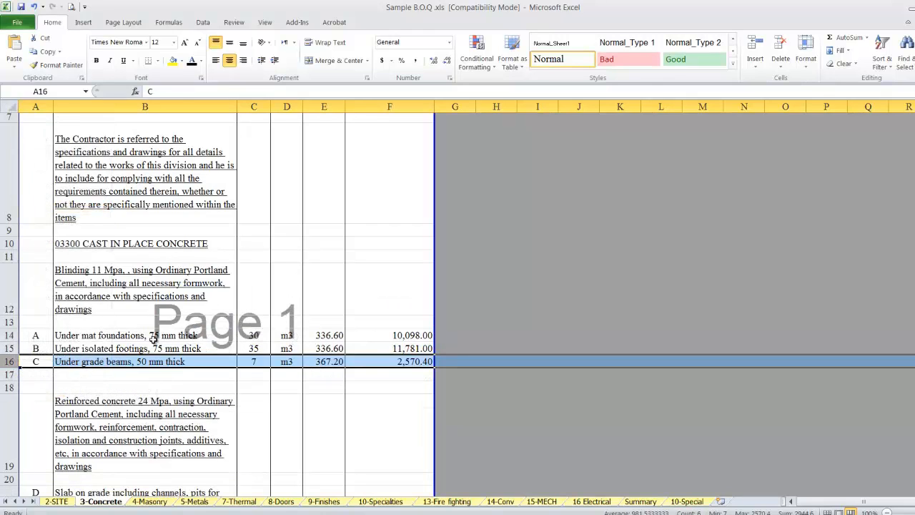
Copy the blinding items B14:E16 and paste them without source formatting at E12 in WBS-Activity List.
drag(127, 335, 319, 362)
right_click(319, 361)
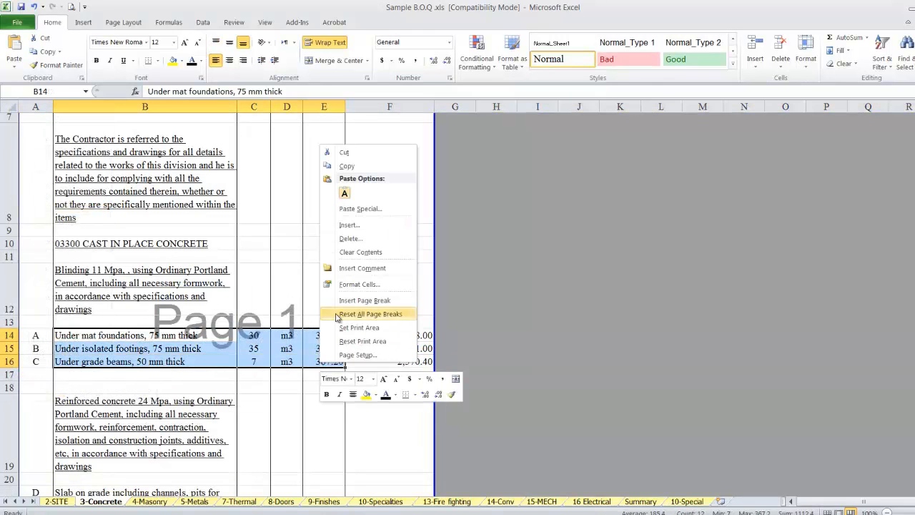
click(346, 166)
mouse_move(287, 509)
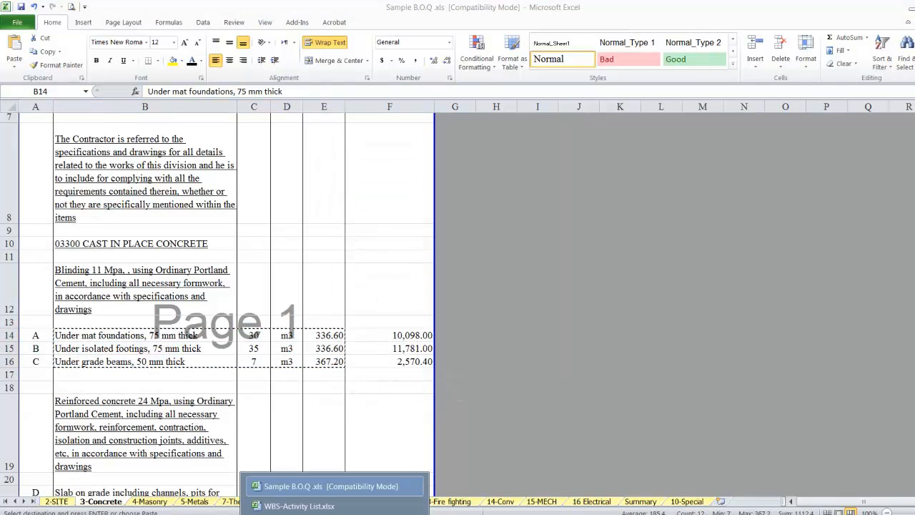
click(325, 507)
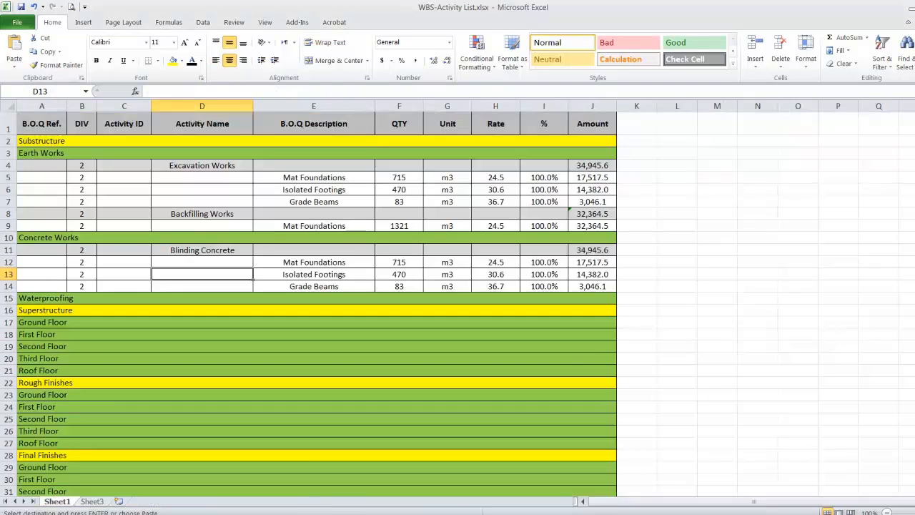
right_click(303, 262)
click(342, 306)
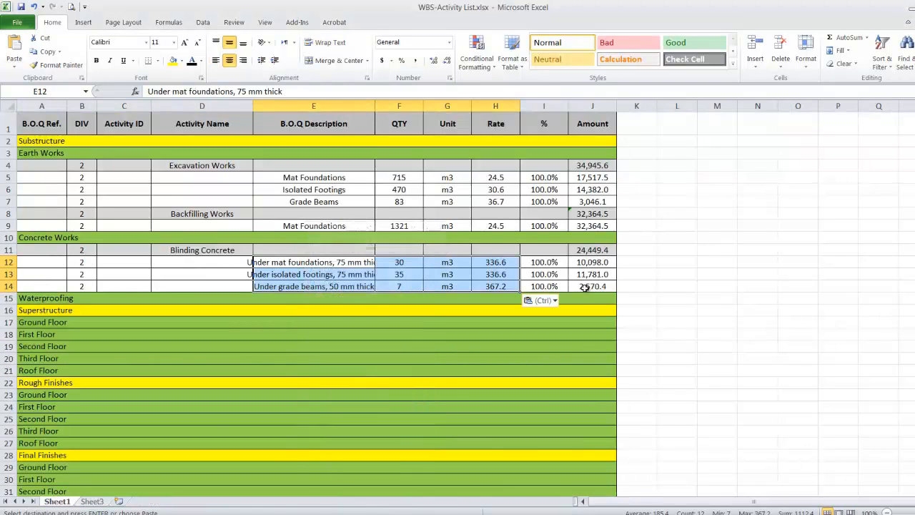
Check the Blinding Concrete amount formula in J11 and auto-fit the B.O.Q Description column to its contents.
double_click(593, 250)
key(Return)
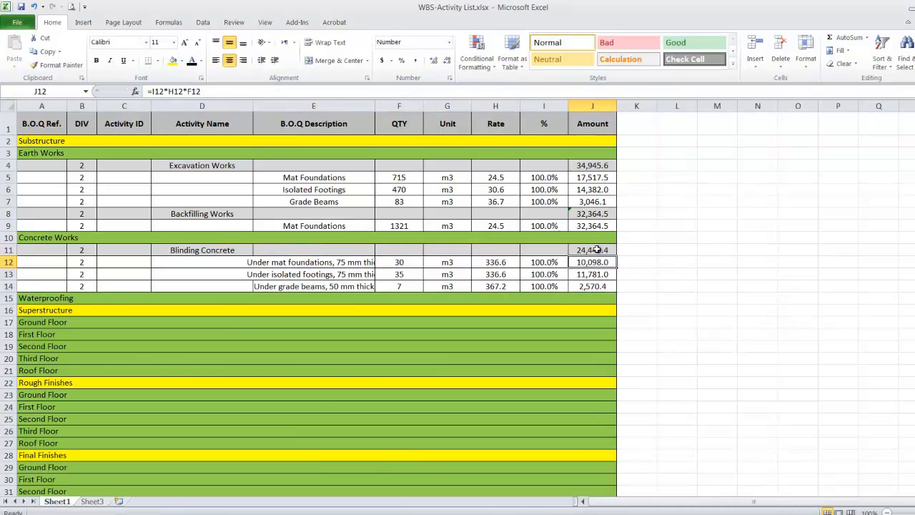
click(548, 264)
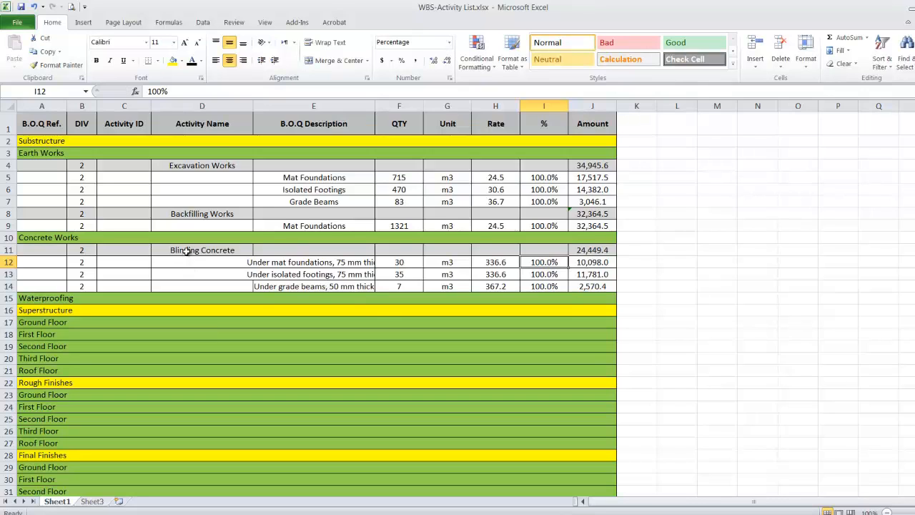
double_click(375, 106)
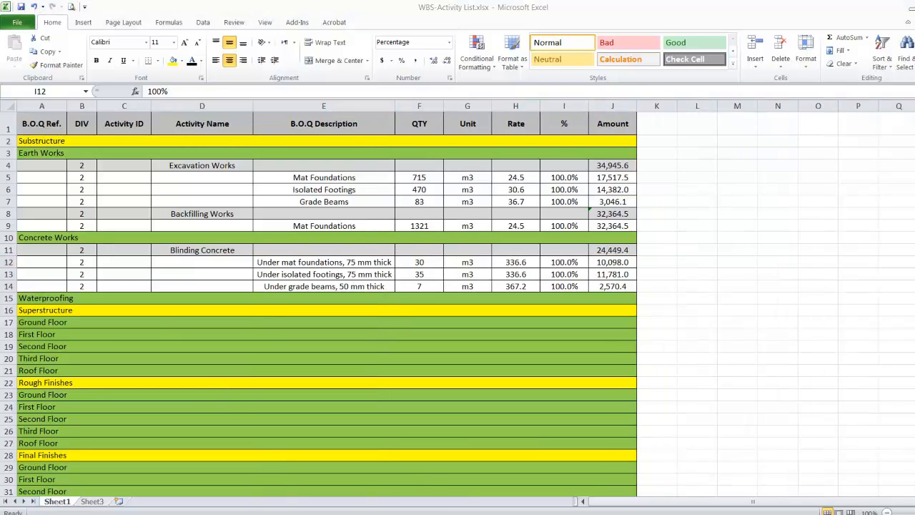
Switch to Sample B.O.Q and fill the blinding items B14:E16 with yellow.
click(322, 427)
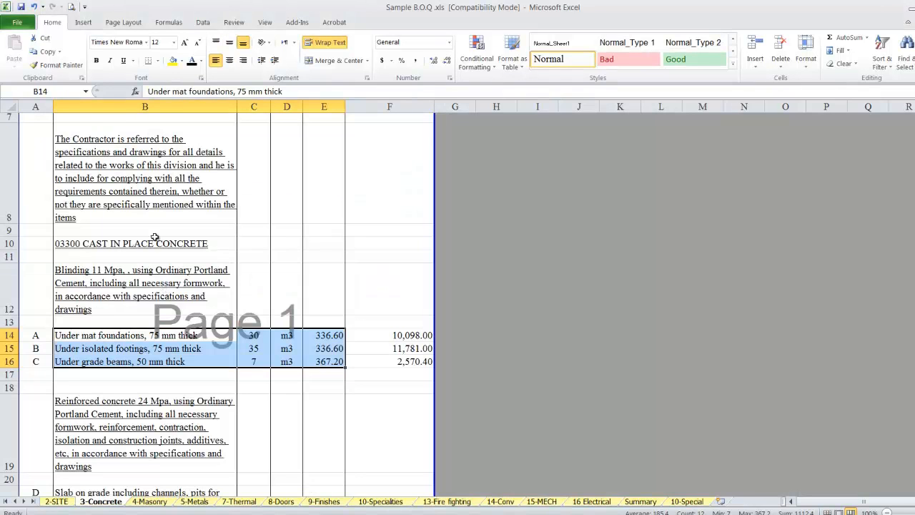
click(173, 60)
scroll(281, 248, down, 3)
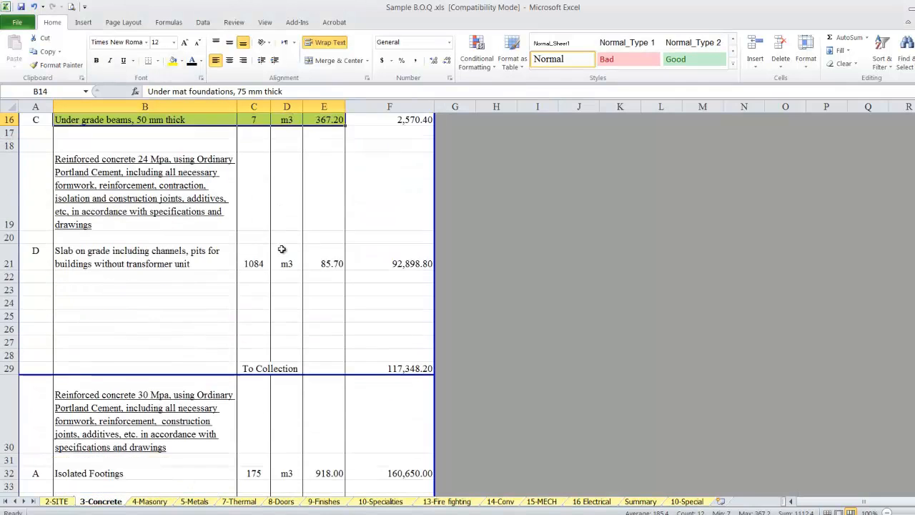
scroll(282, 249, up, 1)
scroll(282, 249, up, 1)
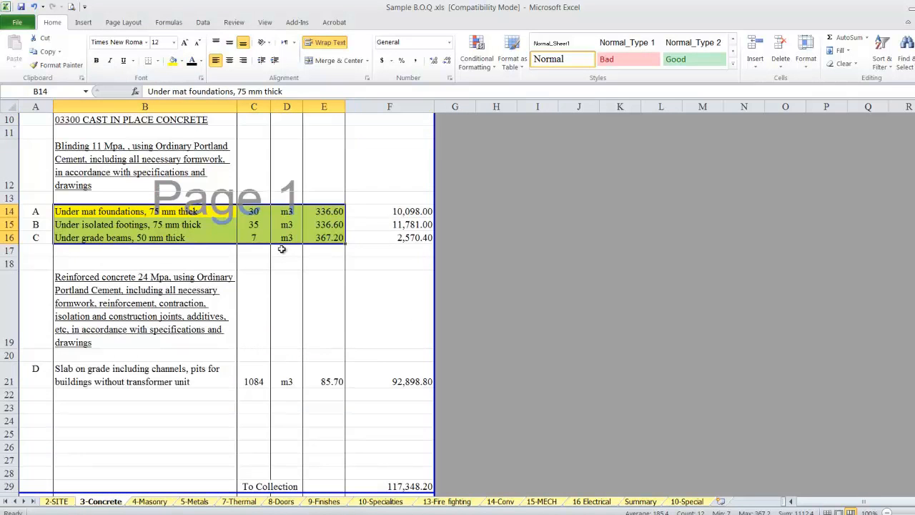
Check the slab on grade item in B21, and in WBS-Activity List insert a copy of rows 8 and 9 above Waterproofing.
click(89, 379)
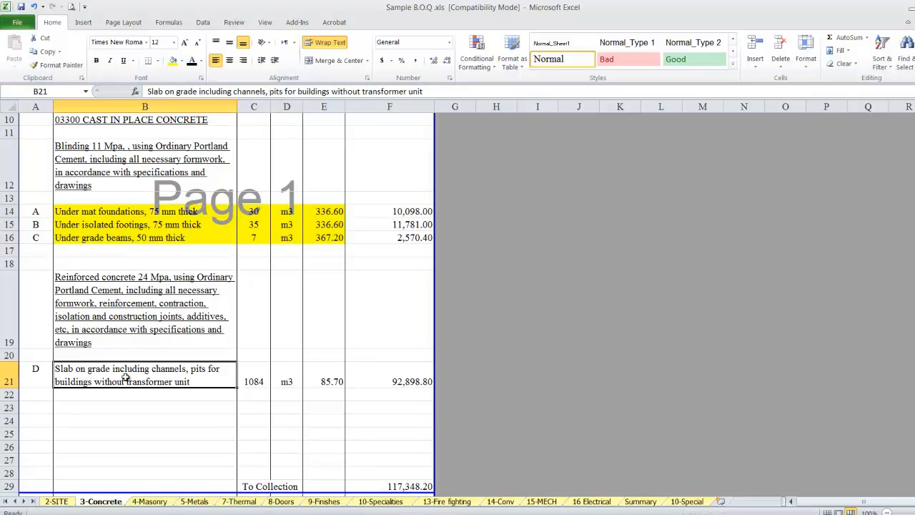
click(335, 514)
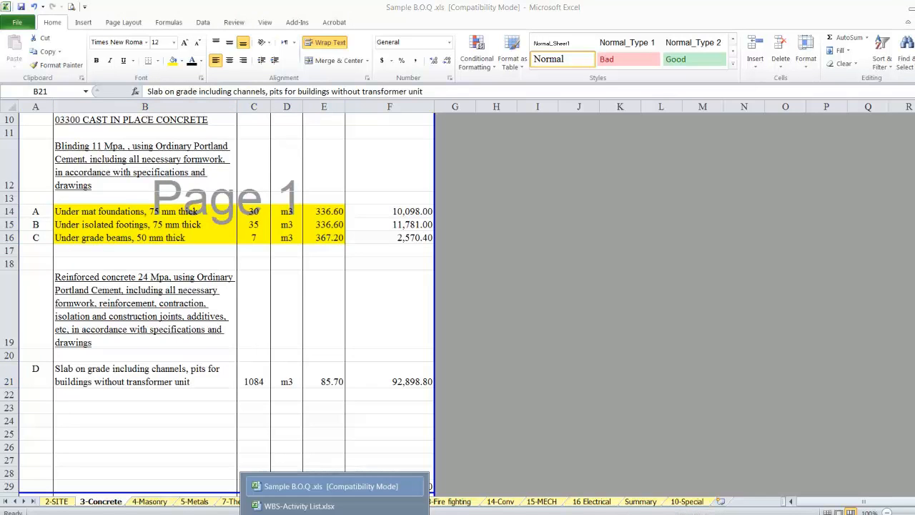
click(310, 506)
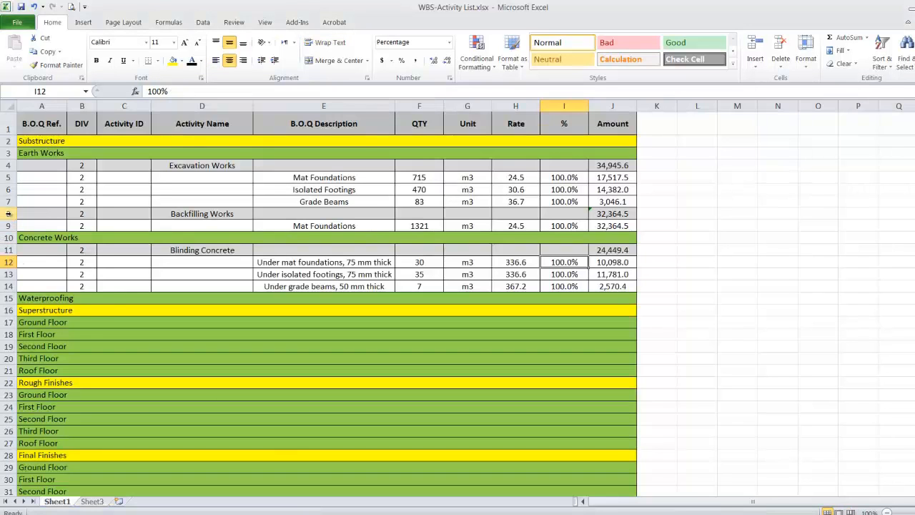
drag(7, 213, 7, 225)
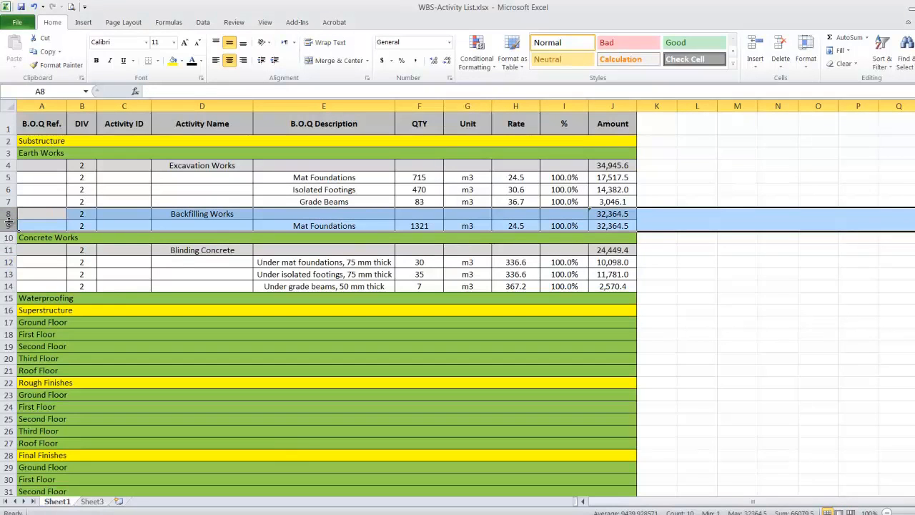
right_click(7, 225)
click(25, 248)
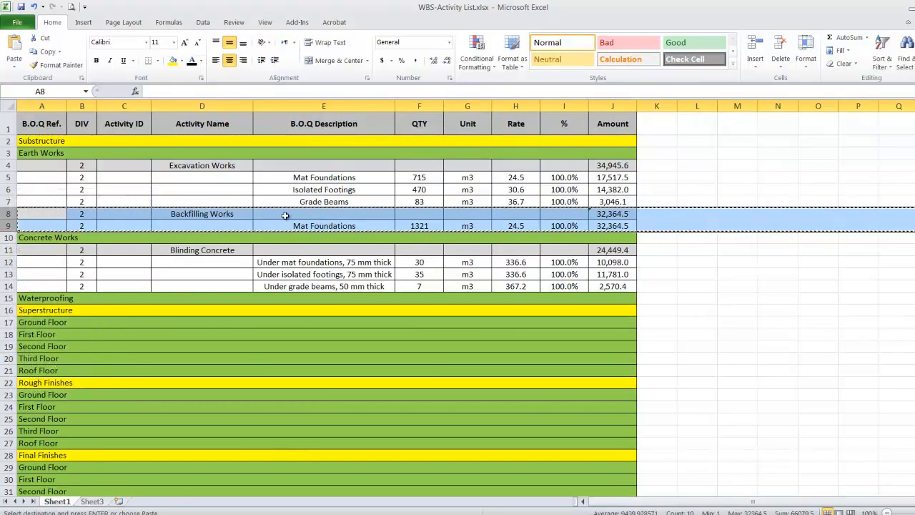
click(6, 298)
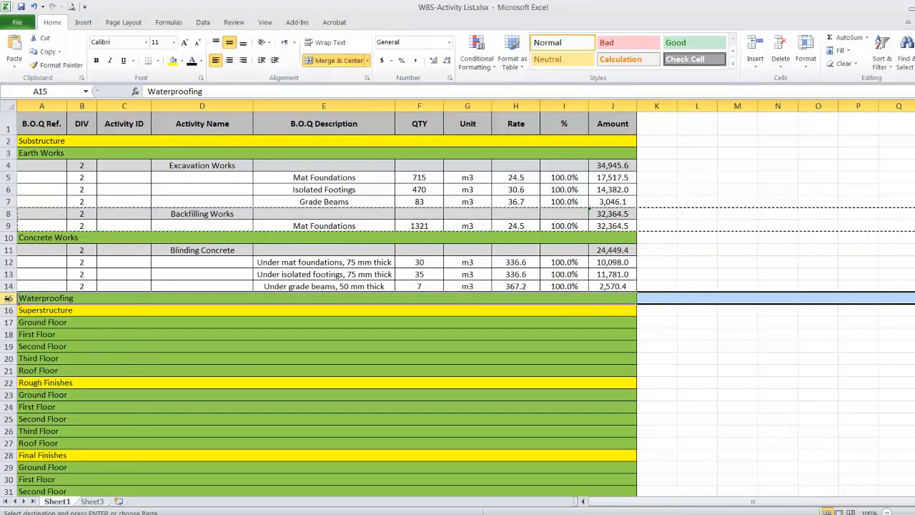
right_click(7, 299)
click(57, 379)
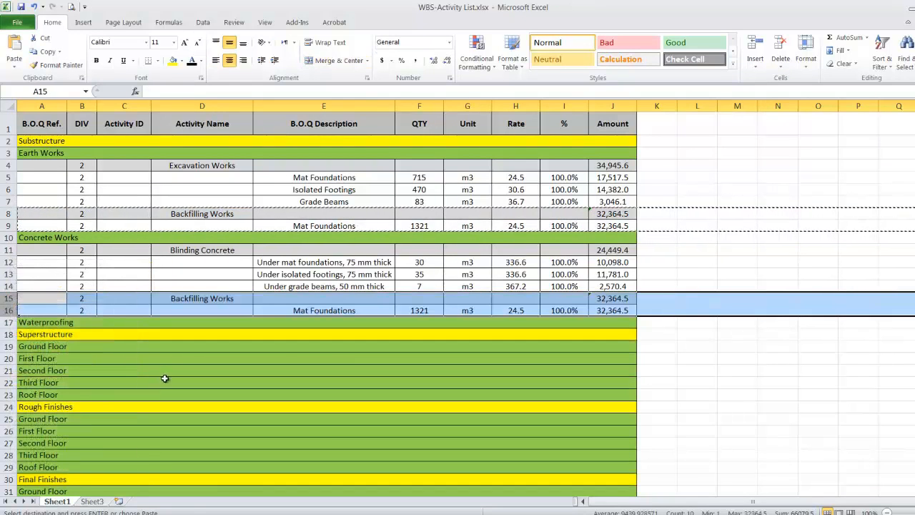
Rename the activity in D15 as Slab on Grade and switch back to Sample B.O.Q.
click(207, 302)
double_click(234, 298)
drag(235, 298, 148, 299)
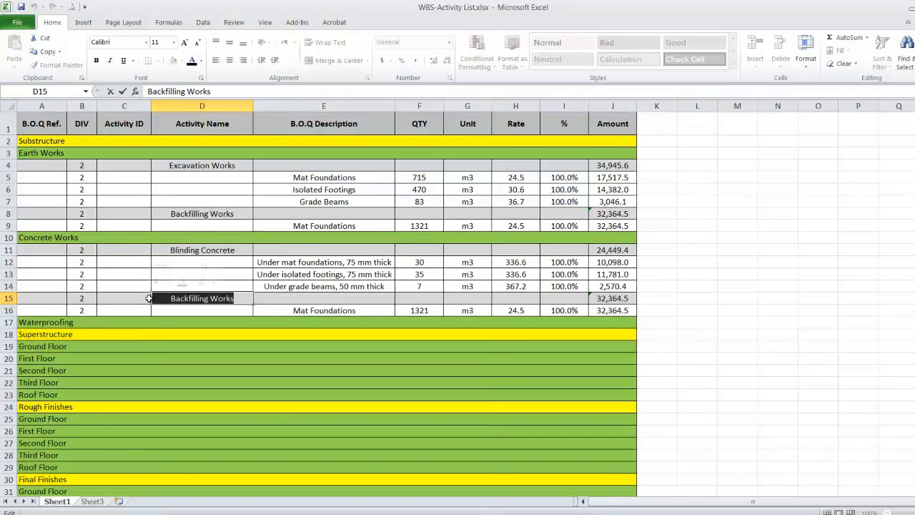
text(Slab)
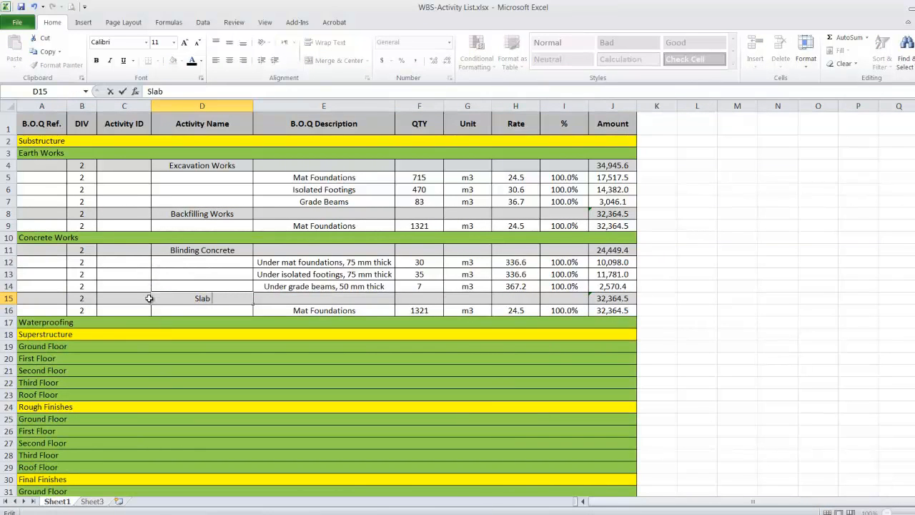
text( on Grade)
click(304, 309)
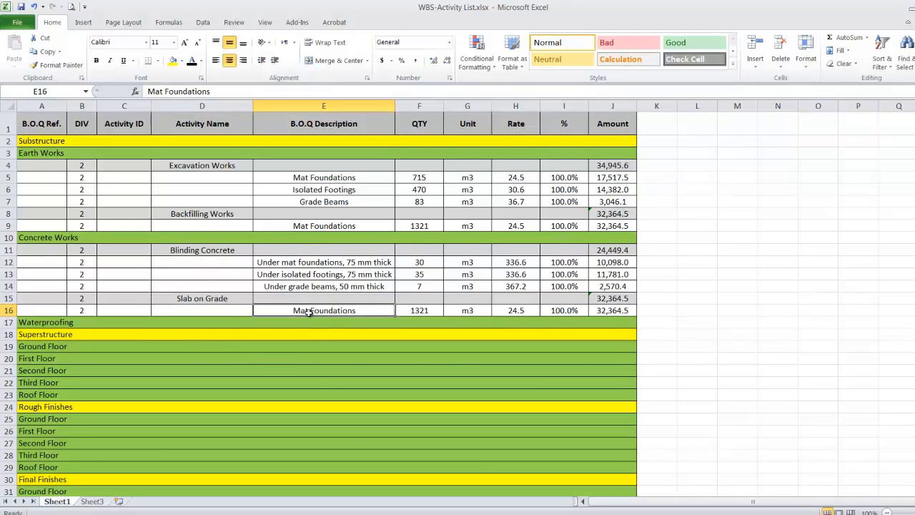
click(323, 486)
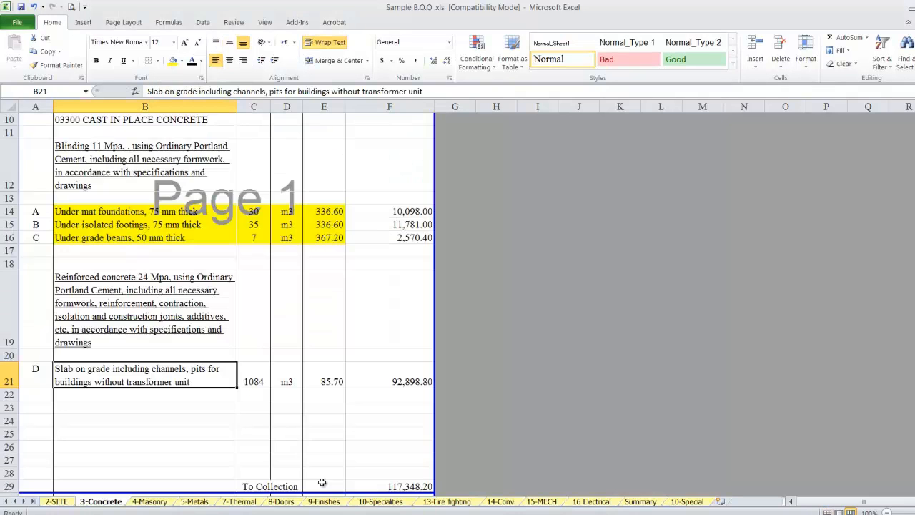
Copy the slab on grade item B21:E21, paste it as values at E16 in WBS-Activity List, and save the workbook.
drag(118, 372, 325, 372)
right_click(325, 373)
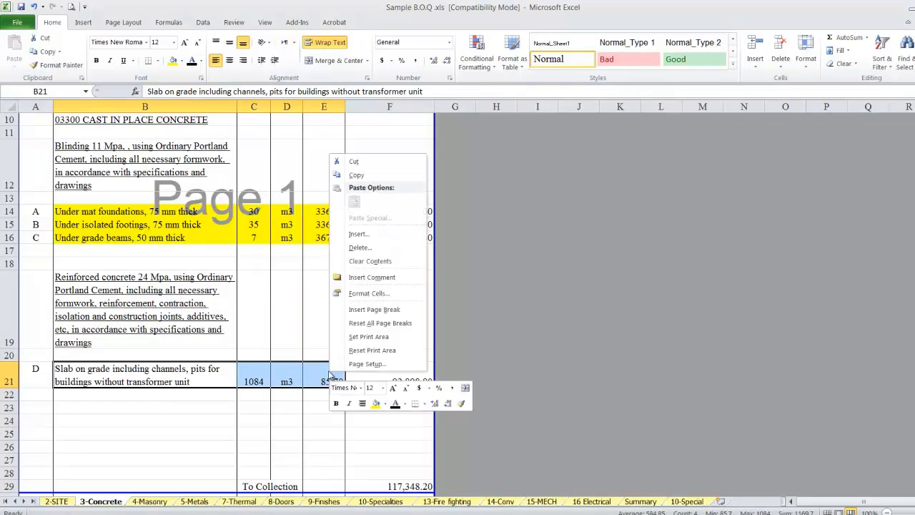
click(357, 174)
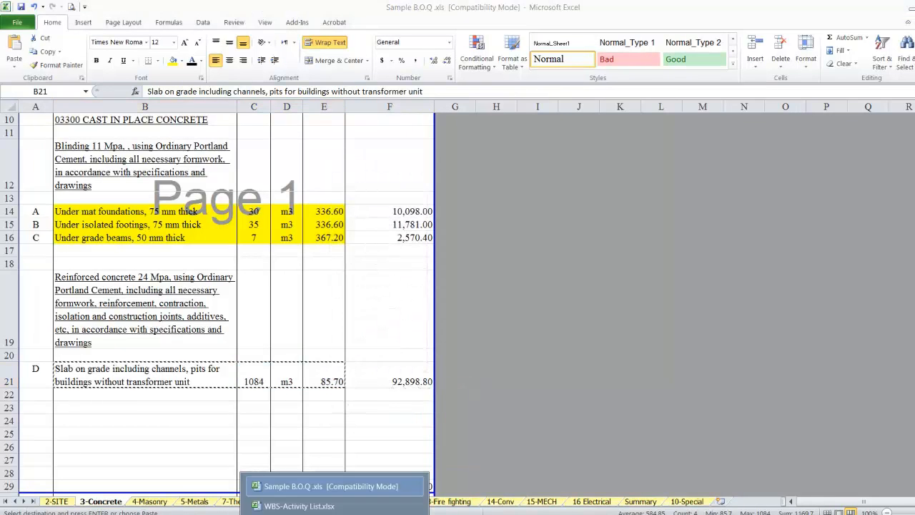
click(286, 504)
right_click(309, 312)
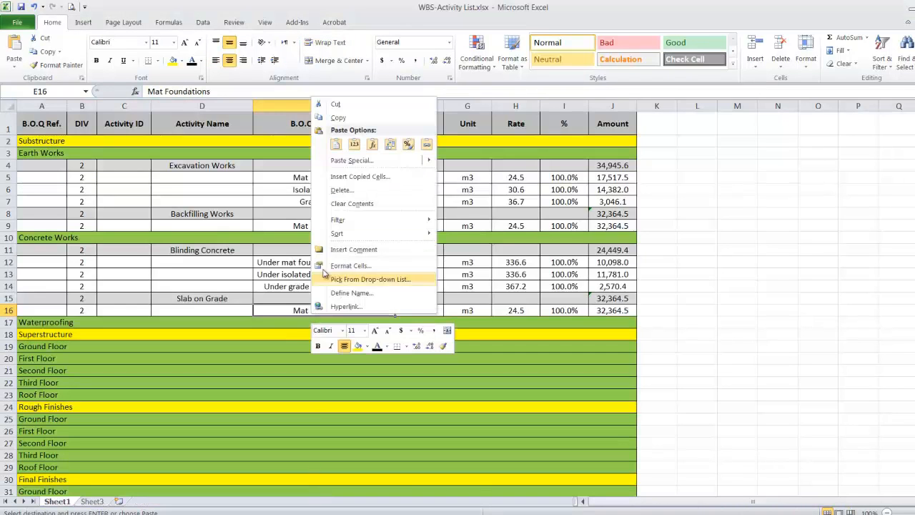
click(359, 144)
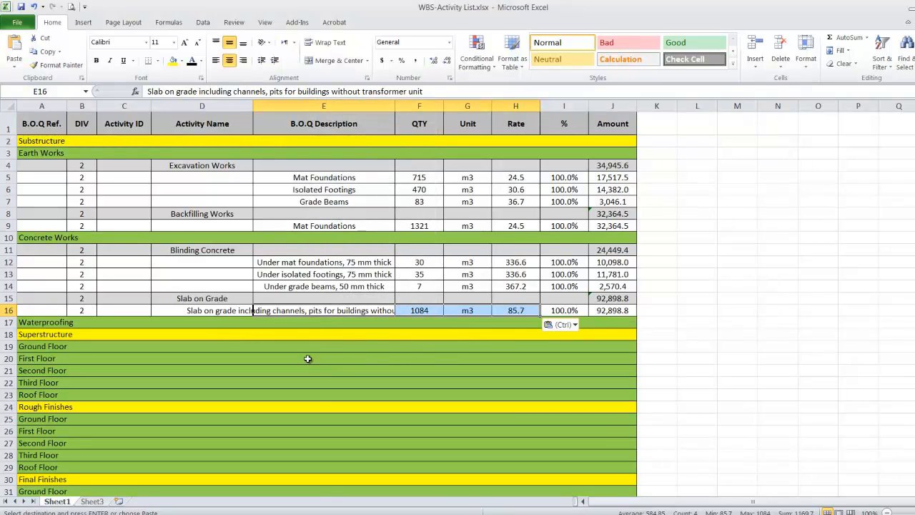
click(22, 7)
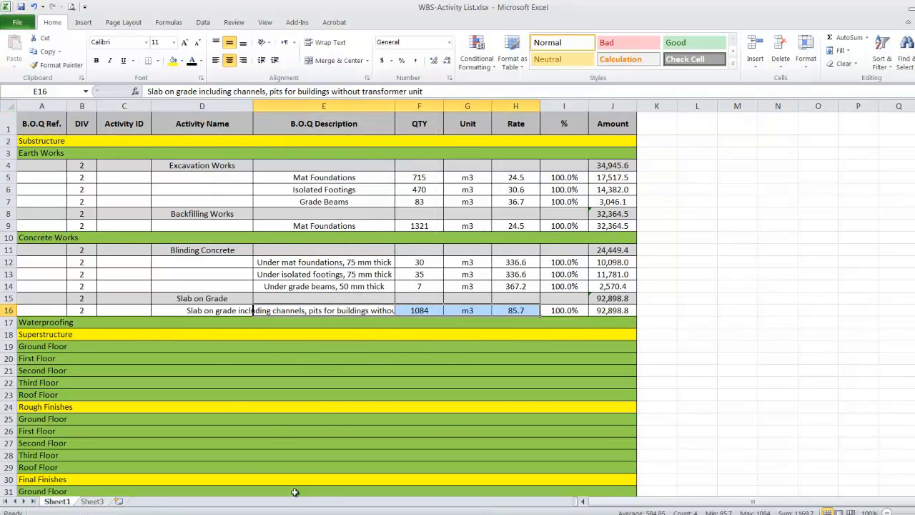
Switch to Sample B.O.Q and fill the slab on grade item B21:E21 with yellow.
click(295, 493)
click(292, 487)
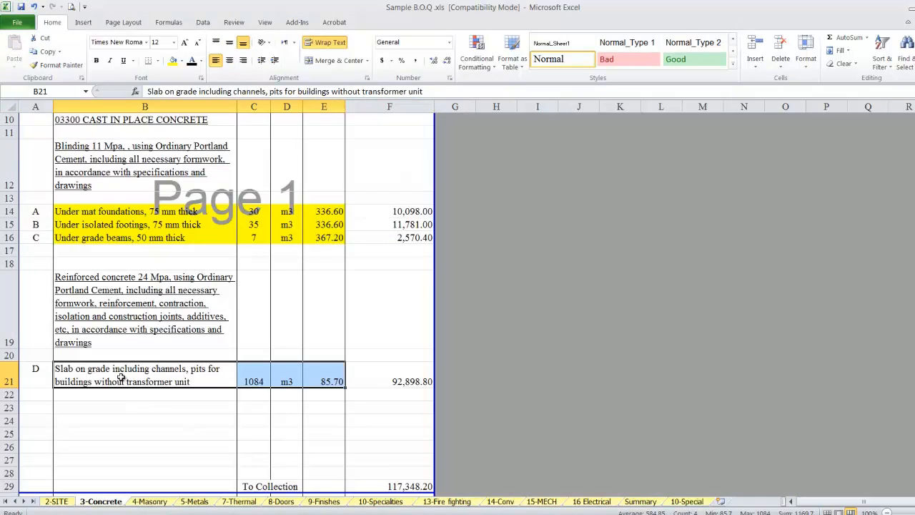
click(173, 60)
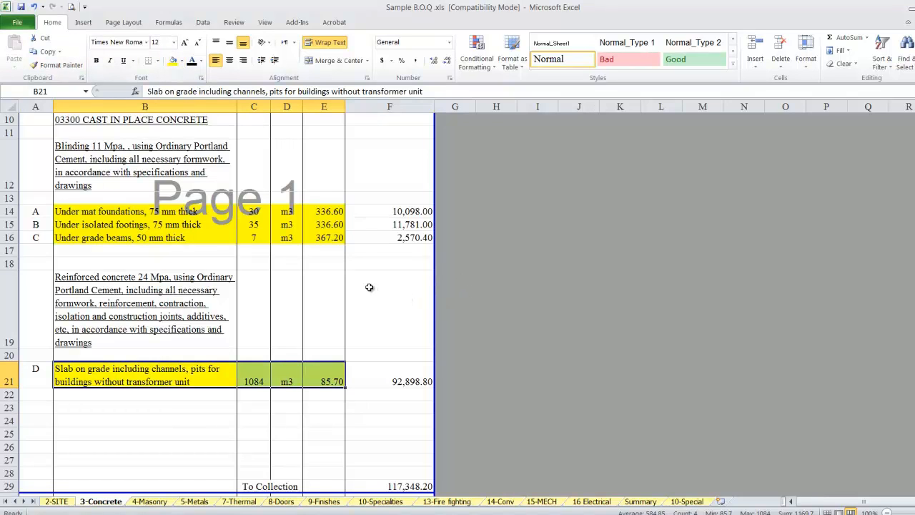
Delete the blank row 33 below Isolated Footings and review the isolated footings, grade beams and mat foundations items.
scroll(280, 322, down, 4)
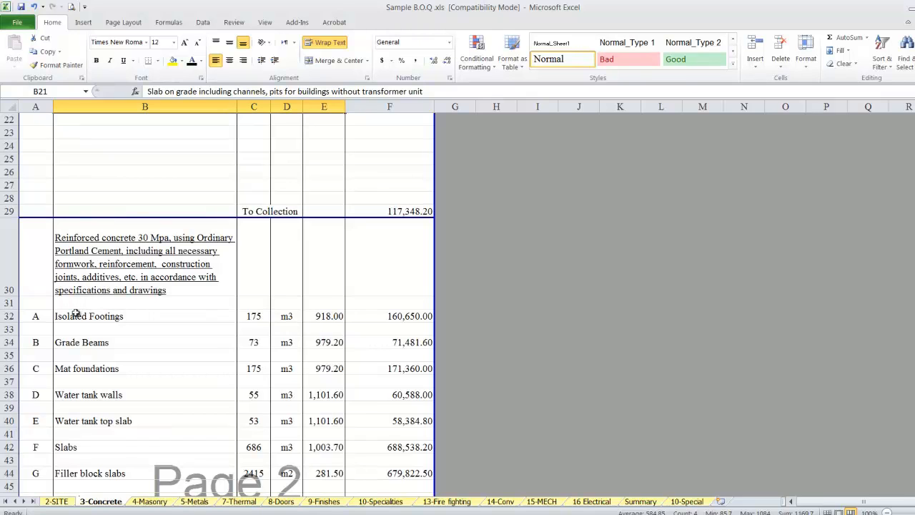
scroll(76, 313, down, 1)
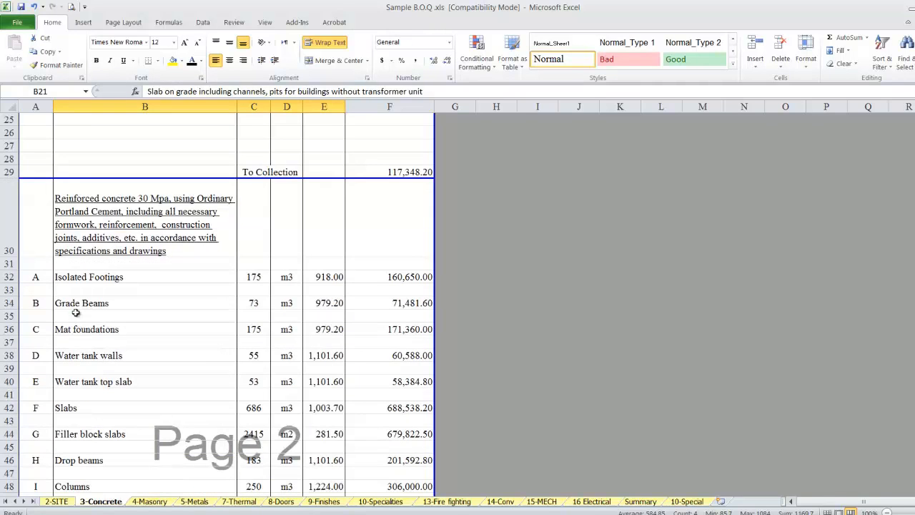
click(9, 290)
right_click(8, 289)
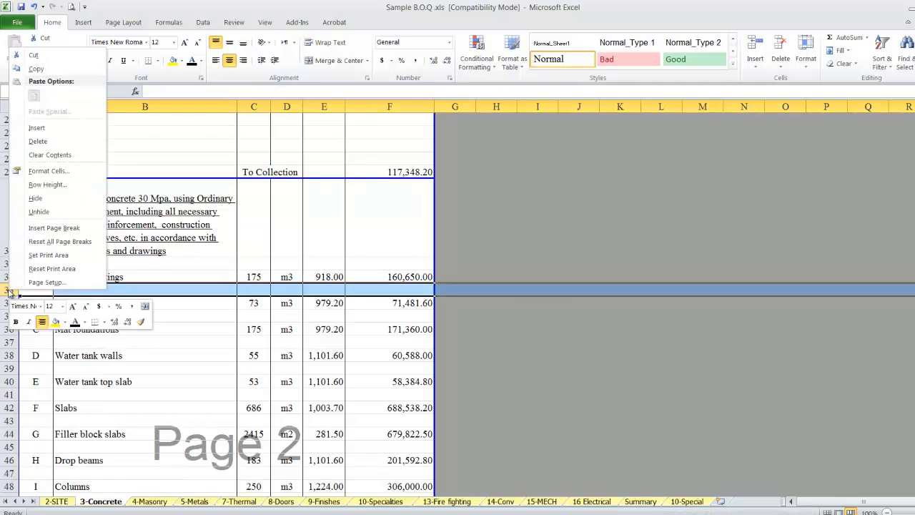
click(88, 146)
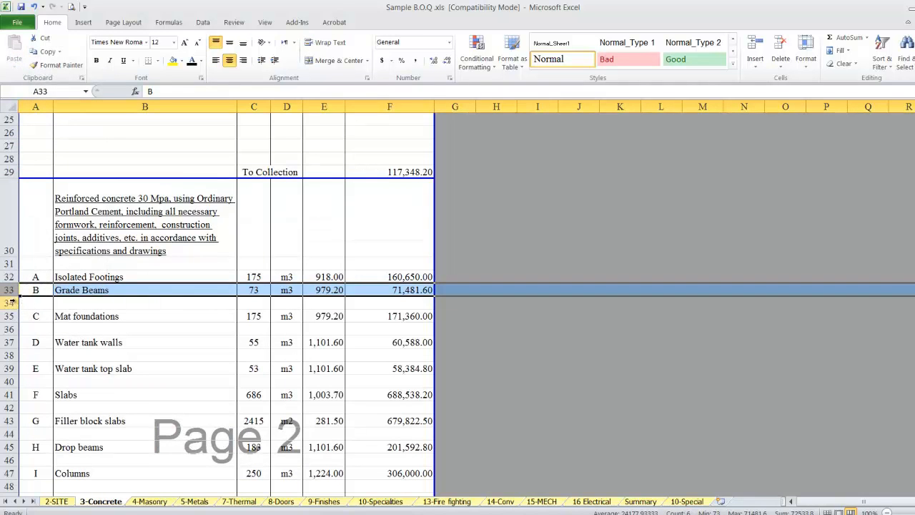
click(106, 317)
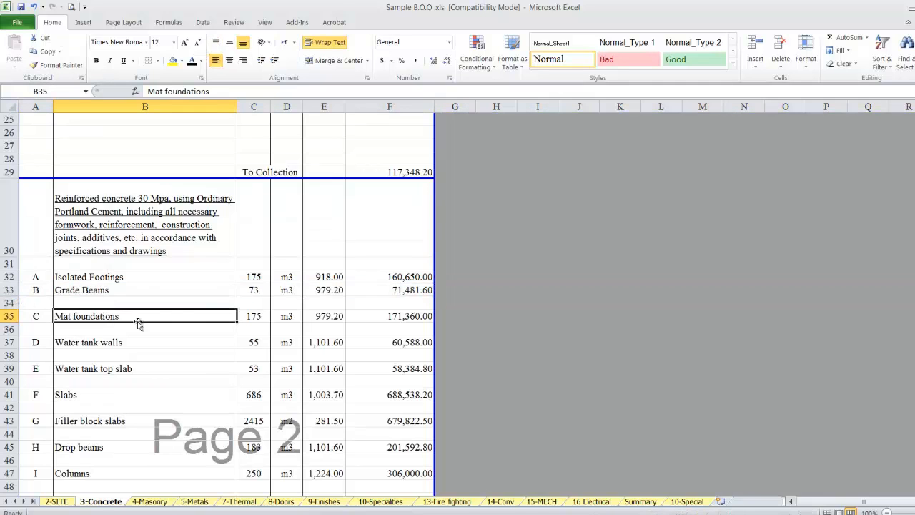
click(98, 292)
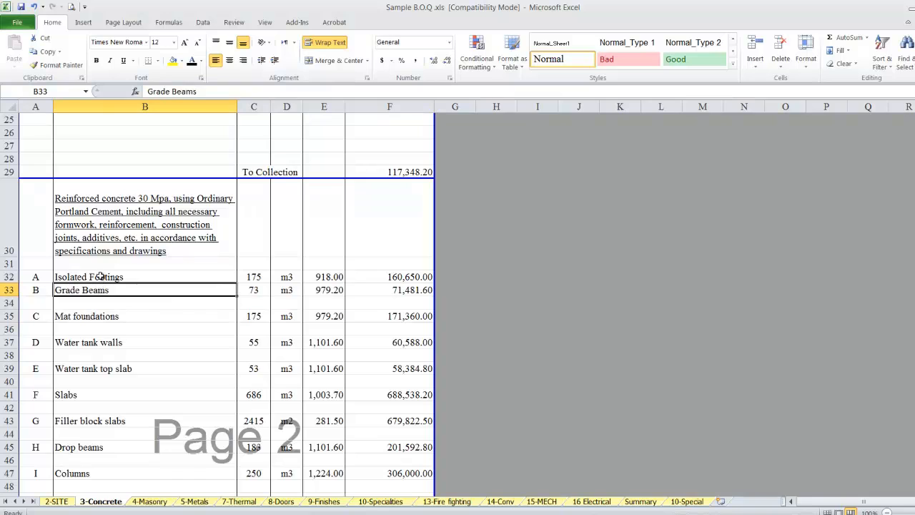
click(102, 277)
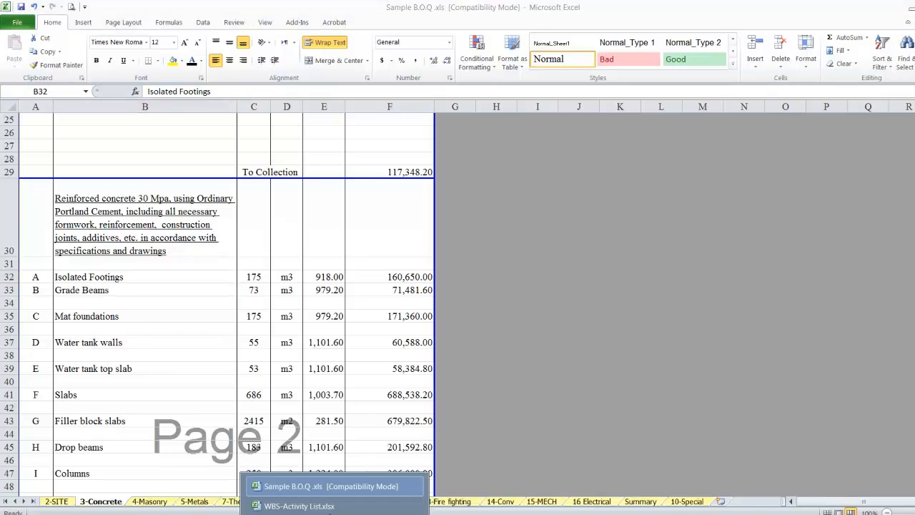
Switch to WBS-Activity List and insert a copy of the Blinding Concrete rows 11 to 14 above Slab on Grade.
click(300, 501)
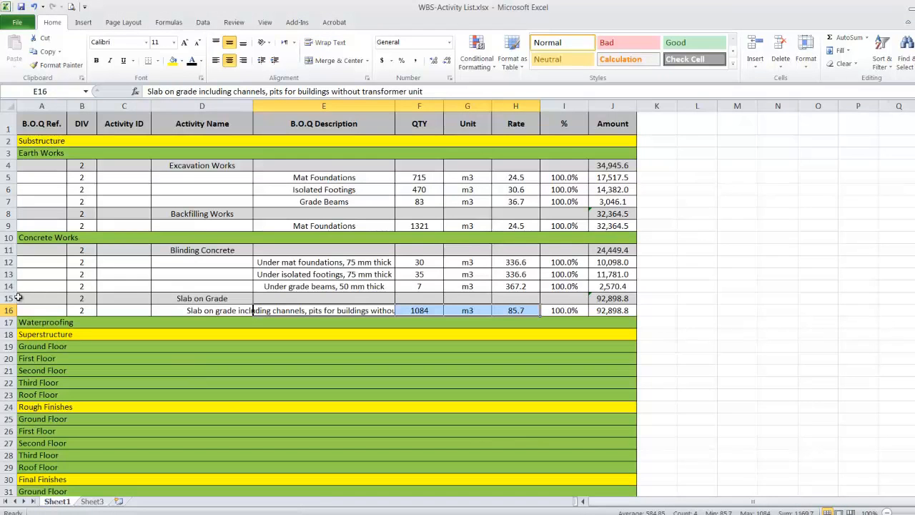
drag(4, 298, 7, 306)
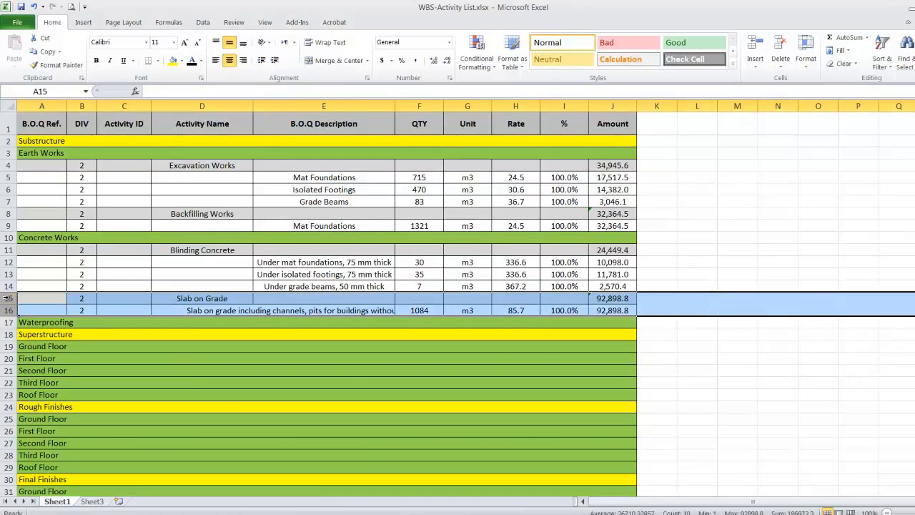
drag(8, 250, 9, 286)
right_click(10, 285)
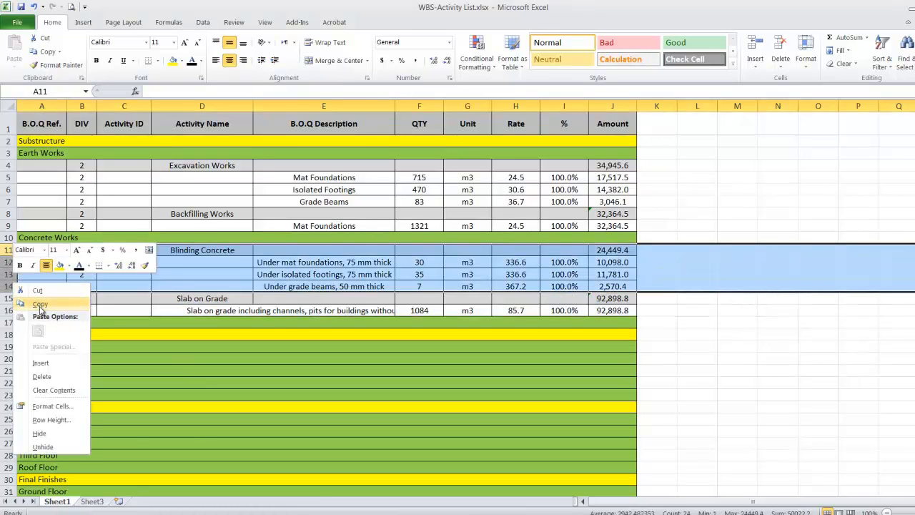
click(39, 303)
click(9, 298)
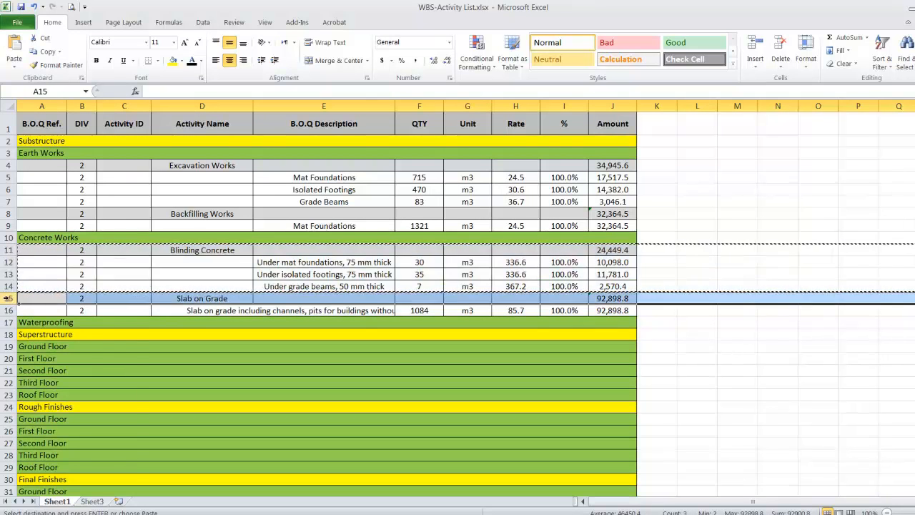
right_click(10, 299)
click(56, 378)
click(148, 314)
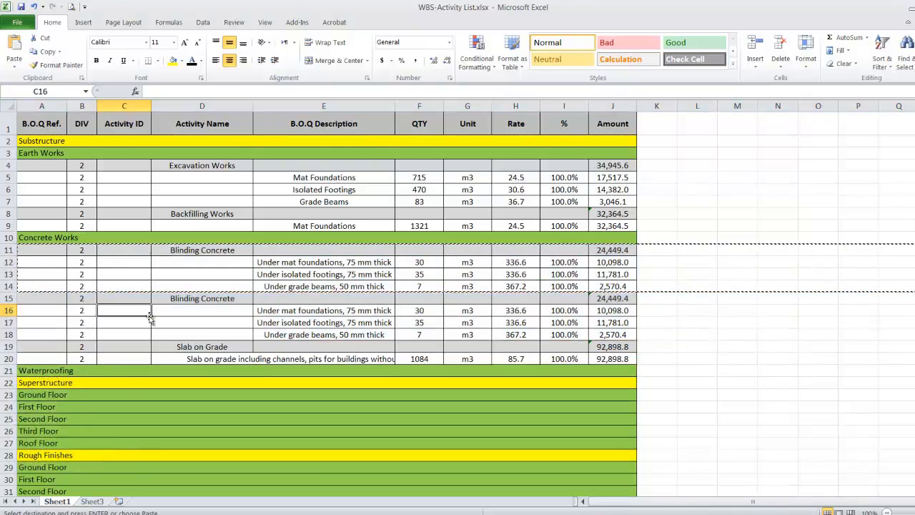
Set the DIV value to 3 for all concrete works rows, B11 to B20.
click(84, 251)
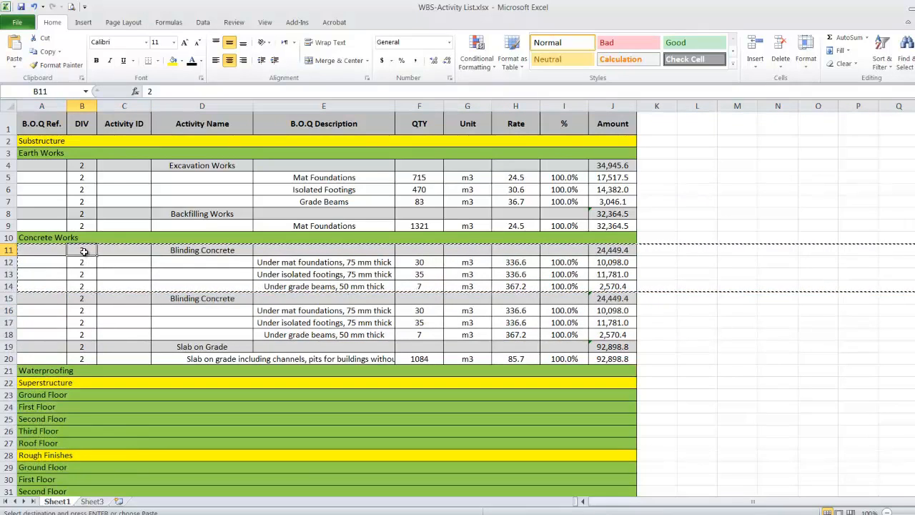
key(Down)
text(3)
key(Return)
text(3)
key(Return)
text(3 )
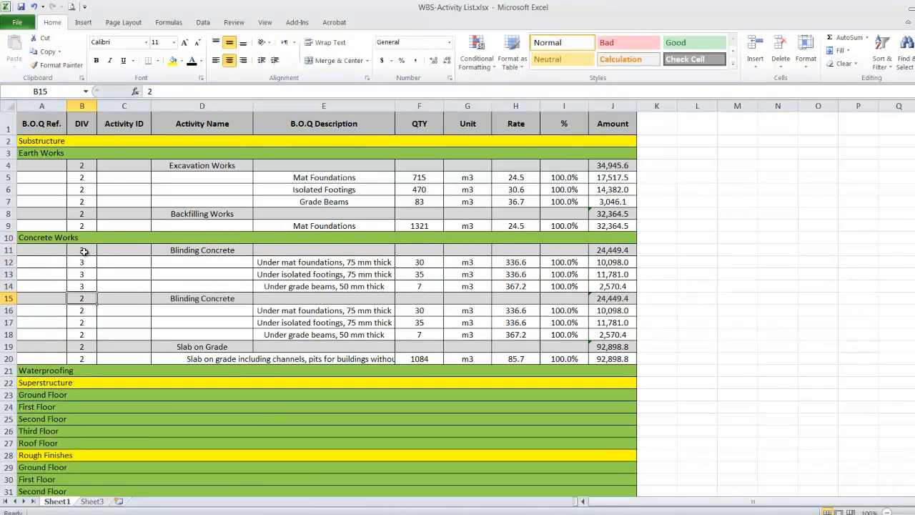
text(3 3 3 3)
key(Return)
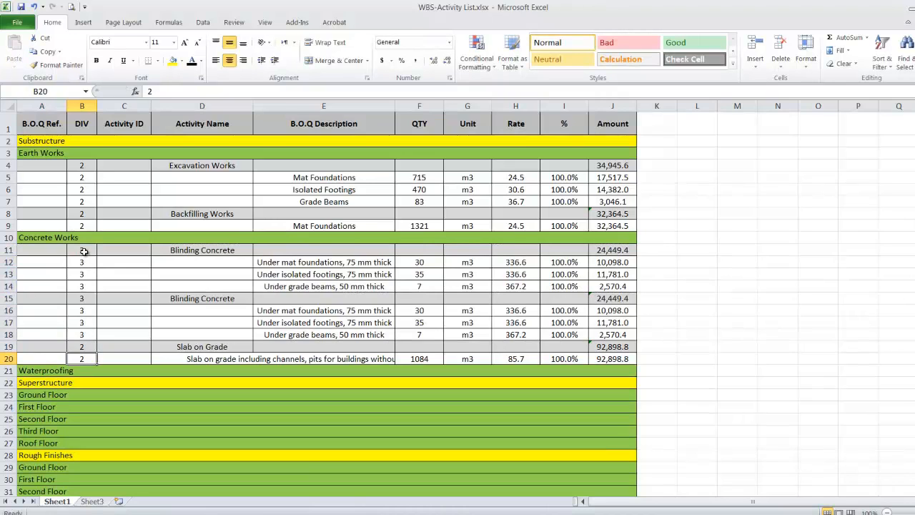
key(Up)
key(Return)
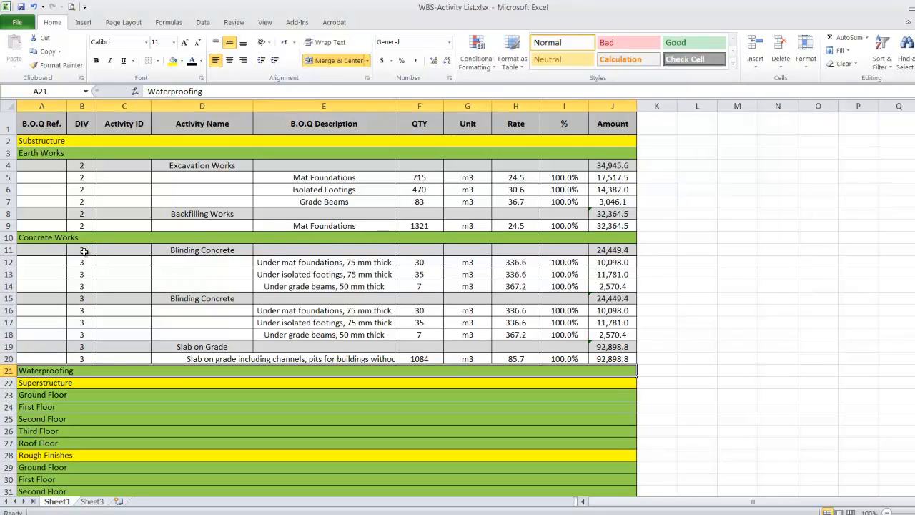
Rename the copied activity in D15 as R.C Footing.
click(211, 298)
double_click(195, 298)
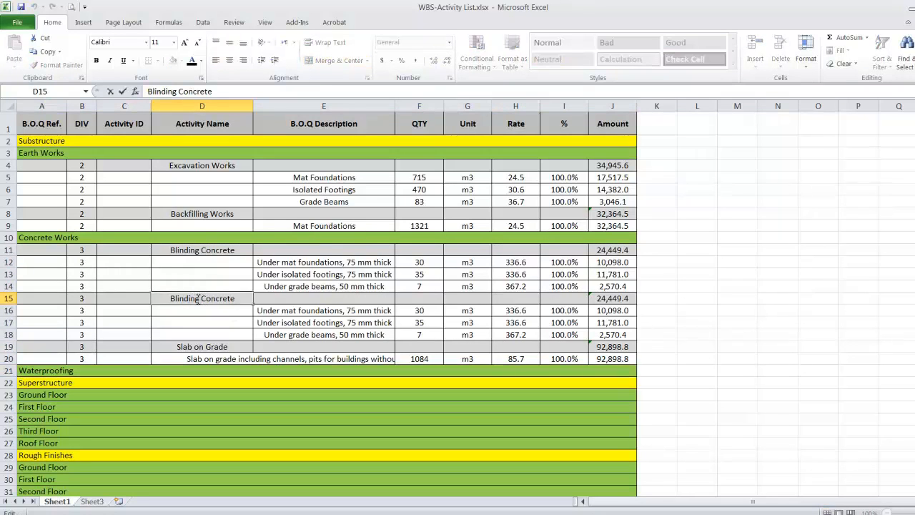
drag(198, 298, 161, 298)
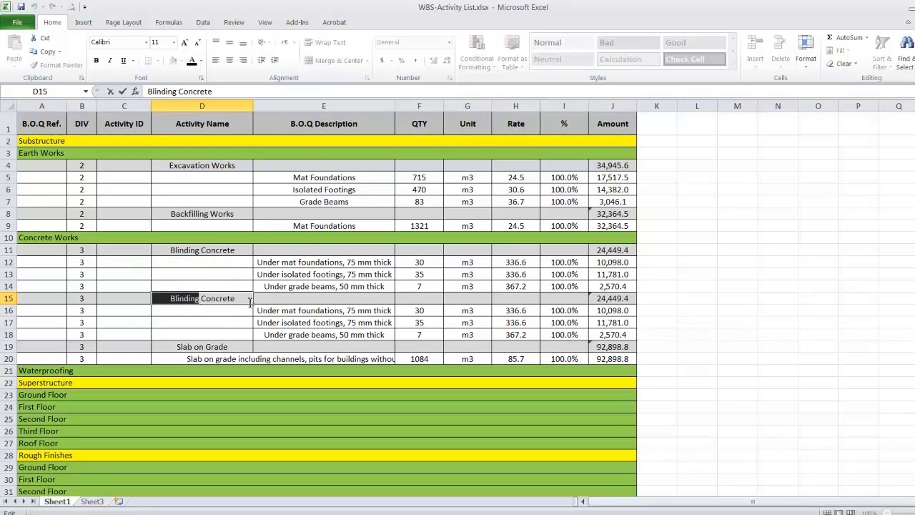
drag(242, 301, 91, 281)
text(R)
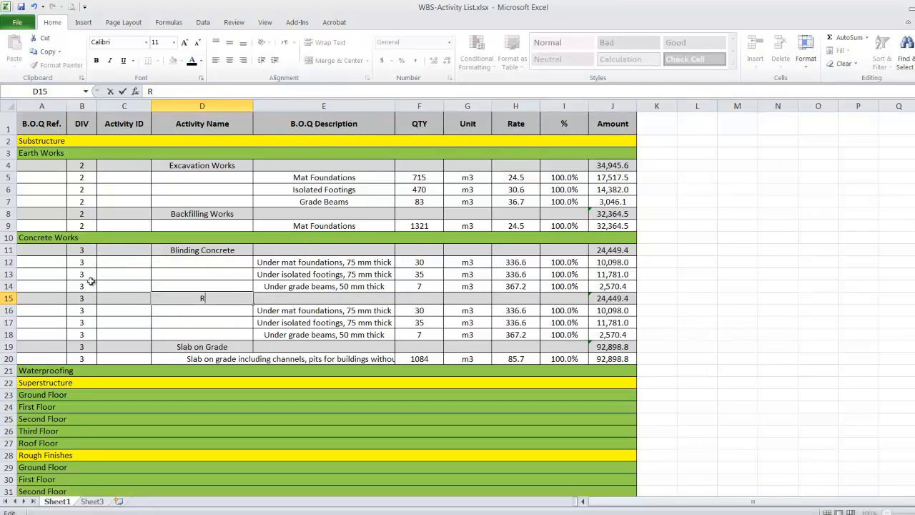
text(.C Footing)
Clear the copied descriptions, quantities, units and rates in E16:H18 under R.C Footing.
click(280, 309)
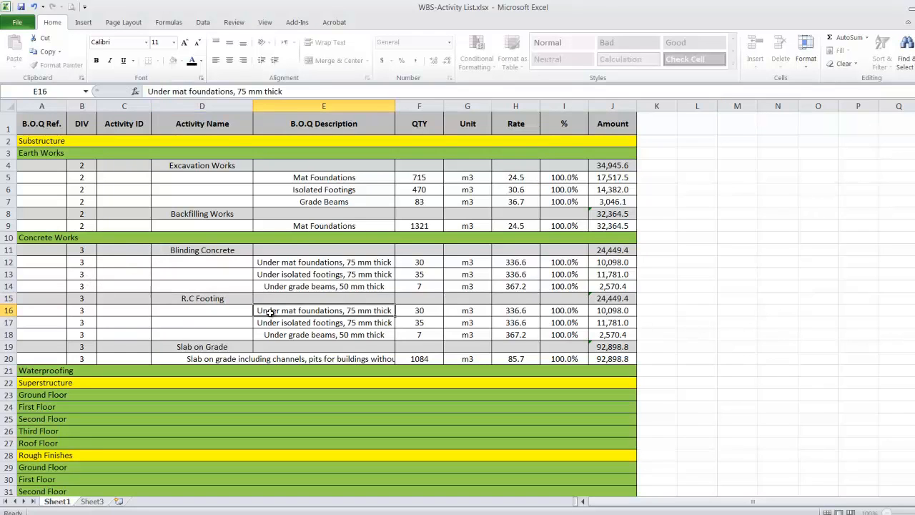
drag(283, 308, 508, 335)
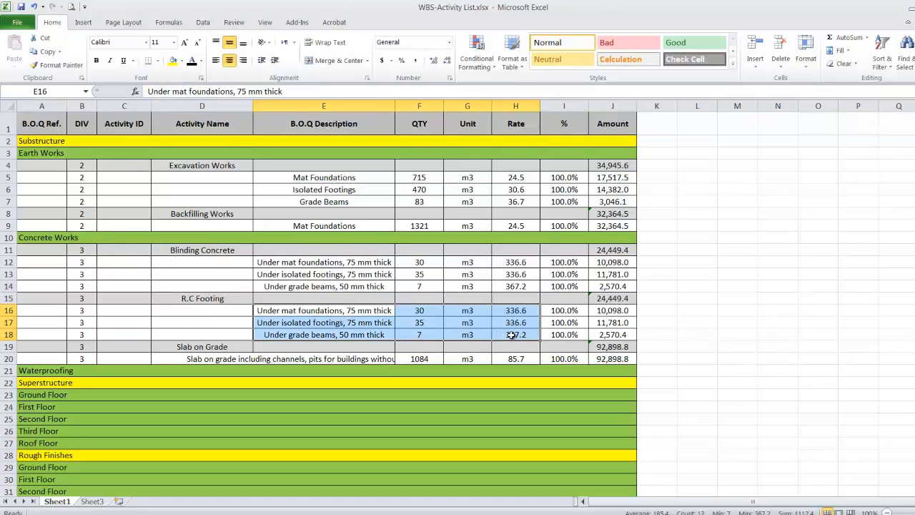
key(Delete)
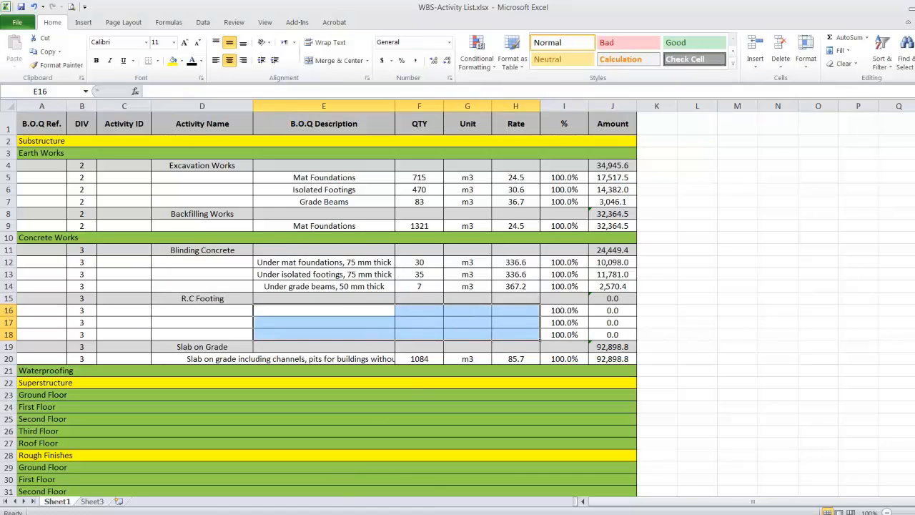
Copy the Isolated Footings item B32:E32 from Sample B.O.Q as values to E16 in WBS-Activity List, and fill the source cells with yellow.
click(308, 483)
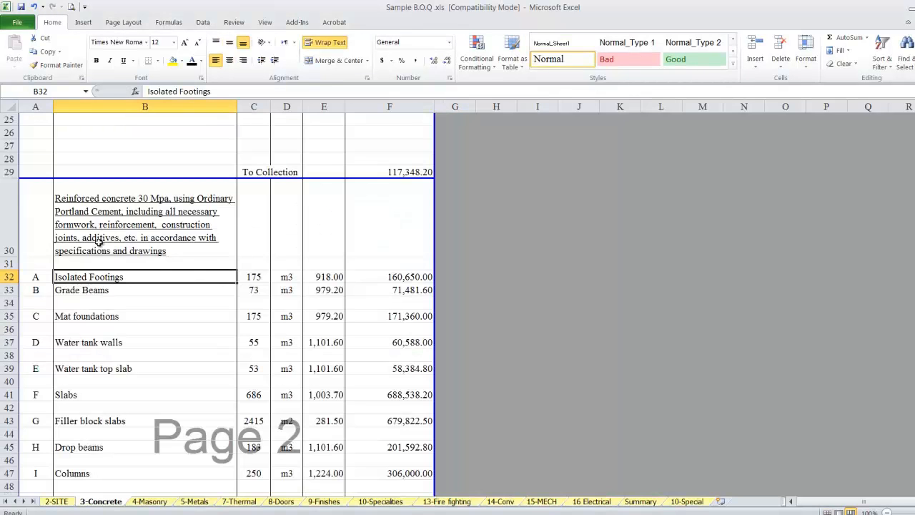
drag(83, 277, 320, 279)
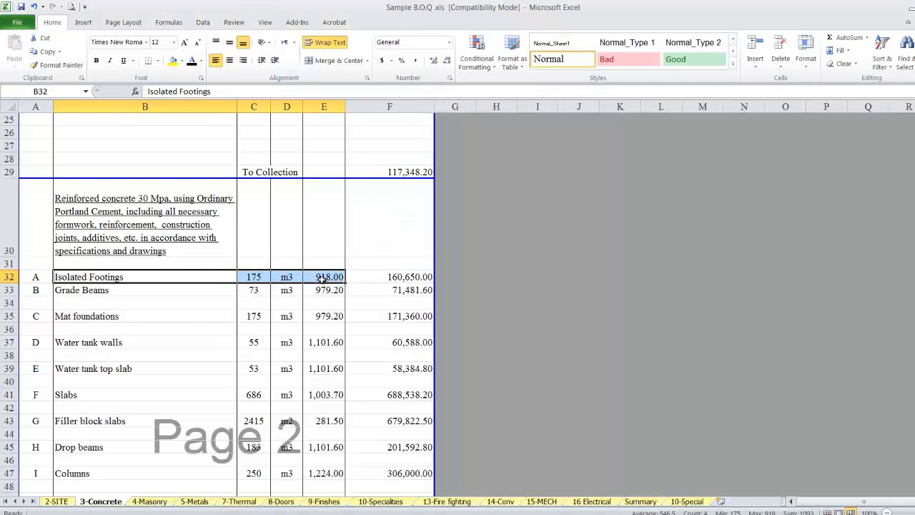
right_click(322, 279)
click(342, 300)
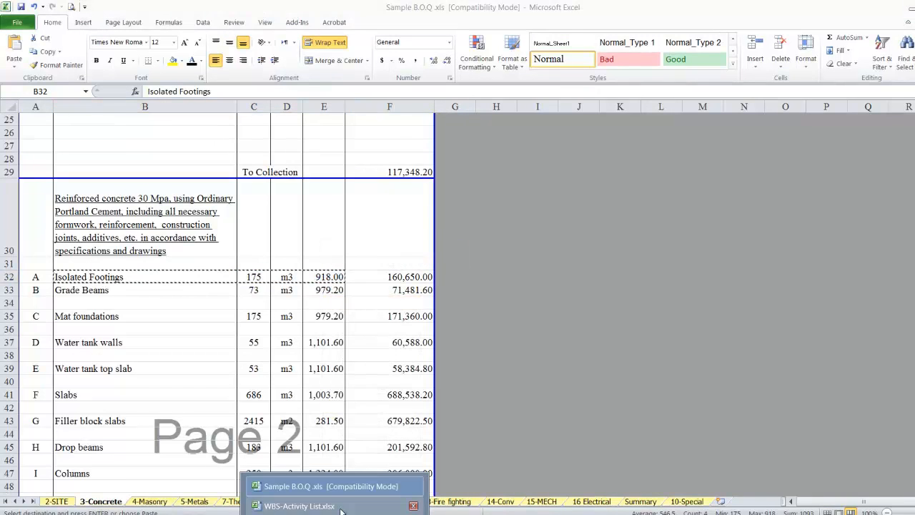
click(342, 508)
click(325, 312)
right_click(326, 312)
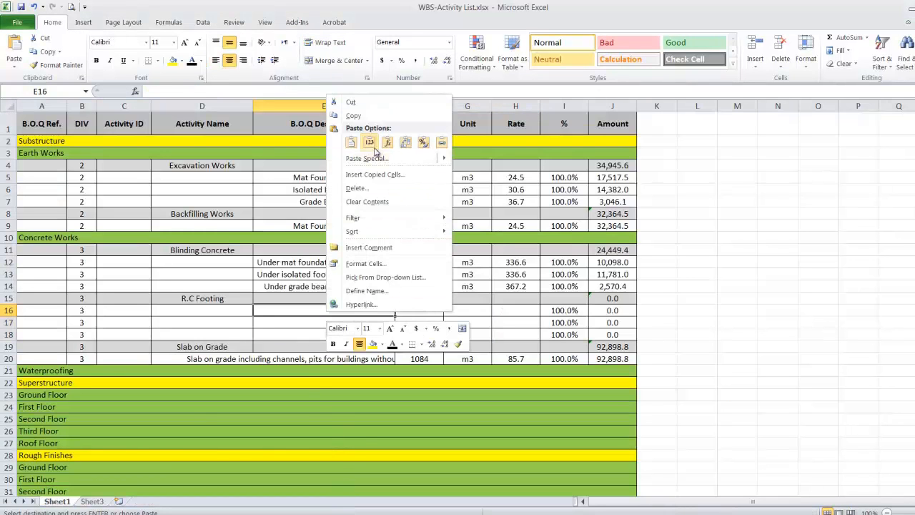
click(372, 145)
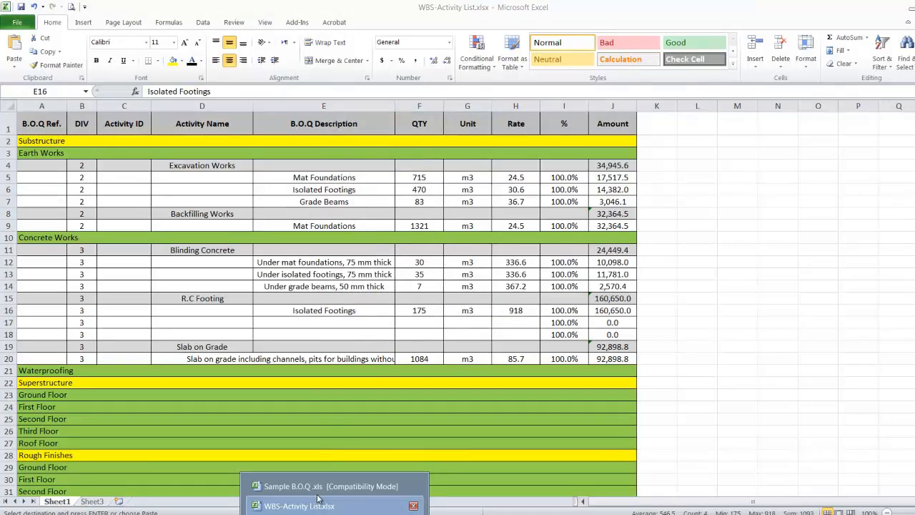
click(318, 489)
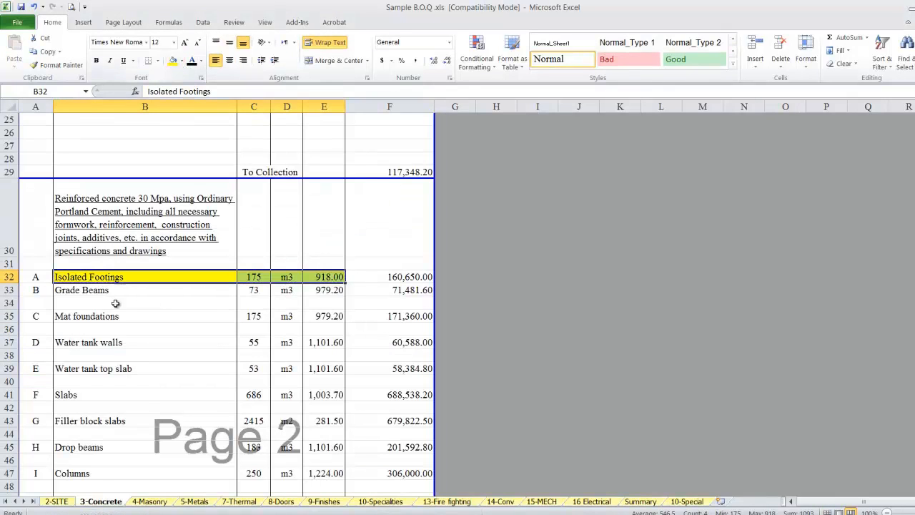
Copy the Mat foundations item B35:E35 from Sample B.O.Q as values to E17 in WBS-Activity List, and fill the source cells with yellow.
drag(63, 317, 325, 316)
right_click(319, 317)
click(344, 124)
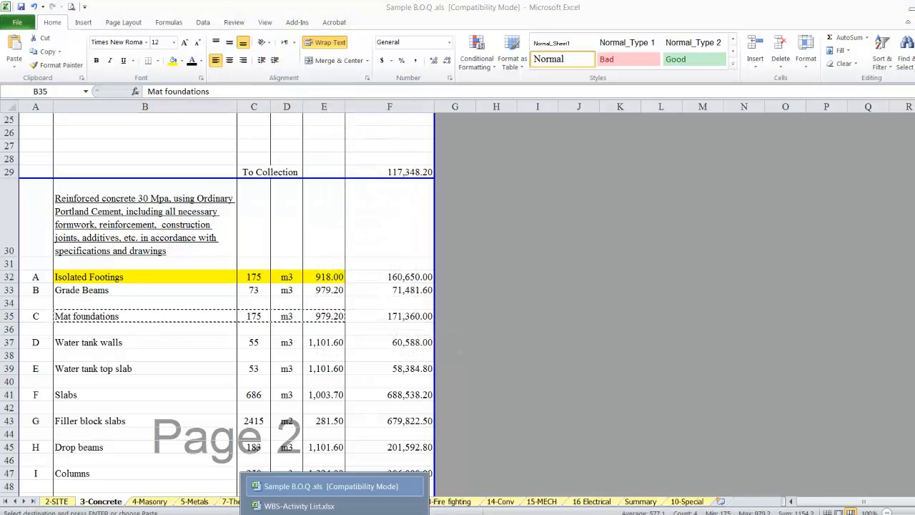
click(313, 505)
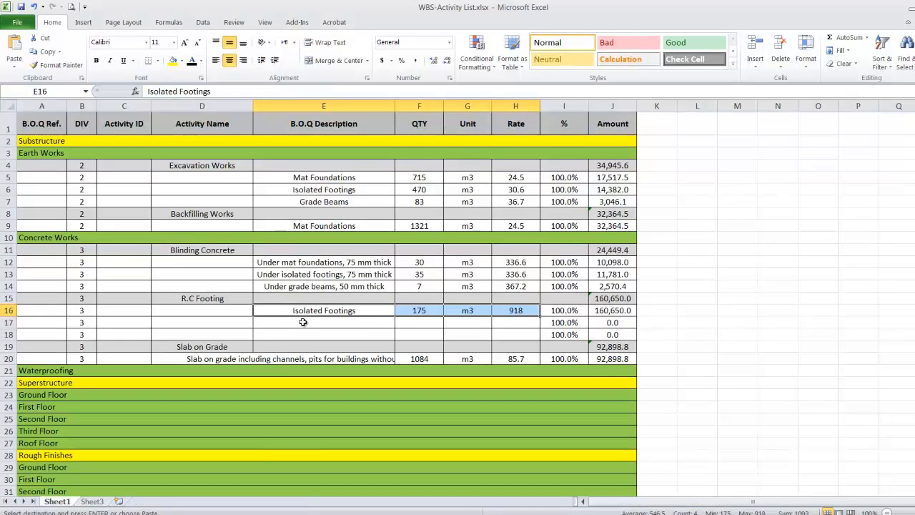
right_click(303, 323)
click(351, 153)
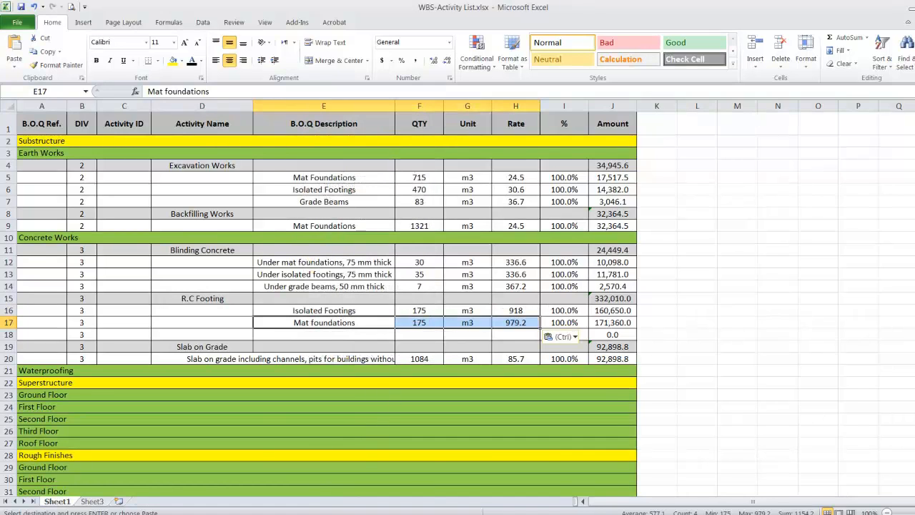
click(328, 487)
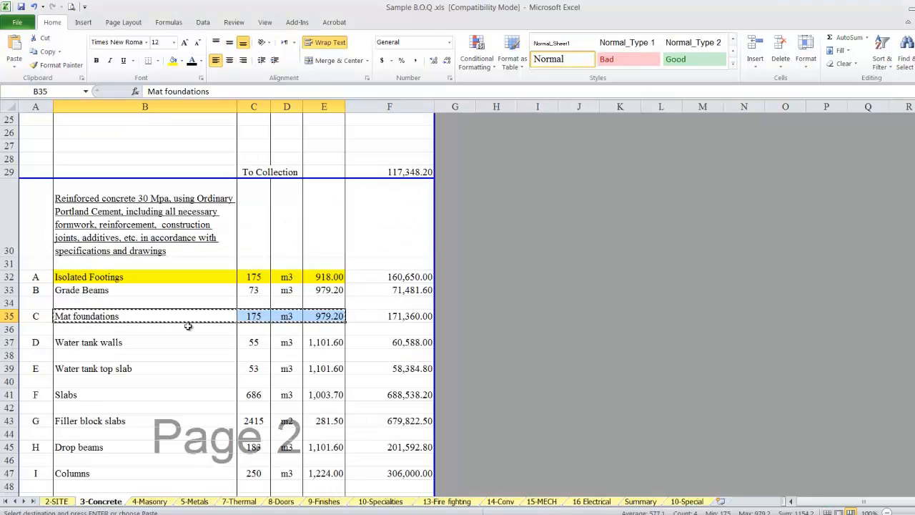
click(172, 60)
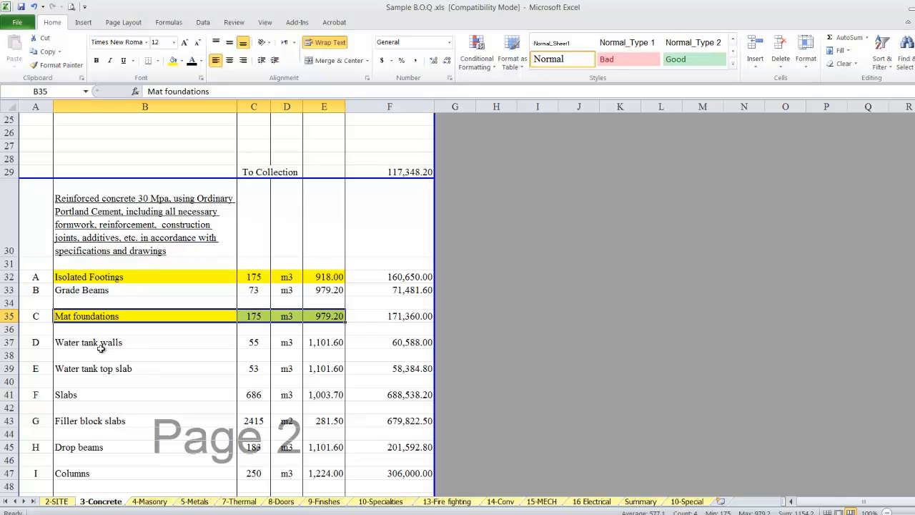
Delete the empty row 18 under R.C Footing in WBS-Activity List and check the sum formula in J15.
click(335, 513)
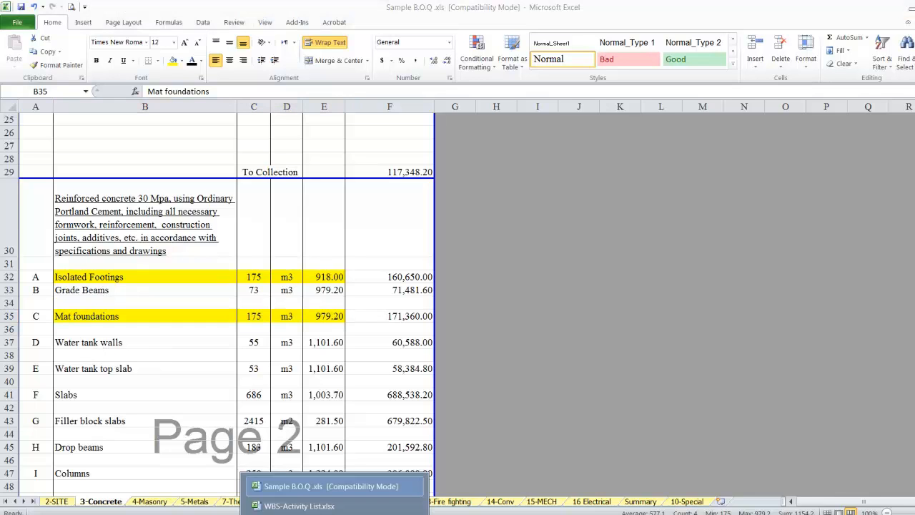
click(350, 505)
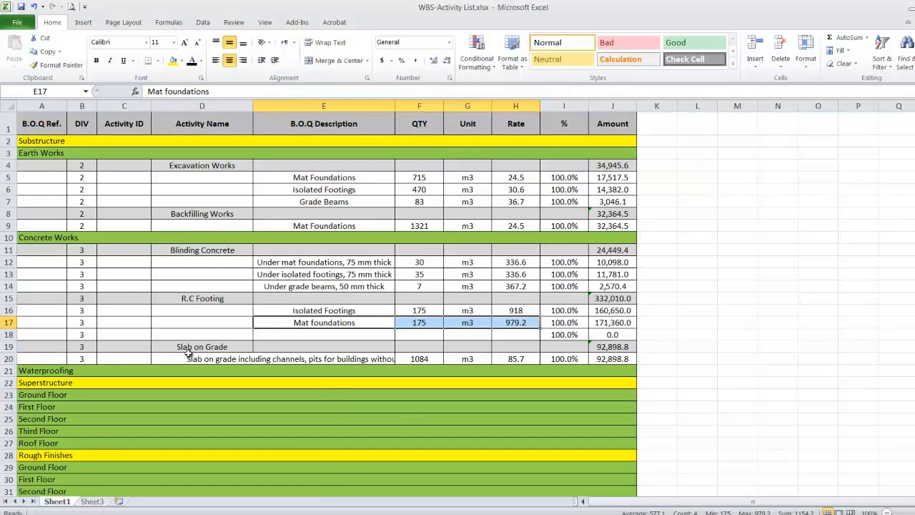
right_click(8, 334)
click(33, 430)
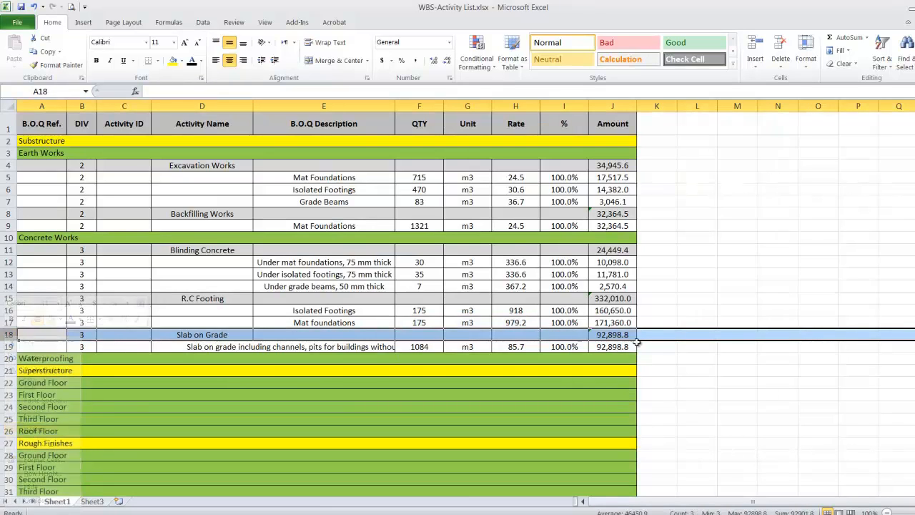
double_click(616, 298)
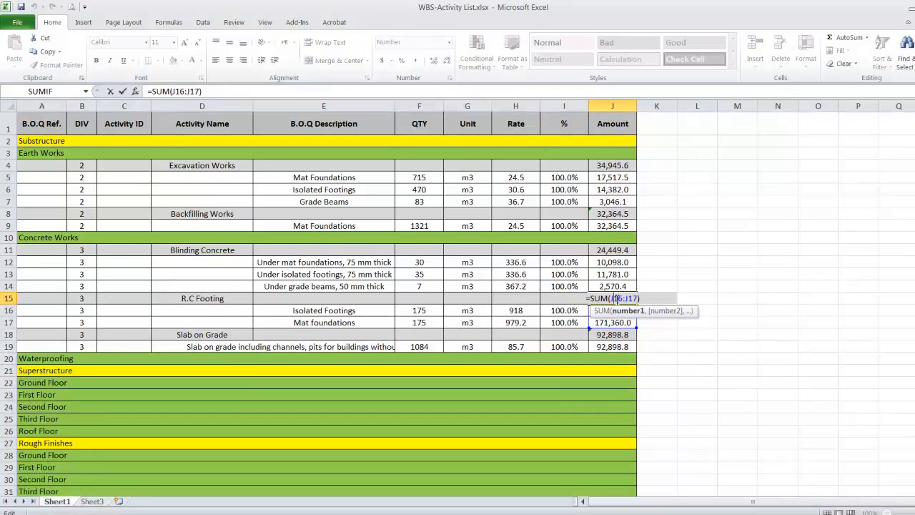
key(Return)
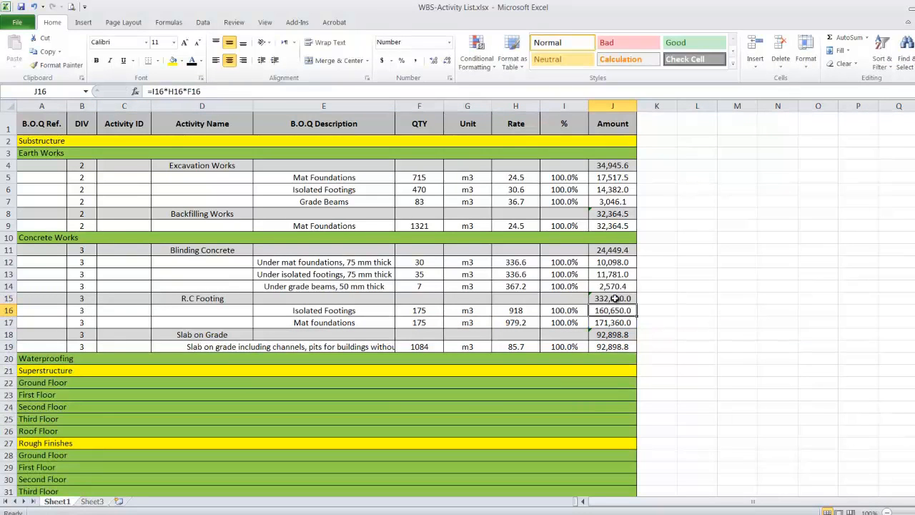
Copy the R.C Footing rows 15 to 17 and insert them above the Slab on Grade activity at row 18.
drag(9, 298, 8, 323)
right_click(10, 321)
click(32, 341)
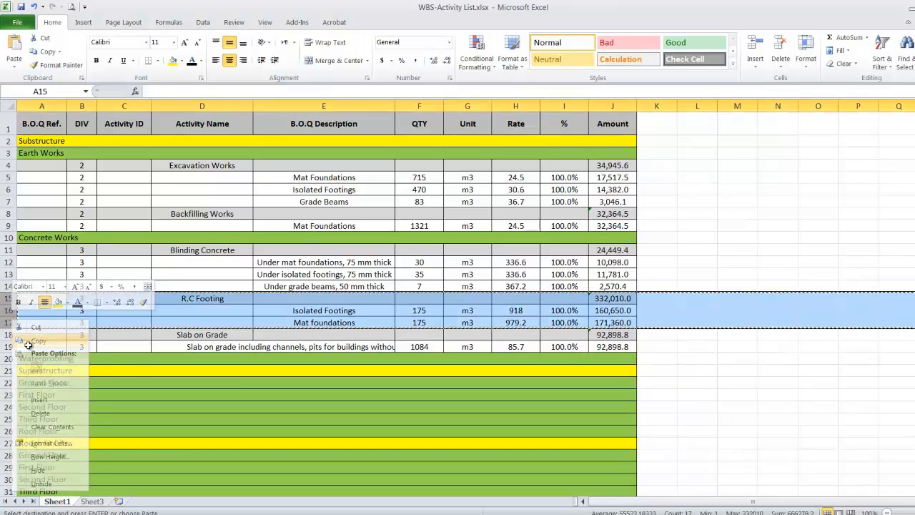
right_click(10, 336)
click(86, 416)
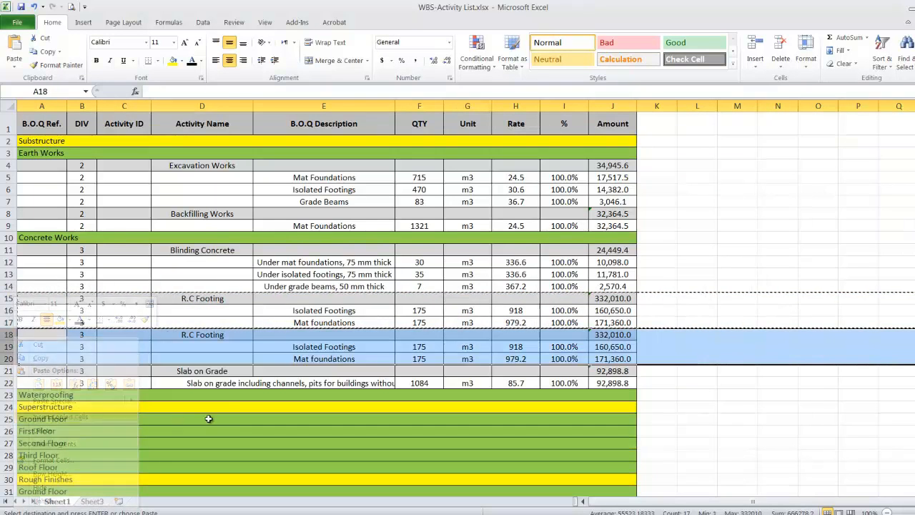
Rename the copied activity in D18 as Grade Beam & Water Tank Walls and fit column D to its contents.
click(295, 485)
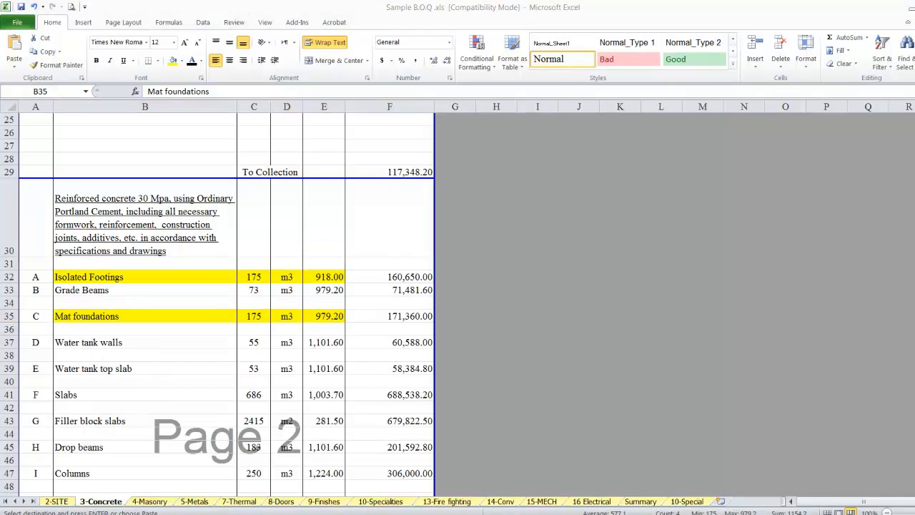
click(338, 506)
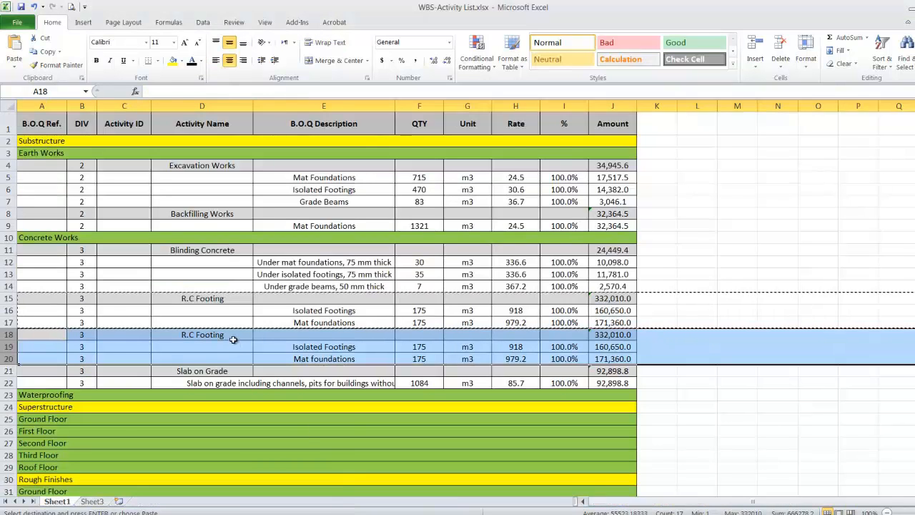
double_click(234, 339)
drag(233, 339, 42, 339)
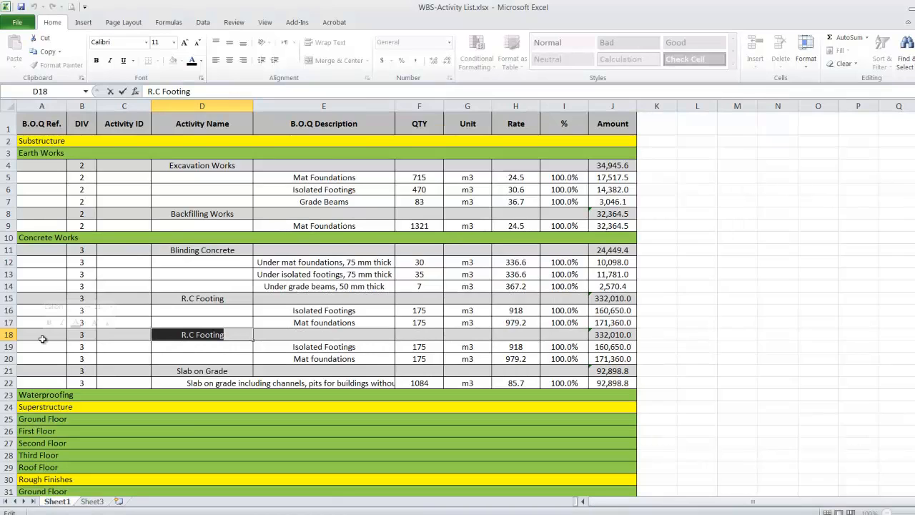
text(G)
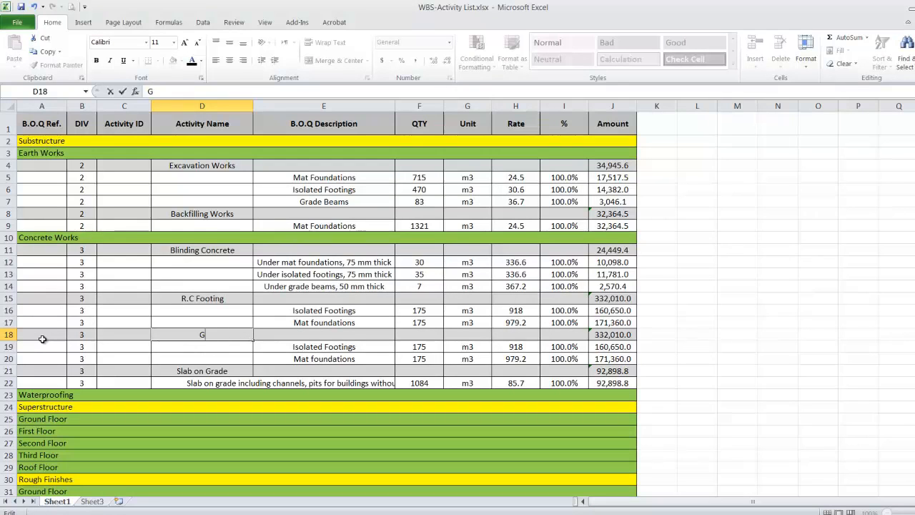
text(rade Beam &)
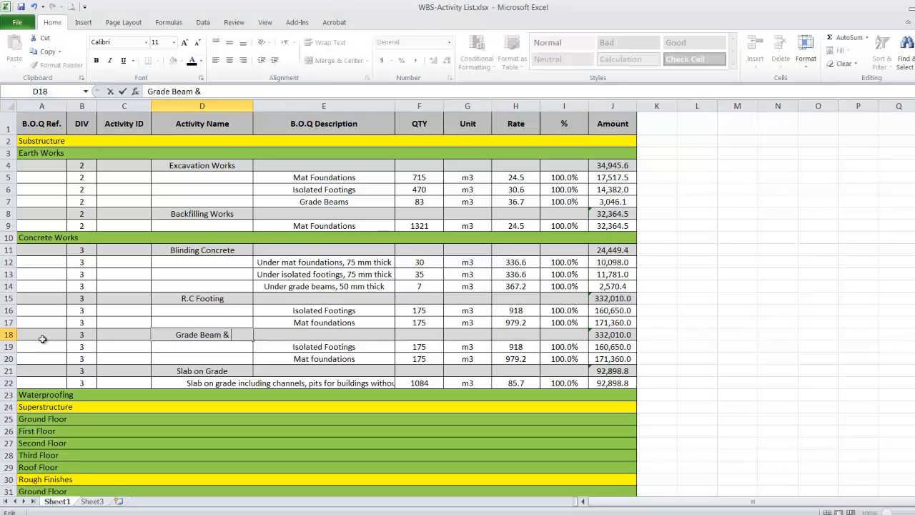
text( Water TTa)
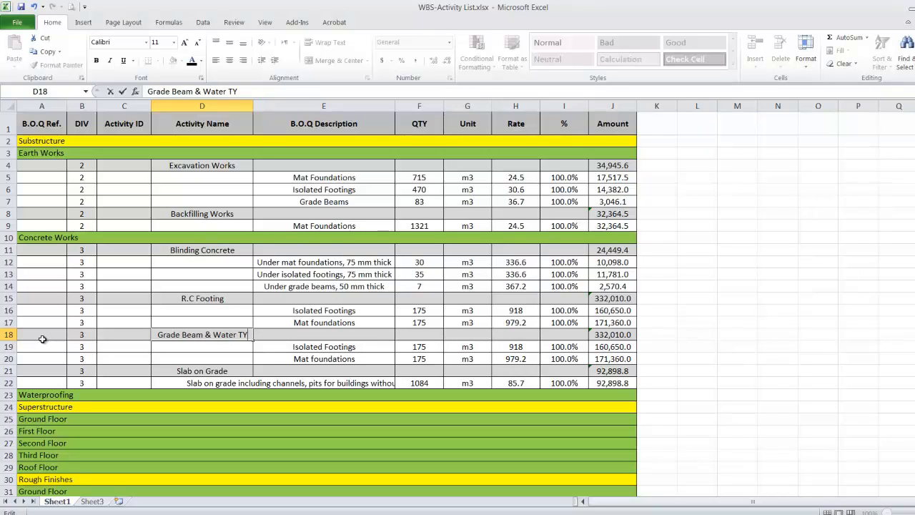
key(BackSpace)
key(BackSpace)
text(an)
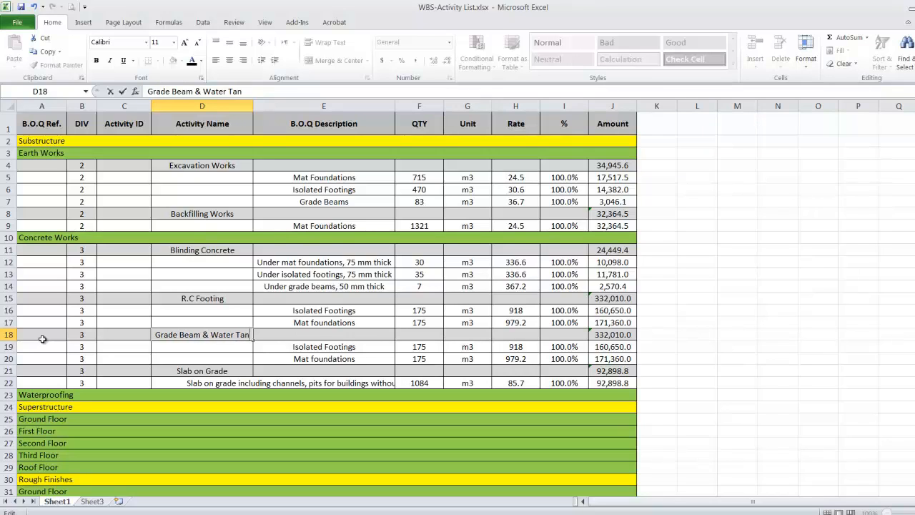
text(k Walls)
key(Return)
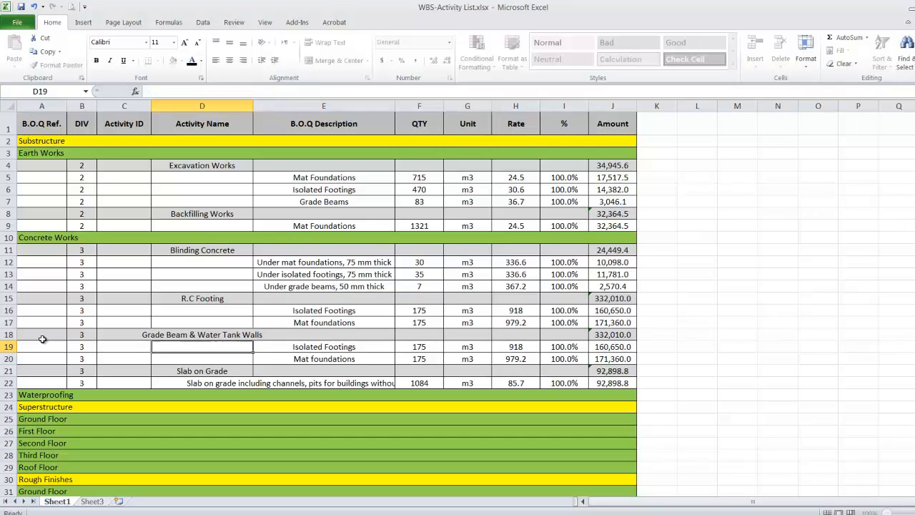
double_click(253, 108)
Clear the copied descriptions, quantities, units and rates in E19:H20 under Grade Beam & Water Tank Walls.
click(348, 347)
drag(349, 348, 519, 359)
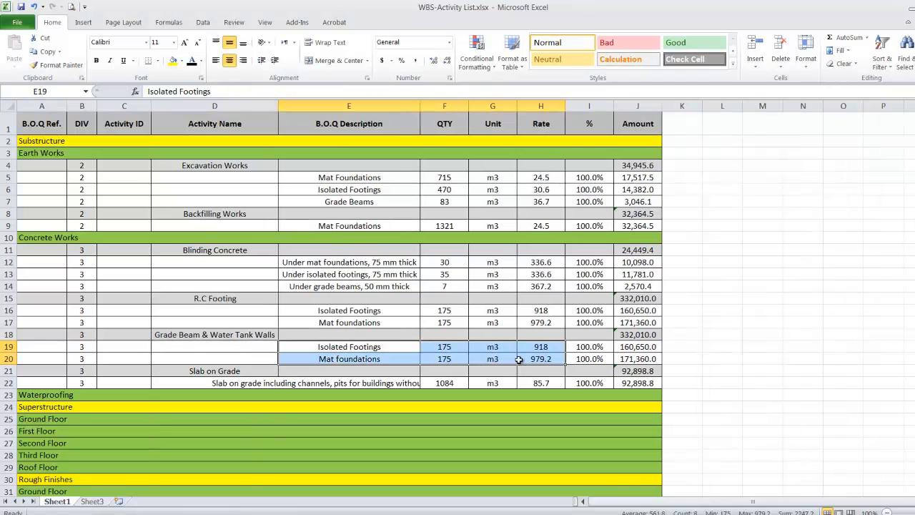
key(Delete)
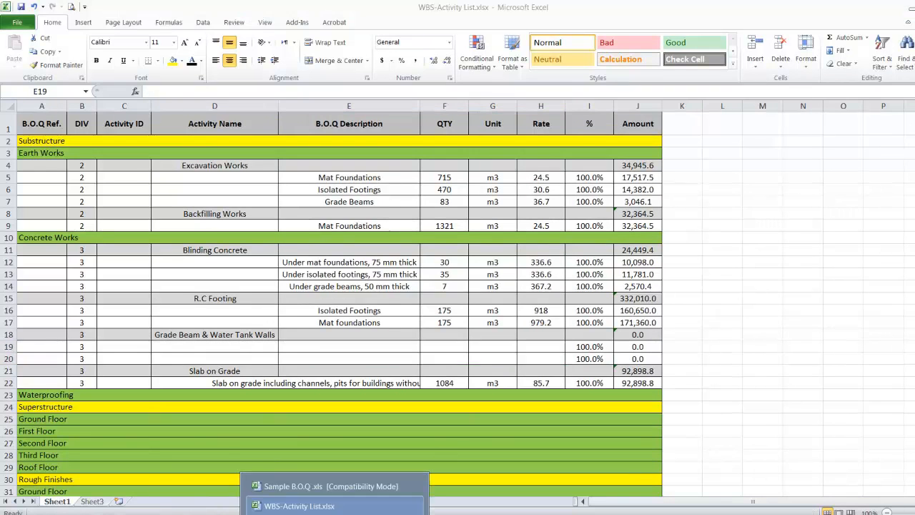
Copy the Grade Beams item B33:E33 from Sample B.O.Q as values to E19 in WBS-Activity List, and fill the source cells with yellow.
click(315, 487)
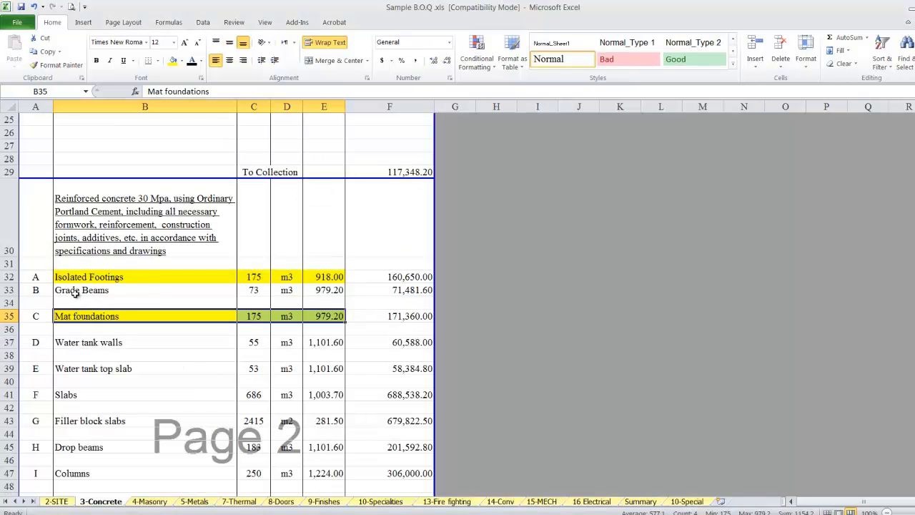
drag(74, 290, 331, 288)
right_click(342, 293)
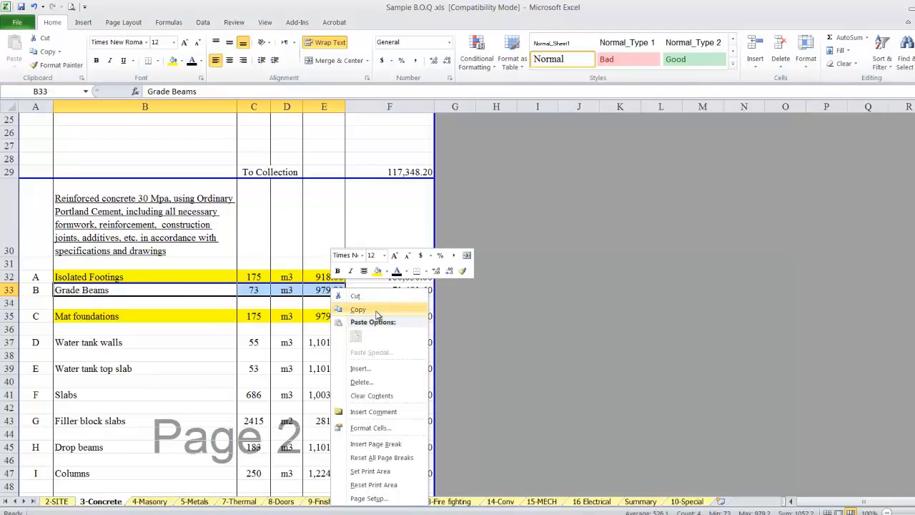
click(357, 308)
click(333, 504)
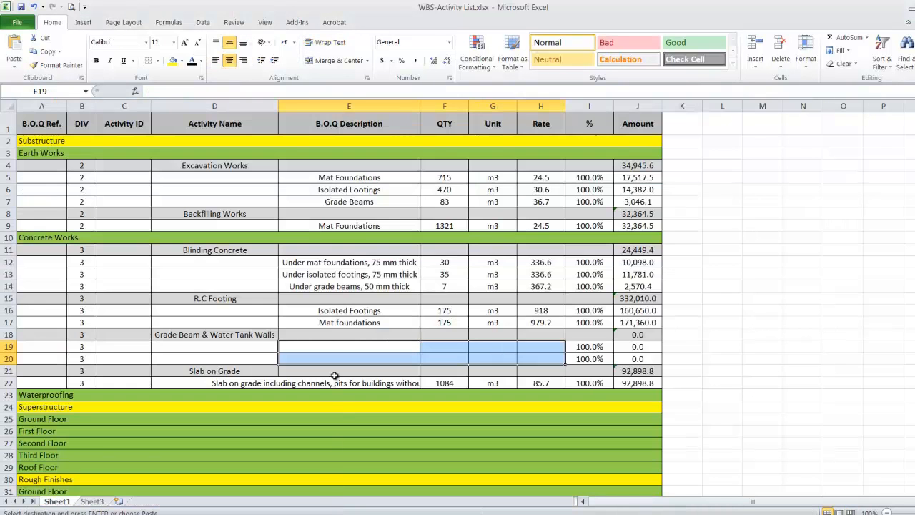
right_click(339, 352)
click(387, 180)
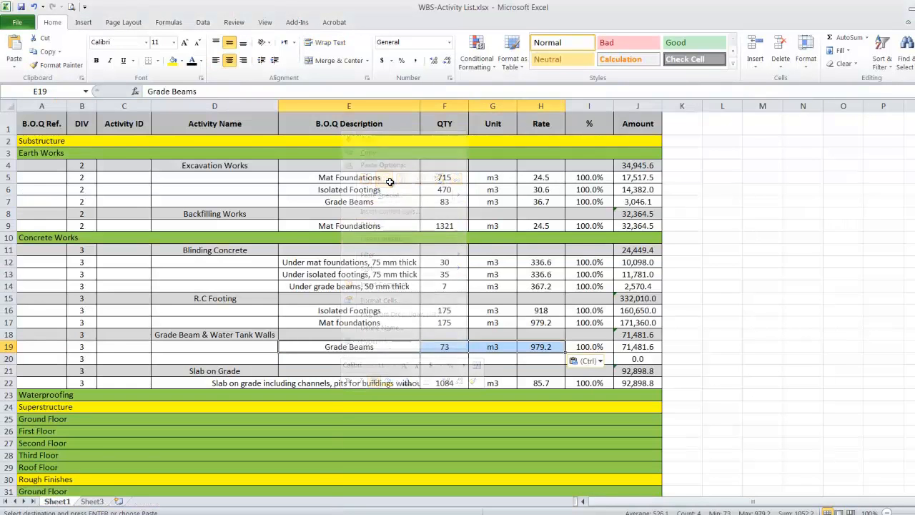
click(357, 486)
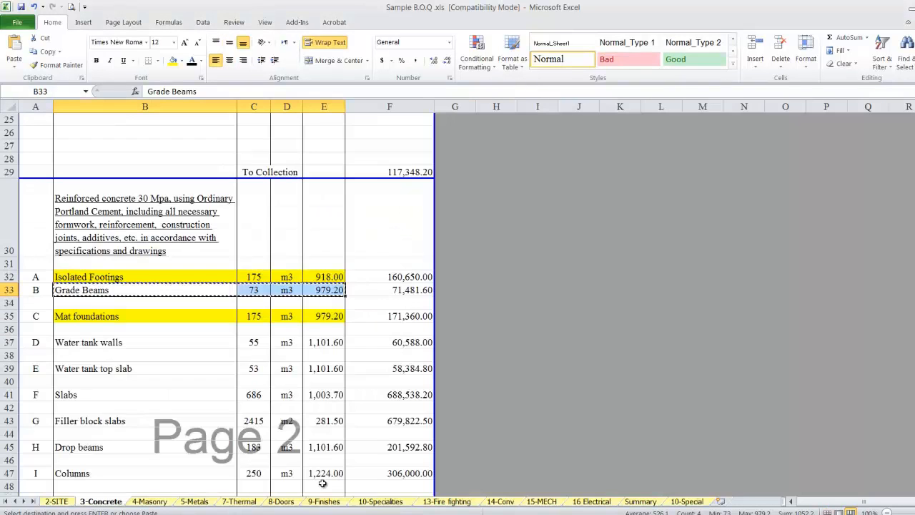
click(173, 61)
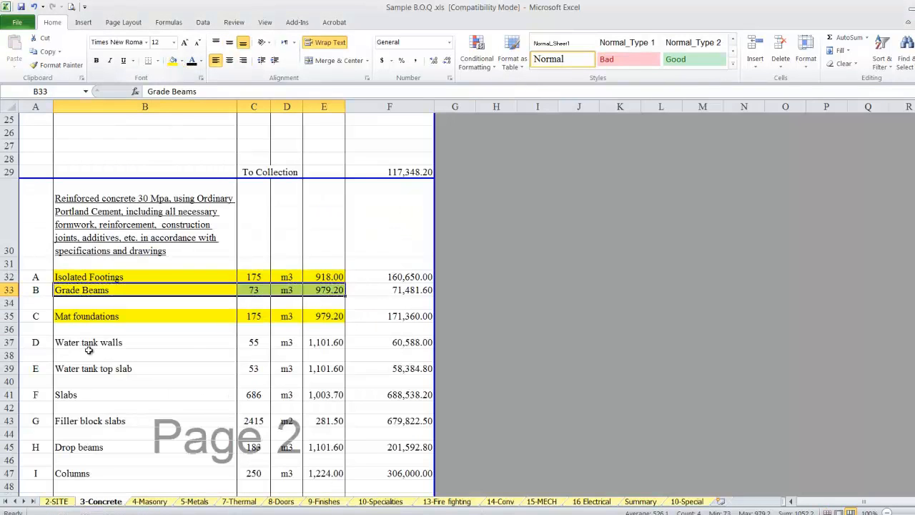
Copy the Water tank walls item B37:E37 from Sample B.O.Q as values to E20 in WBS-Activity List, and fill the source cells with yellow.
drag(82, 343, 312, 342)
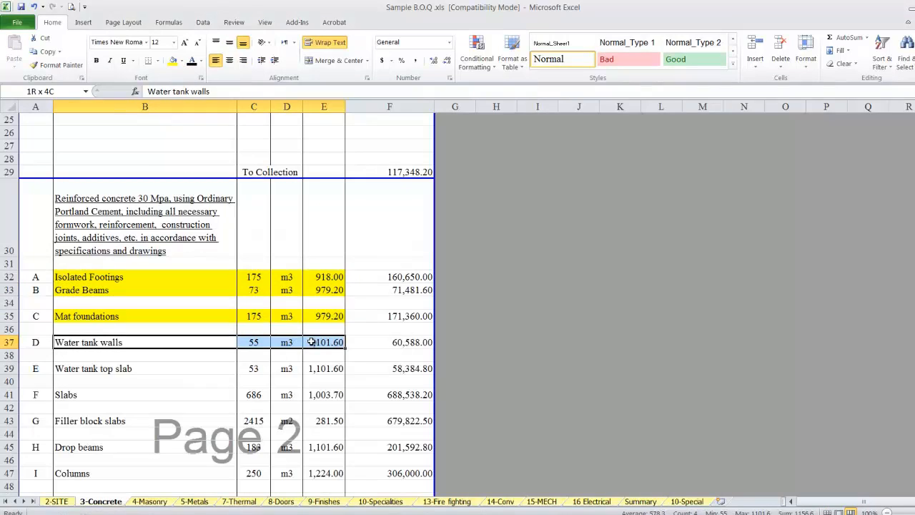
right_click(312, 342)
click(333, 141)
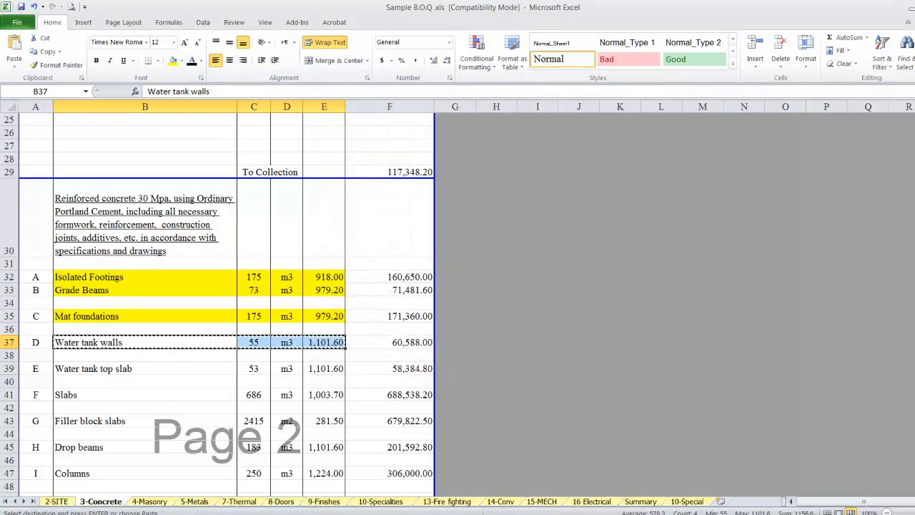
click(300, 503)
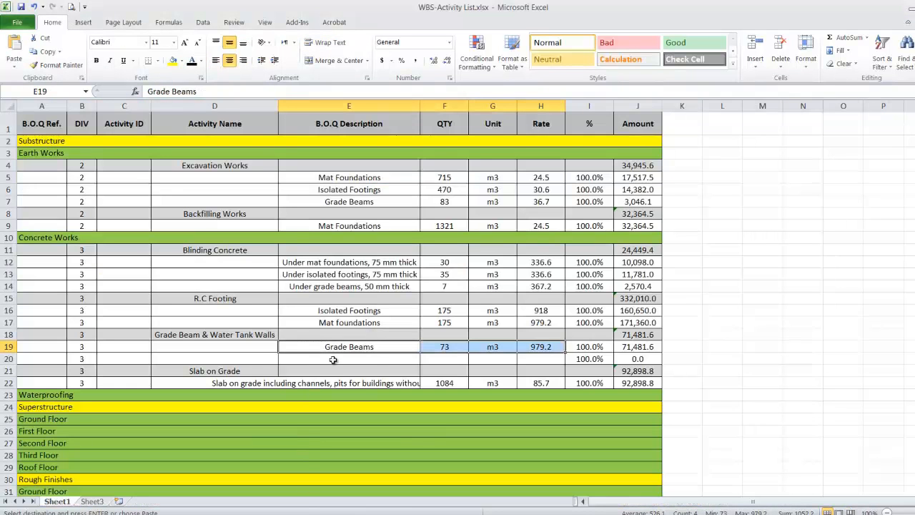
right_click(333, 360)
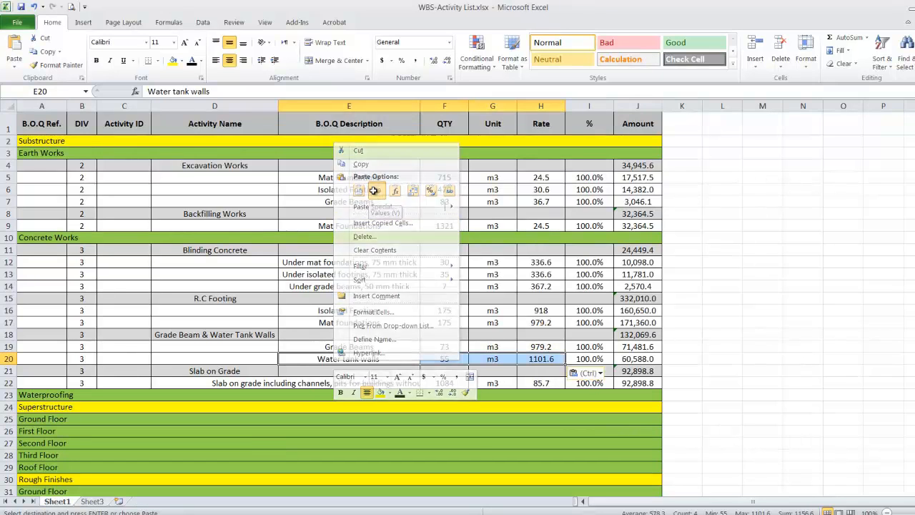
click(329, 484)
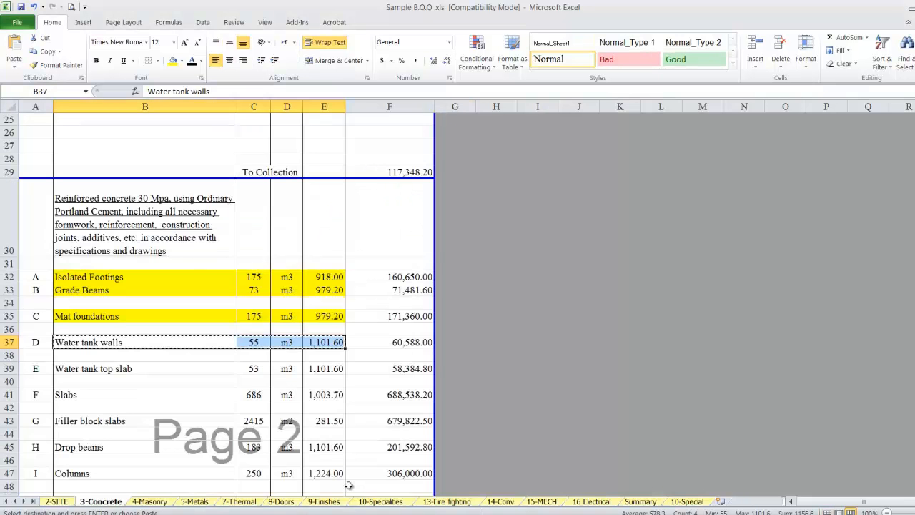
click(174, 61)
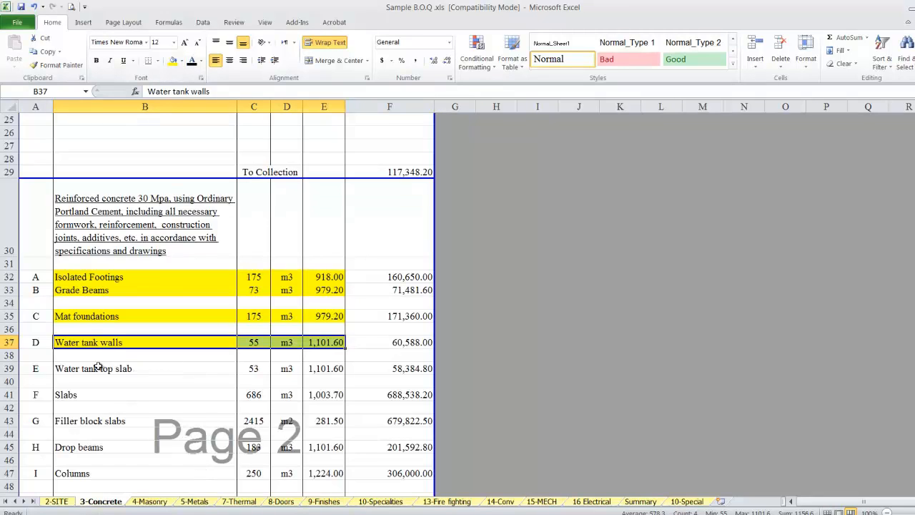
Switch to WBS-Activity List and insert a copy of the Grade Beam & Water Tank Walls rows 18:20 above Slab on Grade at row 21.
drag(103, 367, 325, 366)
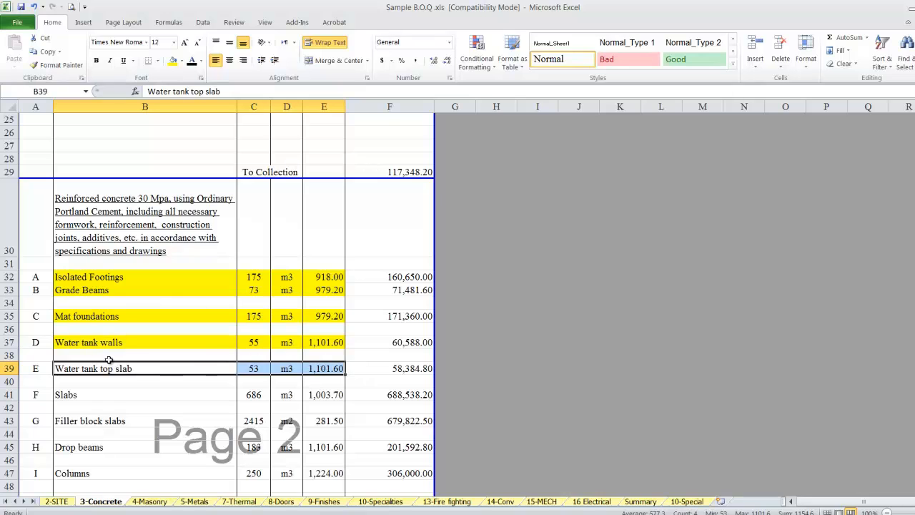
scroll(109, 360, down, 1)
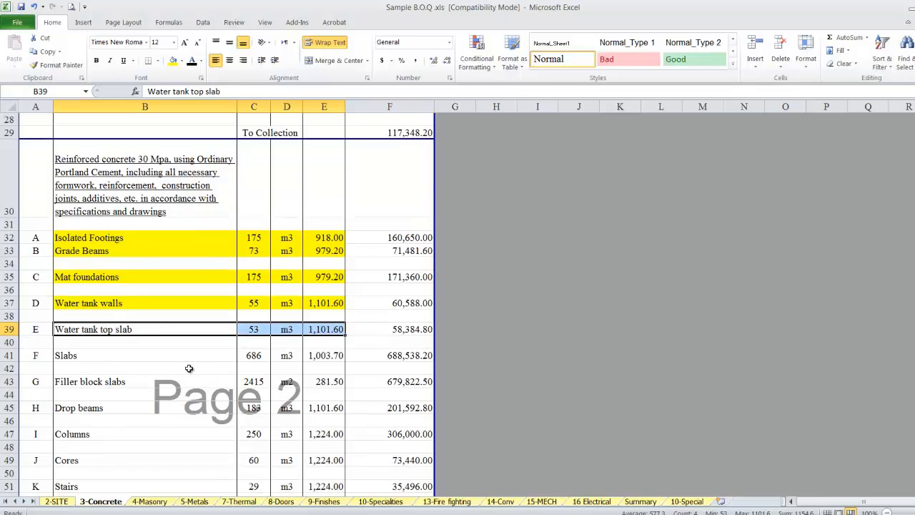
click(335, 514)
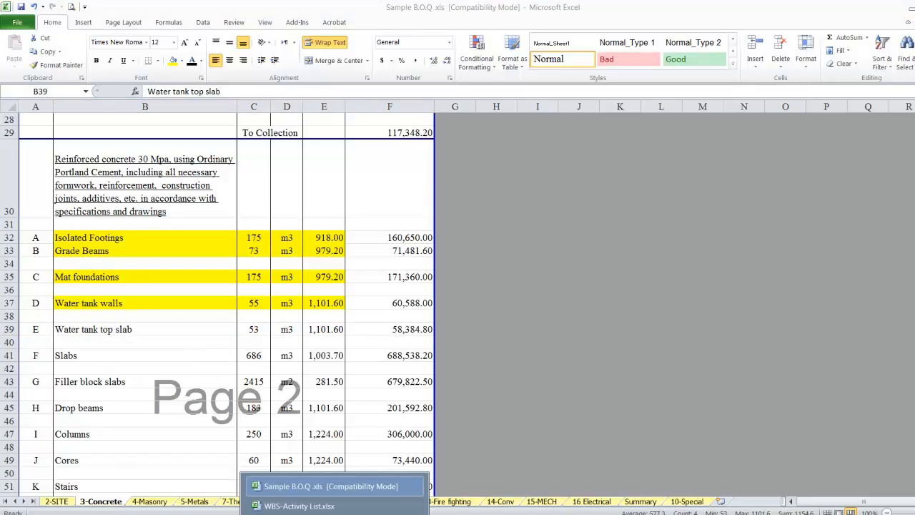
click(316, 505)
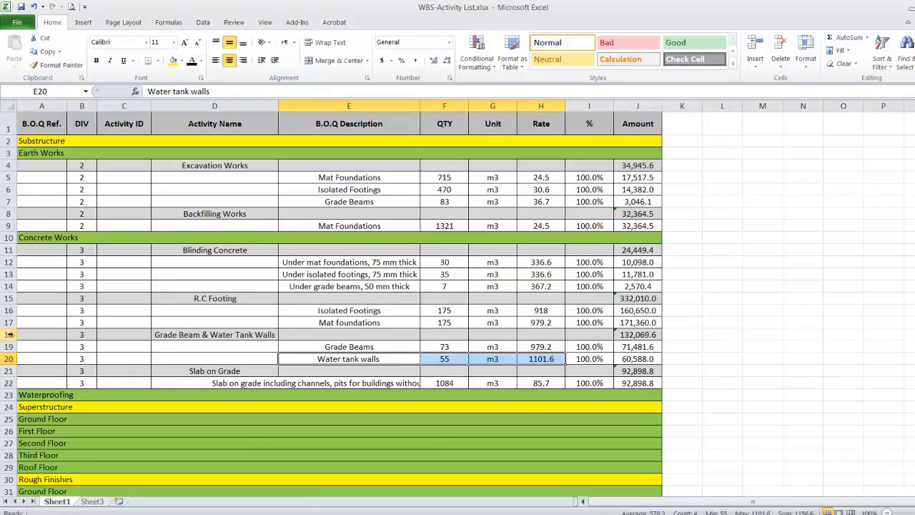
drag(10, 334, 3, 358)
right_click(7, 359)
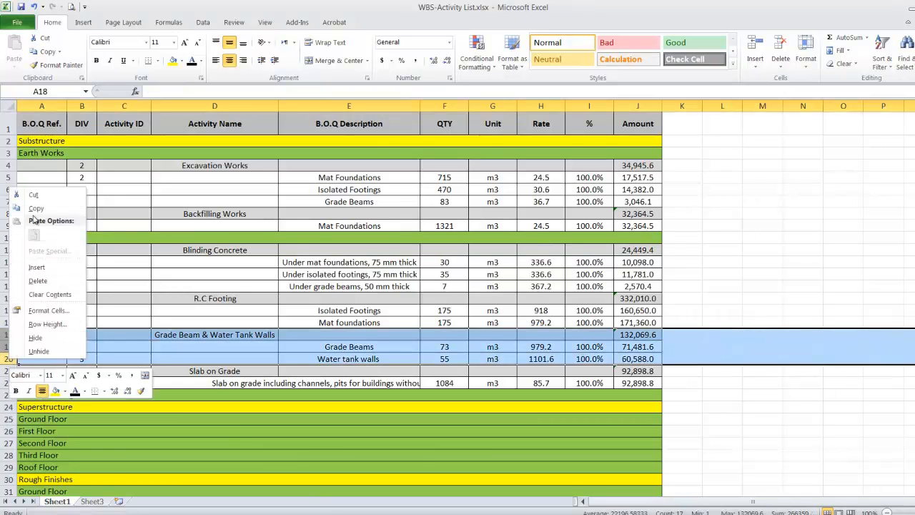
click(36, 209)
right_click(7, 371)
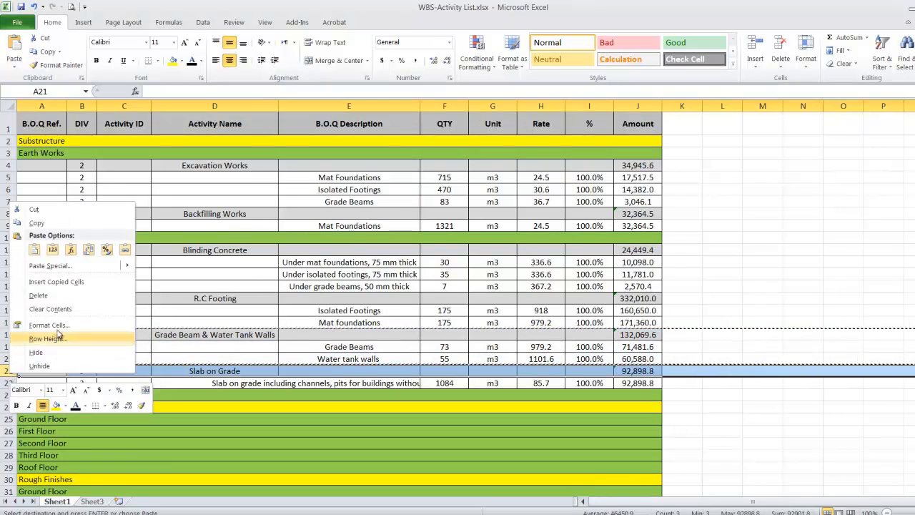
click(73, 284)
Rename the copied activity in D21 as Coulmn Necks and clear its descriptions, quantities, units and rates in E22:H23.
double_click(246, 372)
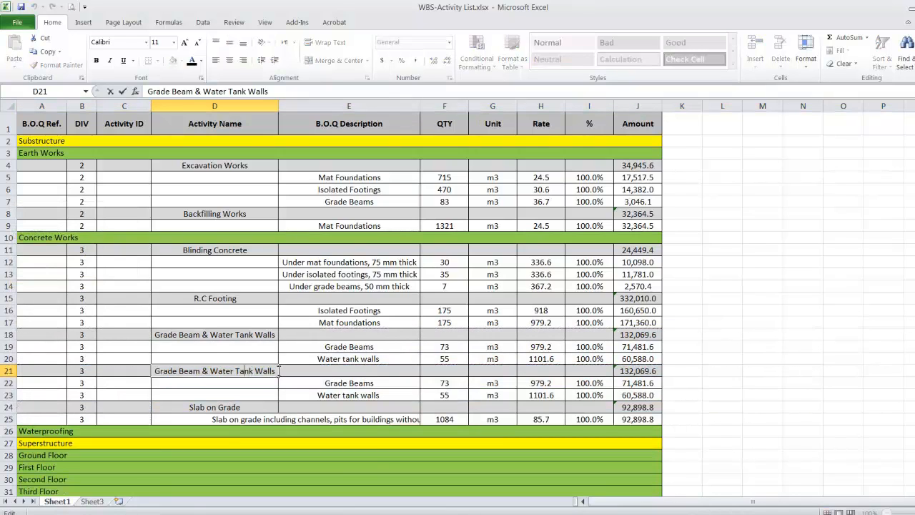
text(Co)
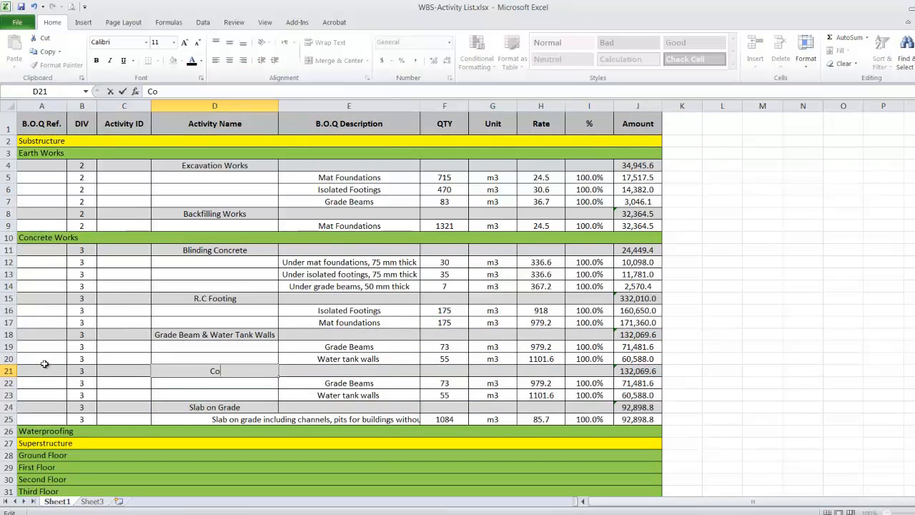
text(ulmn Necks)
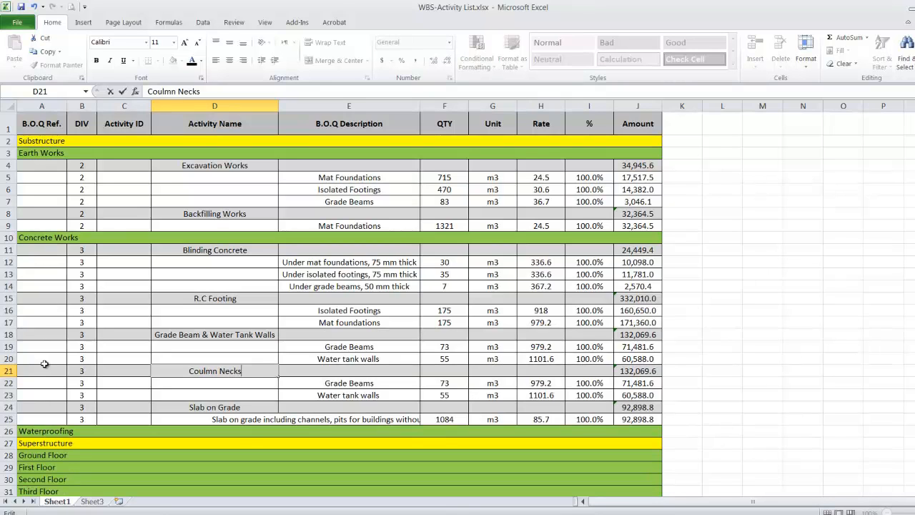
click(327, 384)
drag(432, 389, 558, 395)
key(Delete)
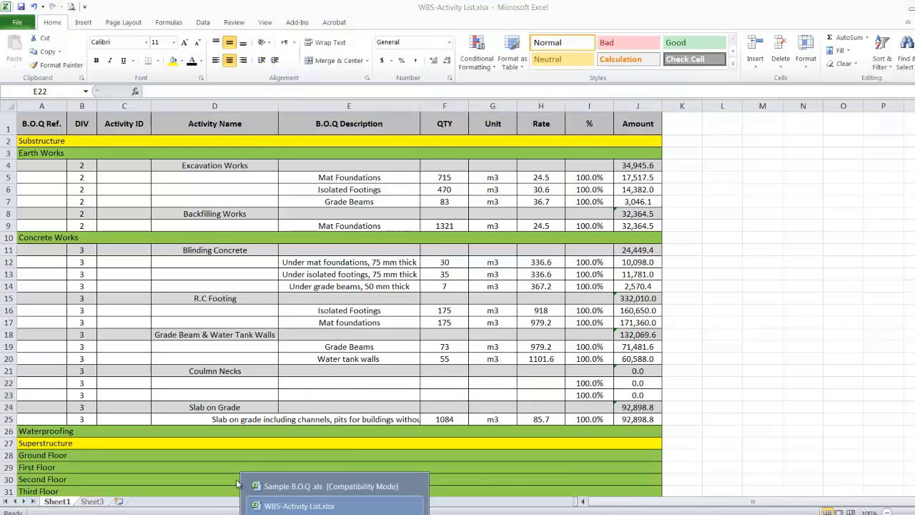
Copy the Columns item B47:E47 from the 3-Concrete sheet of Sample B.O.Q as values to E22 in WBS-Activity List.
click(318, 487)
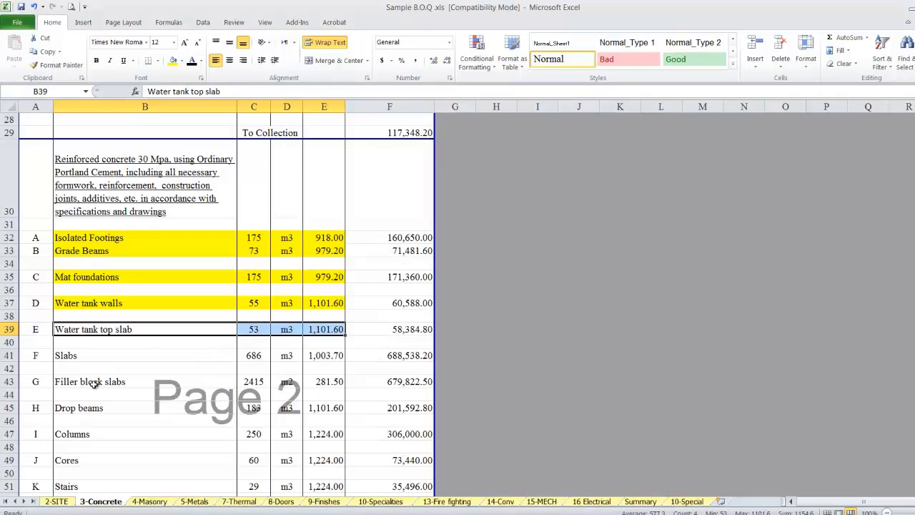
drag(75, 436, 335, 434)
right_click(334, 434)
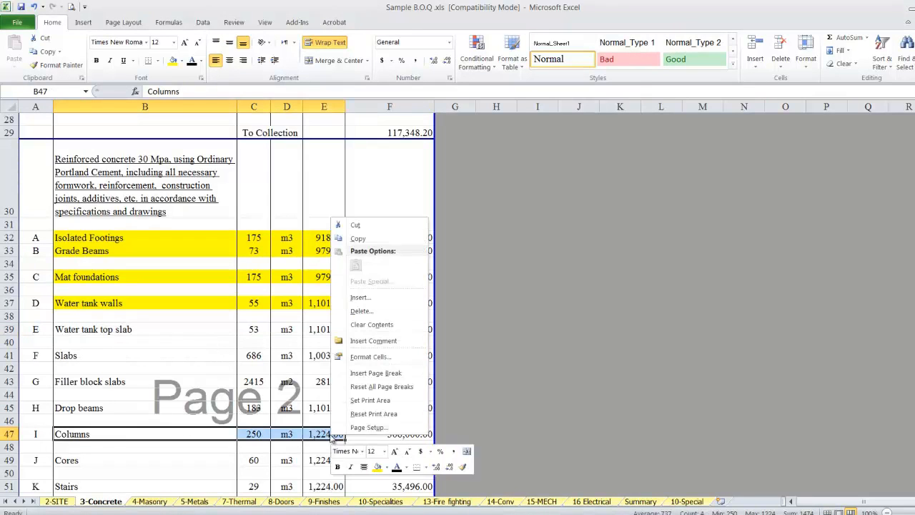
click(357, 238)
click(317, 511)
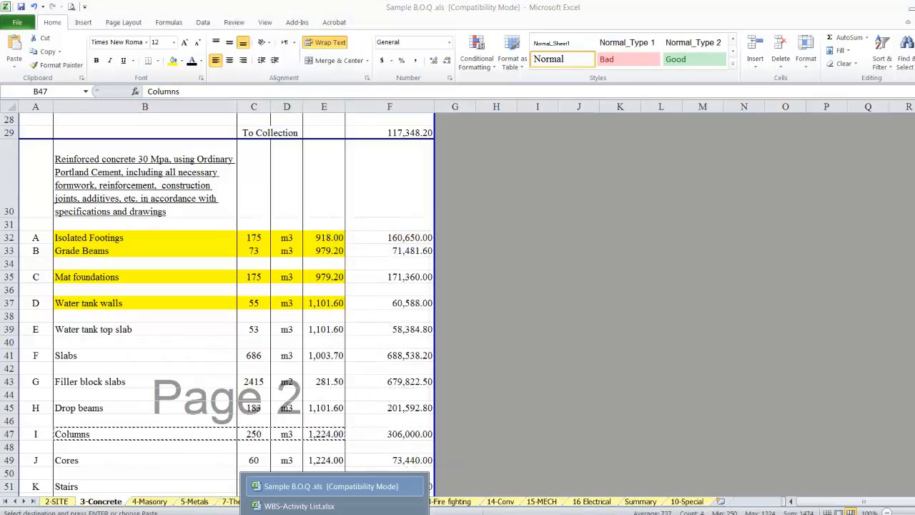
click(315, 507)
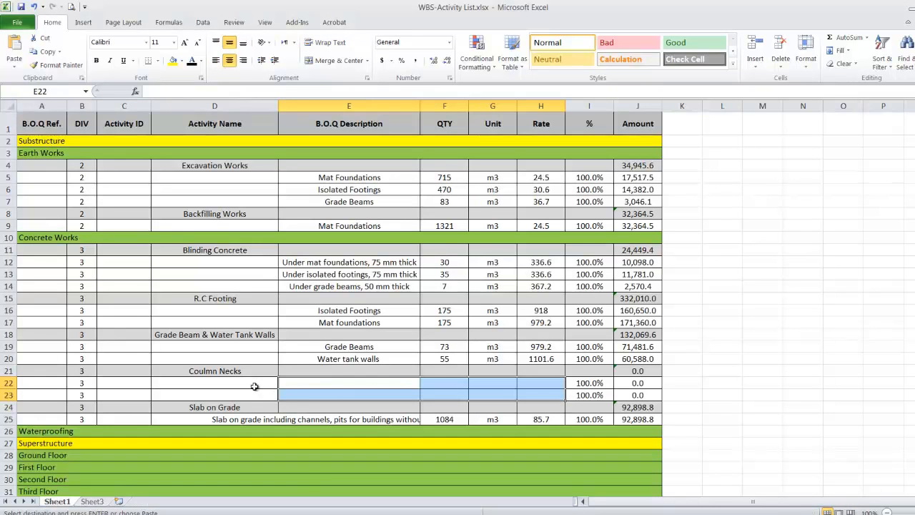
click(326, 384)
right_click(325, 384)
click(370, 216)
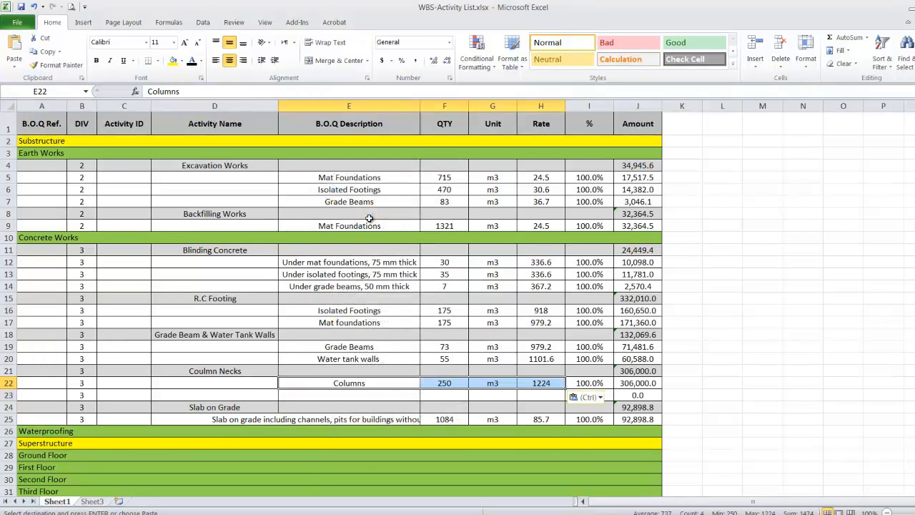
Set the percentage of the Columns item in I22 to 10%.
click(595, 384)
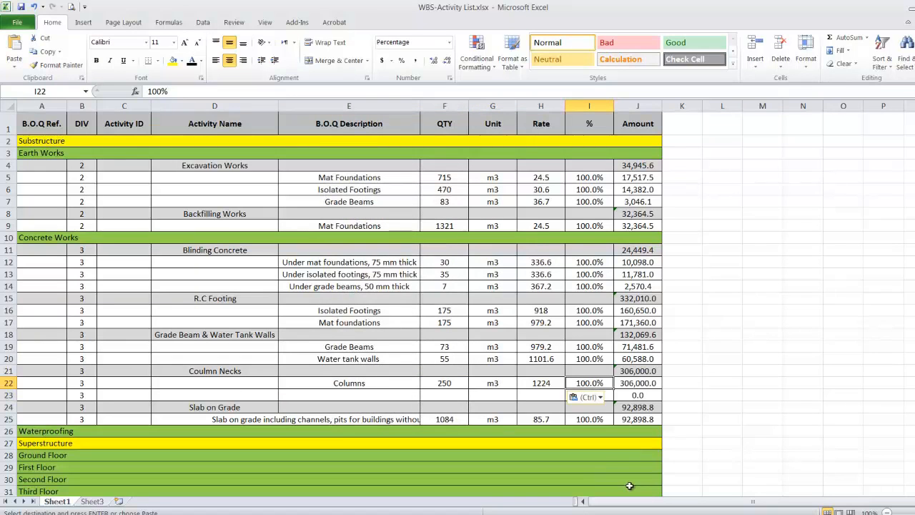
text(10)
key(Return)
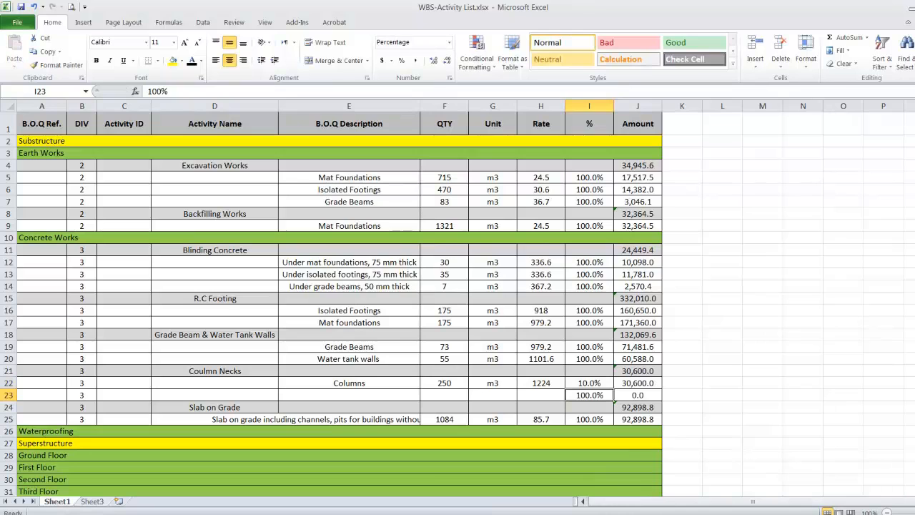
Fill the Columns item B47:E47 in Sample B.O.Q with red.
click(322, 486)
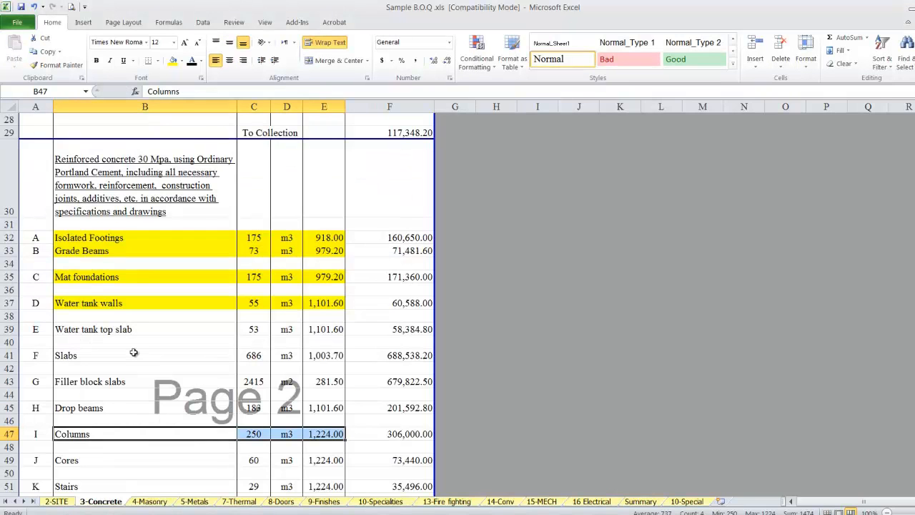
click(181, 61)
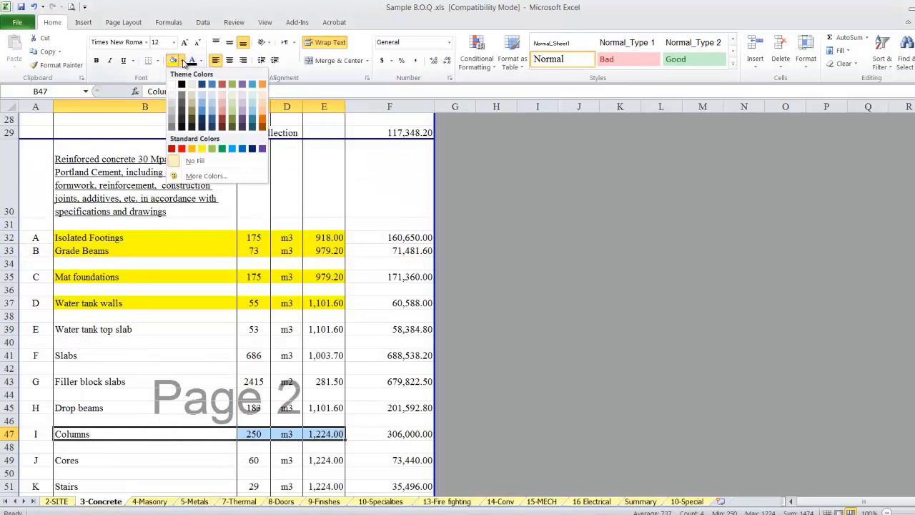
click(182, 148)
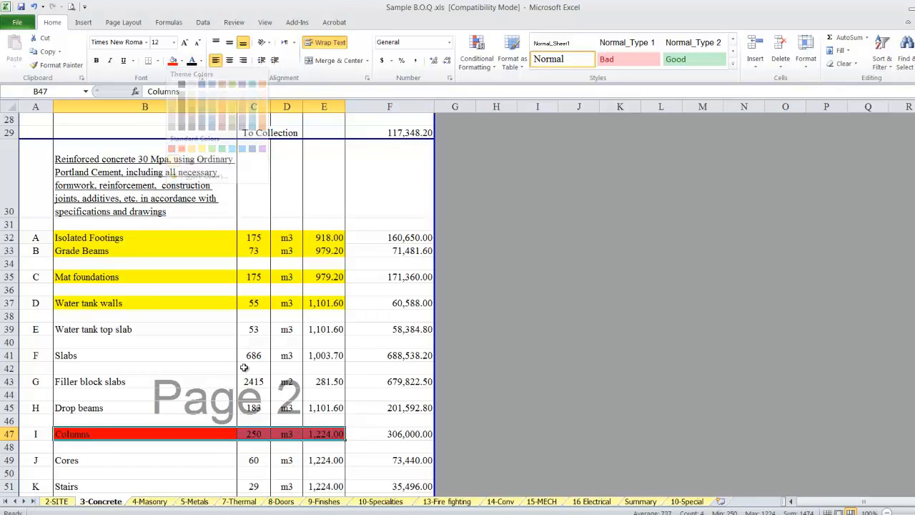
Copy the Cores item B49:E49 from Sample B.O.Q as values to E23 in WBS-Activity List.
scroll(188, 370, down, 1)
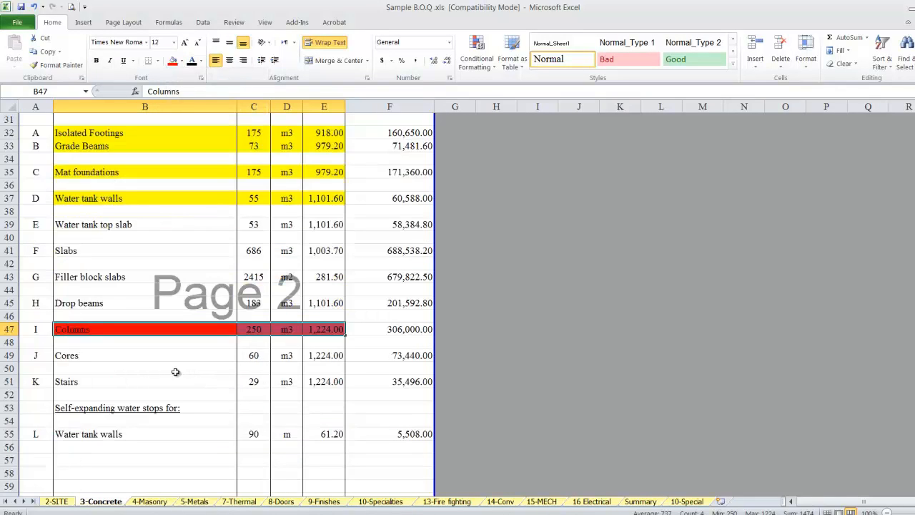
drag(78, 355, 330, 355)
right_click(331, 351)
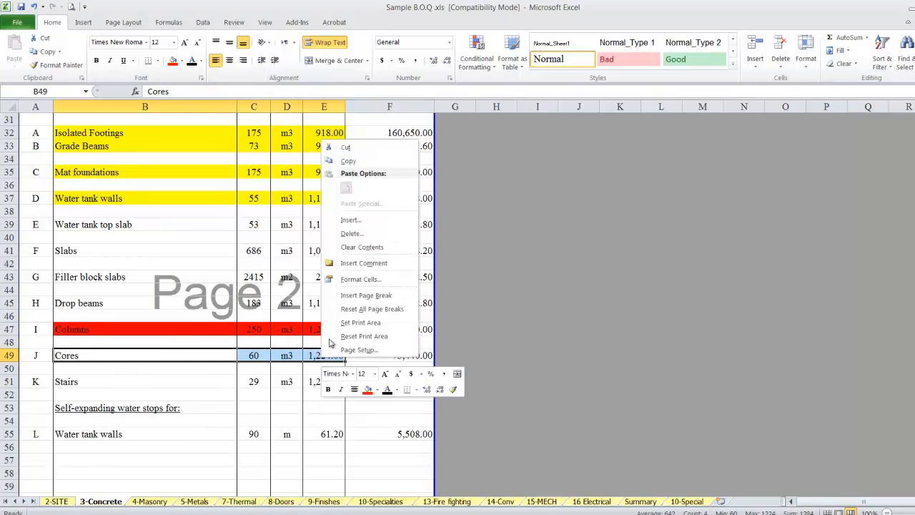
click(348, 161)
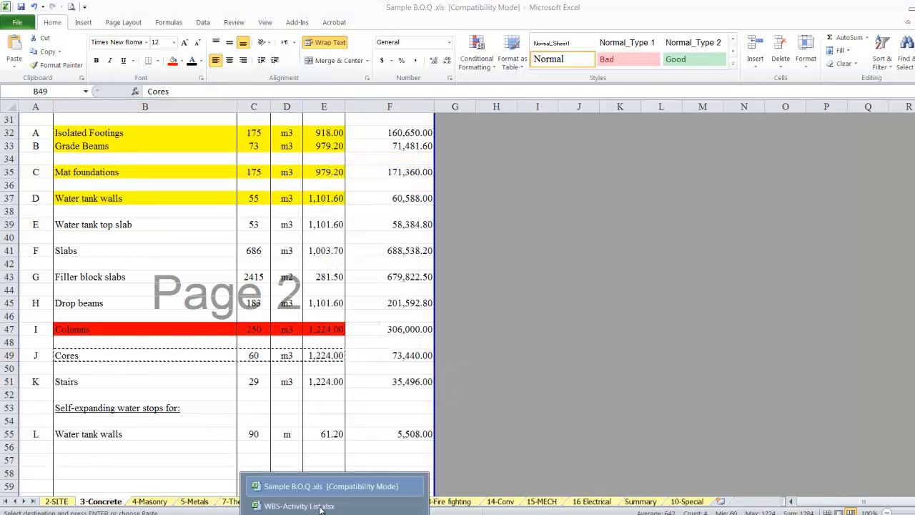
click(320, 504)
right_click(373, 396)
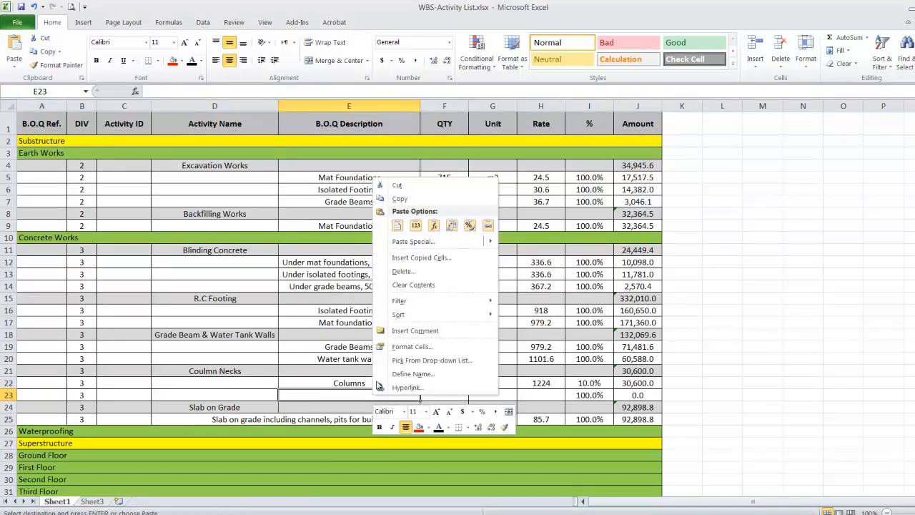
click(416, 225)
Set the percentage of the Cores item in I23 to 10% and check the Coulmn Necks amount formula in J21.
click(590, 394)
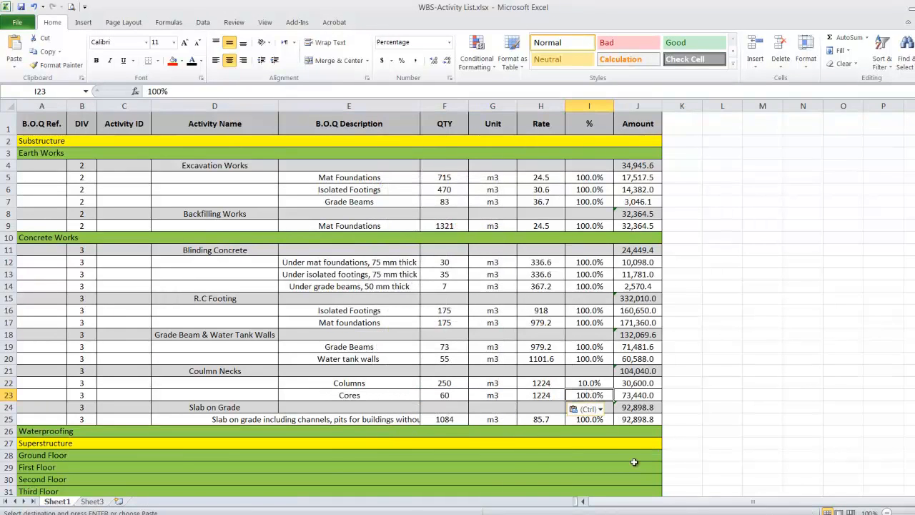
text(10)
key(Return)
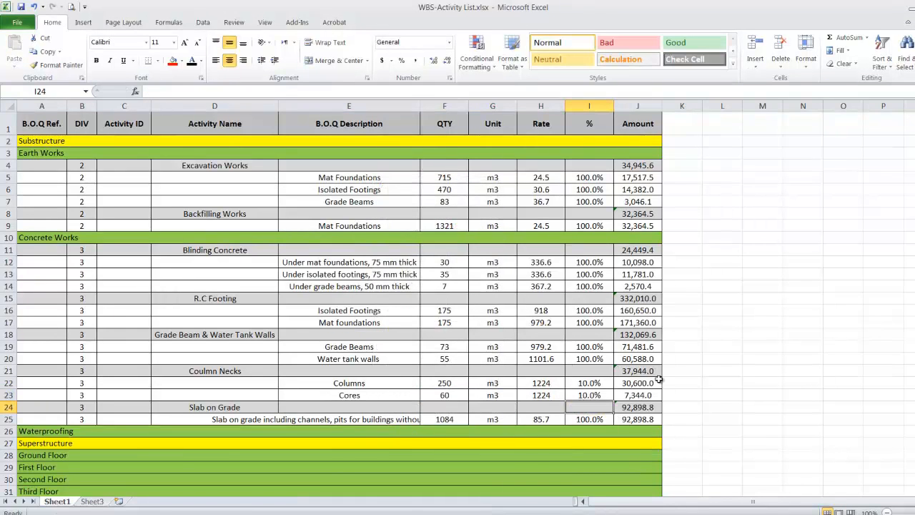
click(635, 371)
double_click(635, 371)
key(Return)
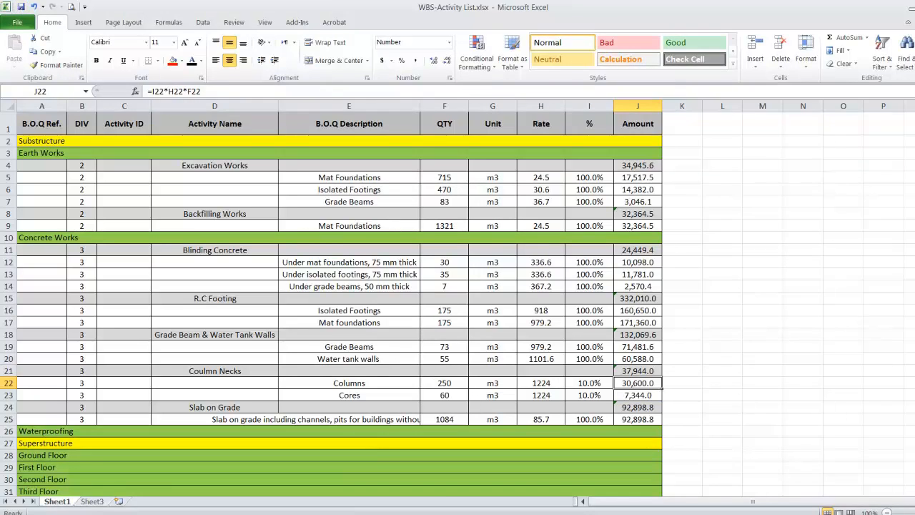
Fill the Cores item B49:E49 in Sample B.O.Q with red.
click(439, 483)
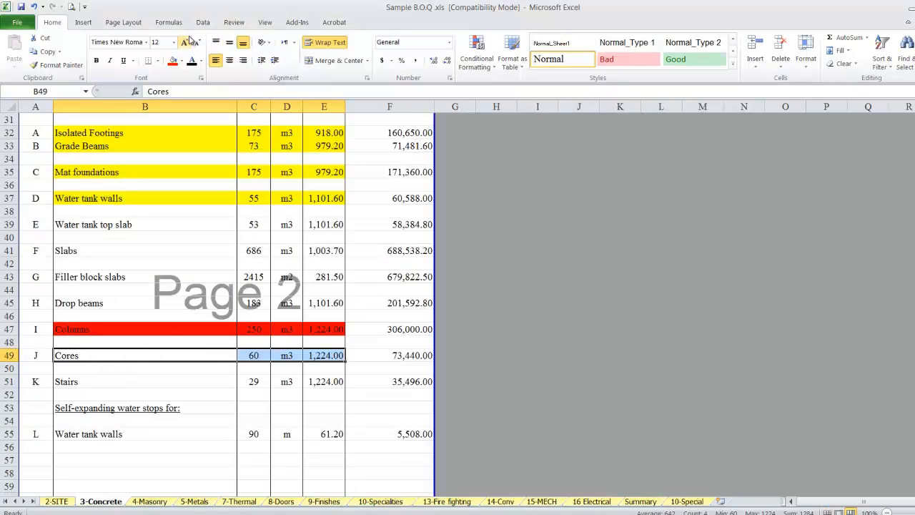
click(180, 61)
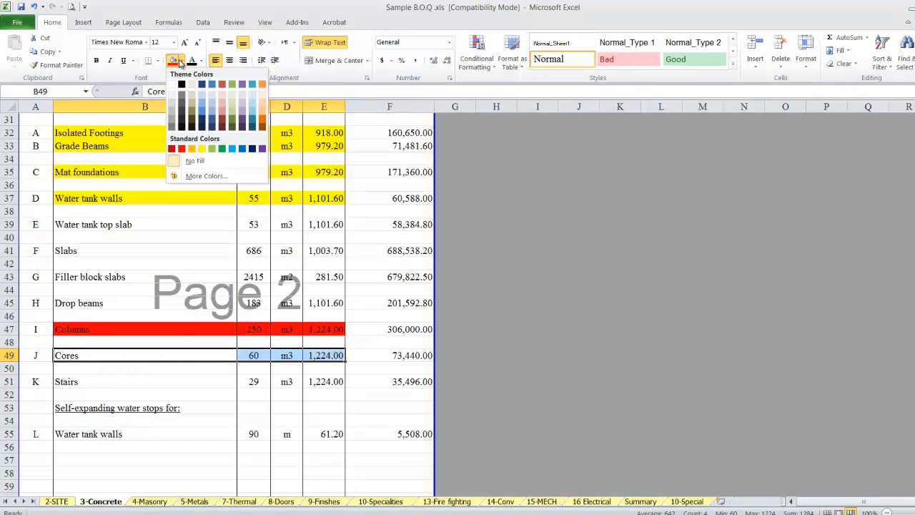
click(176, 62)
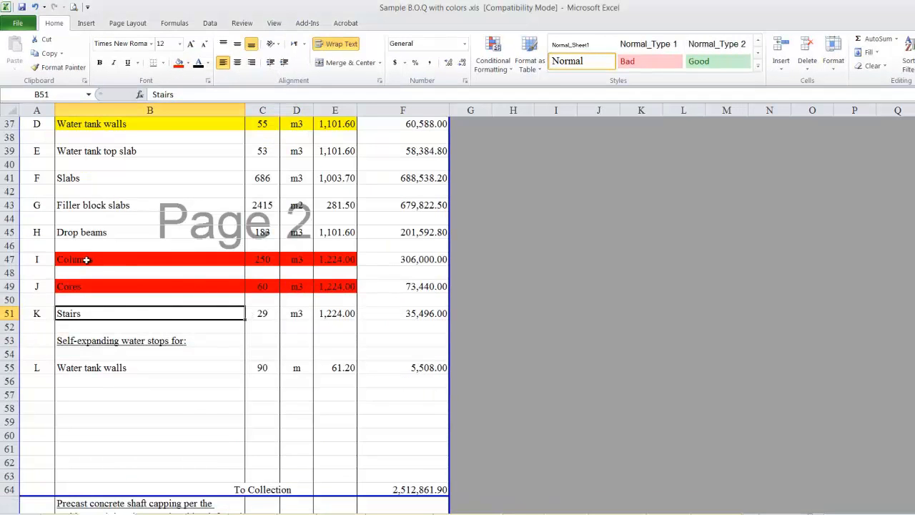
click(110, 258)
click(110, 286)
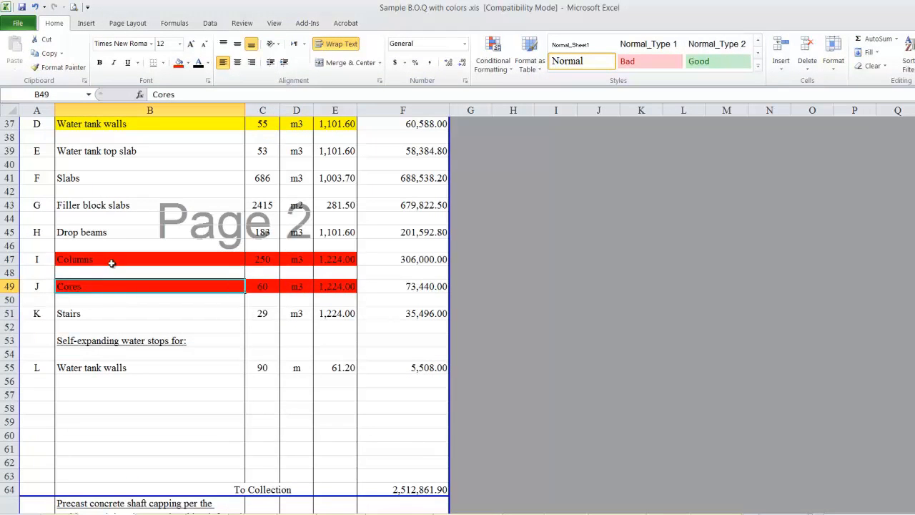
click(110, 259)
click(110, 286)
In WBS-Activity List, copy the Coulmn Necks rows 21:23 and insert them under Ground Floor at row 29.
click(346, 514)
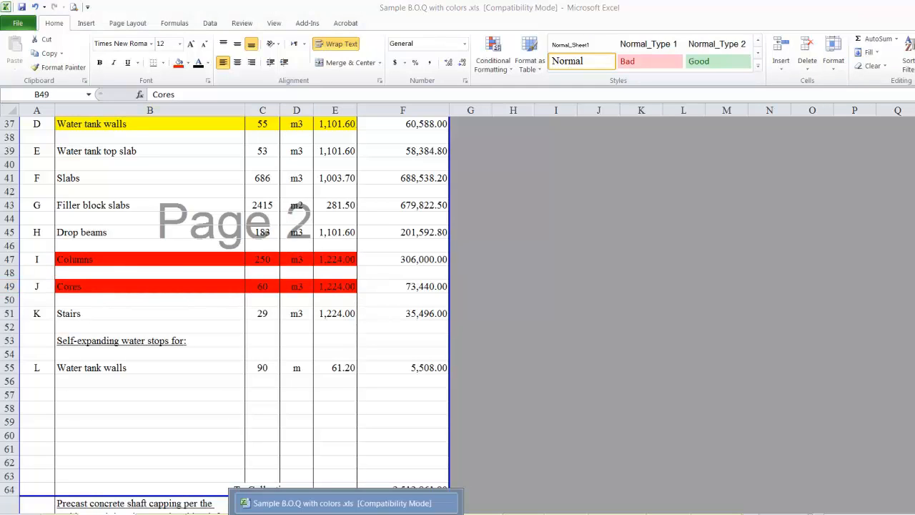
click(346, 514)
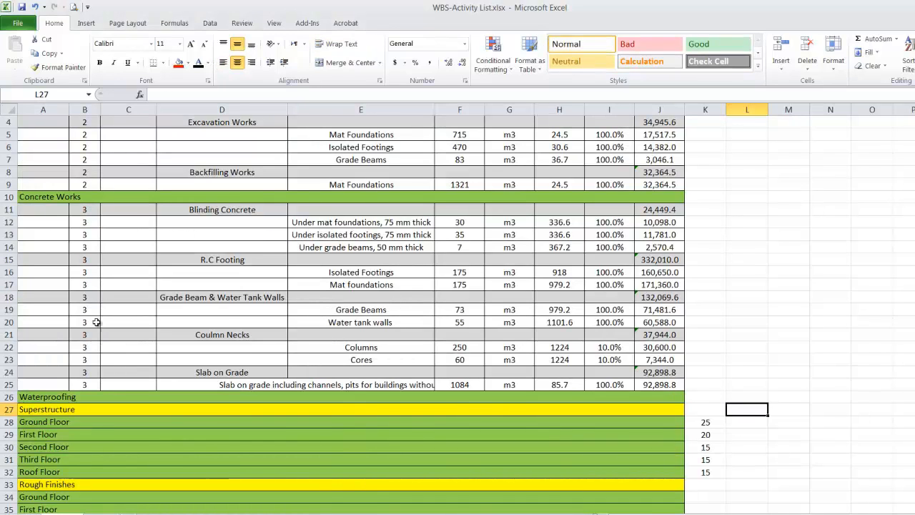
drag(6, 334, 6, 359)
right_click(8, 357)
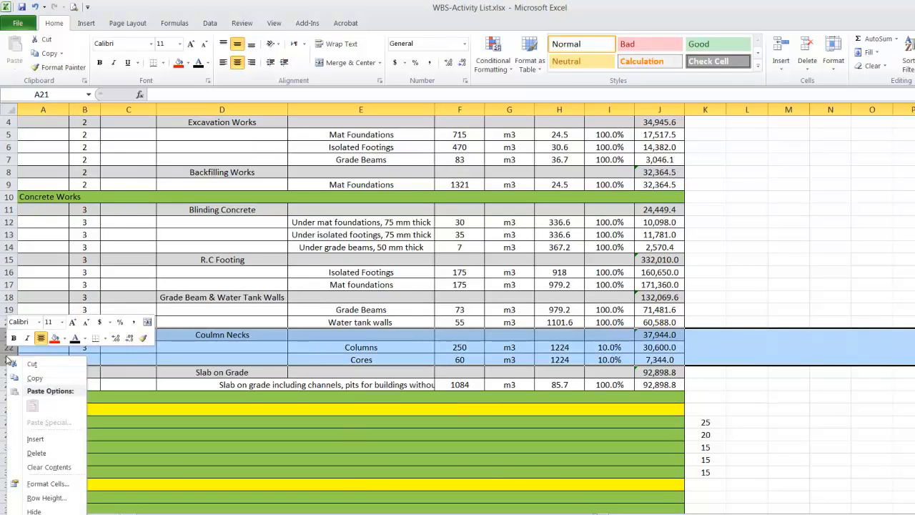
click(34, 378)
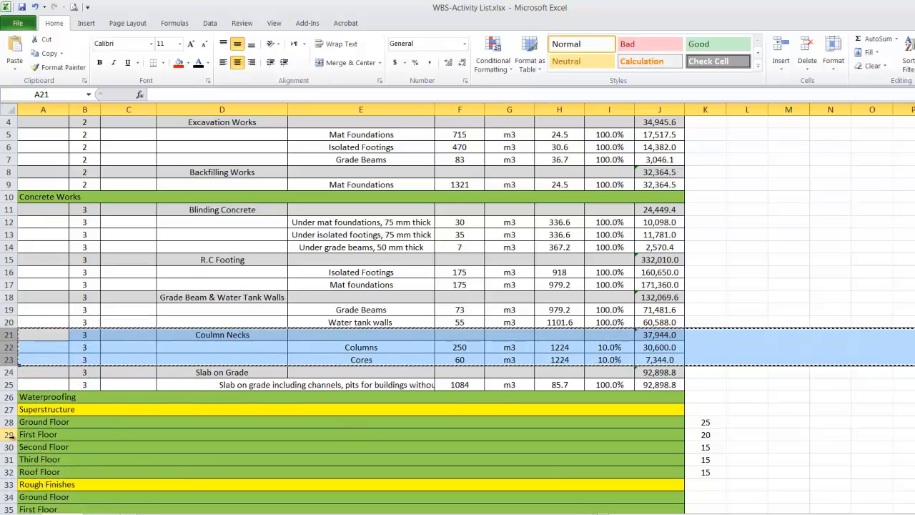
click(9, 434)
right_click(9, 434)
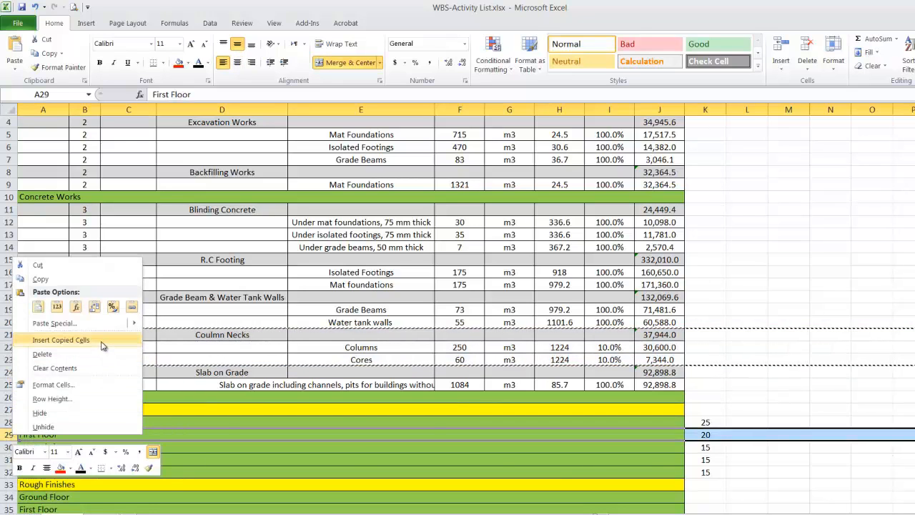
click(104, 339)
Rename the copied activity in D29 under Ground Floor as G.F Columns.
double_click(220, 434)
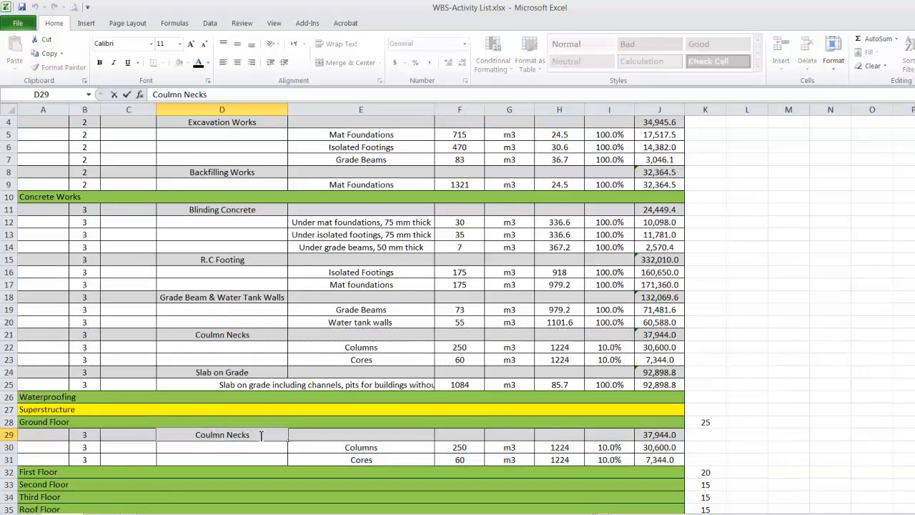
drag(261, 435, 193, 436)
text(G)
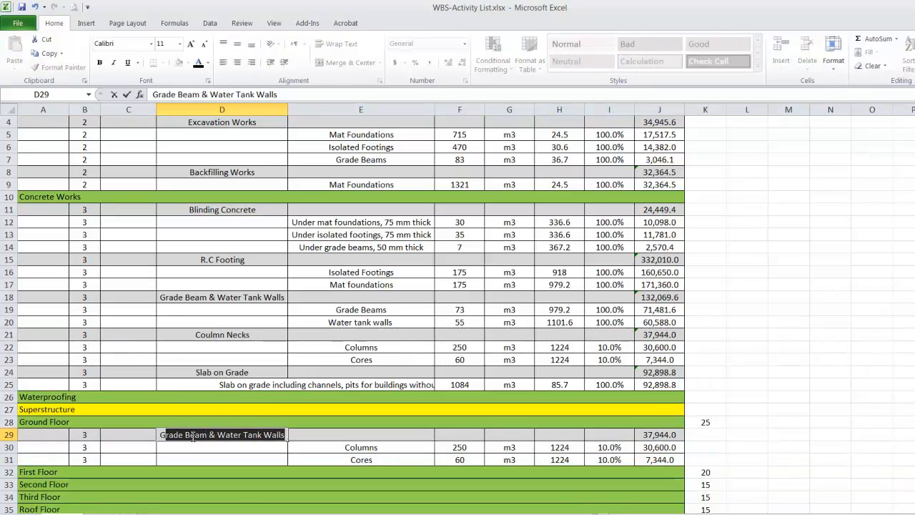
text(.)
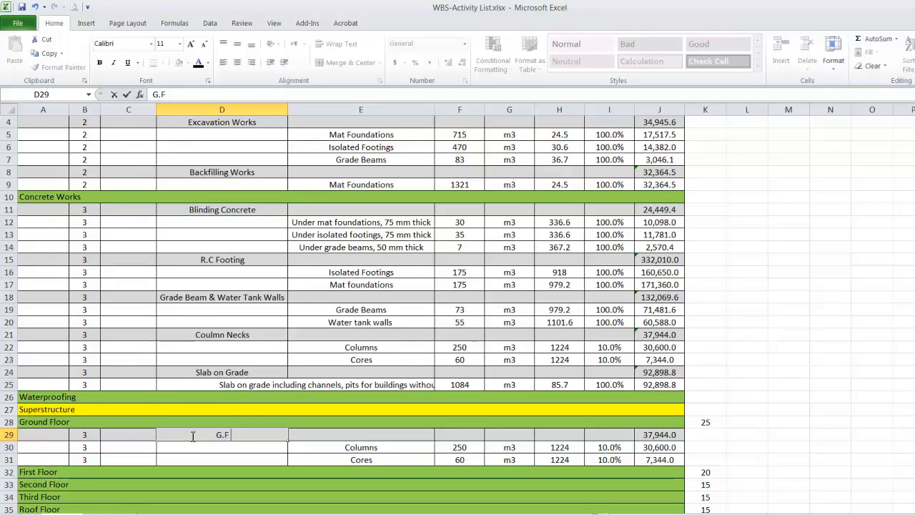
text(F Columns)
Set the Ground Floor percentages for Columns in I30 and Cores in I31 to 25%.
click(624, 449)
text(25)
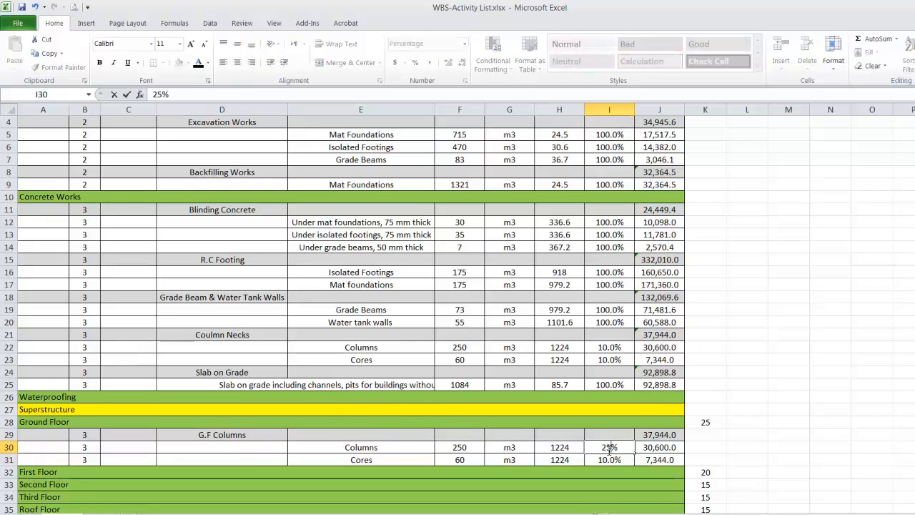
key(Return)
text(25)
key(Return)
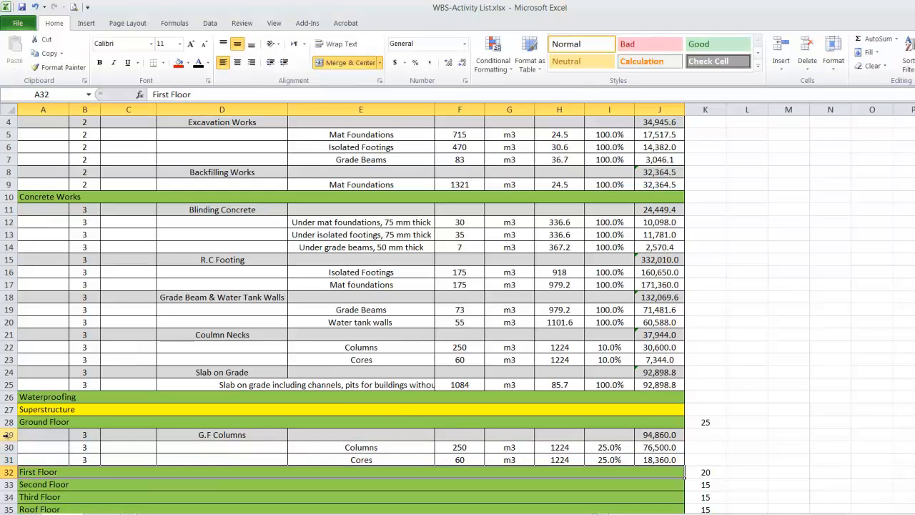
Copy the G.F Columns rows 29:31 and insert them under First Floor, above the Second Floor heading.
drag(6, 435, 8, 460)
right_click(8, 459)
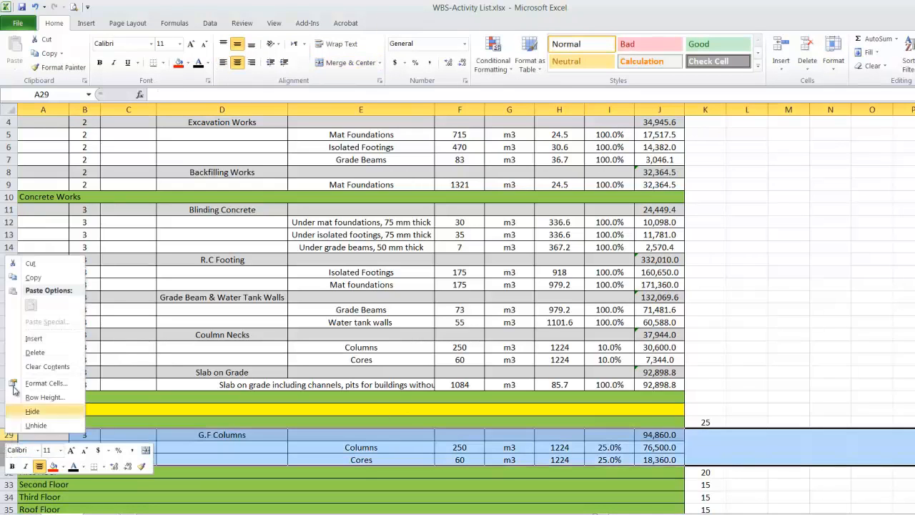
click(29, 278)
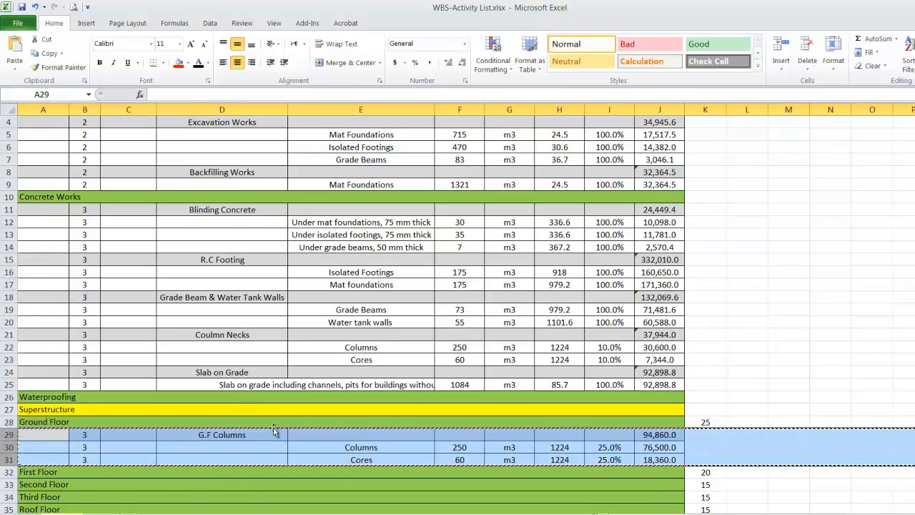
click(273, 433)
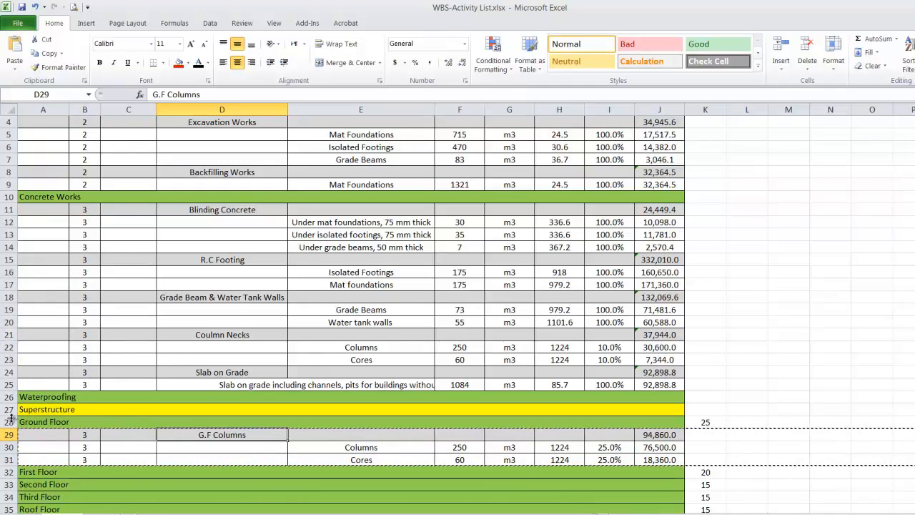
drag(6, 440, 5, 460)
right_click(6, 460)
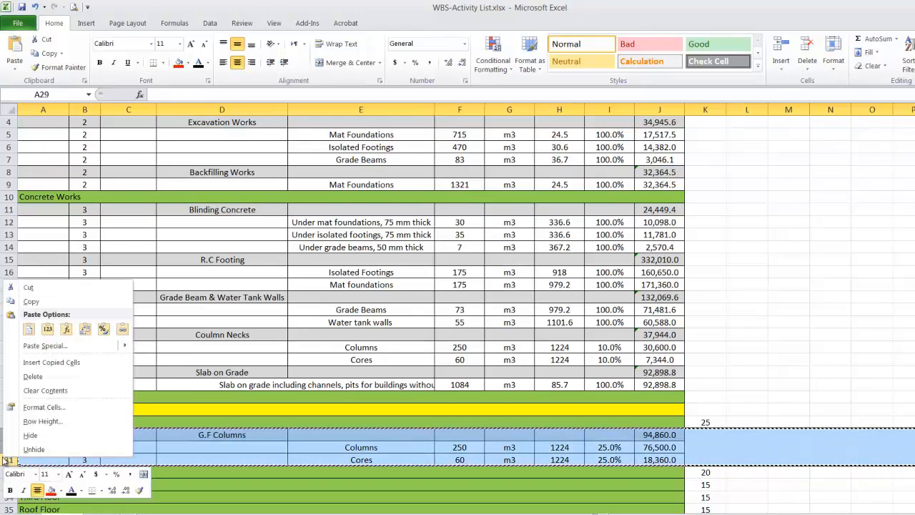
click(36, 302)
scroll(215, 321, down, 2)
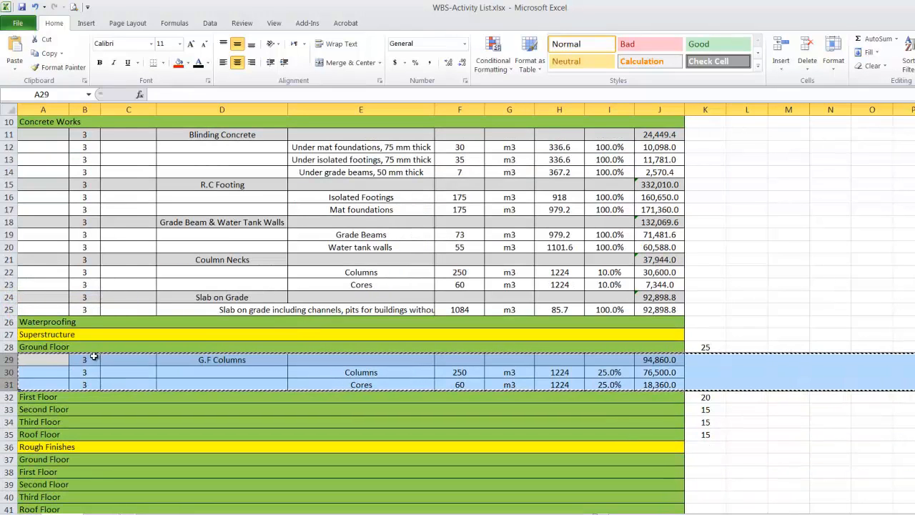
click(8, 410)
right_click(9, 409)
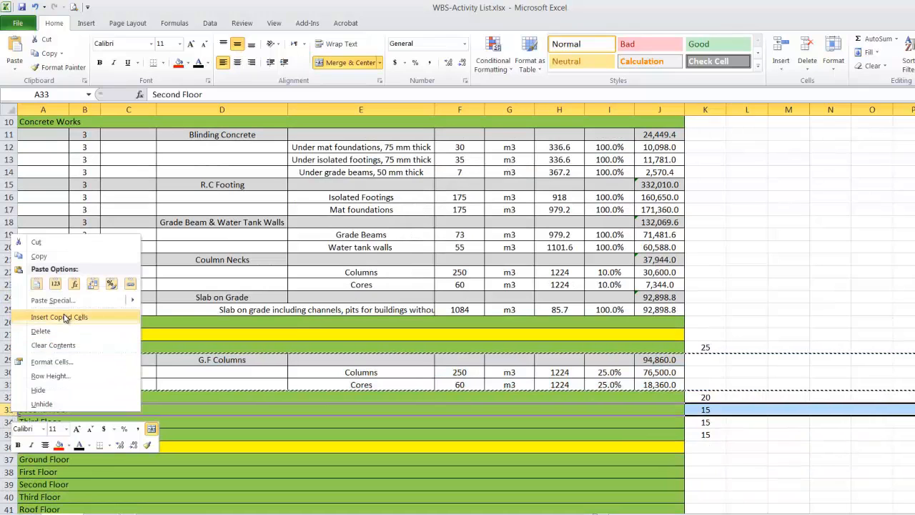
click(66, 318)
Copy the First Floor column rows 33:35 and insert them under Second Floor, above the Third Floor heading.
right_click(6, 409)
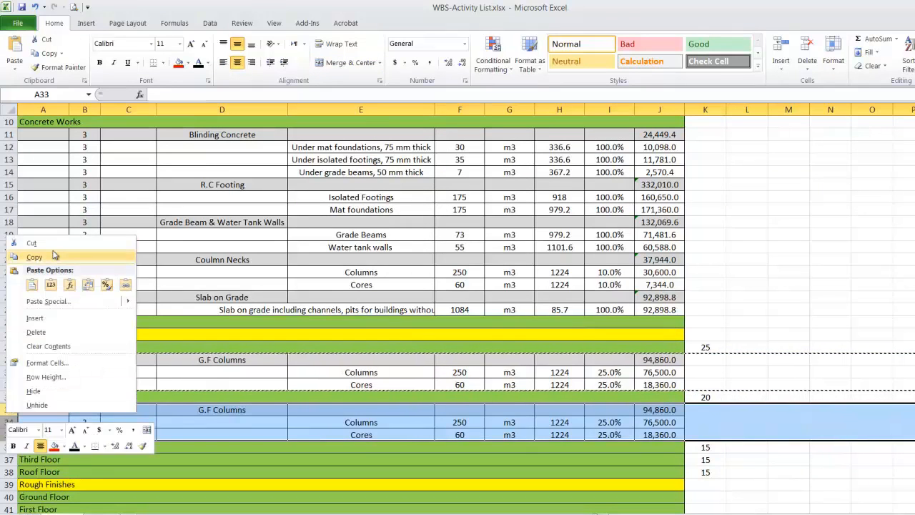
click(35, 255)
click(10, 464)
right_click(10, 464)
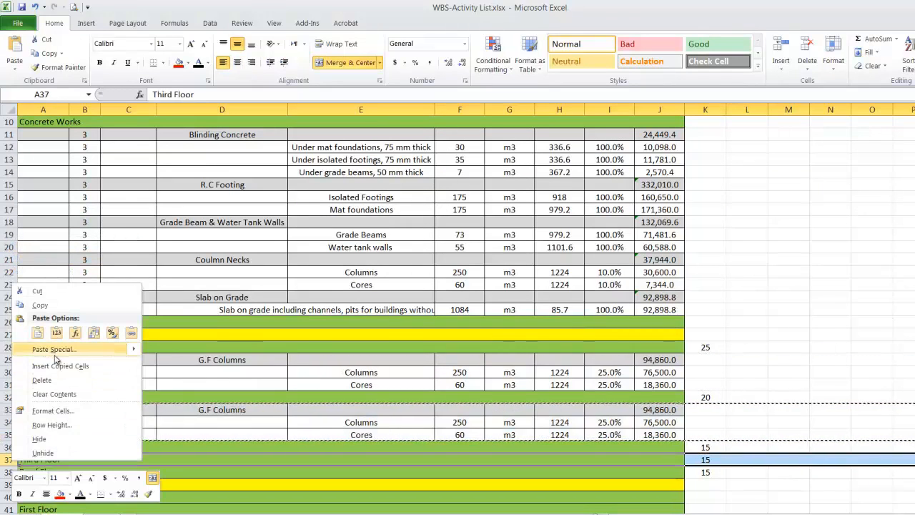
click(62, 366)
scroll(62, 365, down, 1)
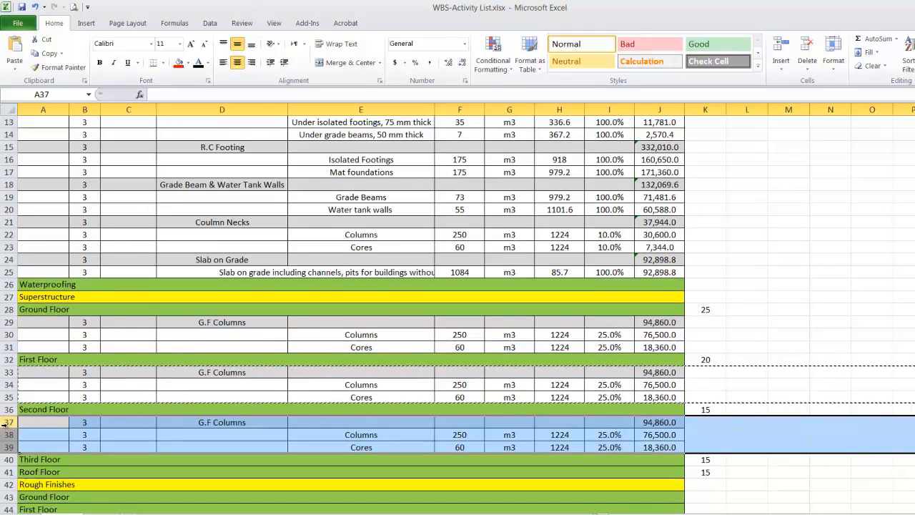
Copy the Second Floor column rows 37:39 and insert them under Third Floor, above the Roof Floor heading.
right_click(13, 422)
click(60, 275)
scroll(39, 351, down, 2)
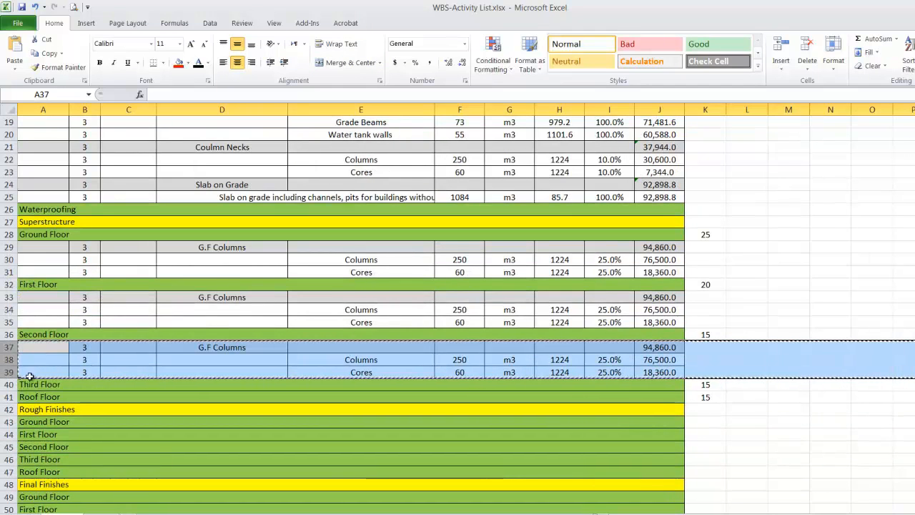
click(9, 396)
right_click(8, 397)
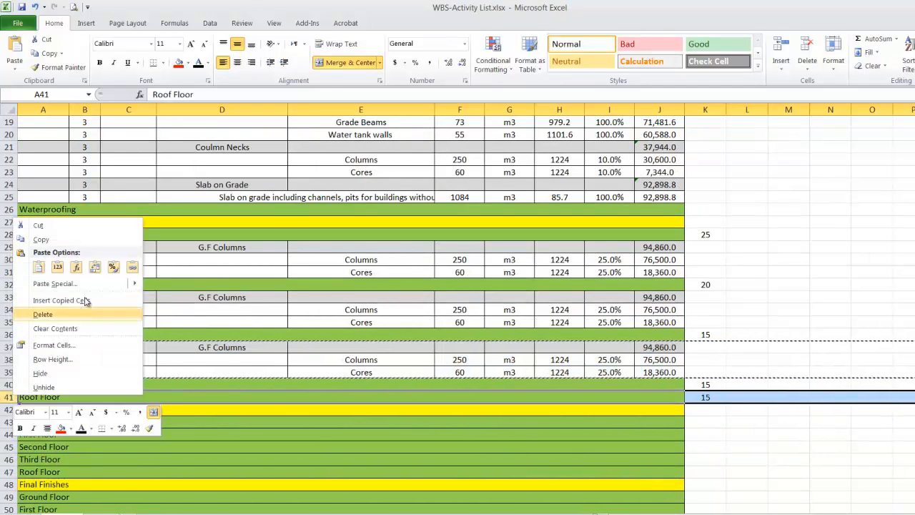
click(82, 300)
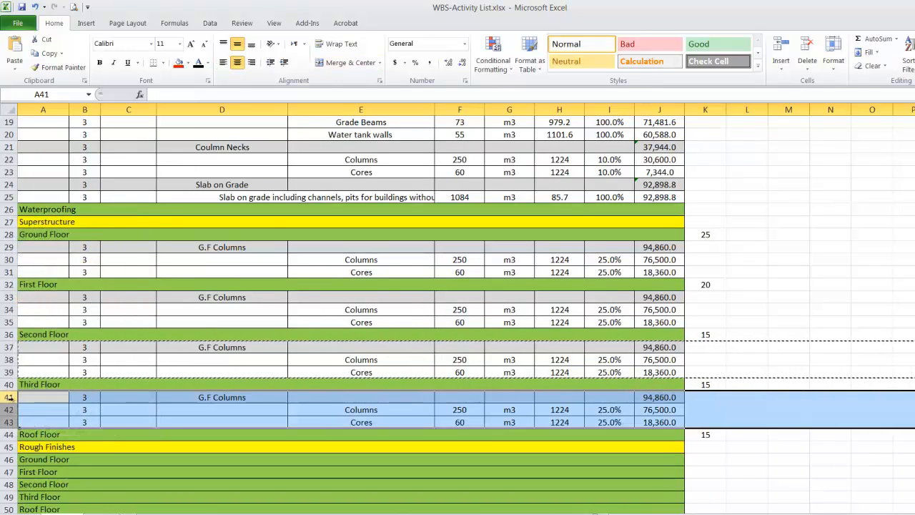
Copy the Third Floor column rows 41:43 and insert them under Roof Floor, above the Rough Finishes heading.
right_click(7, 399)
click(70, 247)
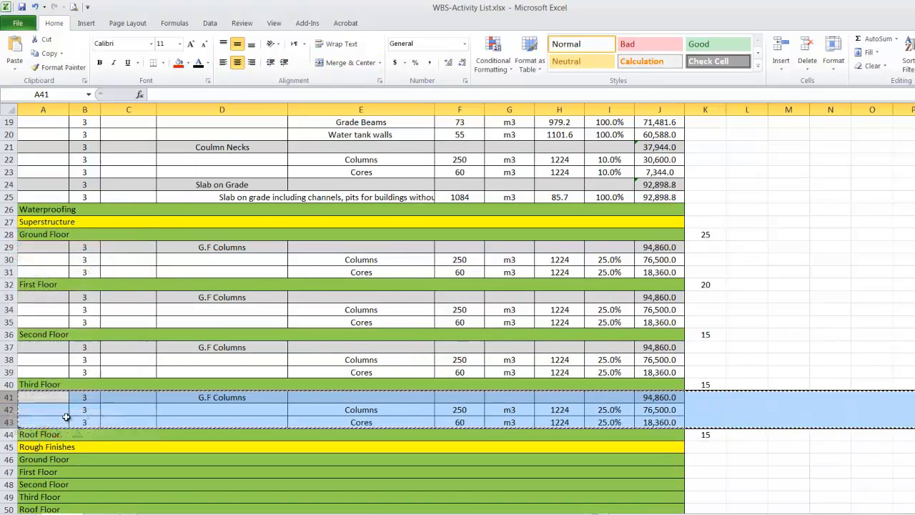
right_click(7, 448)
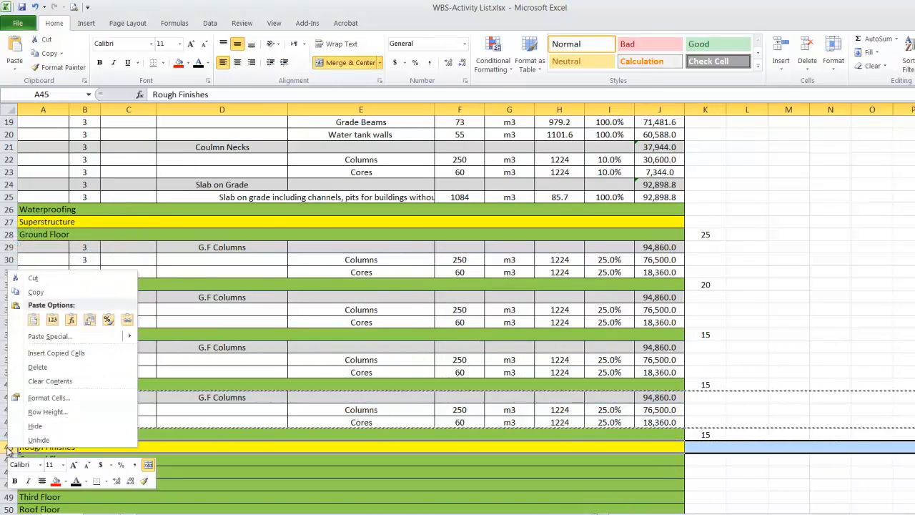
click(79, 352)
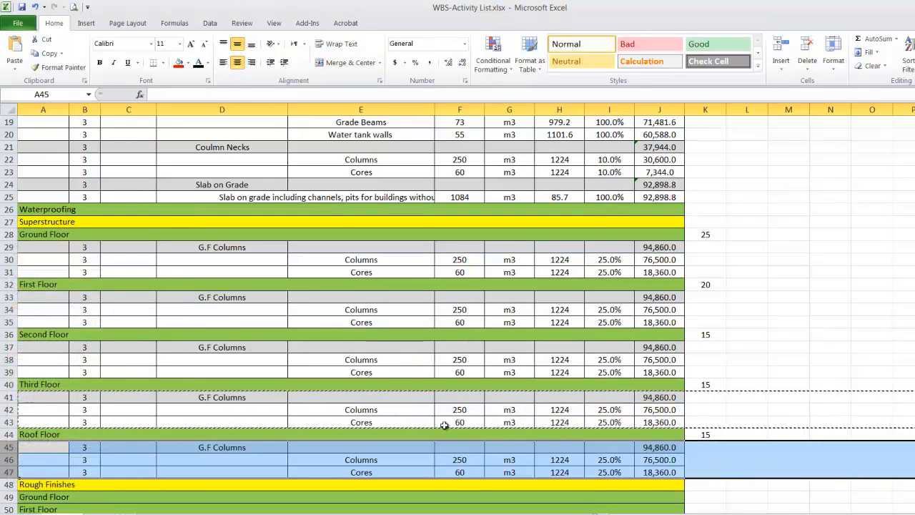
Set the First Floor percentages for Columns in I34 and Cores in I35 to 20%.
click(611, 310)
text(20)
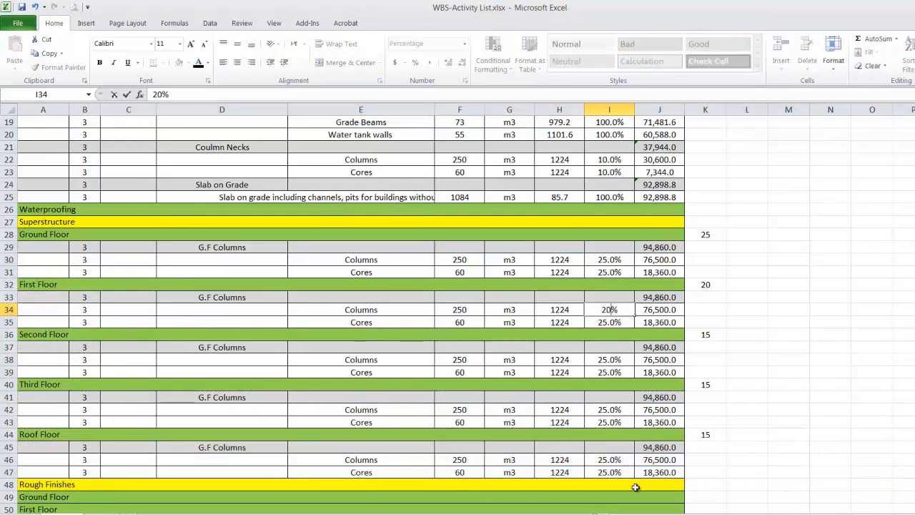
key(Return)
text(32)
key(BackSpace)
key(BackSpace)
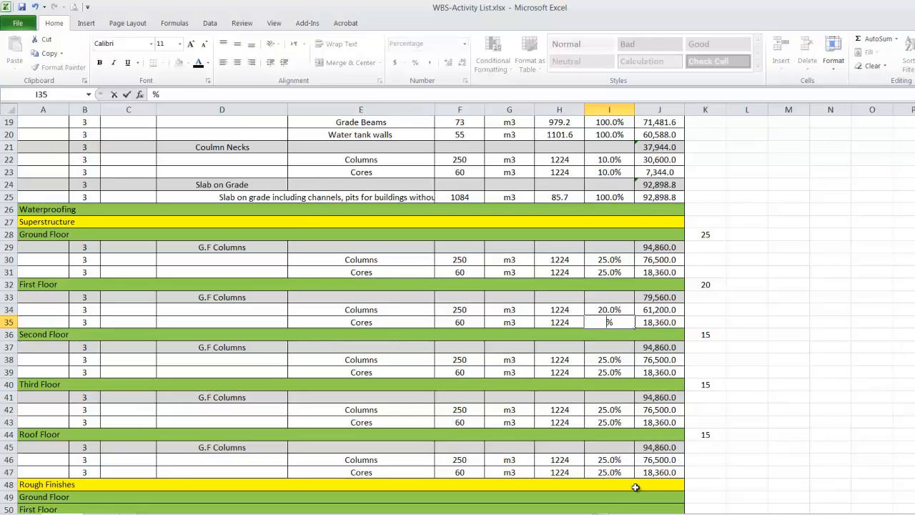
text(20)
key(Return)
Set the Second Floor percentages for Columns in I38 and Cores in I39 to 15%.
key(Return)
key(Return)
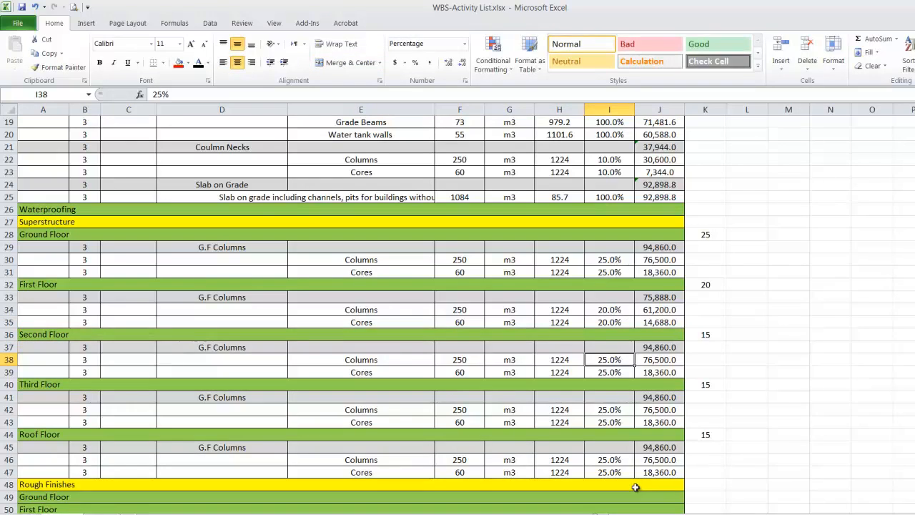
text(15)
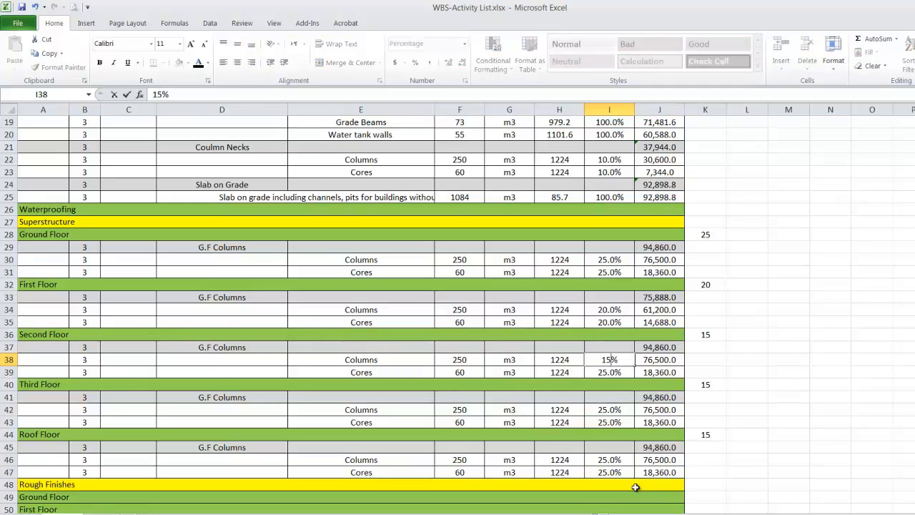
key(Return)
text(15)
key(Return)
Set the Third Floor percentages for Columns in I42 and Cores in I43 to 15%.
key(Return)
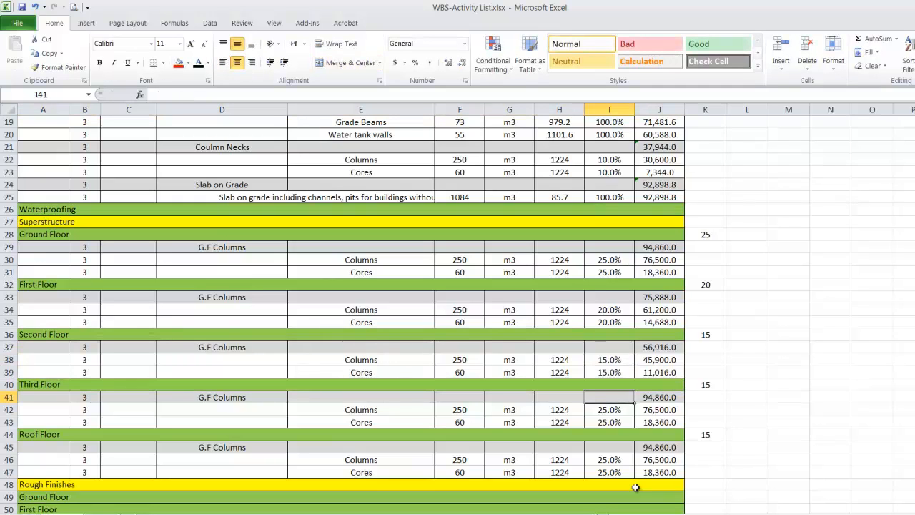
key(Return)
text(15)
key(Return)
text(15)
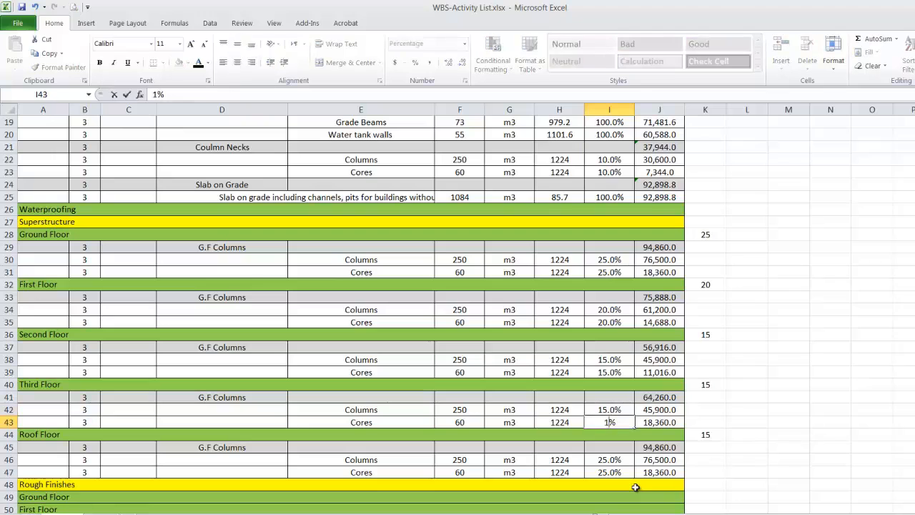
key(Return)
Set the Roof Floor percentages for Columns in I46 and Cores in I47 to 15%.
key(Return)
key(Return)
text(15)
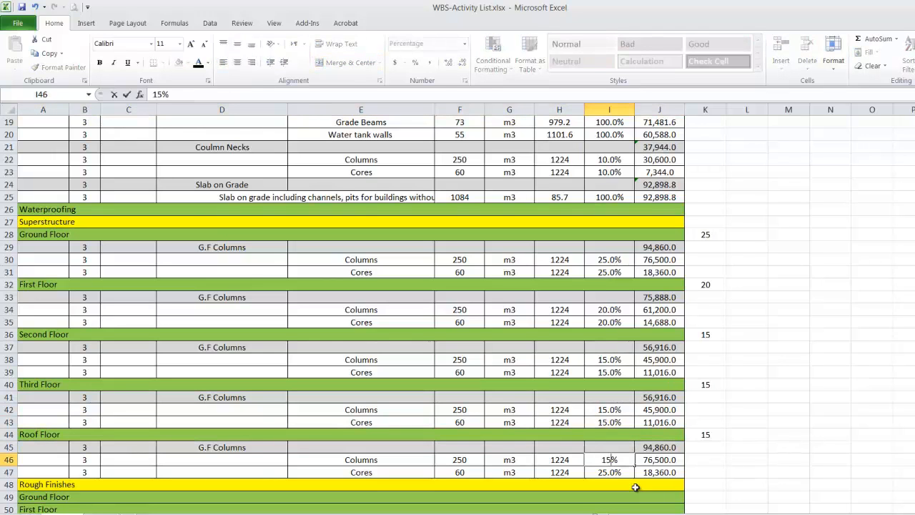
key(Return)
text(15)
key(Return)
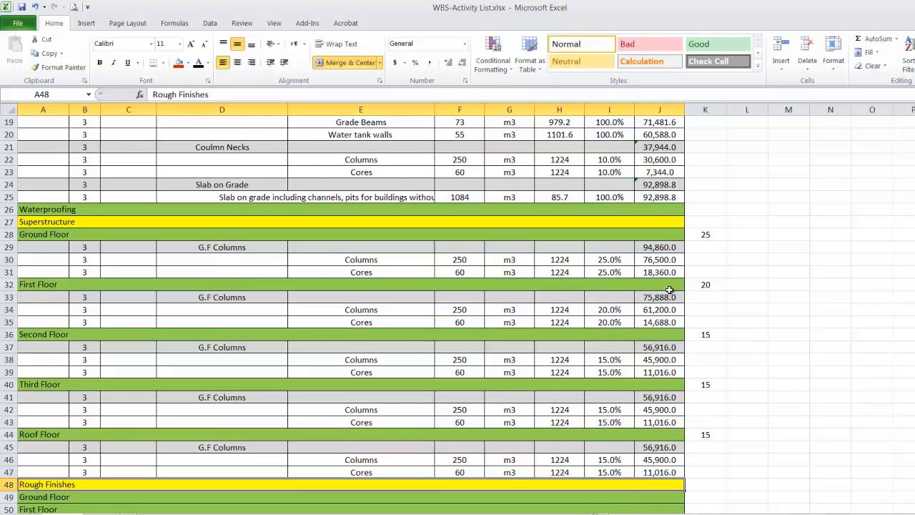
Clear the helper percentages in K28:K45 beside the Superstructure floors.
drag(702, 233, 722, 449)
key(Delete)
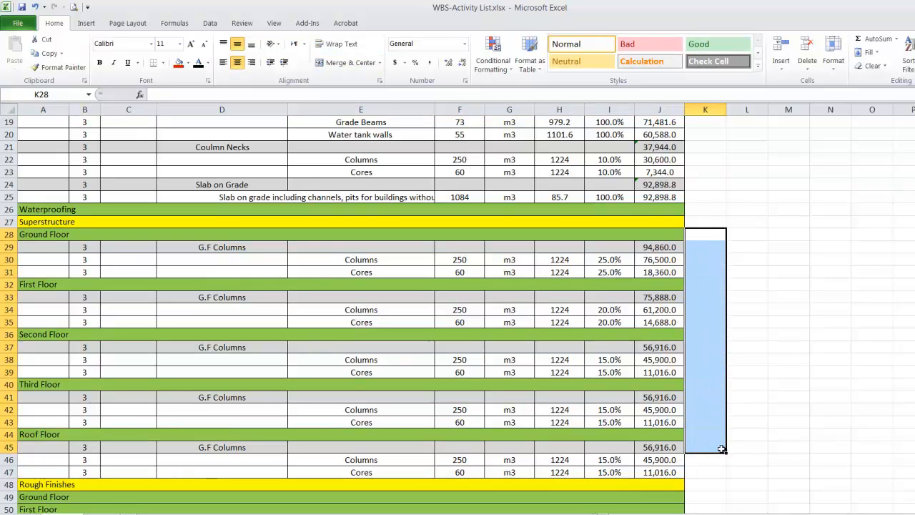
click(705, 235)
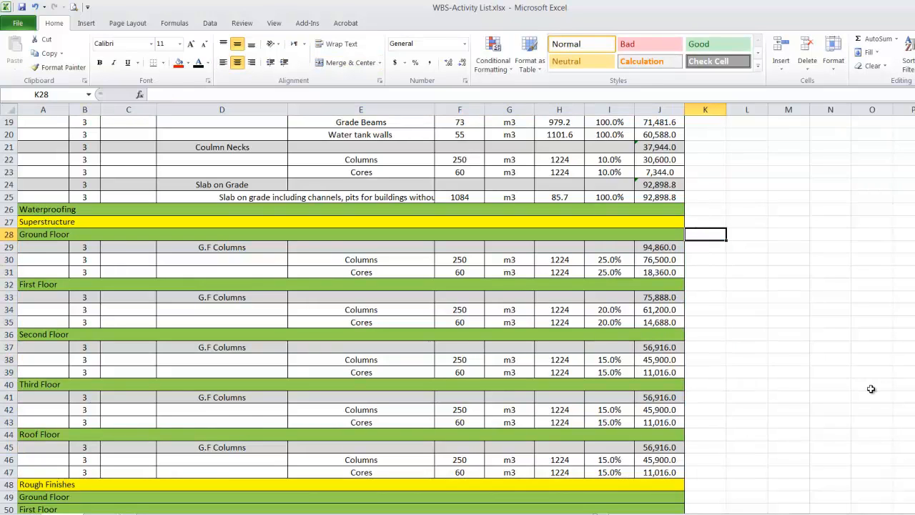
Add a check formula in K28 summing the Columns percentages: =I22+I30+I34+I38+I42+I46.
text(=)
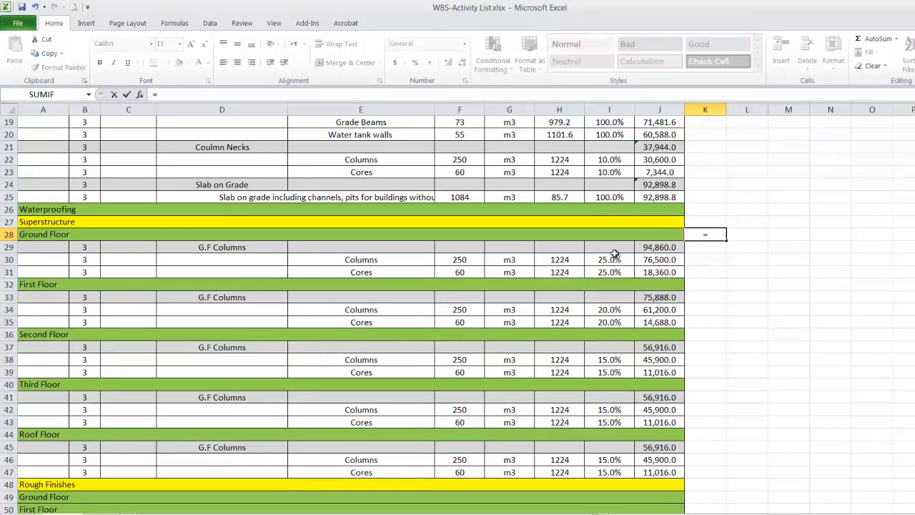
click(603, 162)
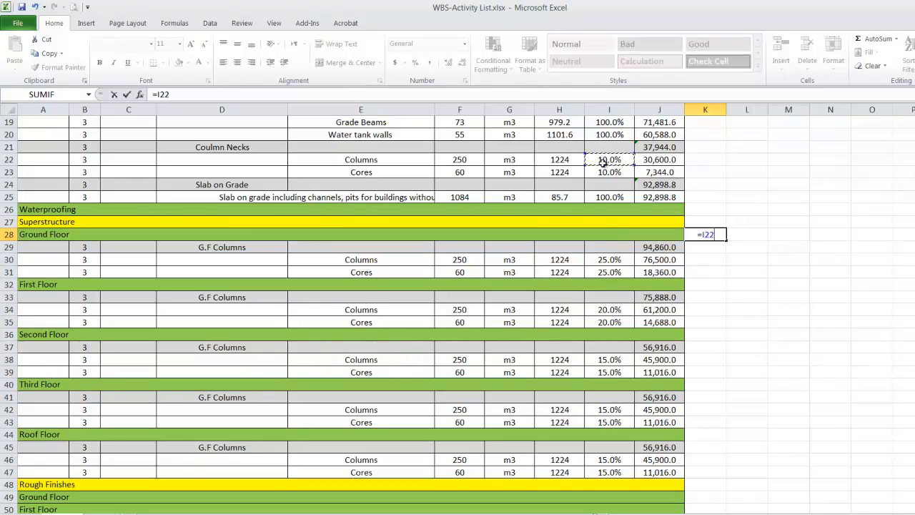
text(+)
click(608, 261)
text(+)
click(605, 312)
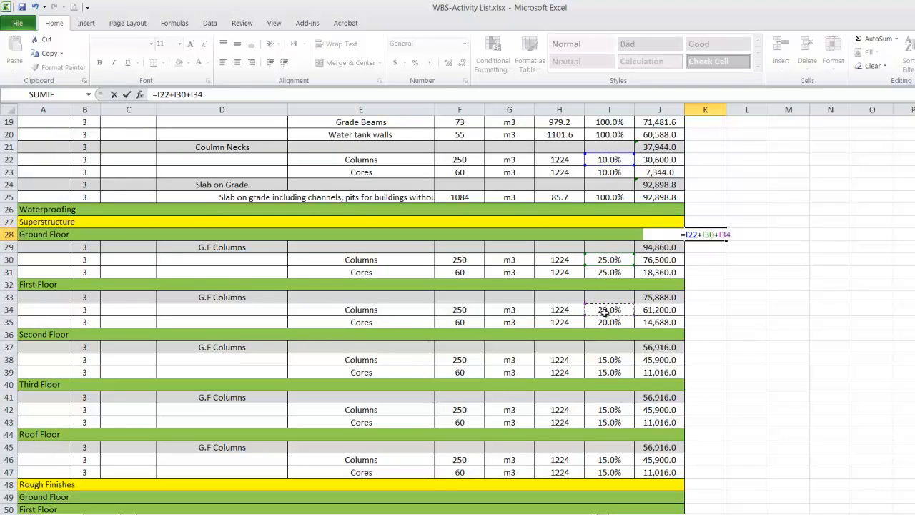
text(+)
click(608, 360)
text(+)
click(608, 410)
text(+)
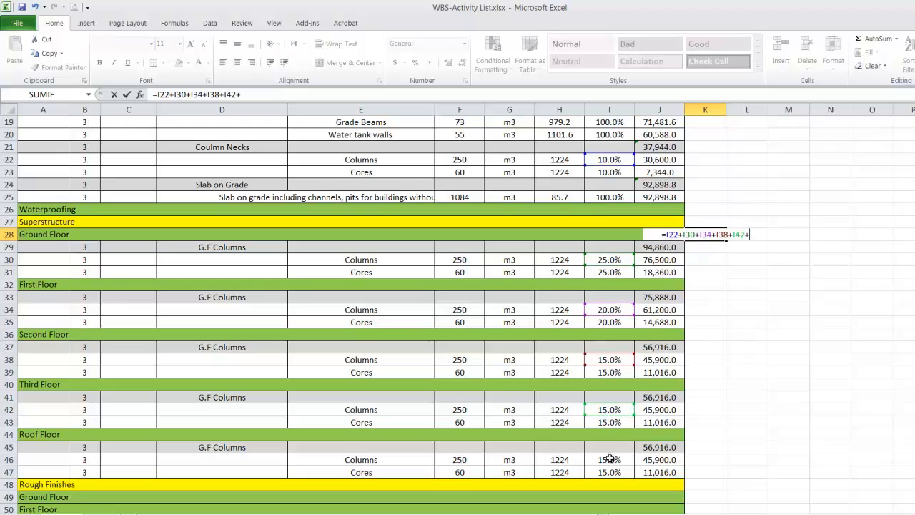
click(610, 459)
key(Return)
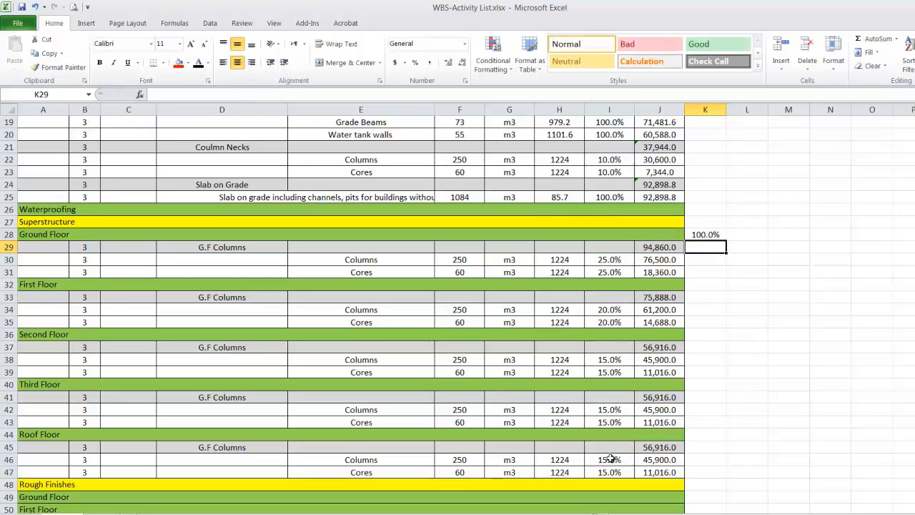
click(704, 232)
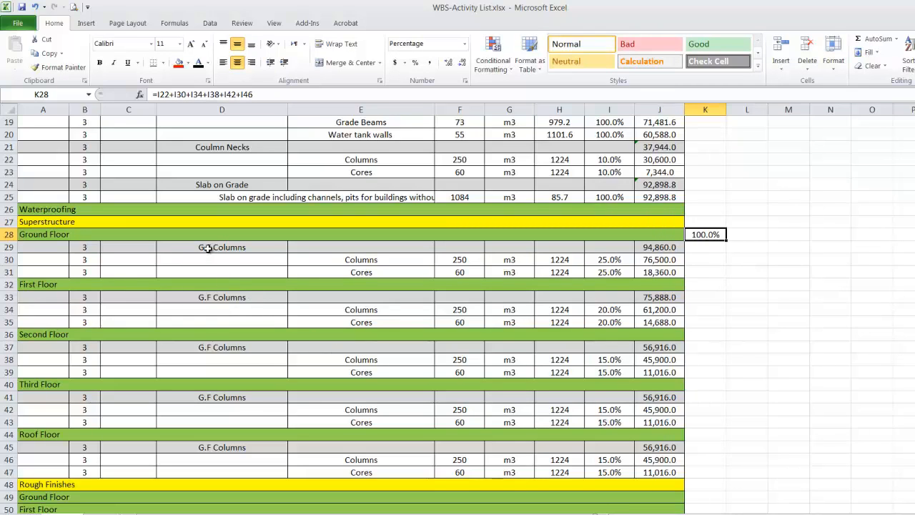
Rename the columns activity under First Floor to F.F Columns and the one under Second Floor to S.F Columns.
double_click(212, 297)
drag(211, 298, 198, 298)
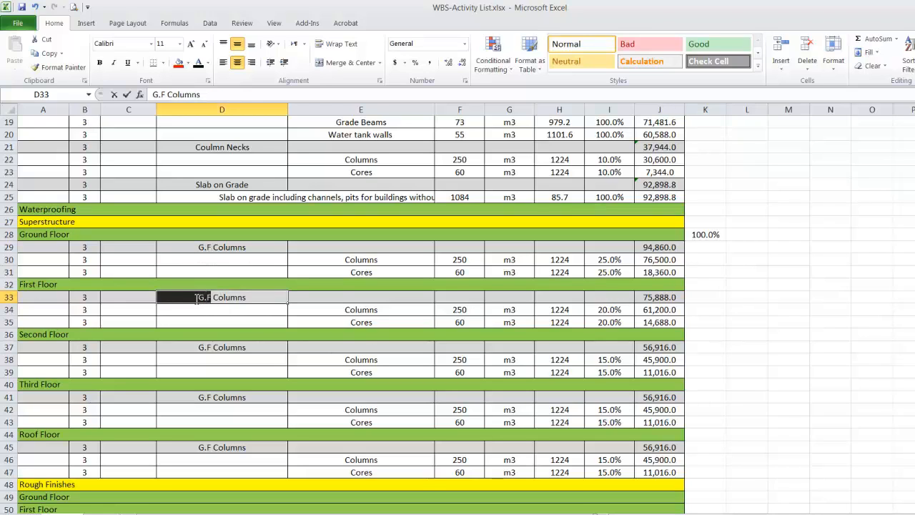
text(F.F)
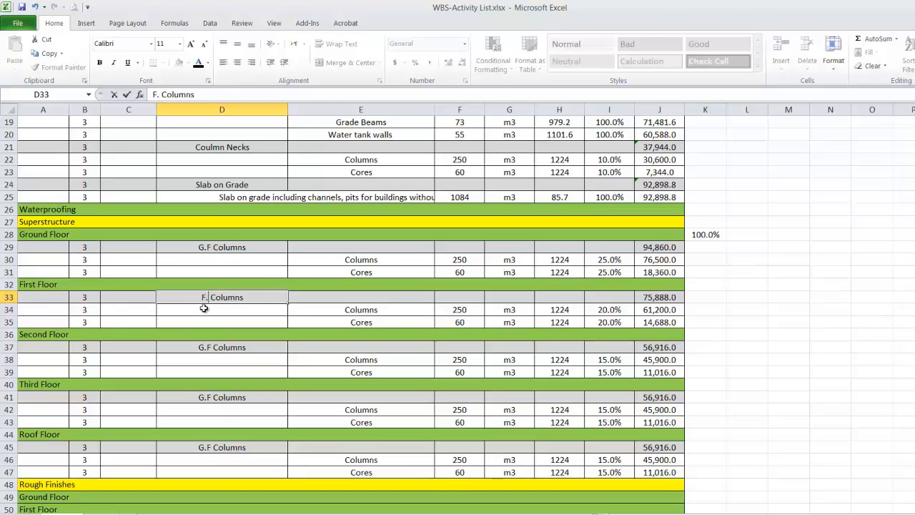
double_click(211, 348)
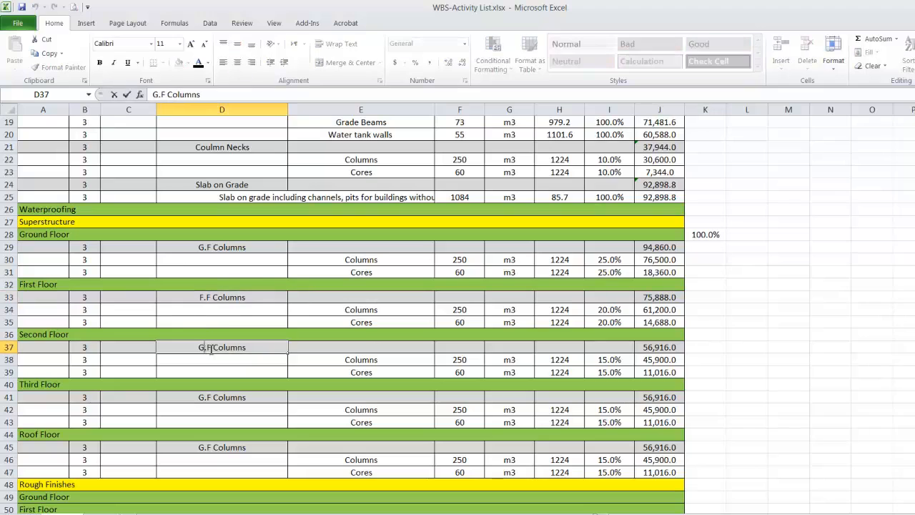
drag(209, 347, 188, 346)
text(S)
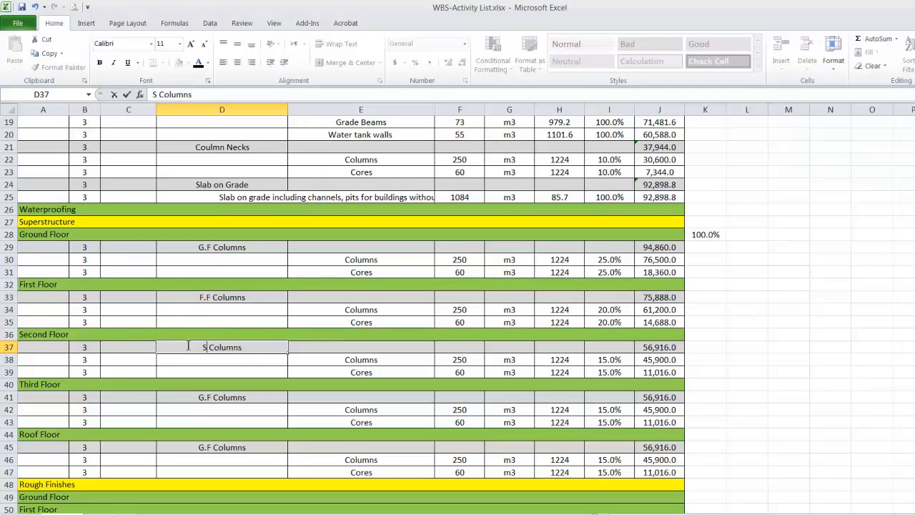
text(.F)
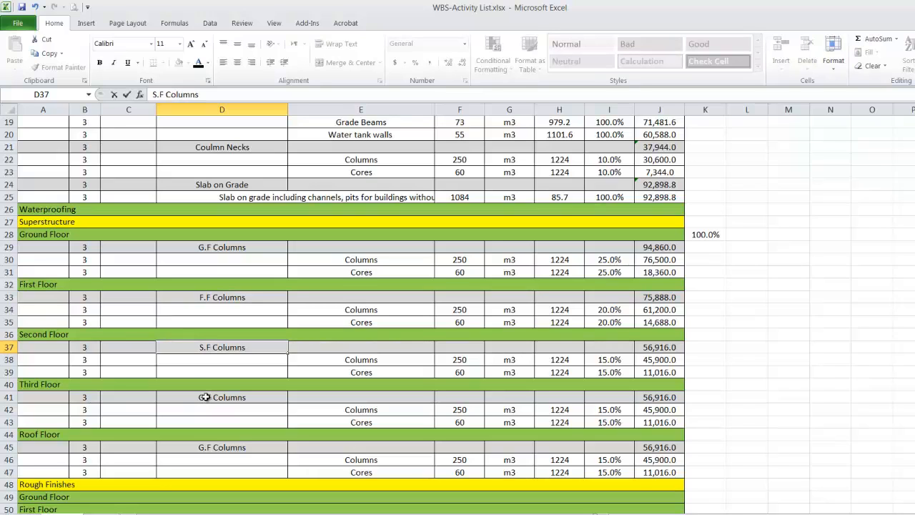
Rename the columns activity under Third Floor to T.F Columns and the one under Roof Floor to R.F Columns.
double_click(205, 397)
drag(211, 397, 189, 397)
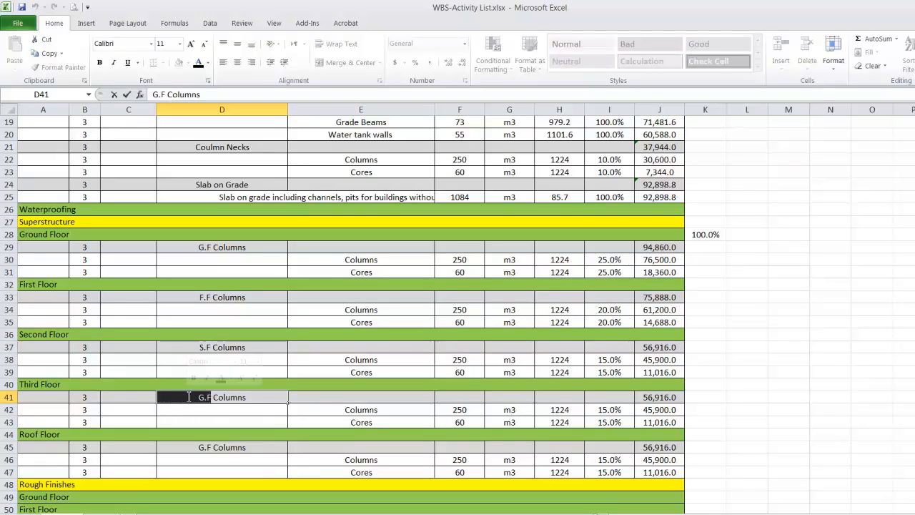
text(T)
text(.F)
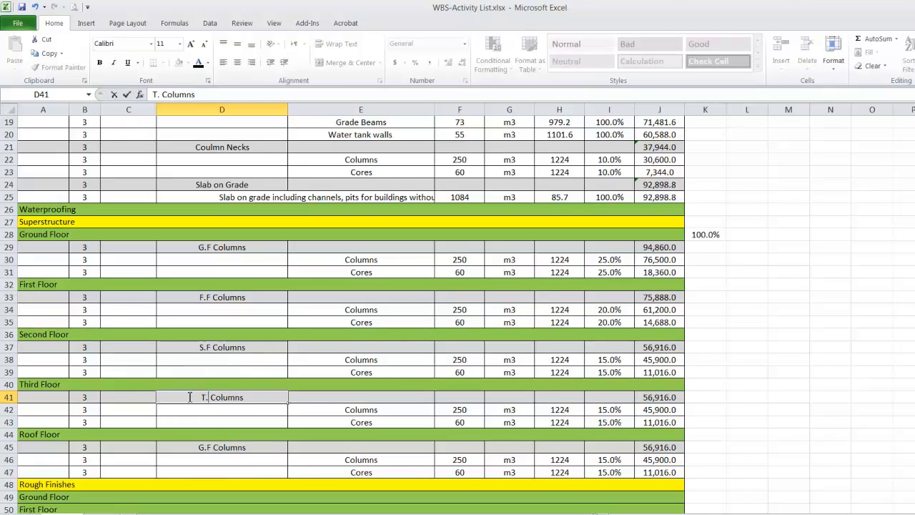
double_click(208, 447)
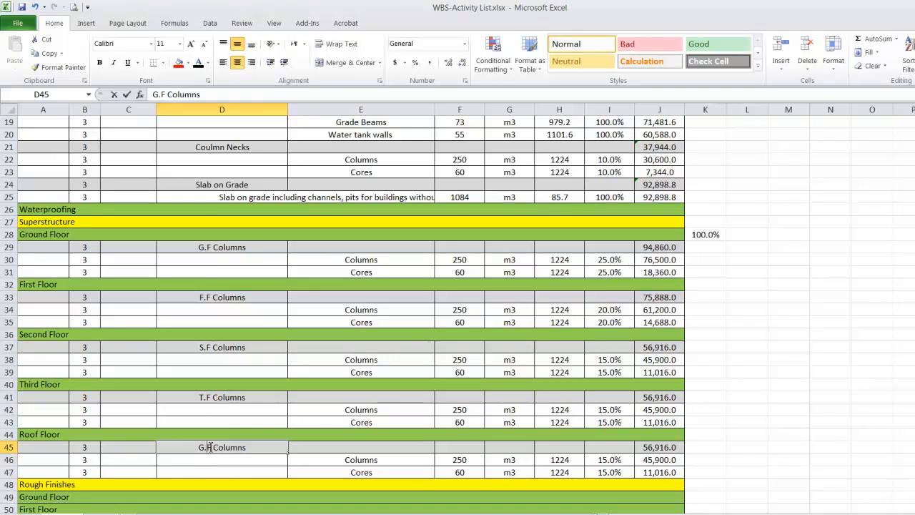
drag(209, 447, 184, 447)
text(R.)
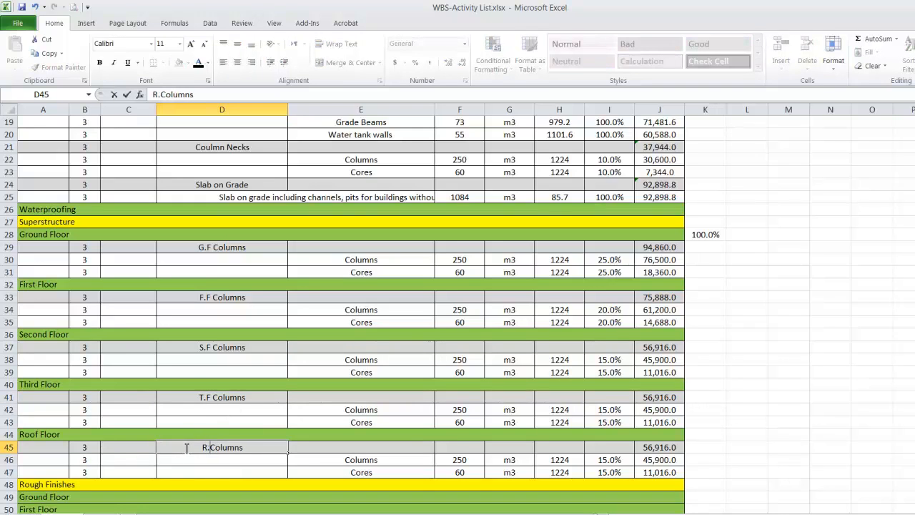
text(F)
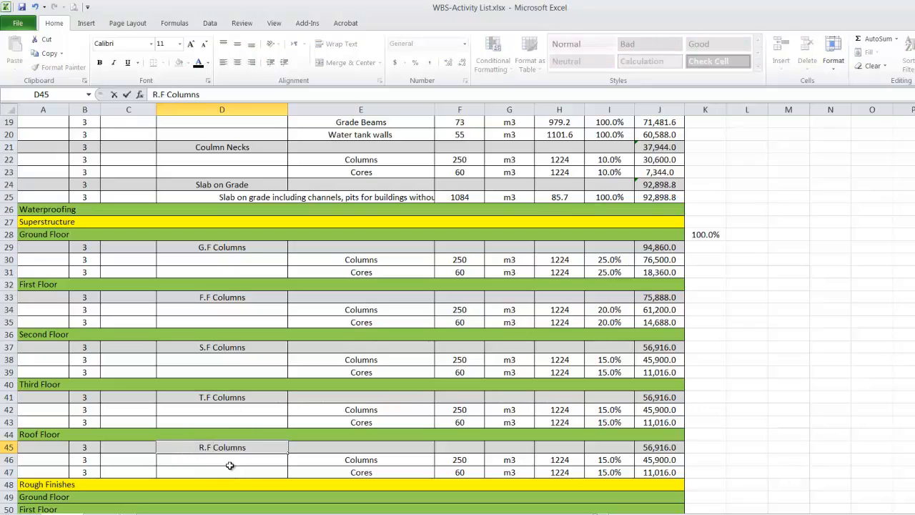
key(Return)
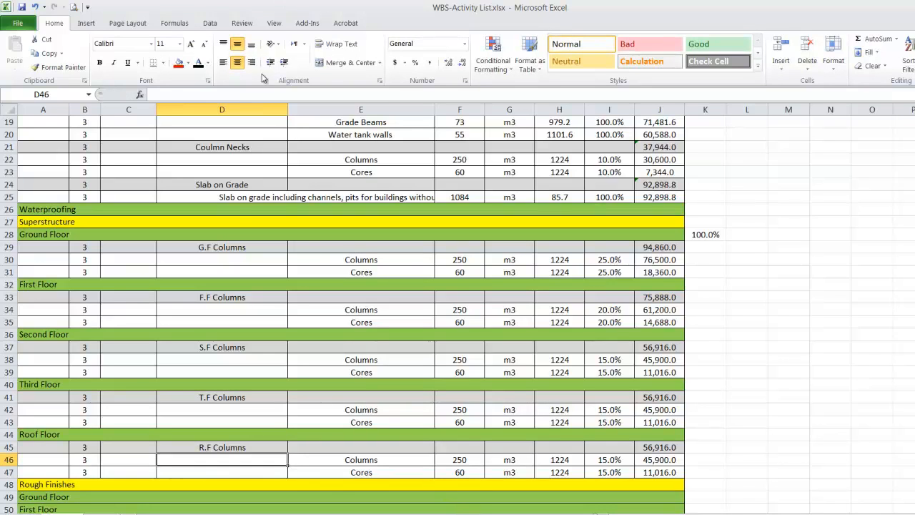
Switch to the Sample B.O.Q with colors workbook and fill the Columns and Cores rows, B47:E47 and B49:E49, yellow.
drag(224, 257, 605, 473)
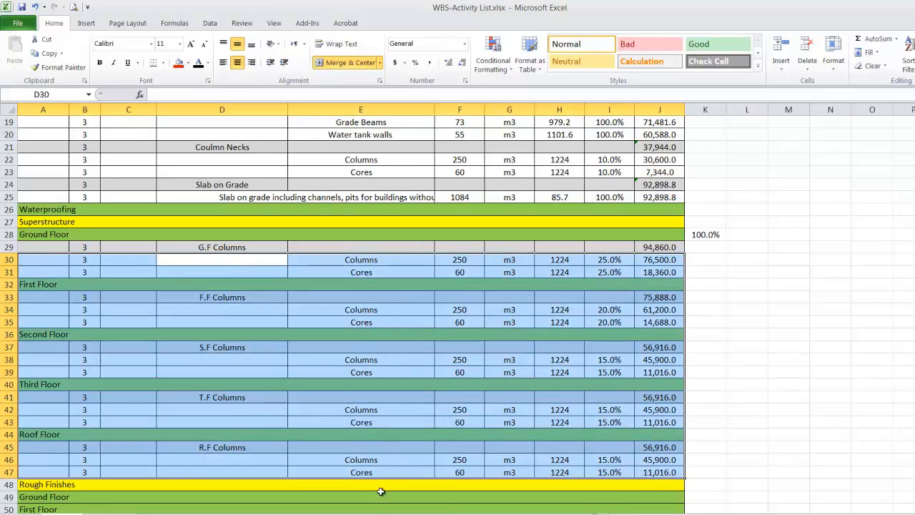
click(382, 513)
click(315, 504)
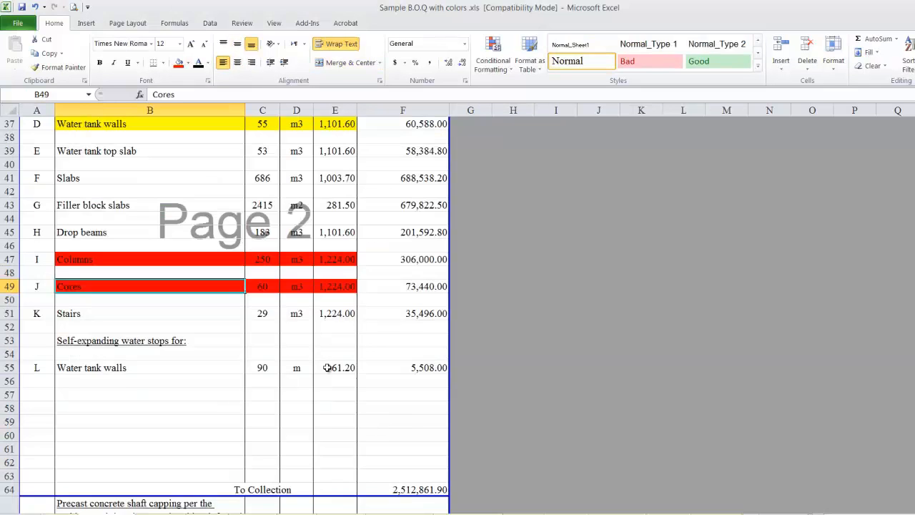
drag(158, 258, 341, 262)
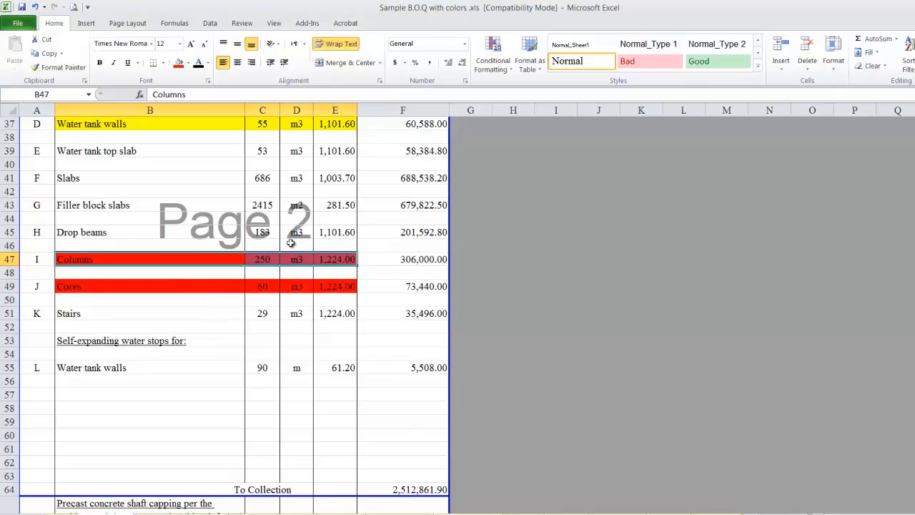
click(188, 63)
click(209, 153)
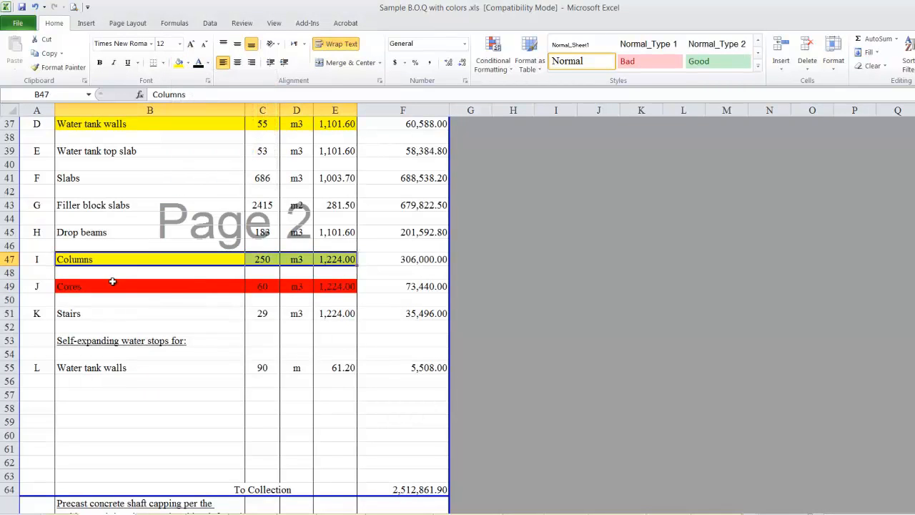
drag(105, 287, 342, 288)
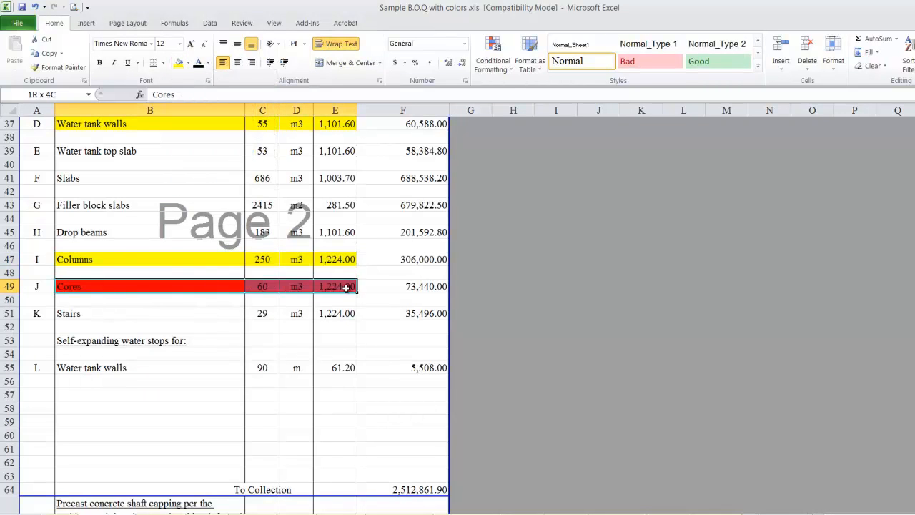
click(179, 63)
Examine the uncoloured concrete items in the bill: Slabs, Filler block slabs, Drop beams and Stairs.
scroll(177, 262, up, 2)
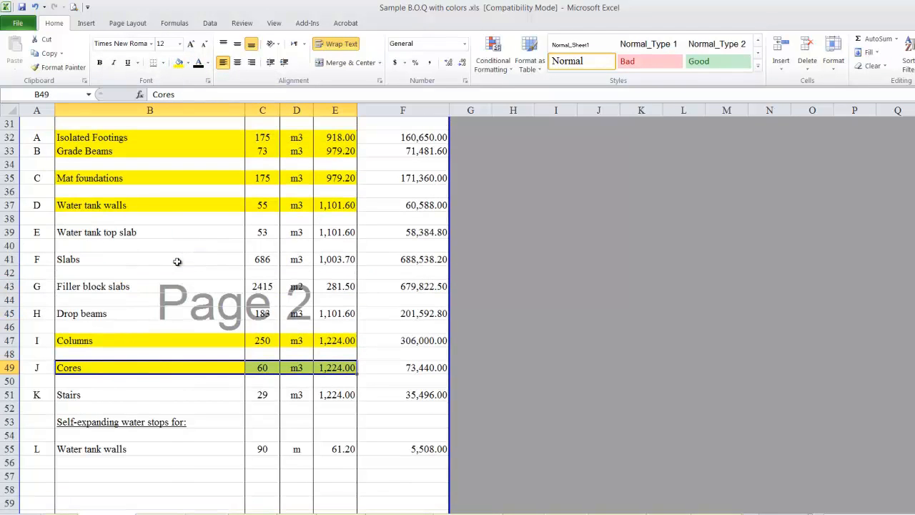
click(115, 262)
click(118, 287)
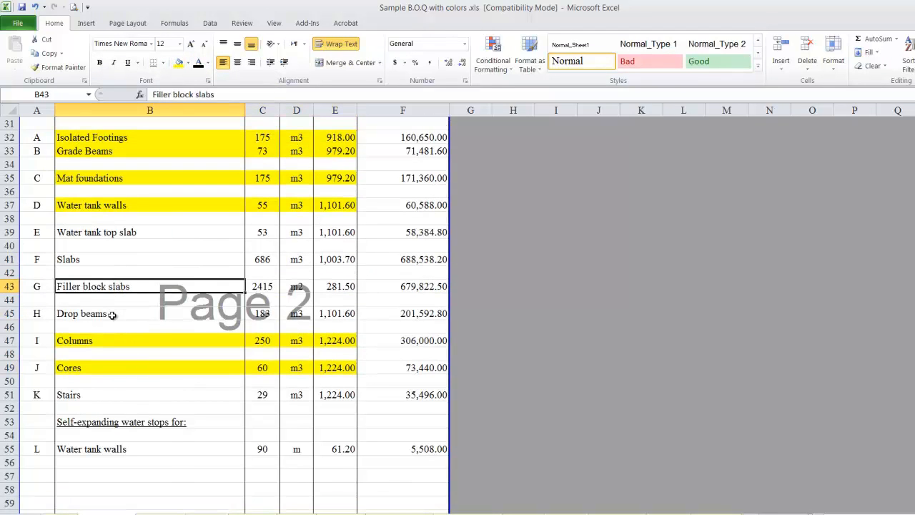
click(112, 316)
click(106, 397)
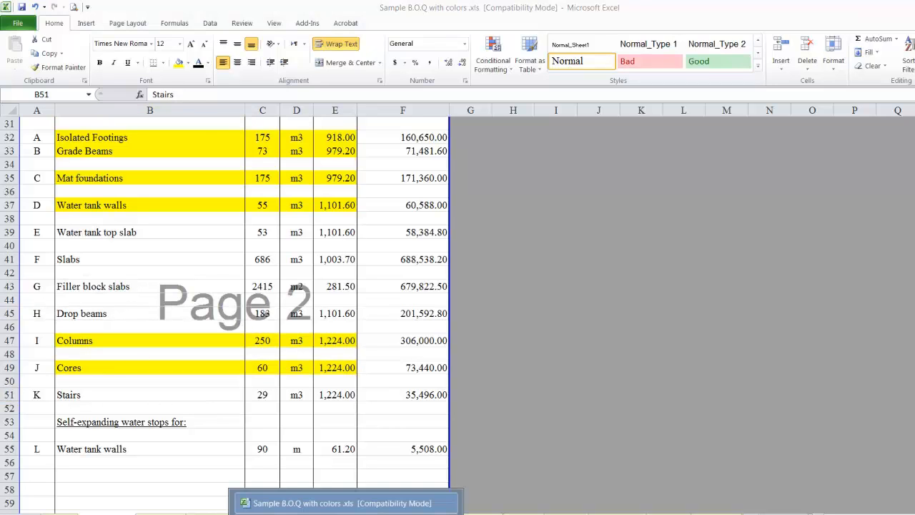
Return to the WBS-Activity List workbook and review the activity breakdown from Earth Works down to the superstructure floors.
click(324, 502)
click(346, 475)
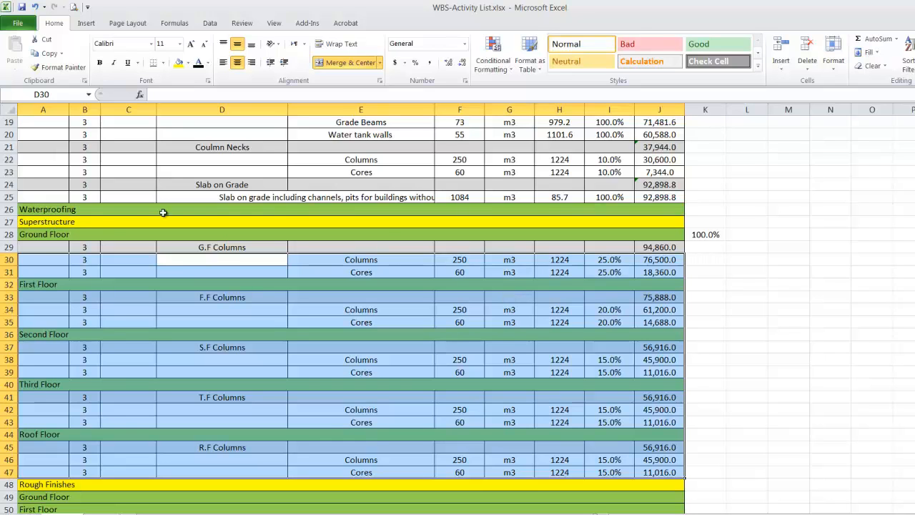
scroll(216, 261, up, 6)
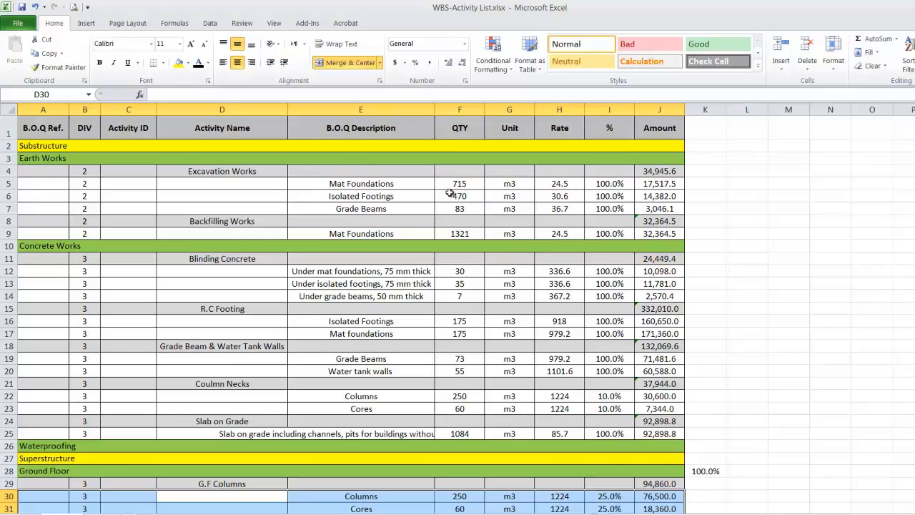
scroll(365, 243, down, 2)
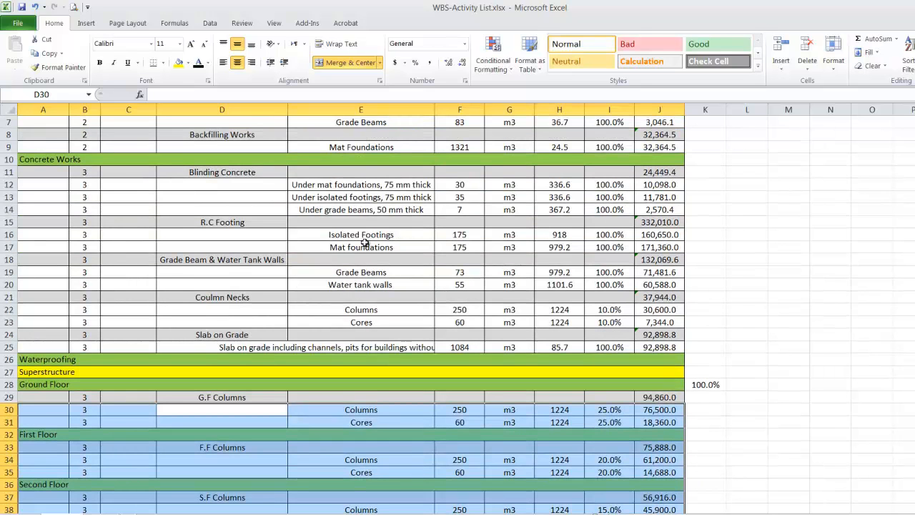